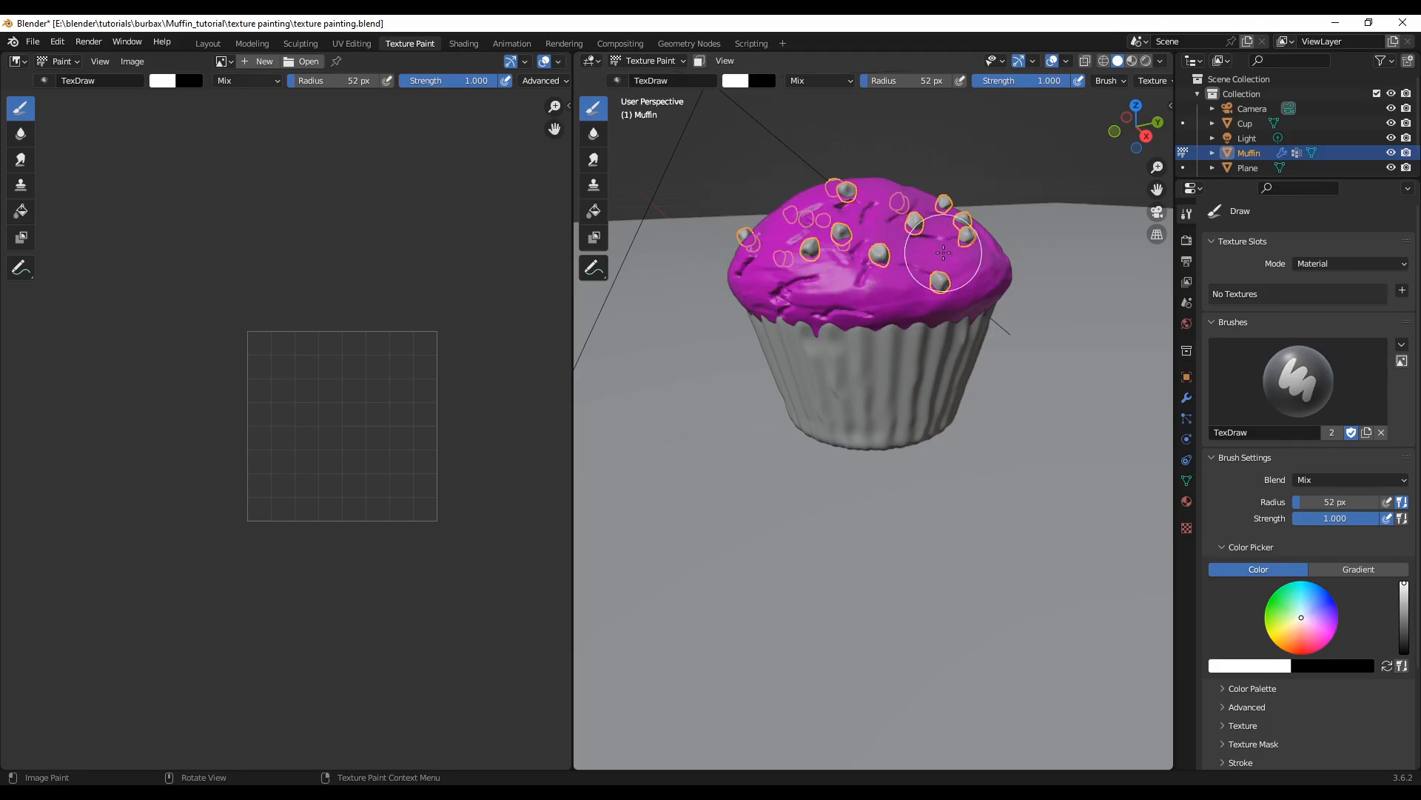
scroll(292, 474, "up", 1)
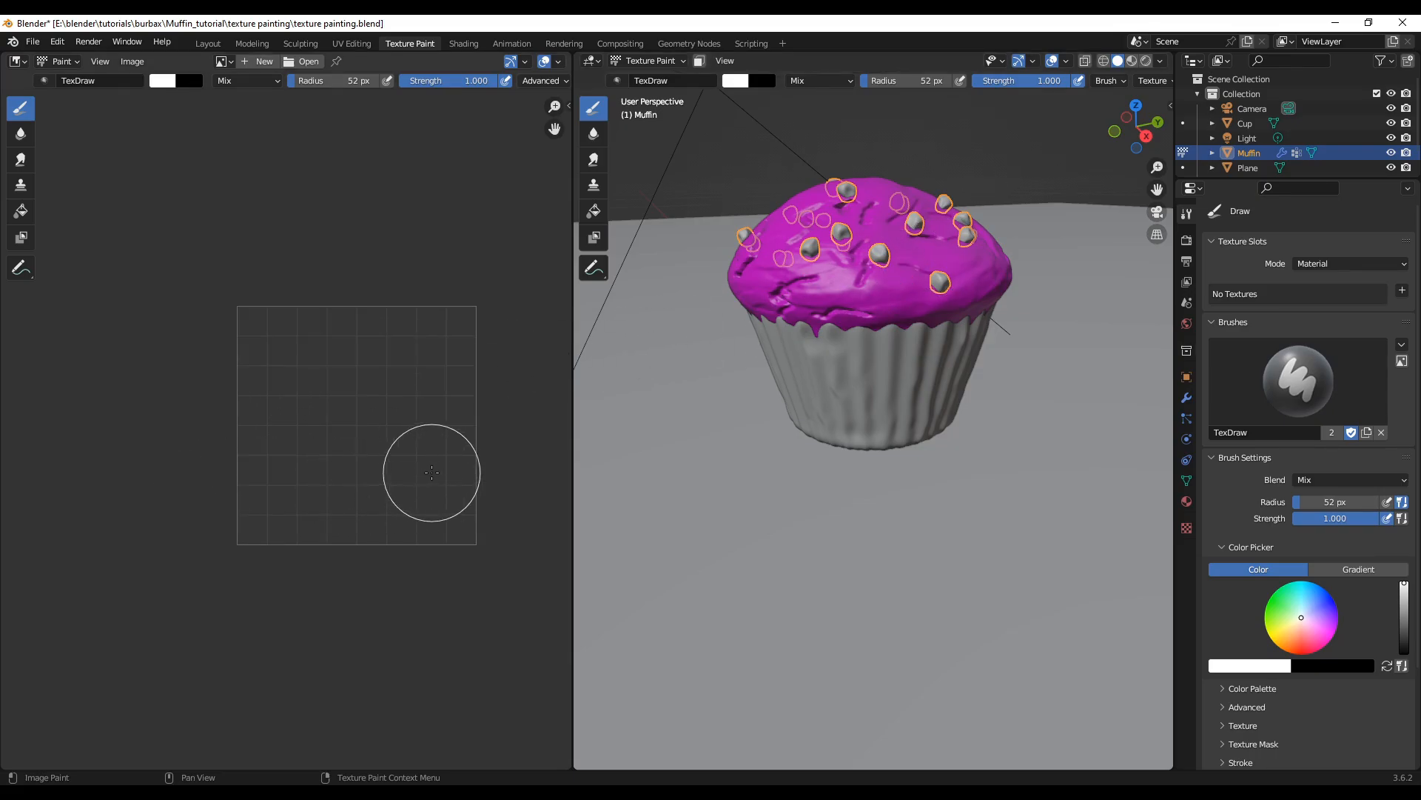
scroll(432, 471, "up", 2)
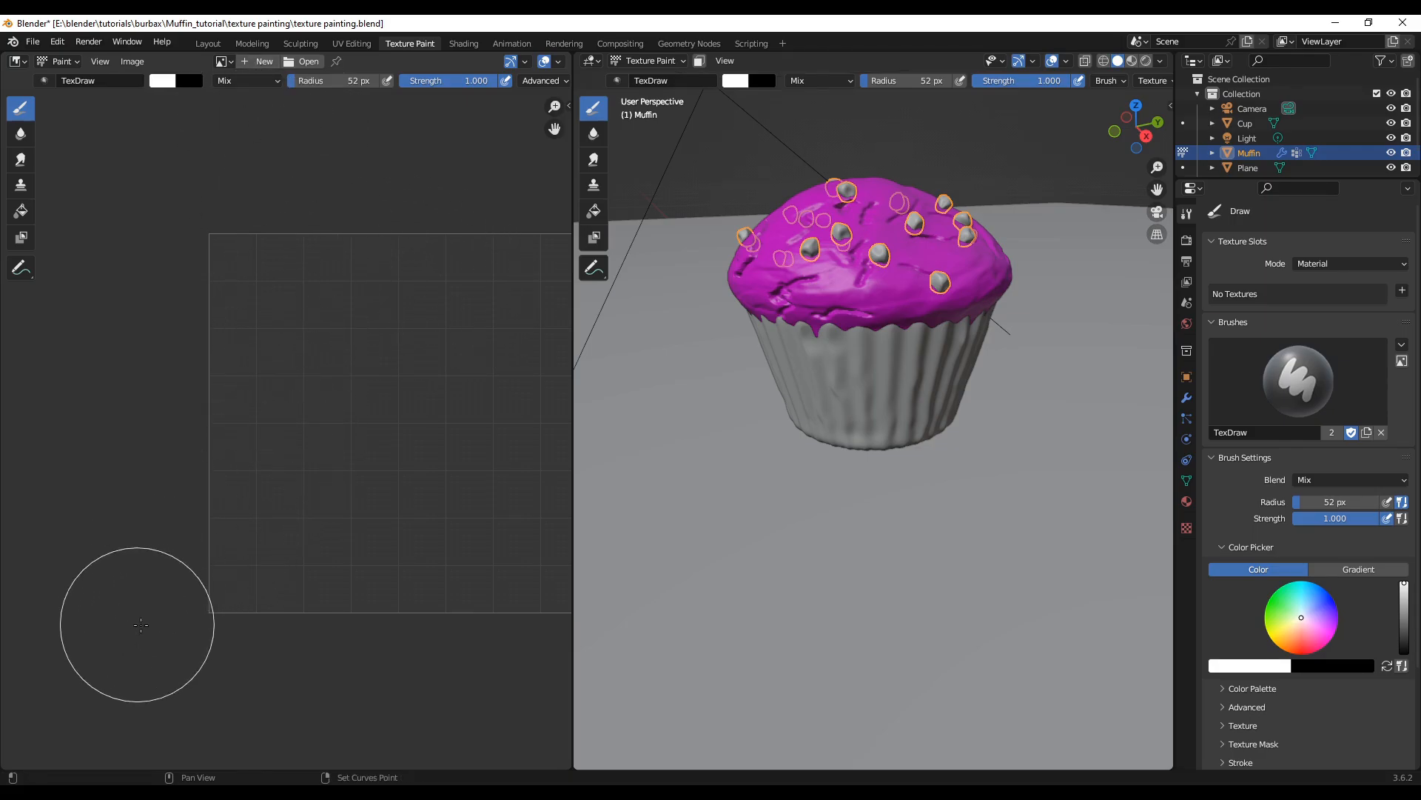
middle_click_drag(133, 625, 103, 592)
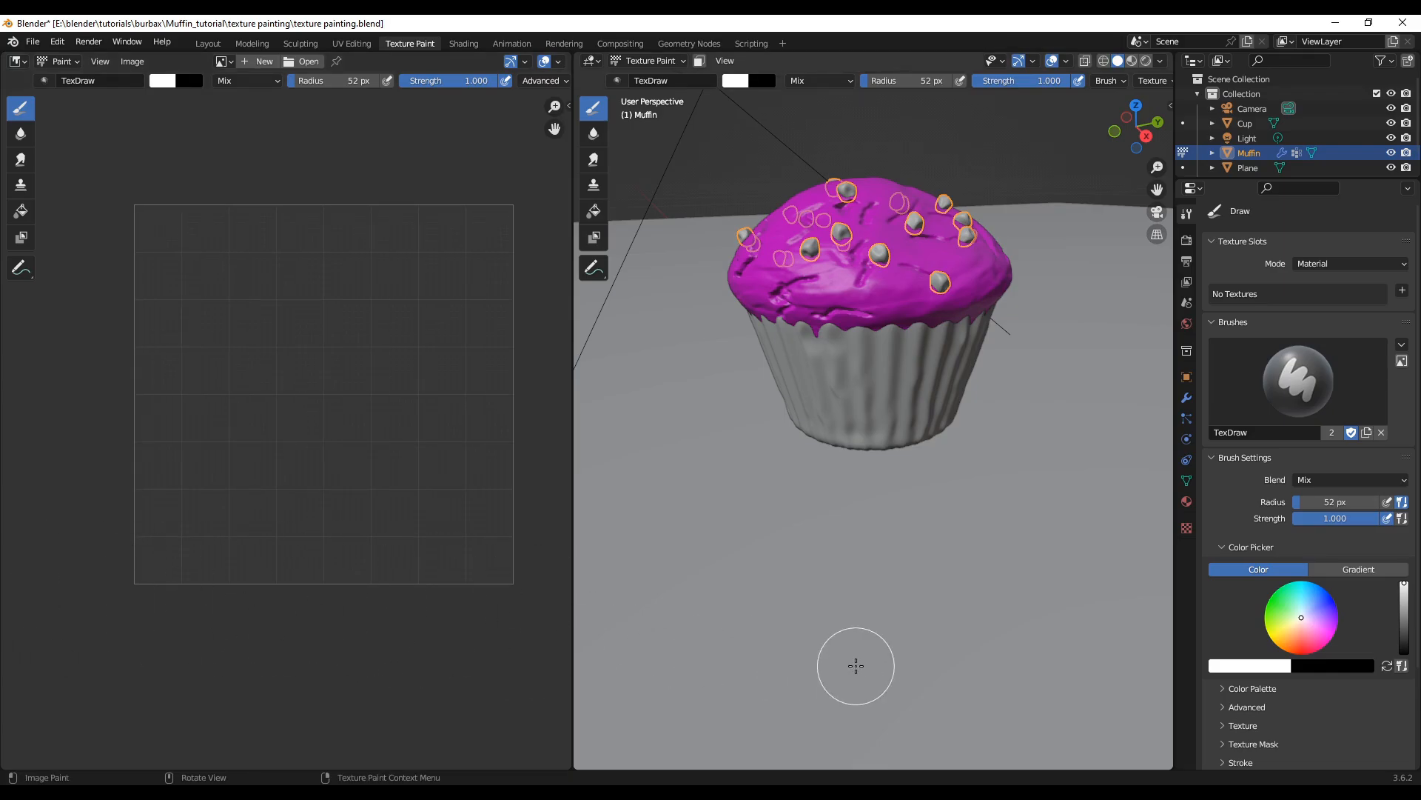
Step: Show the 3D viewport's sidebar and start the Shortcut VUr on-screen input display
key("n")
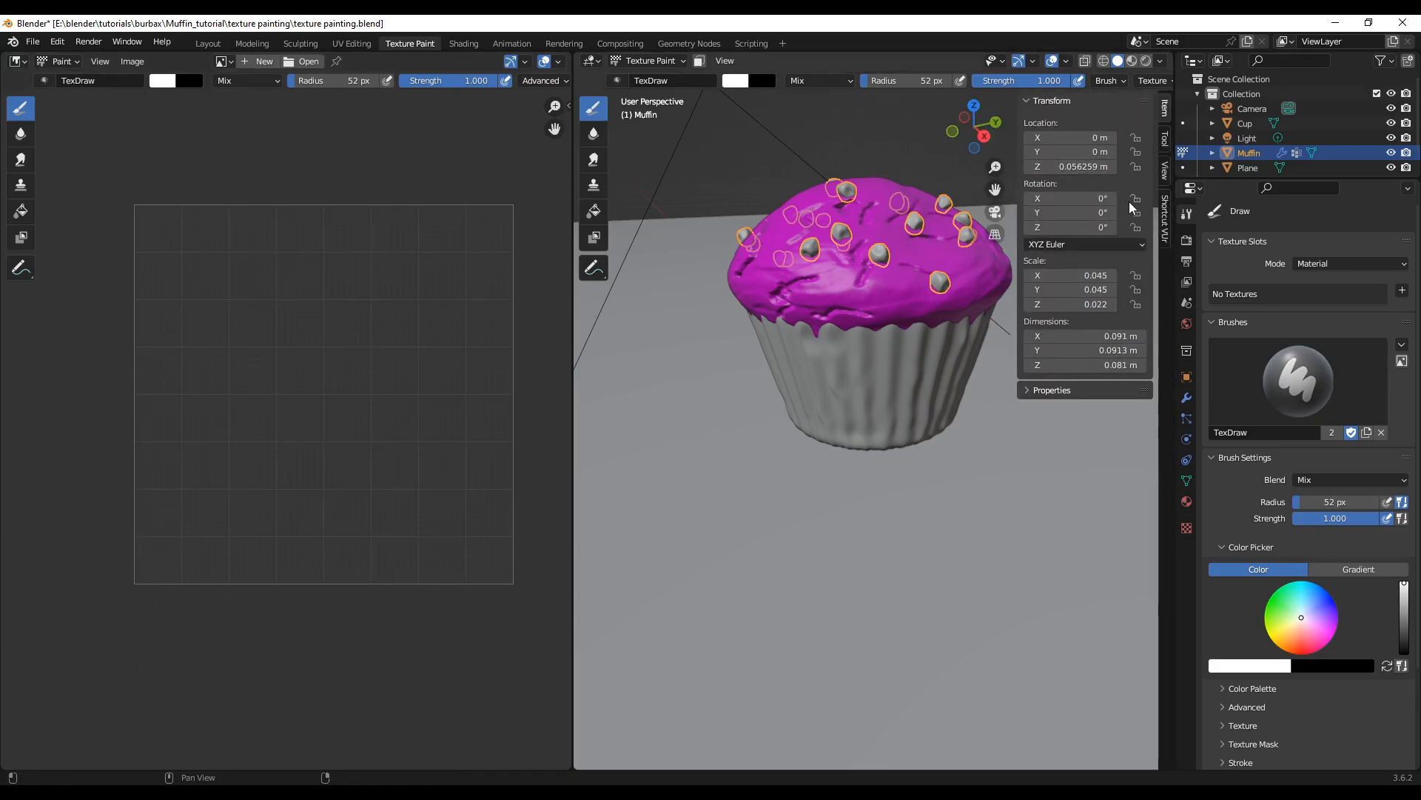
left_click(1167, 213)
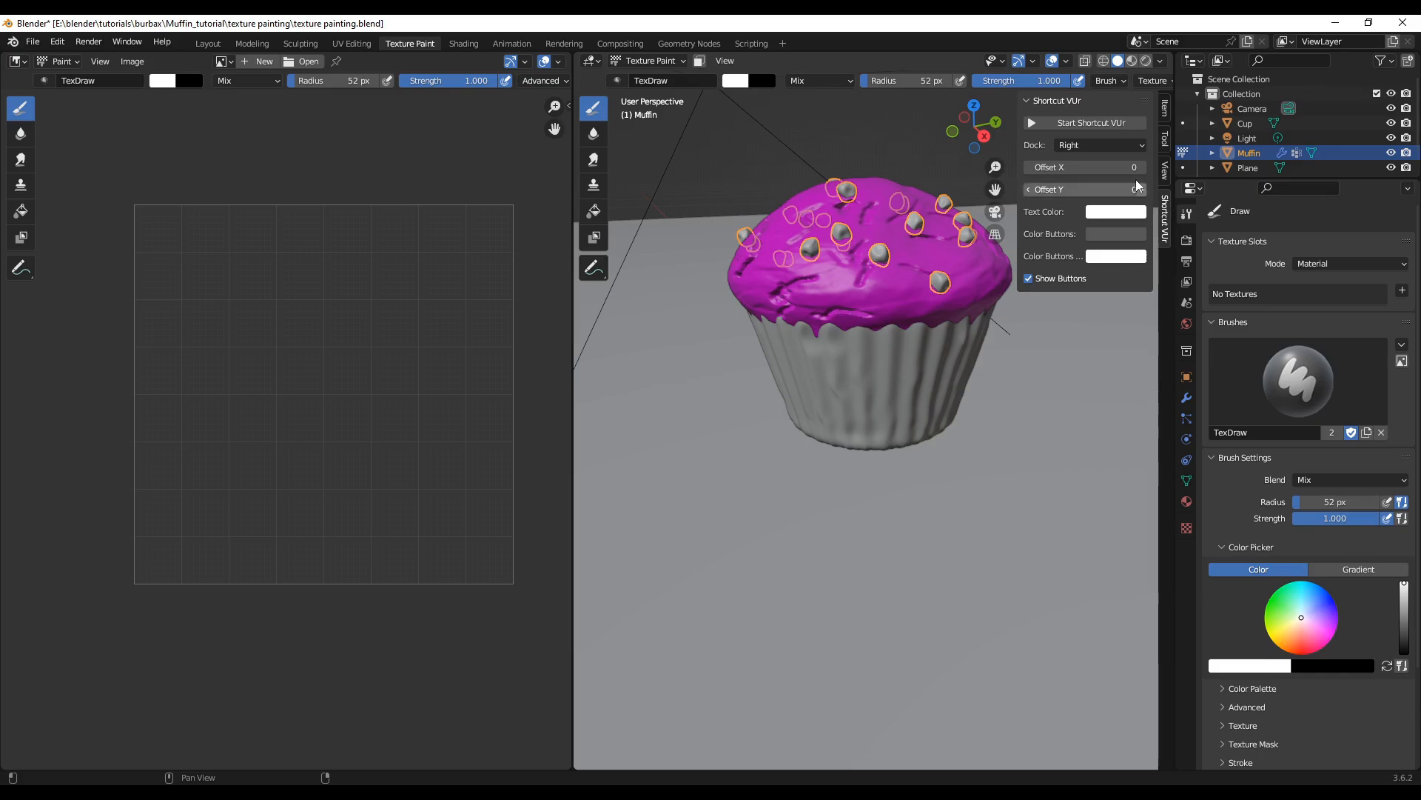
left_click(1099, 128)
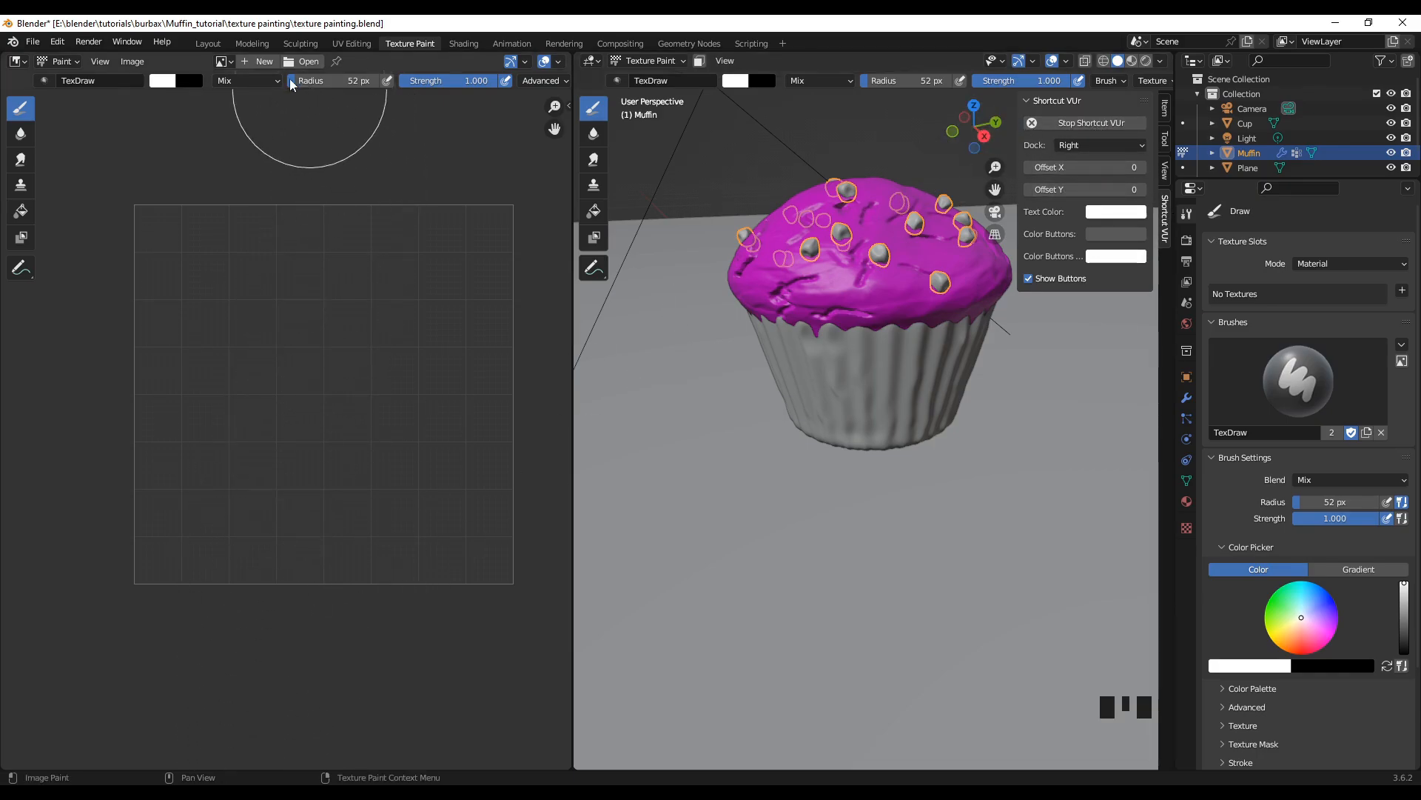
Step: Create a new blank image named "muffin texture" in the image editor
left_click(253, 65)
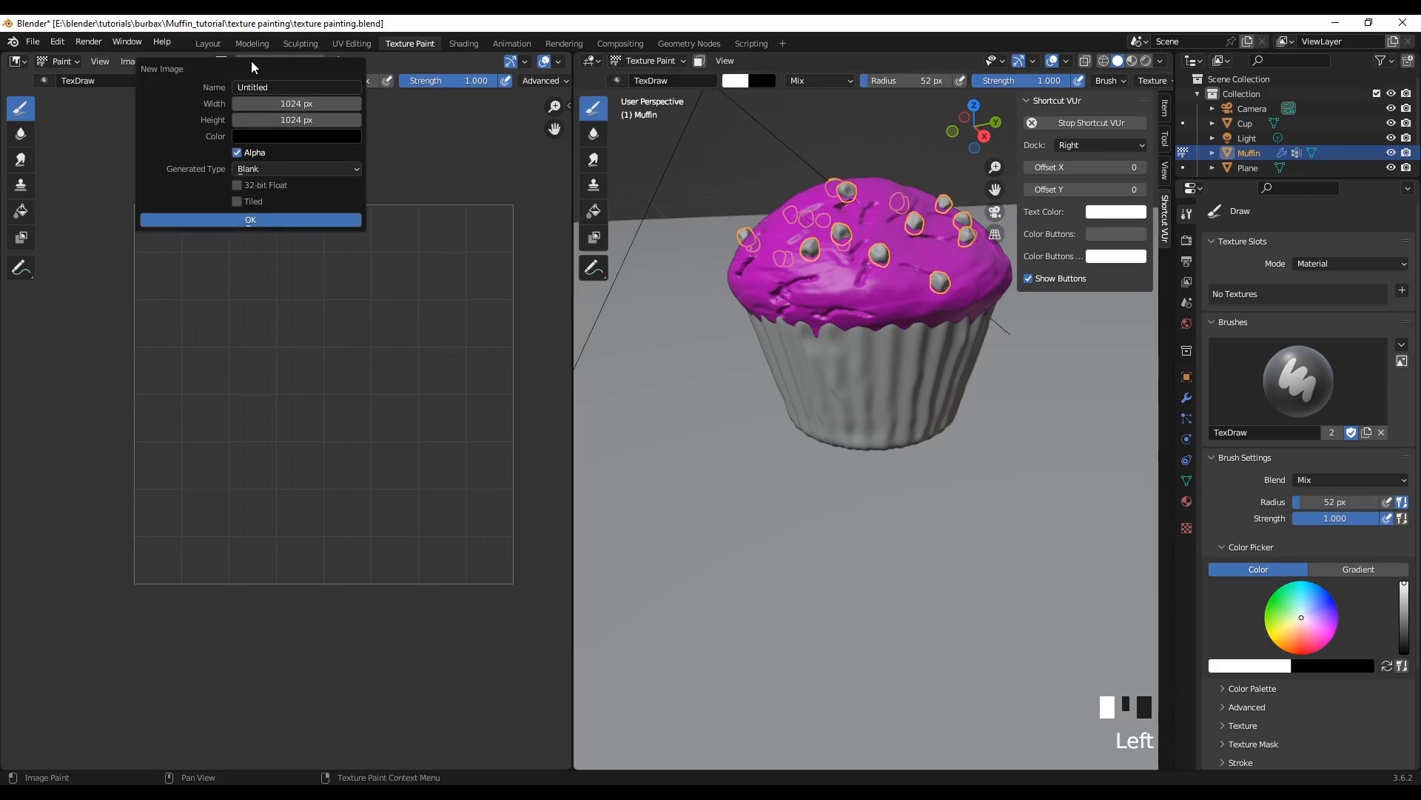
left_click(288, 86)
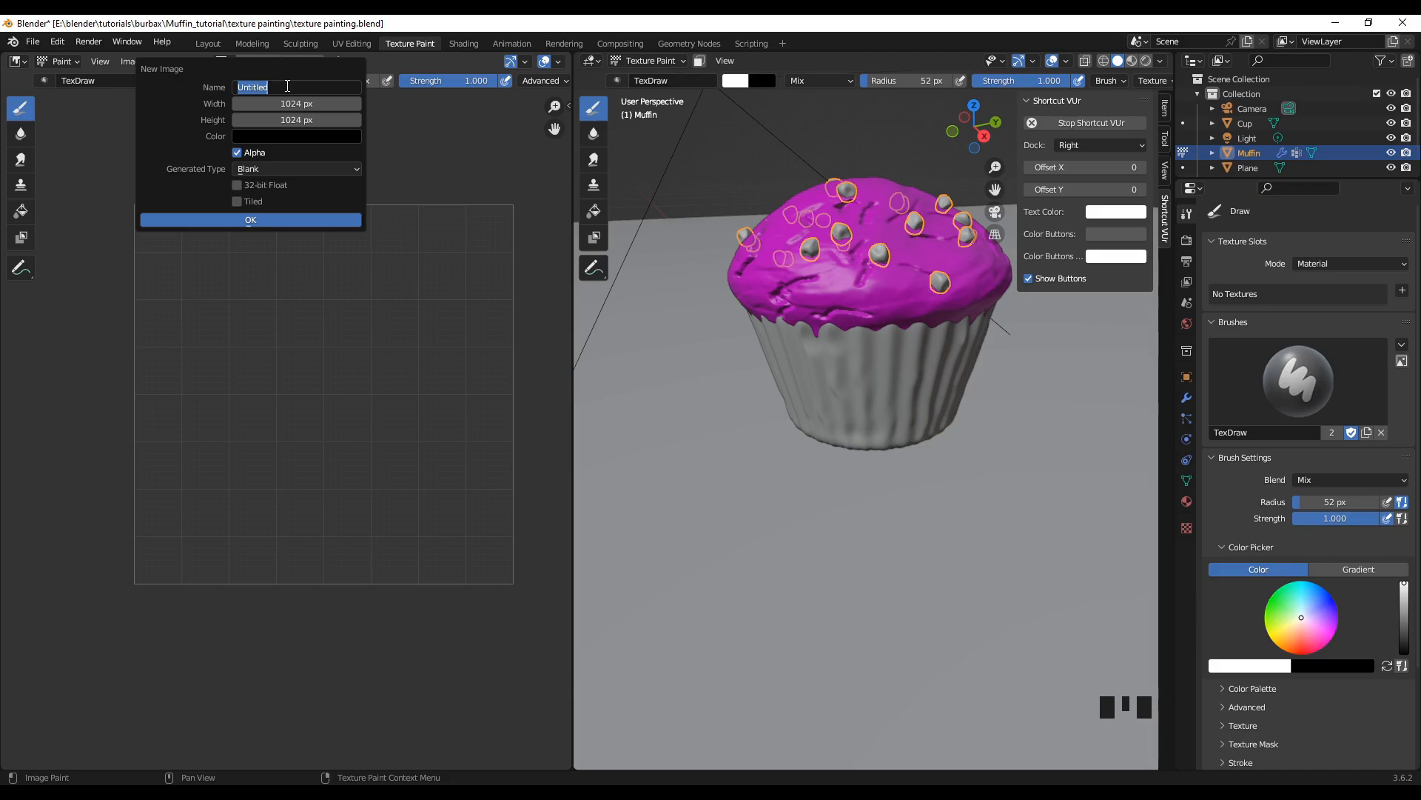
type("muffin textur")
left_click(307, 218)
scroll(346, 466, "down", 4)
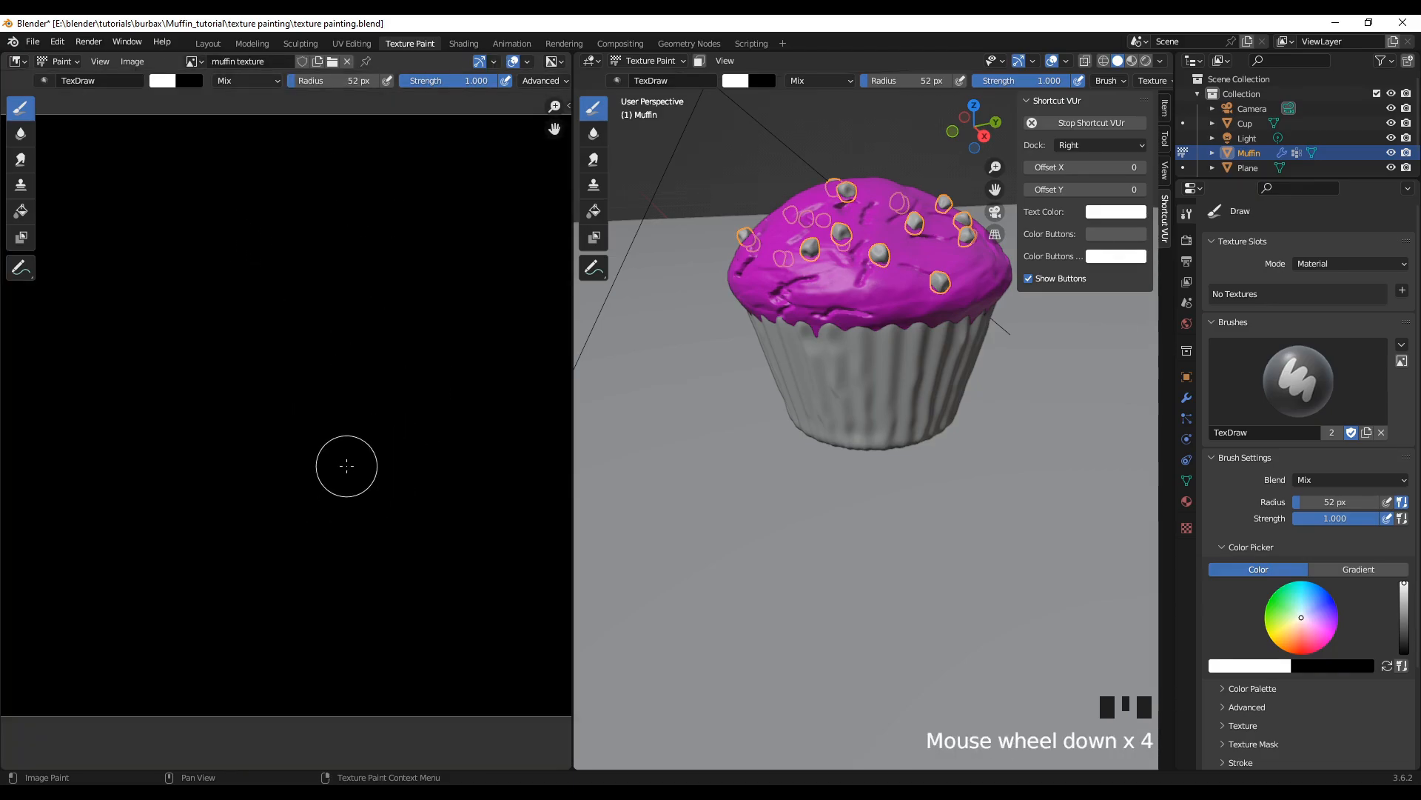
scroll(345, 459, "down", 3)
scroll(341, 435, "up", 3)
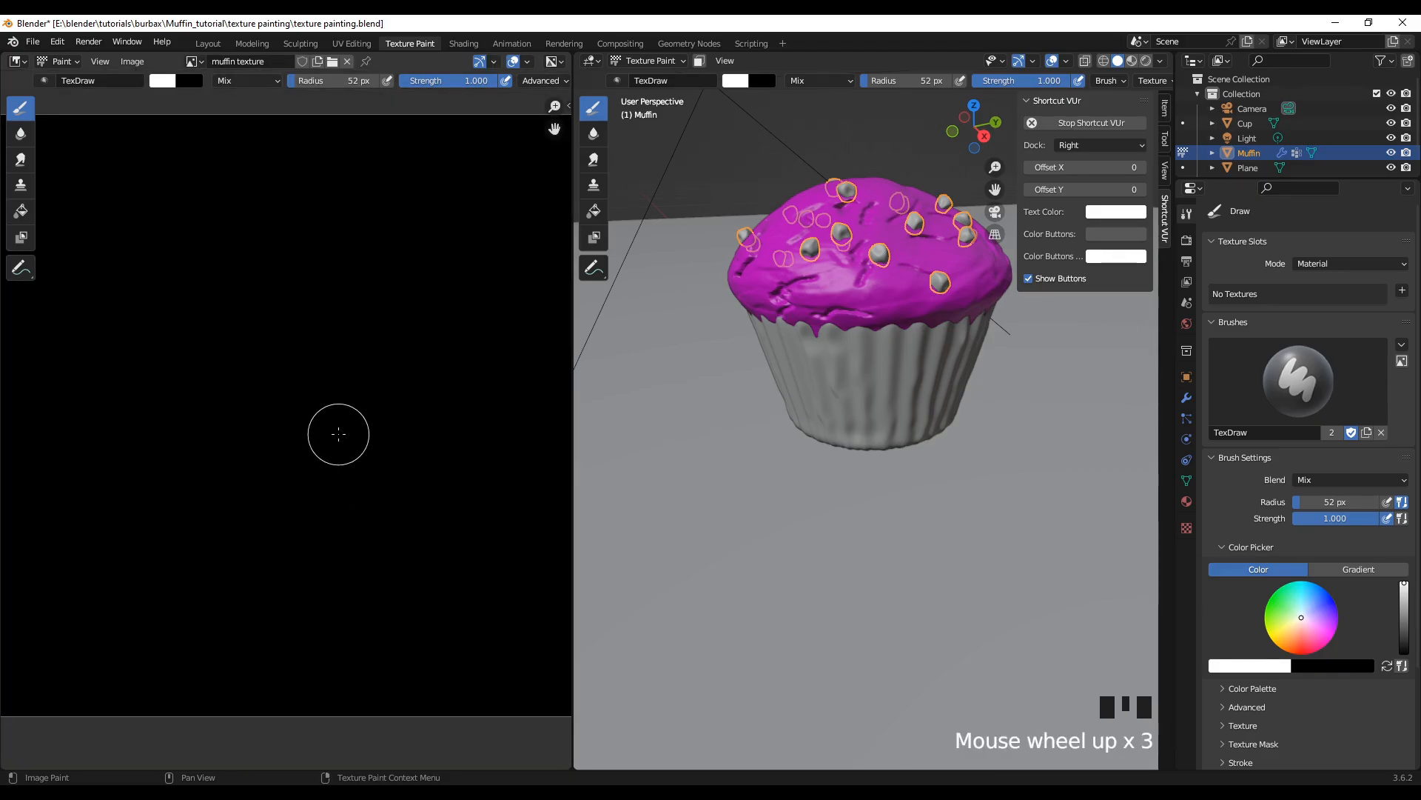
scroll(340, 431, "down", 2)
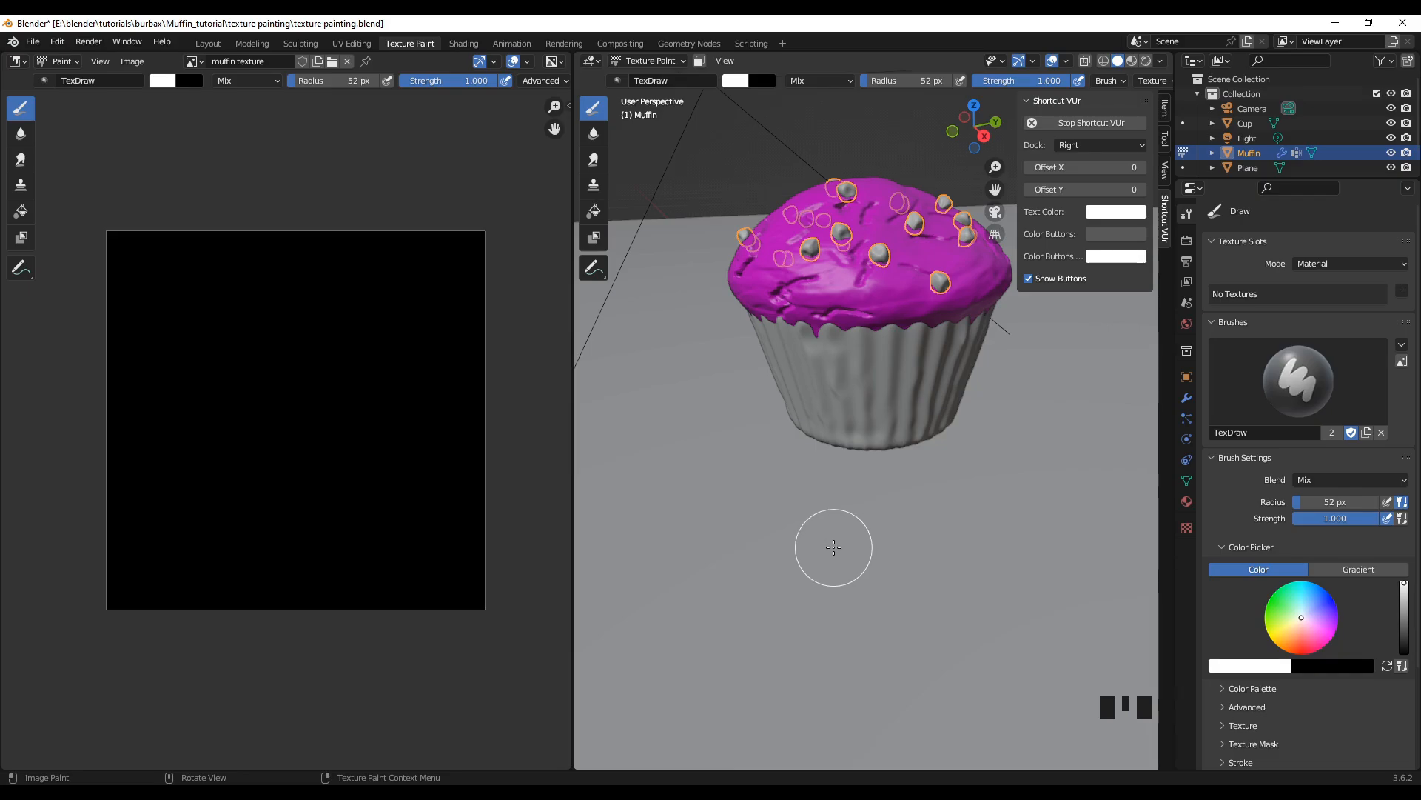
Step: Select the muffin's entire mesh in Edit Mode and hide the Cup and Plane objects in the viewport
key("Tab")
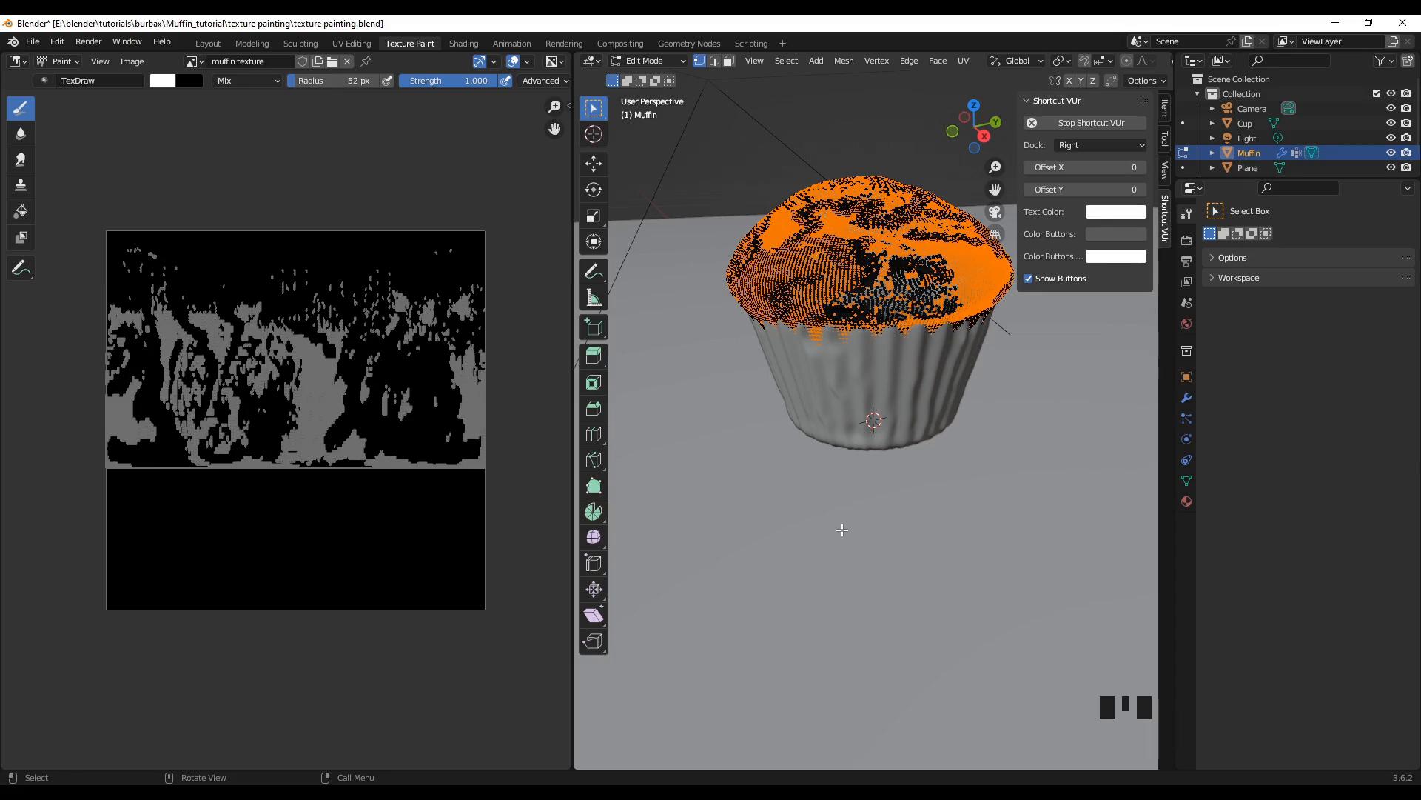
key("a")
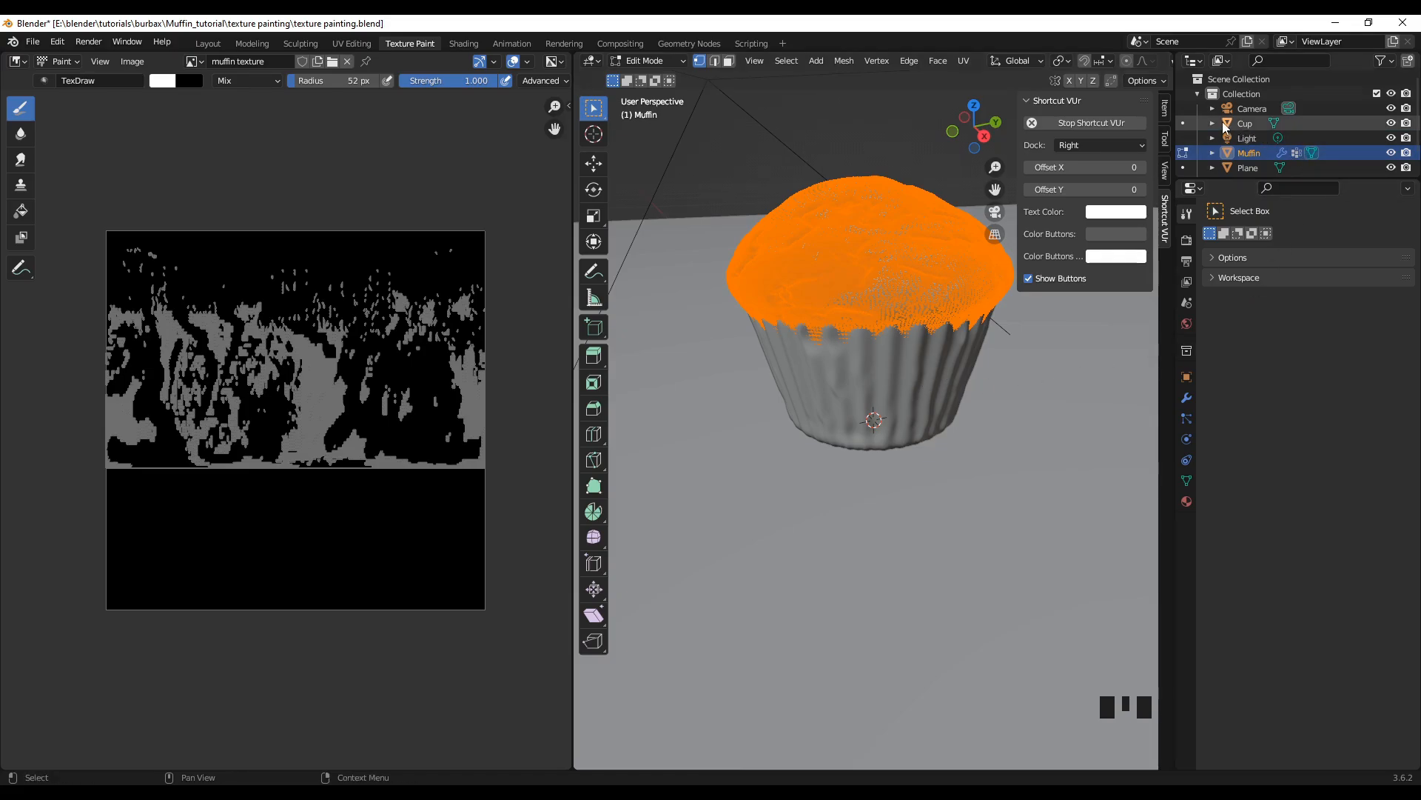
left_click(1392, 123)
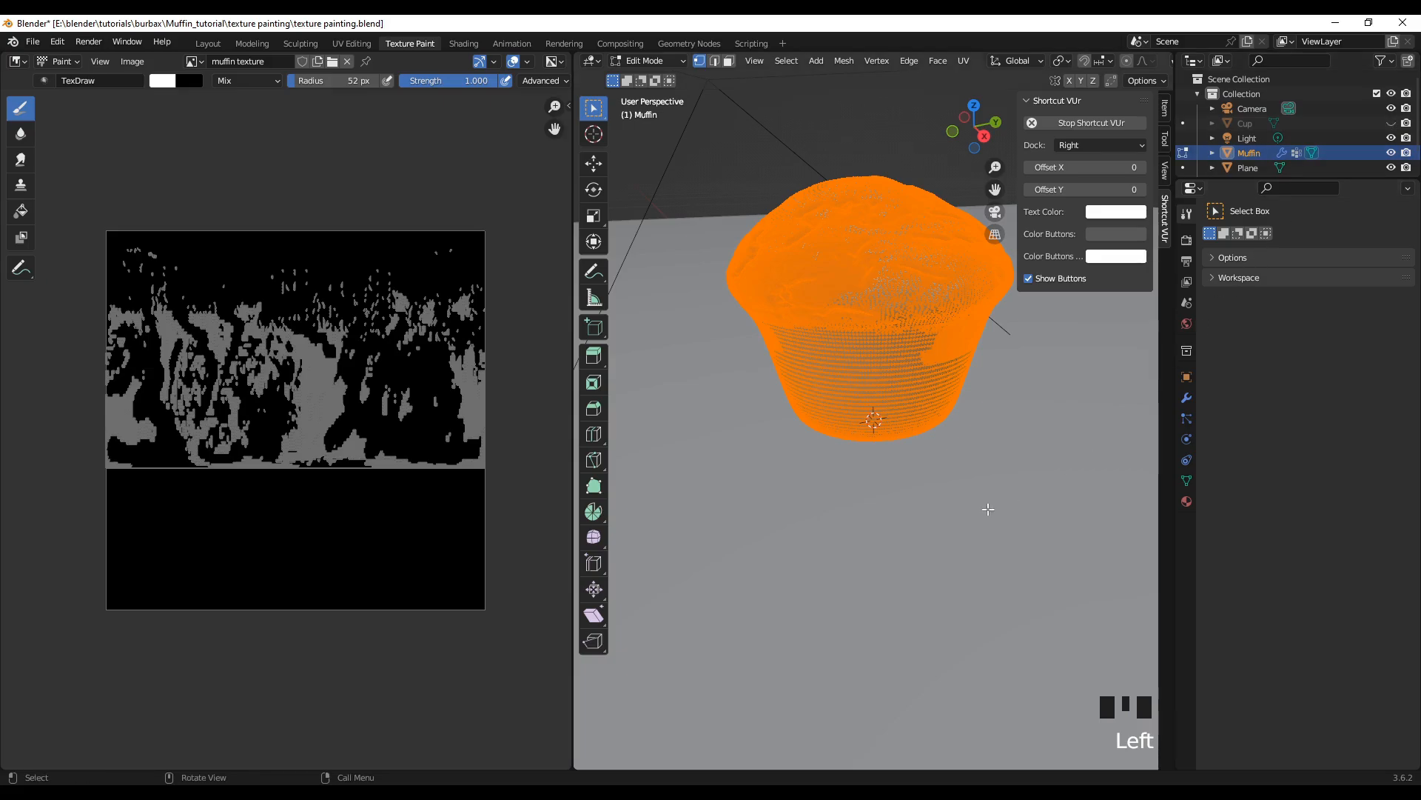
middle_click_drag(881, 494, 873, 523)
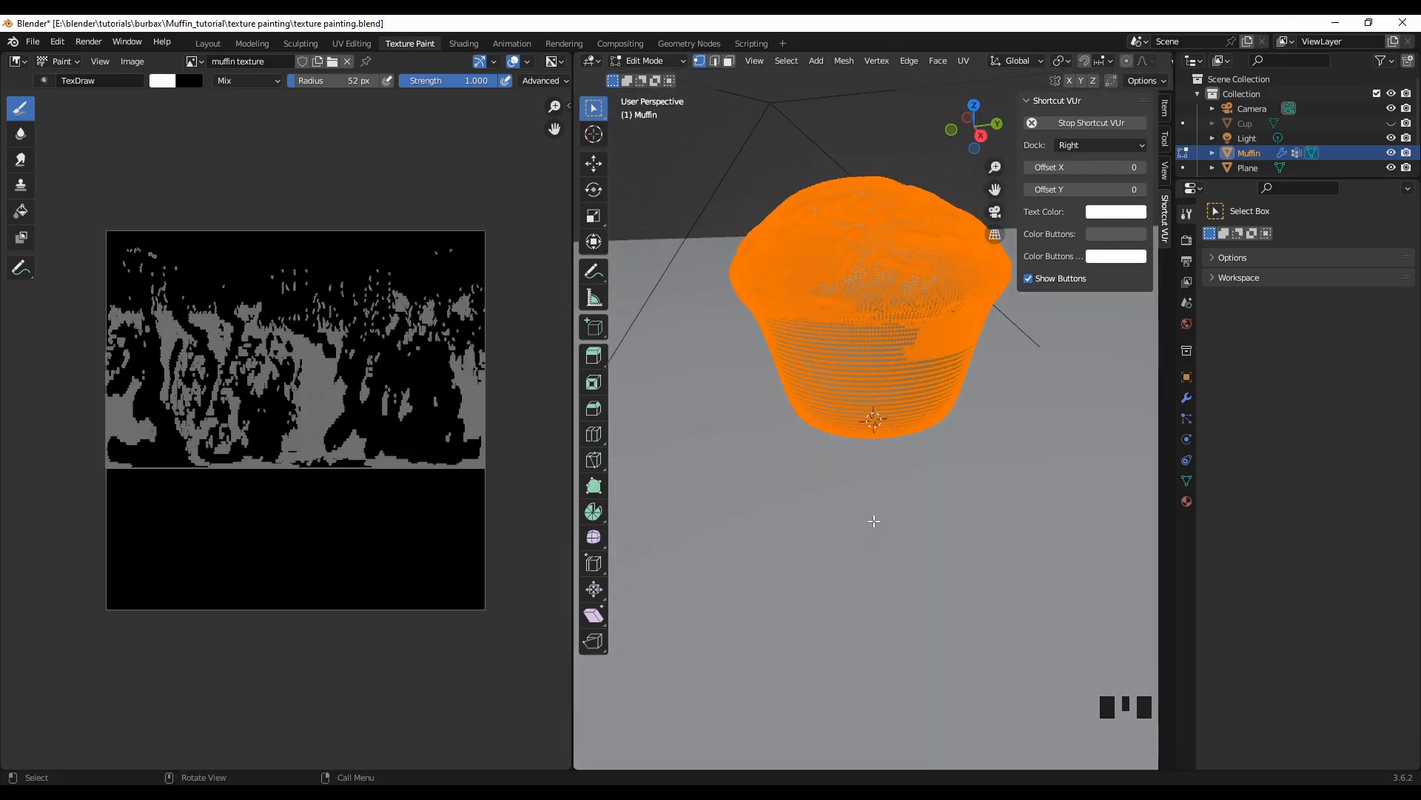
left_click(1391, 168)
scroll(768, 428, "down", 2)
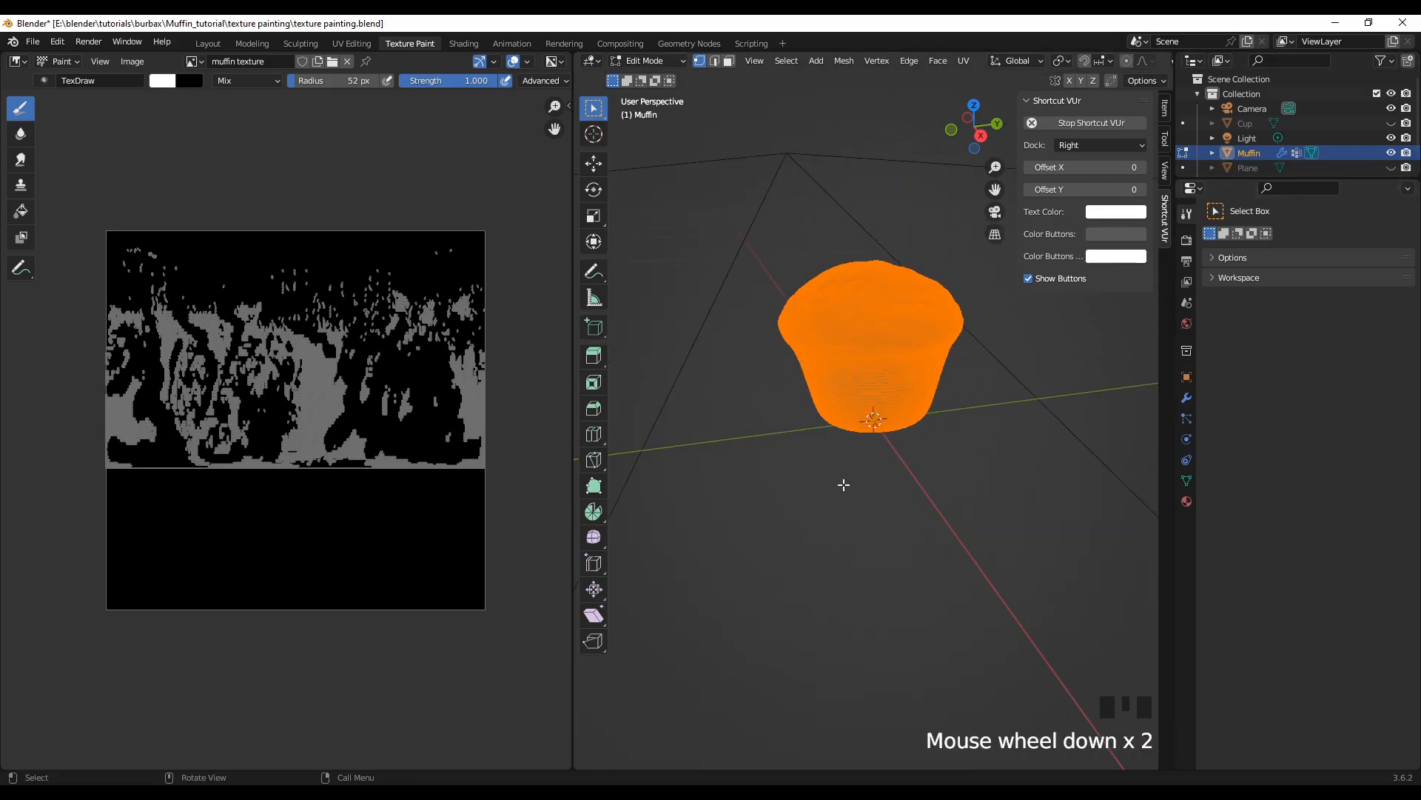
middle_click_drag(844, 485, 799, 482)
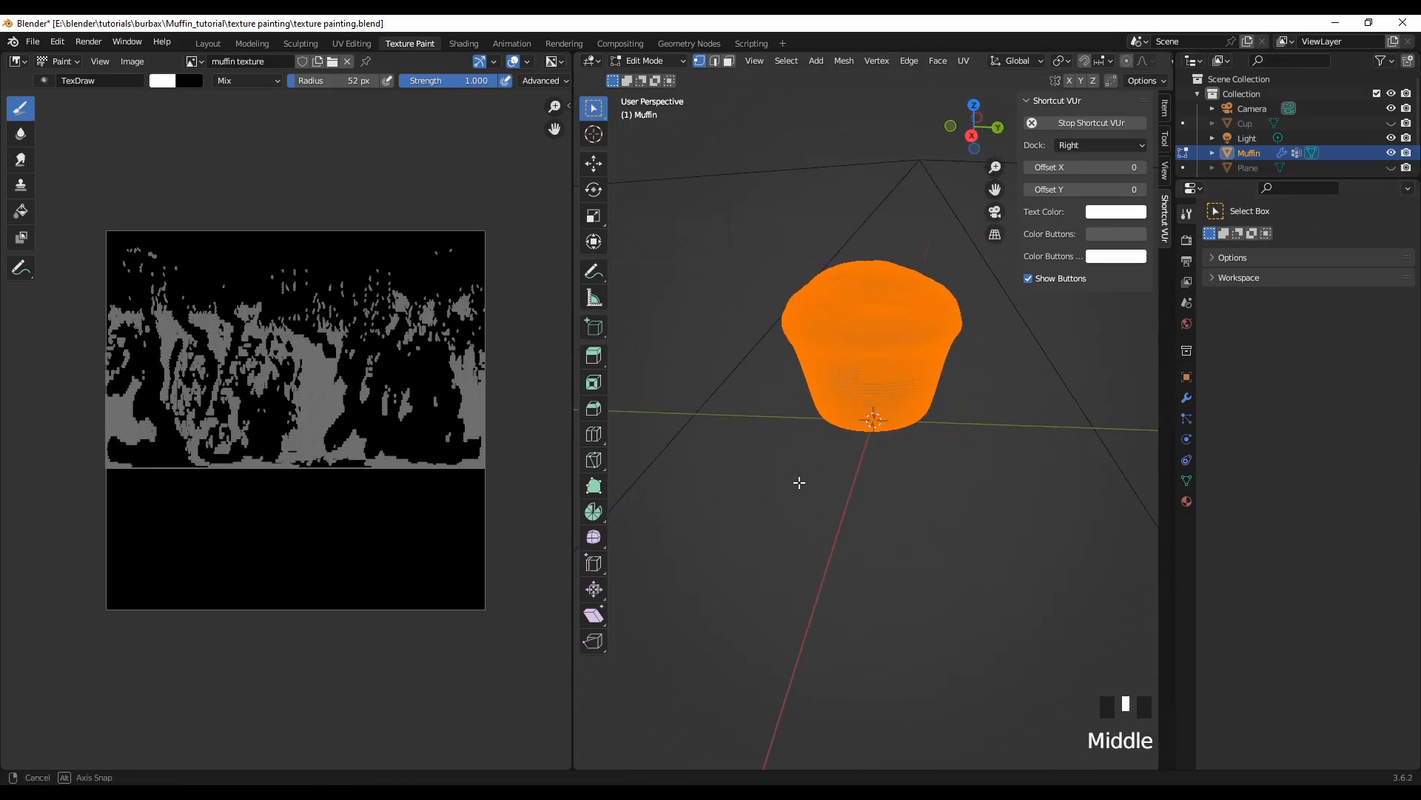
scroll(843, 396, "up", 1)
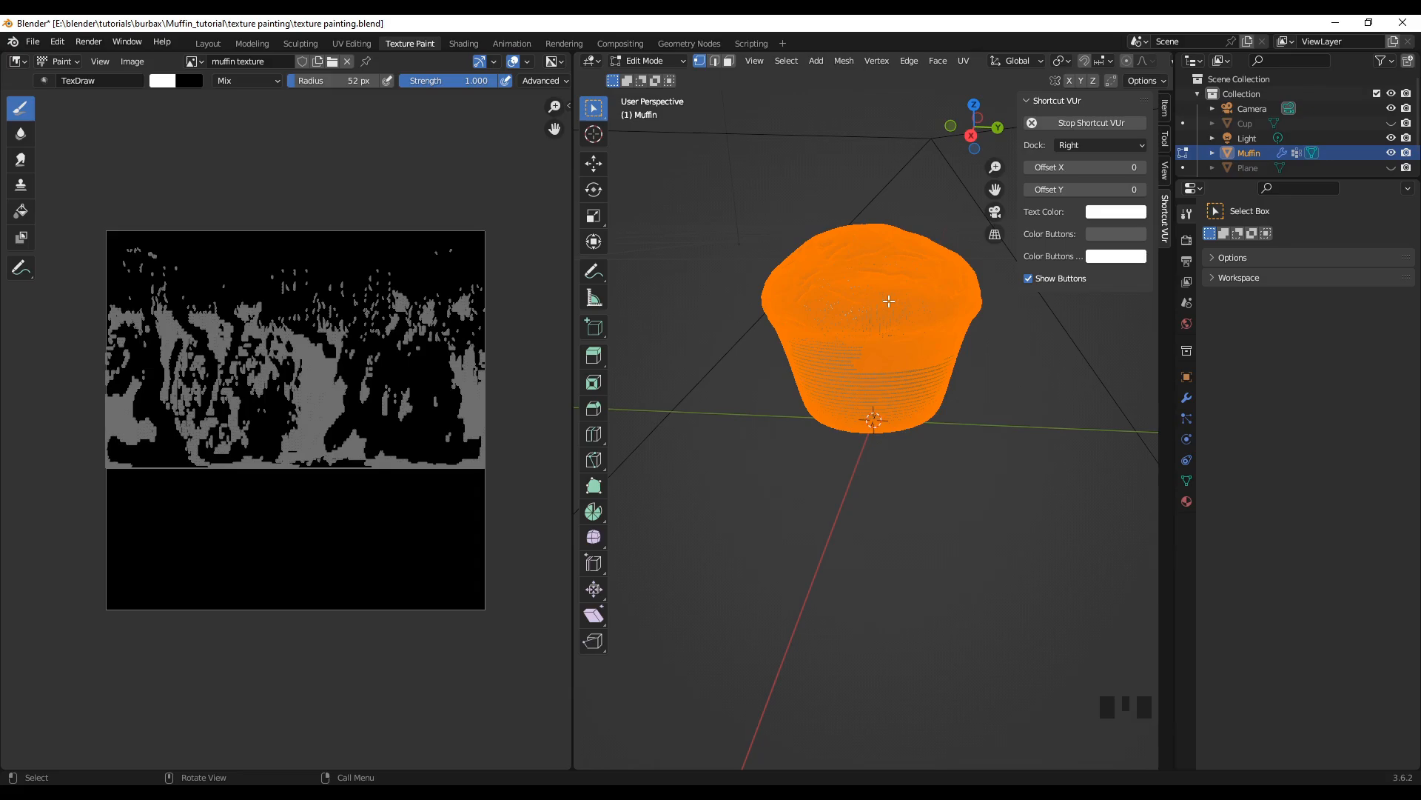
Step: Unwrap the whole muffin mesh with Smart UV Project, enabling Scale to Bounds
key("u")
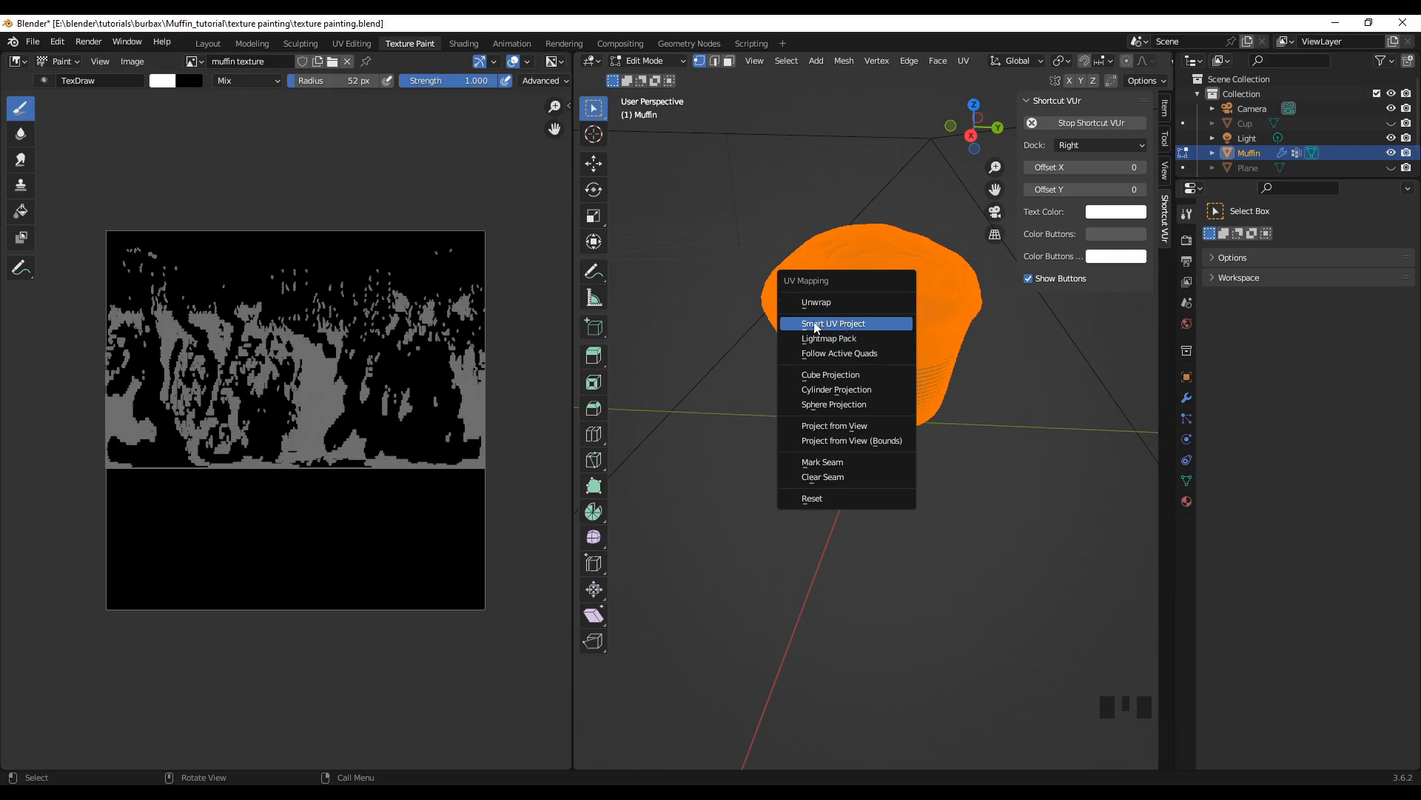
left_click(854, 324)
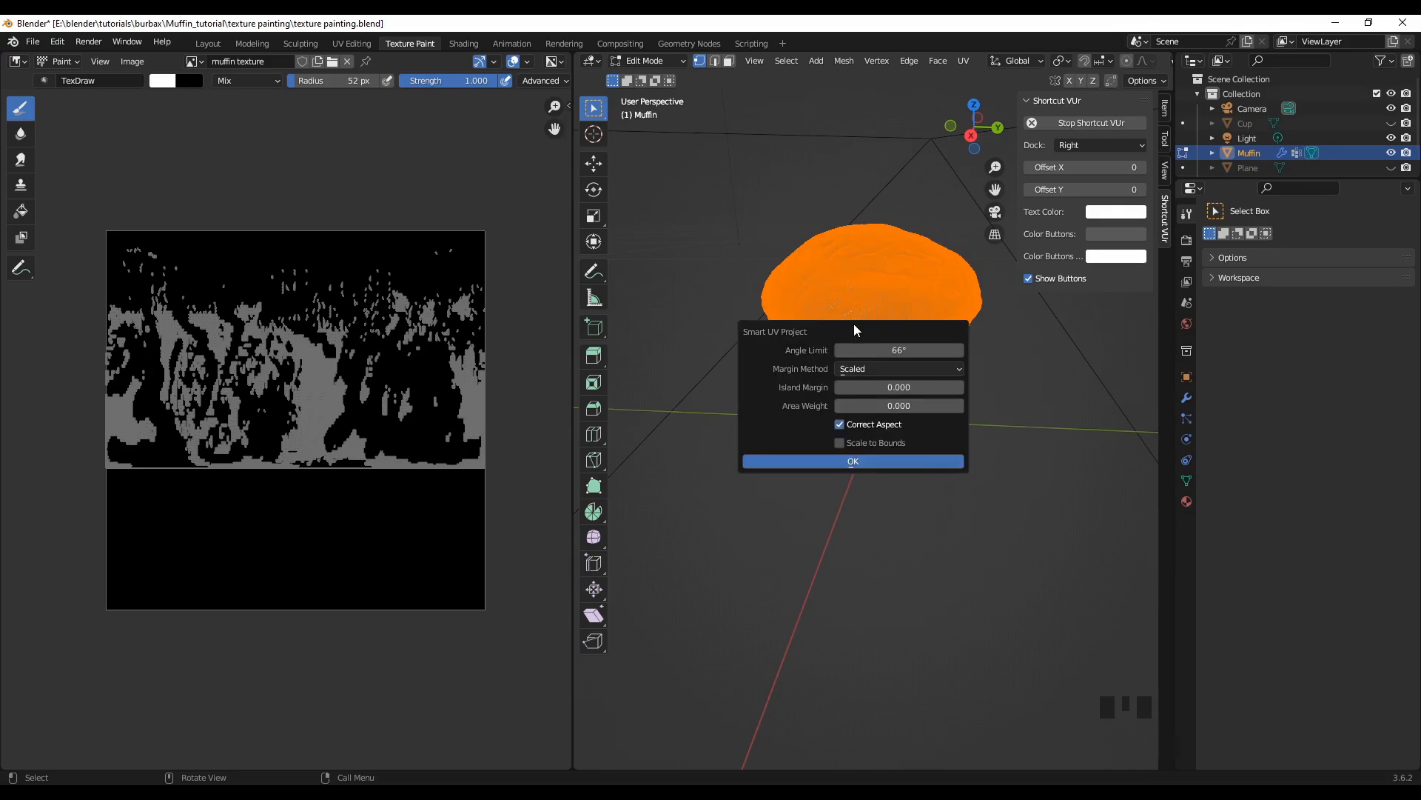
left_click(840, 444)
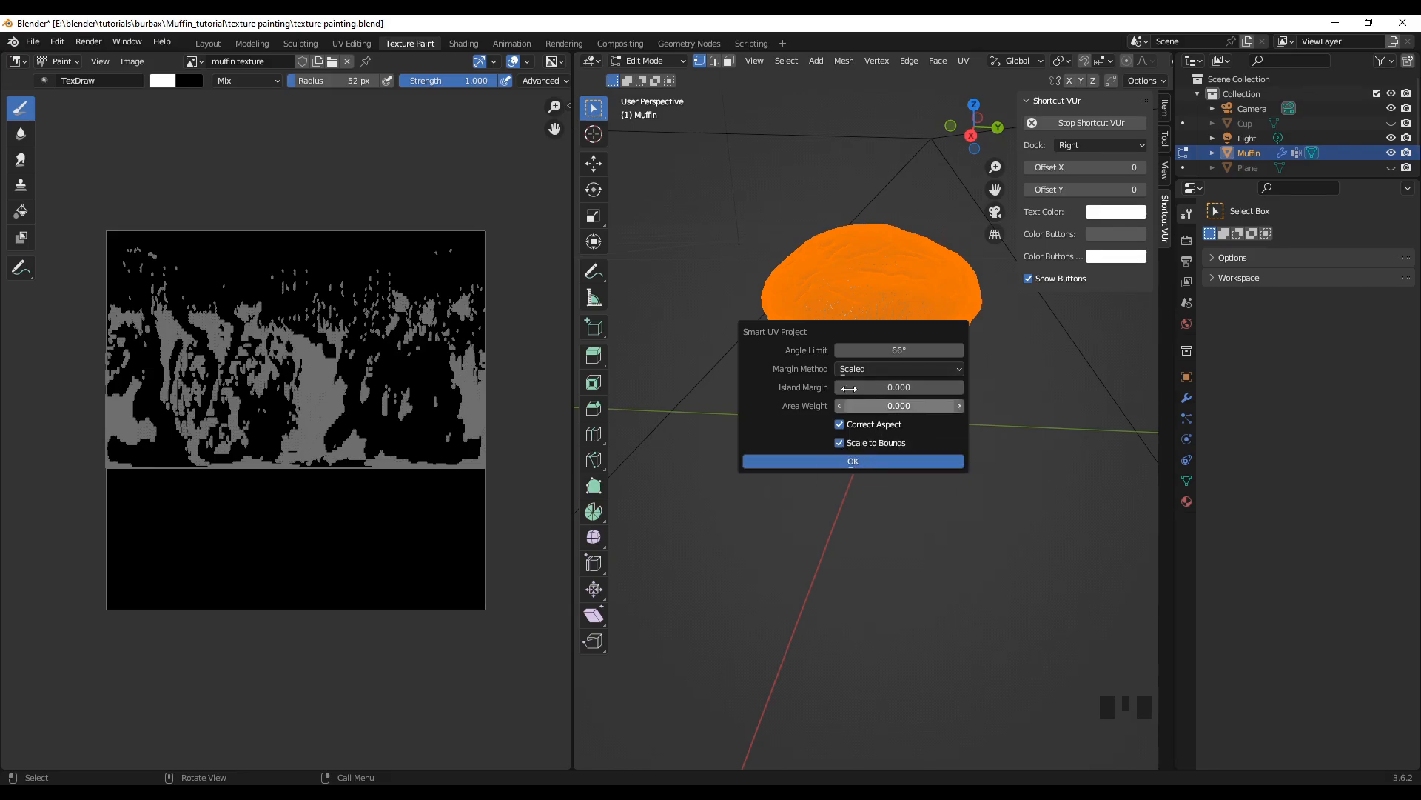
left_click(872, 461)
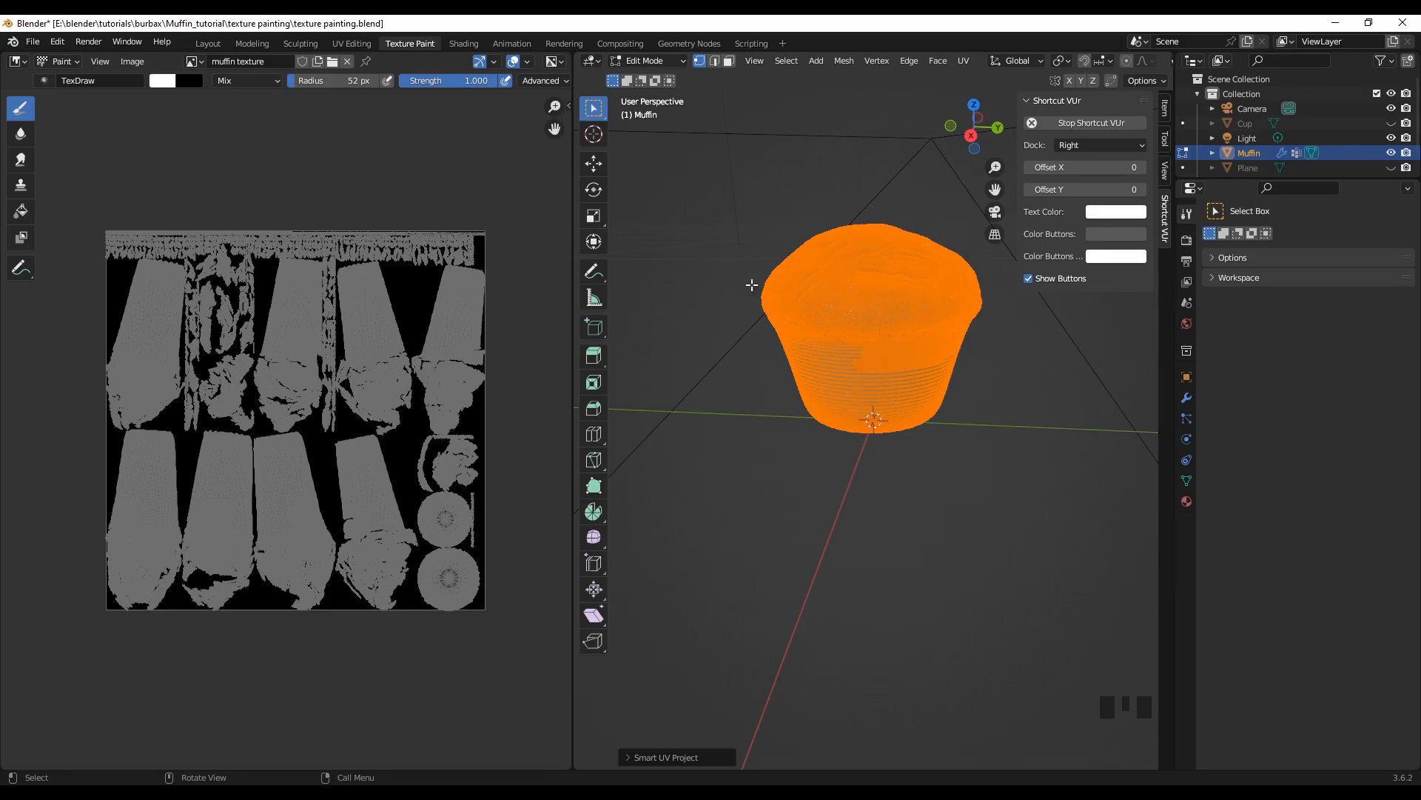
scroll(881, 342, "up", 6)
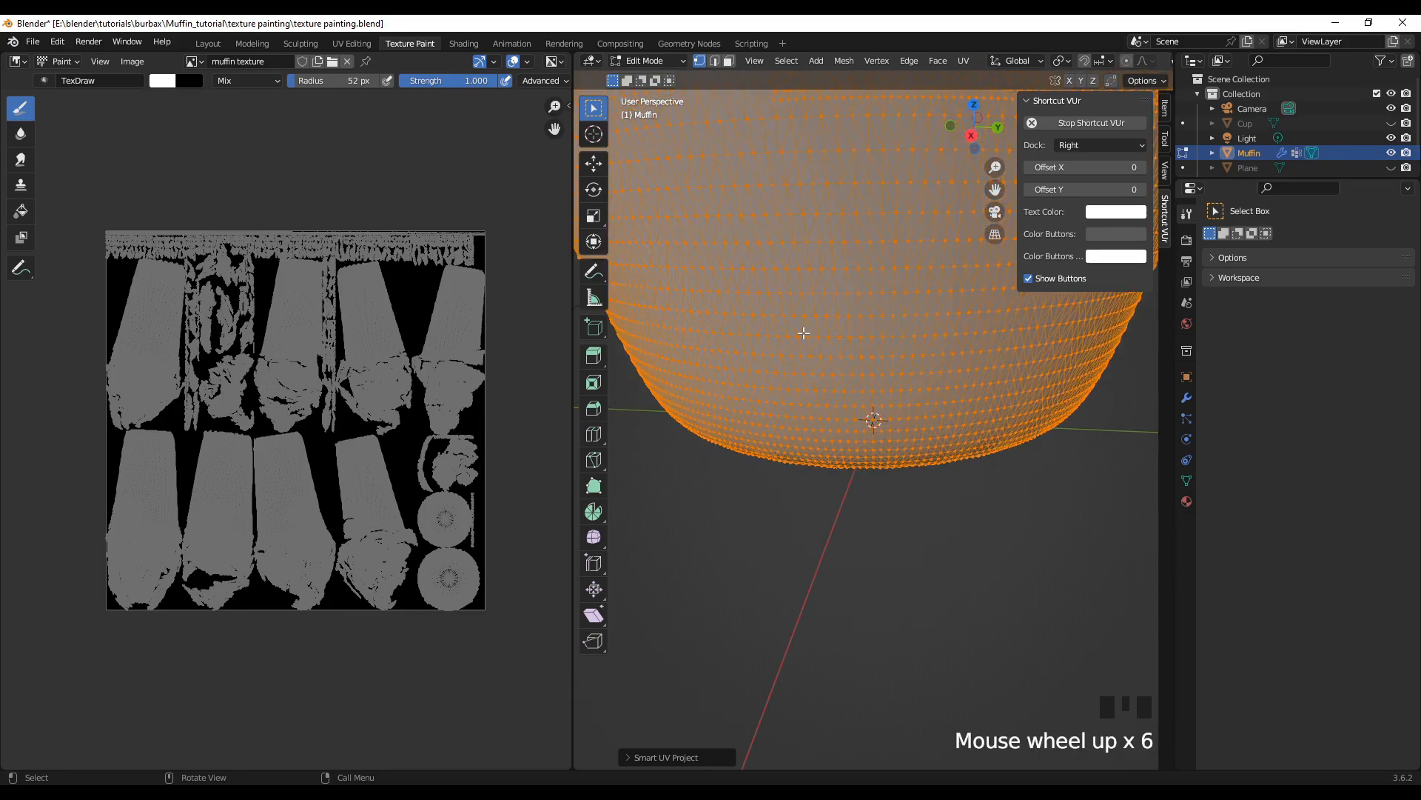
scroll(831, 420, "down", 5)
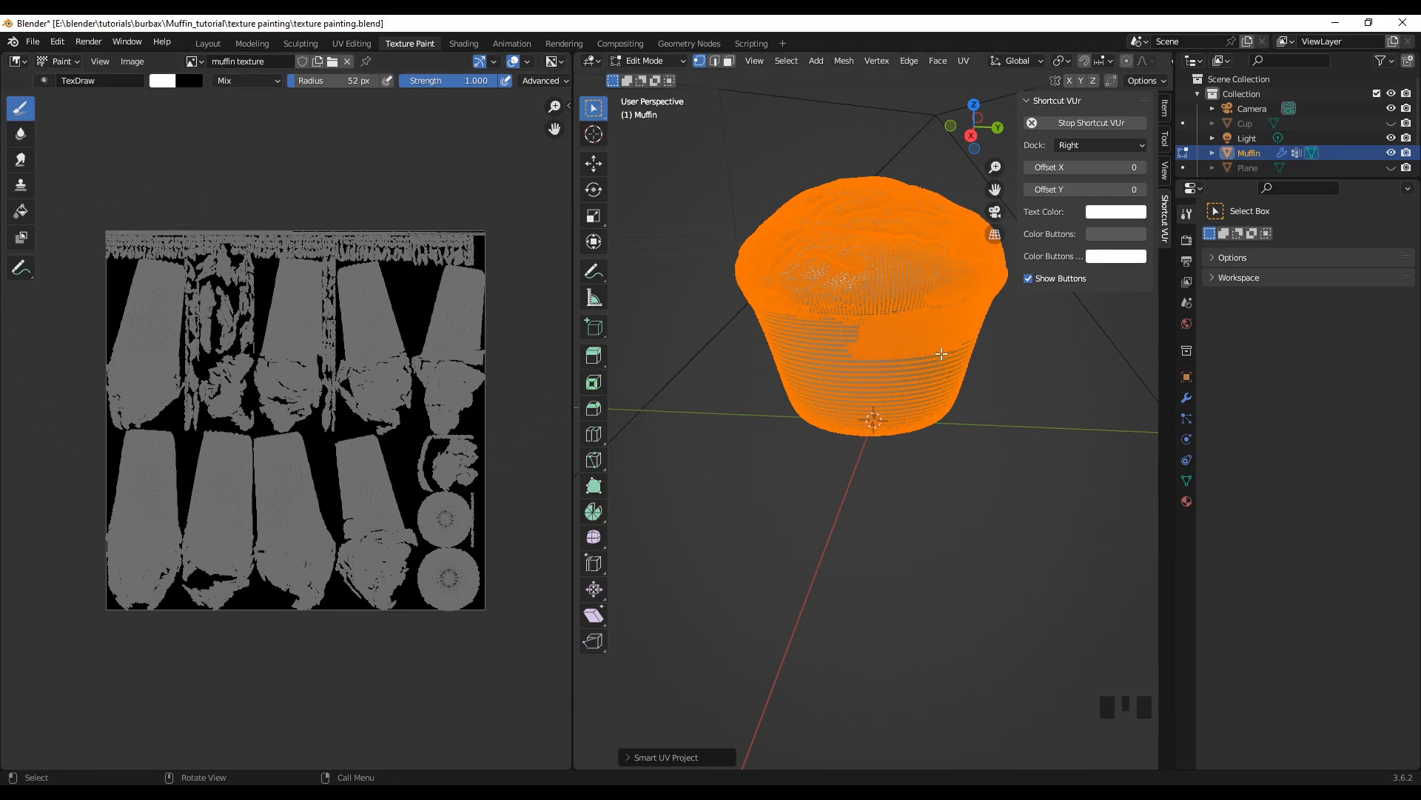
Step: In the Shading workspace, add an Image Texture node beside the muffin material's Principled BSDF node
left_click(462, 43)
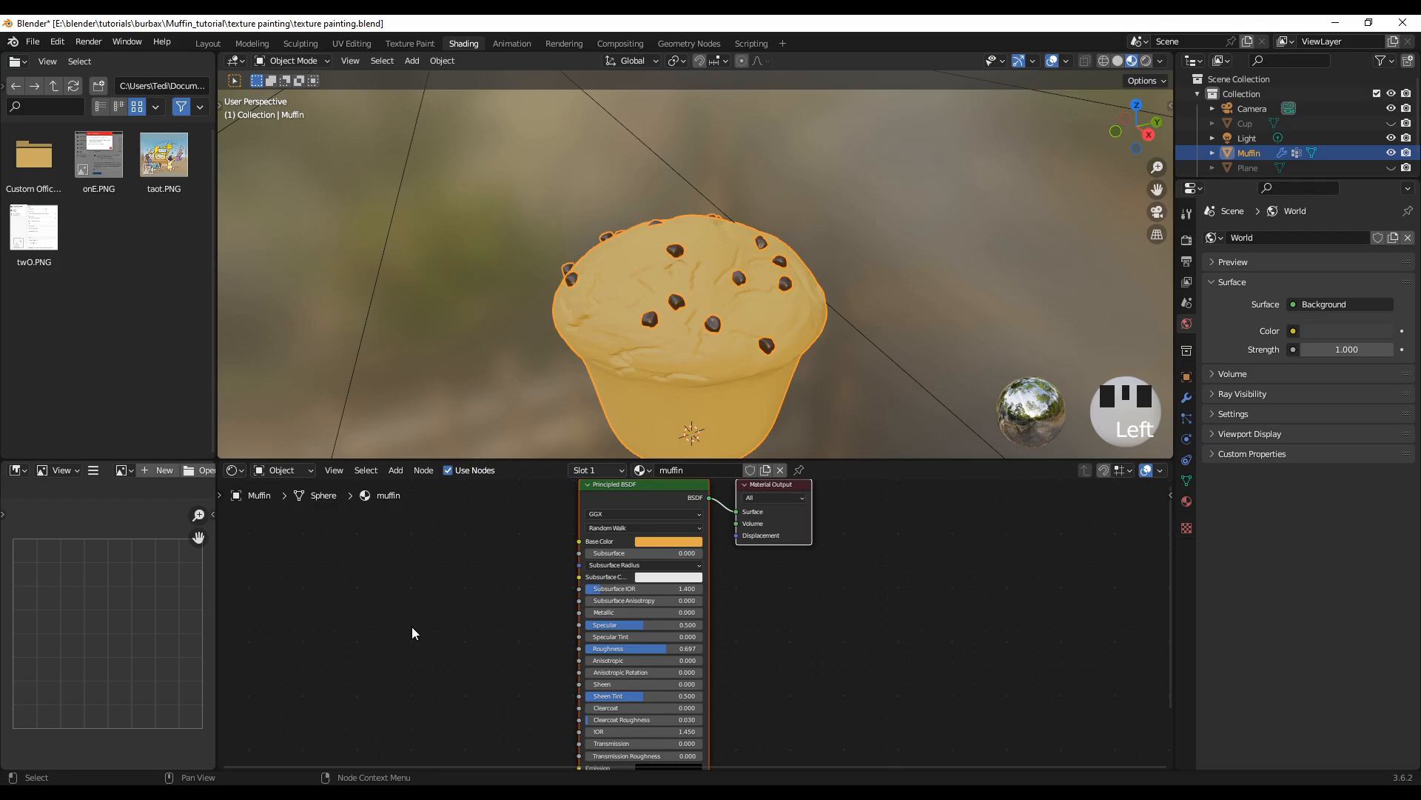
key("shift+a")
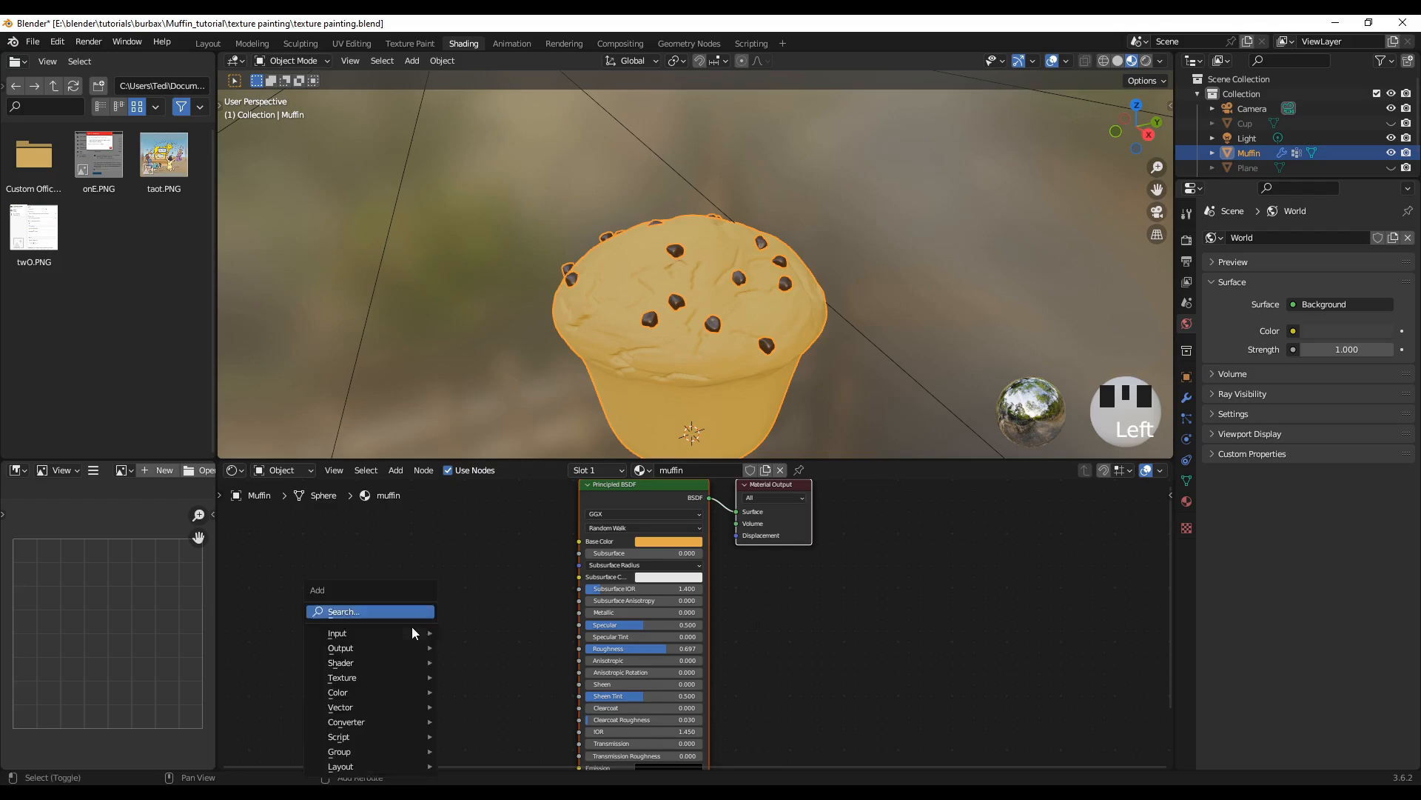
mouse_move(413, 633)
mouse_move(361, 675)
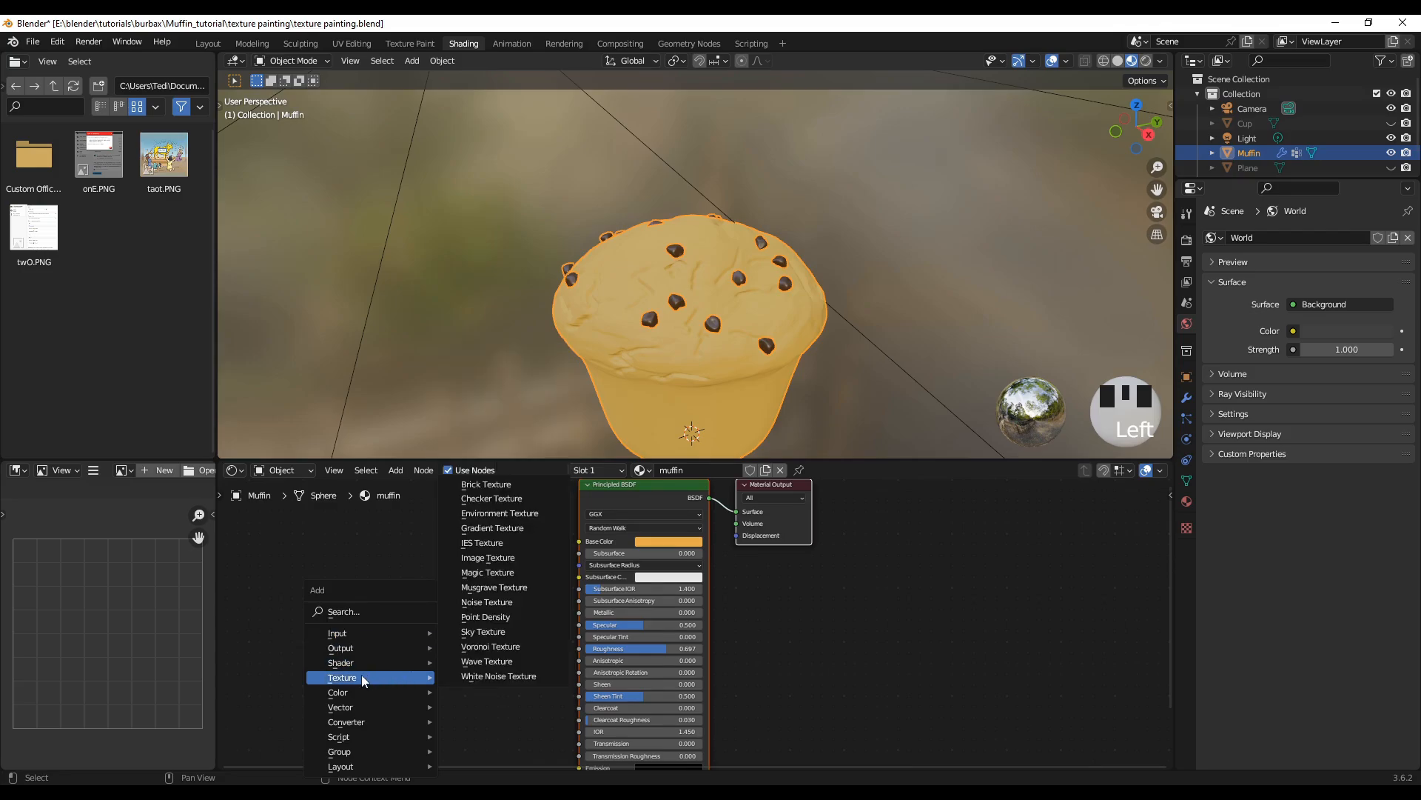
left_click(474, 557)
left_click(361, 557)
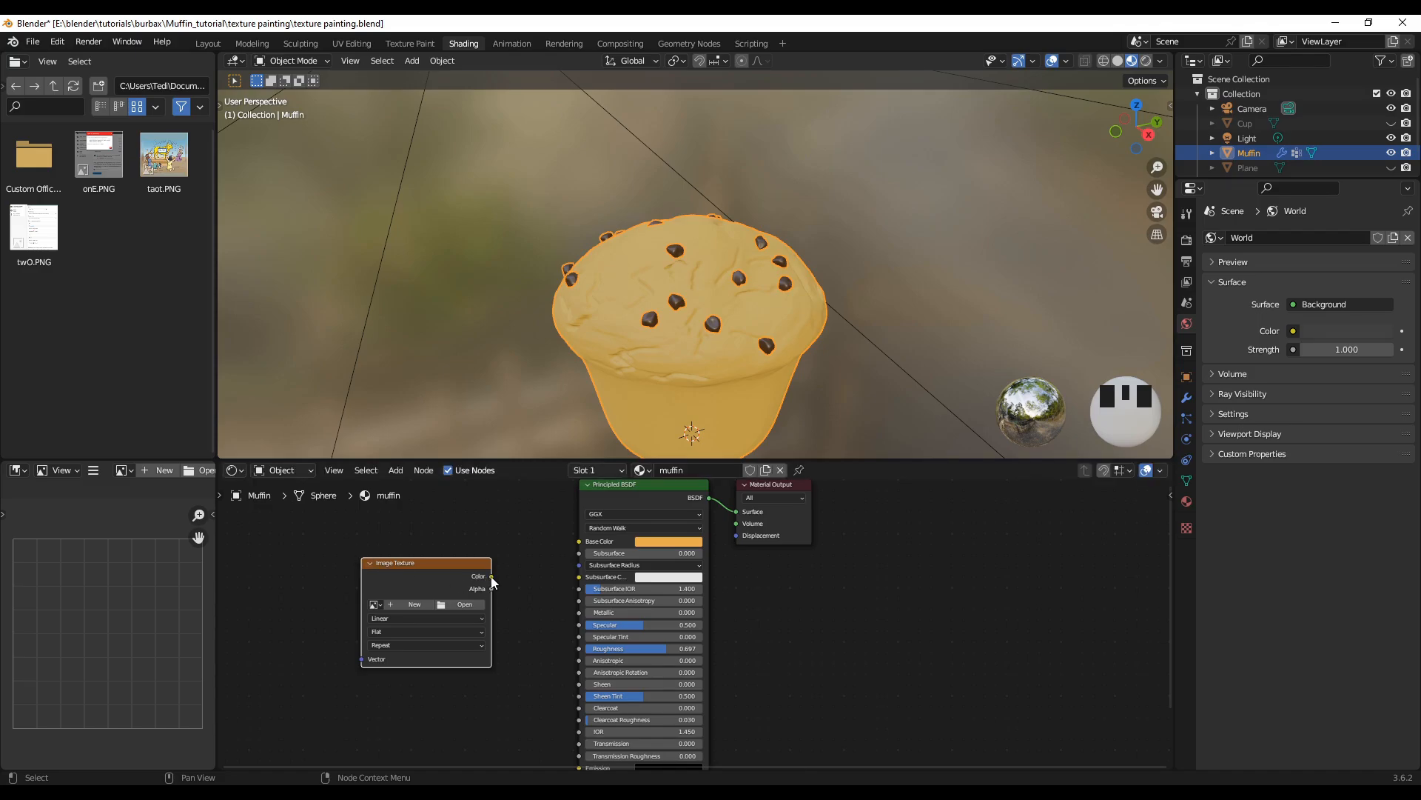
Step: Connect the Image Texture's Color output to the Principled BSDF's Base Color and assign the "muffin texture" image to the node
left_click_drag(491, 576, 582, 542)
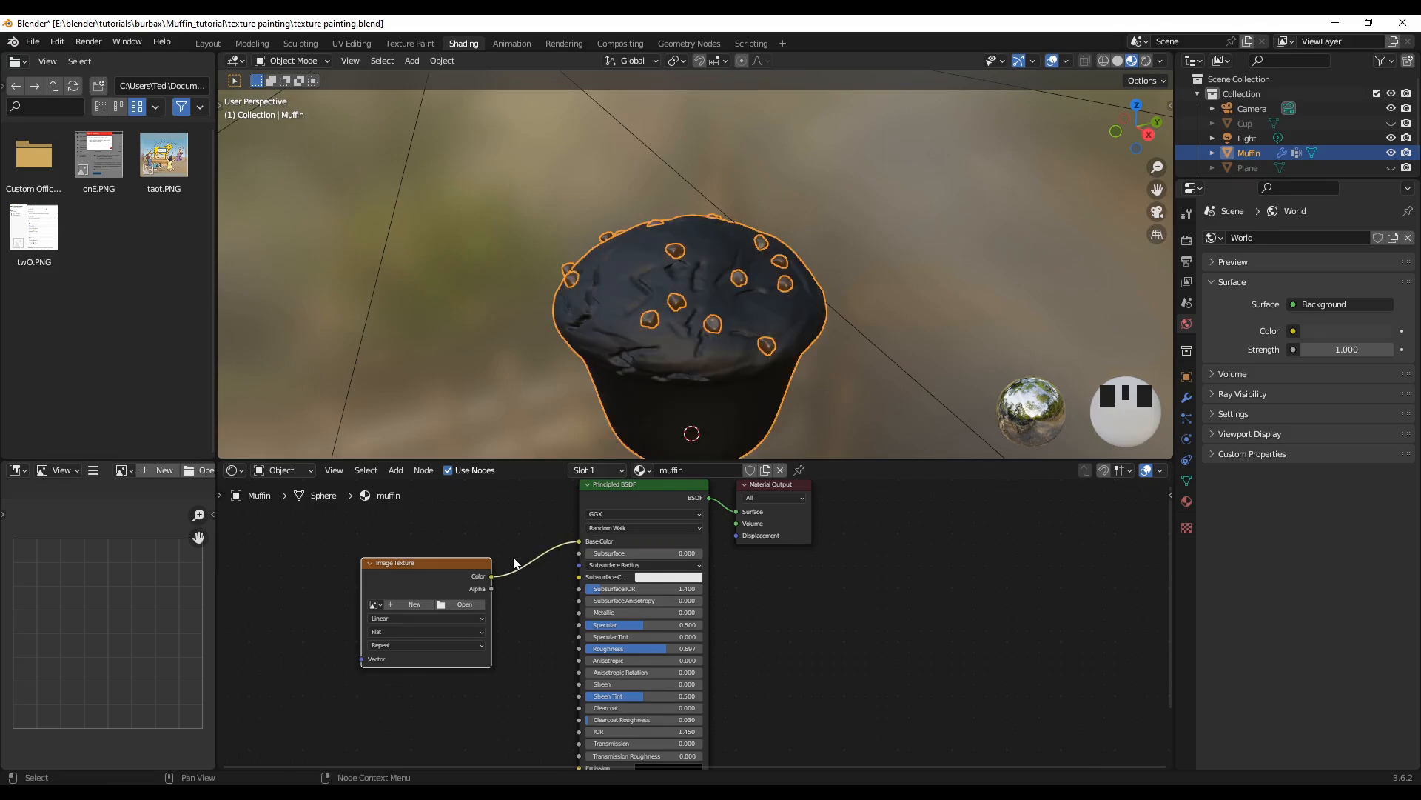
left_click(376, 605)
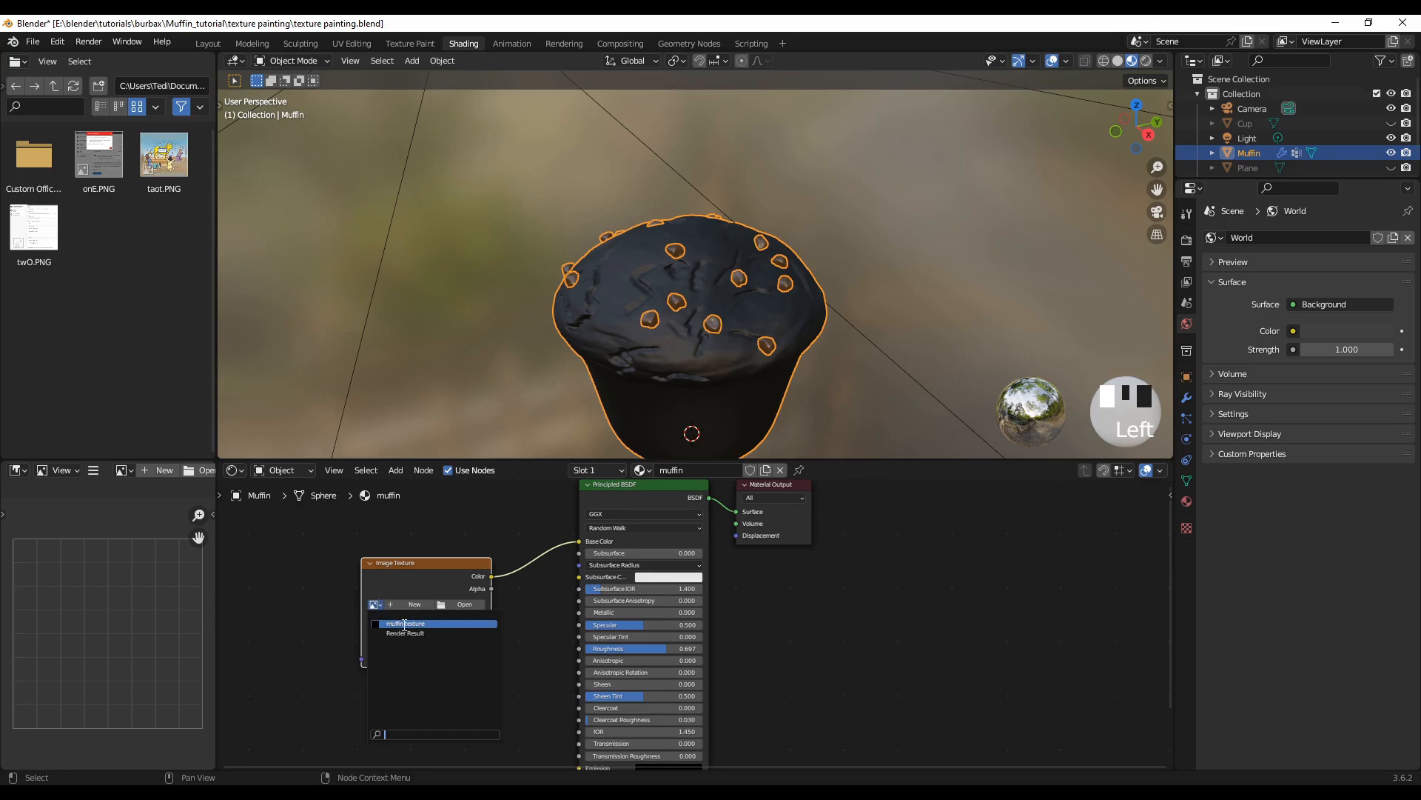
left_click(393, 623)
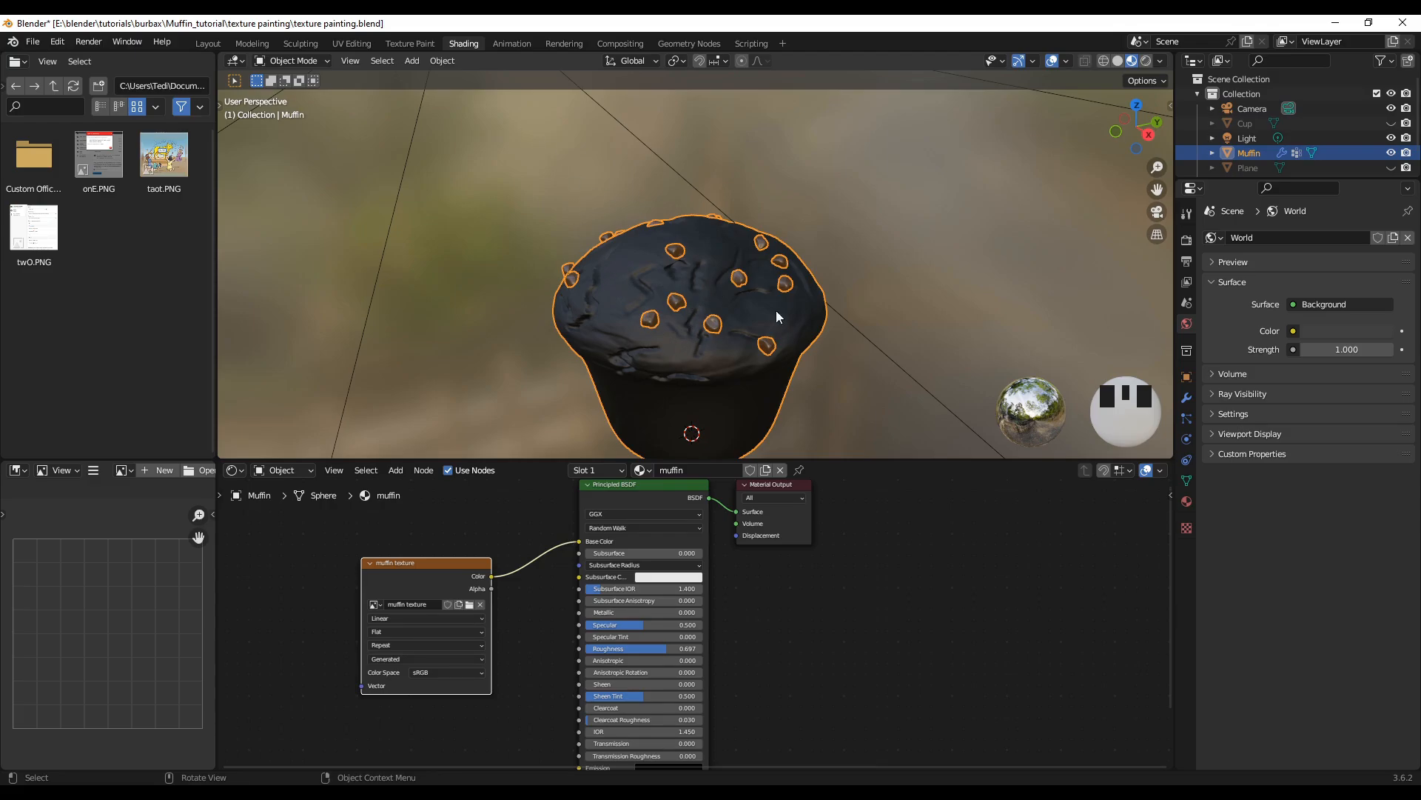
Step: Return to the Texture Paint workspace and show the brush settings sidebar in the image editor
left_click(408, 43)
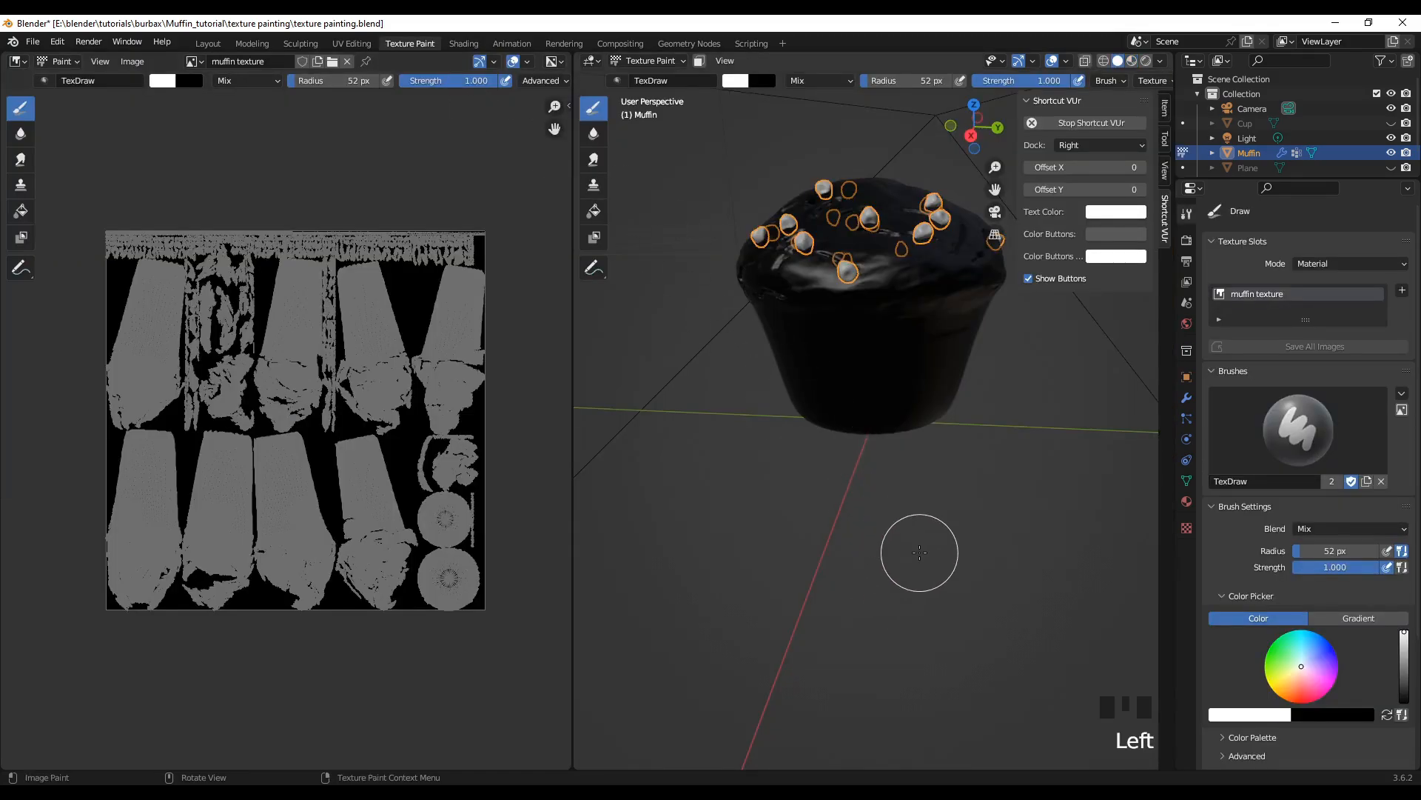
middle_click_drag(756, 511, 740, 548, "shift")
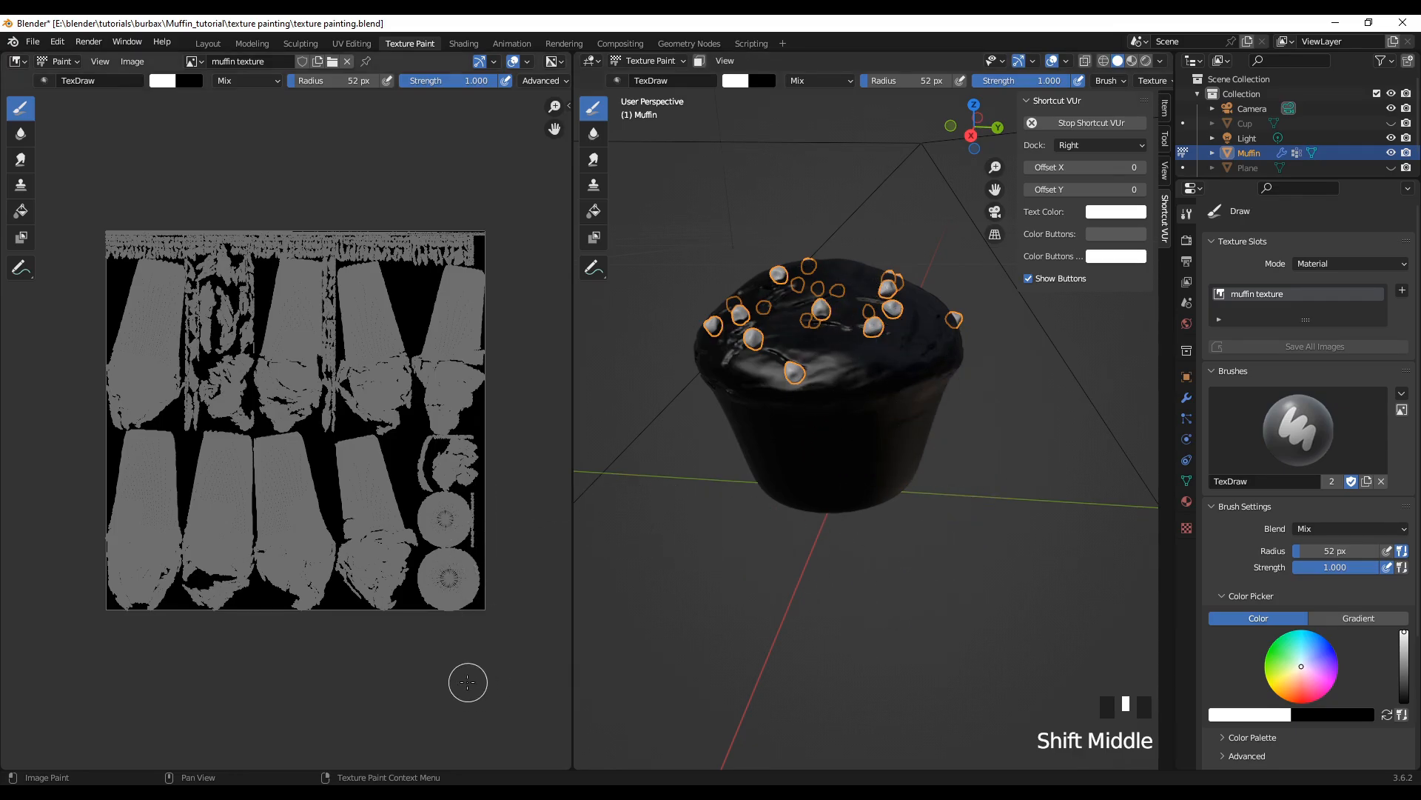
key("n")
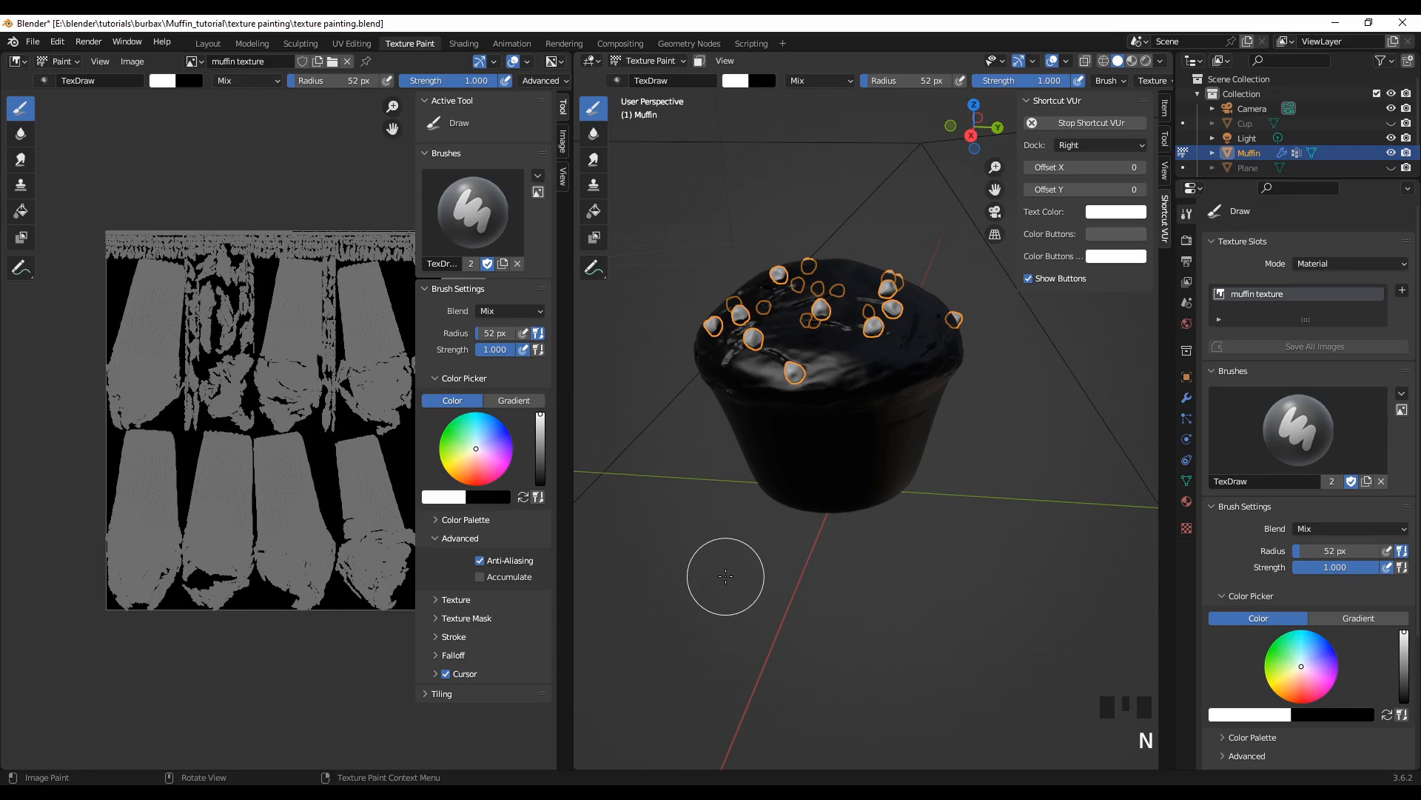
Step: Set the brush radius to 113 px and choose a light orange brush color
key("f")
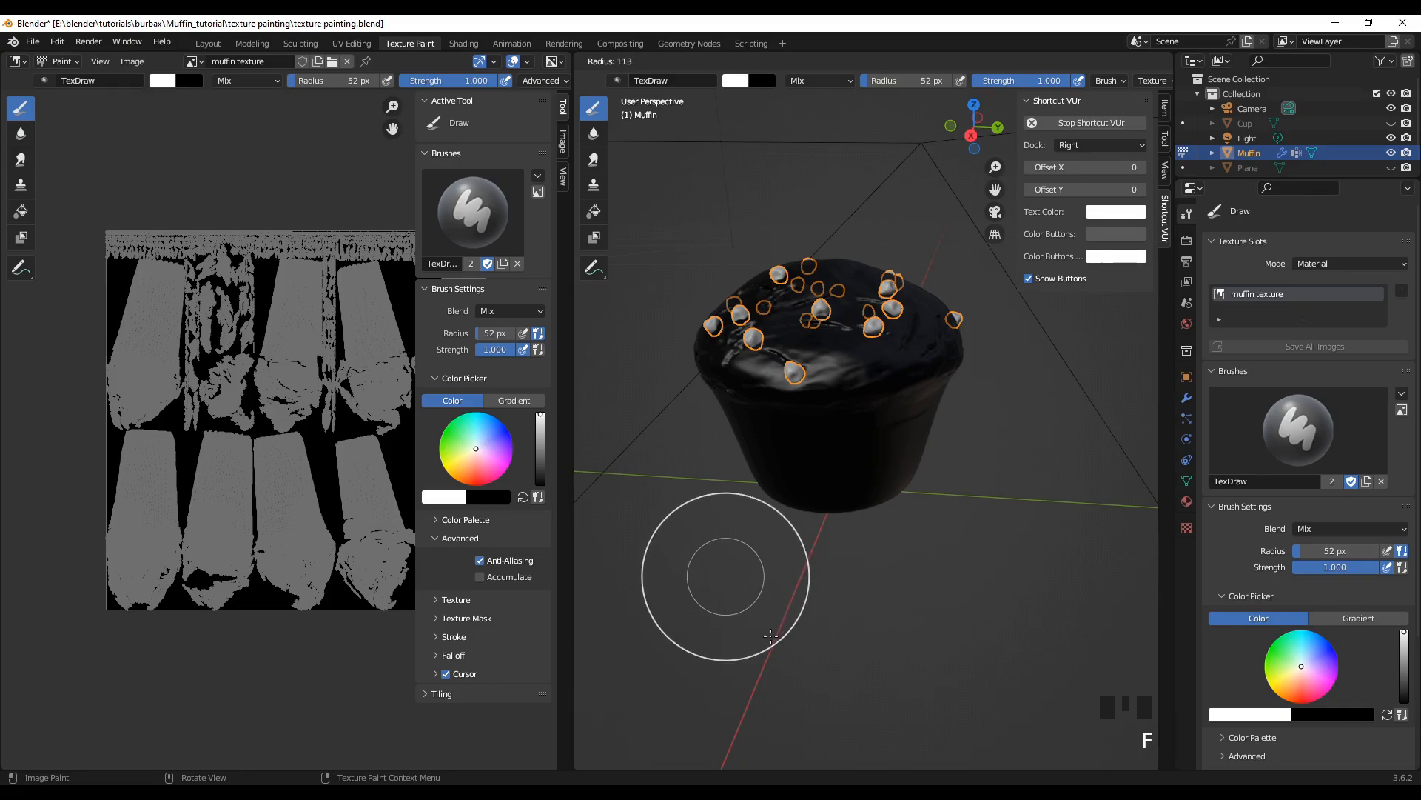
left_click(770, 635)
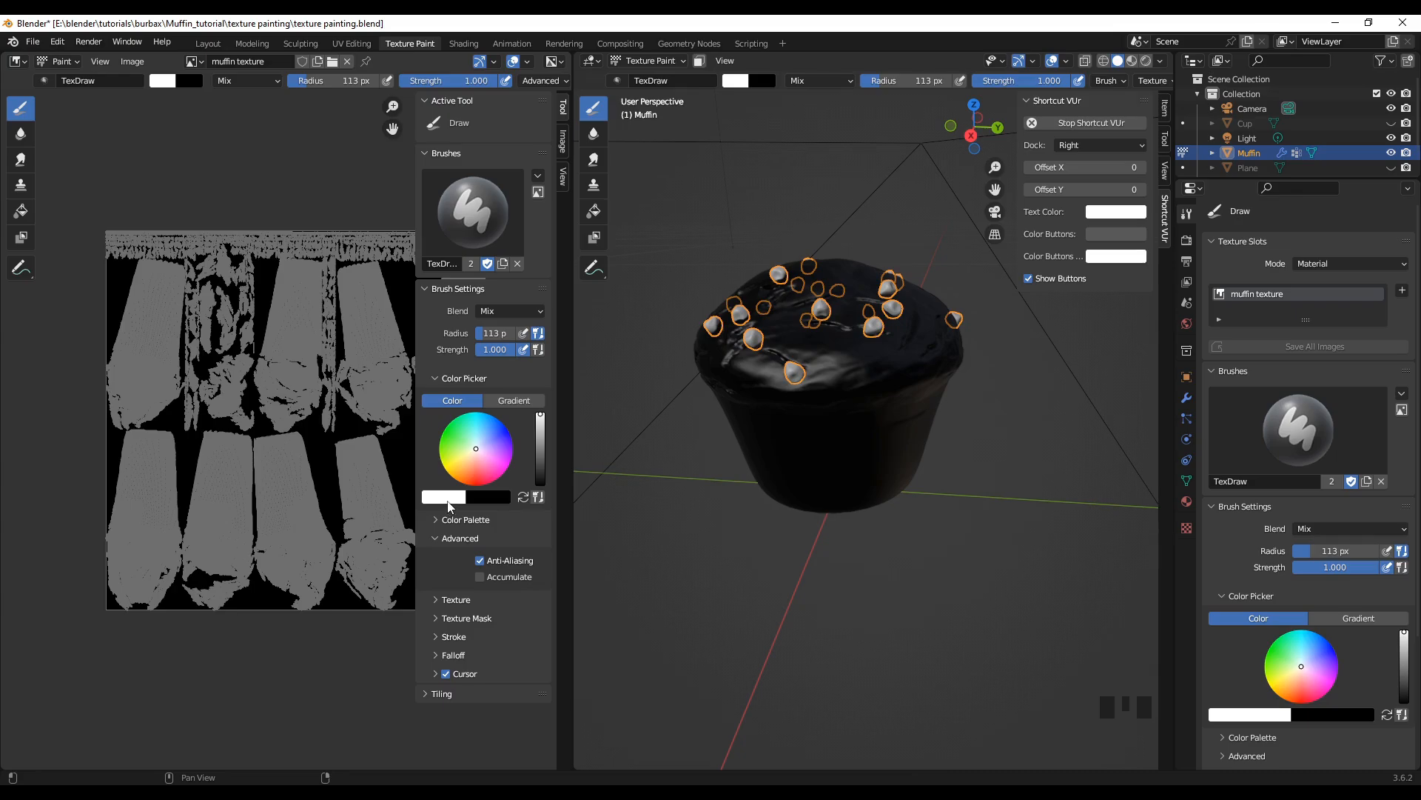
left_click(475, 450)
left_click_drag(475, 453, 466, 469)
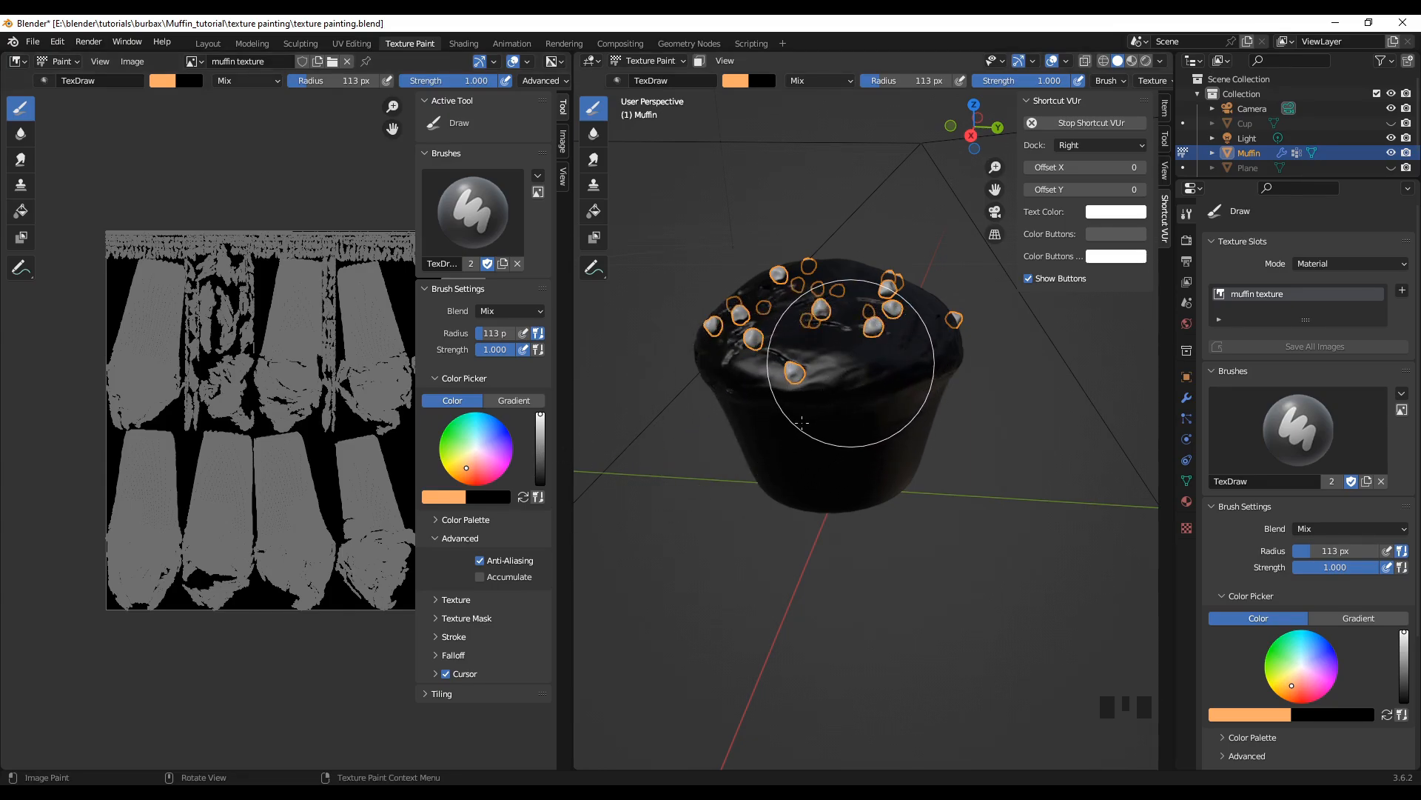
Step: Paint the front of the muffin light orange, covering its body and the domed top
left_click(852, 363)
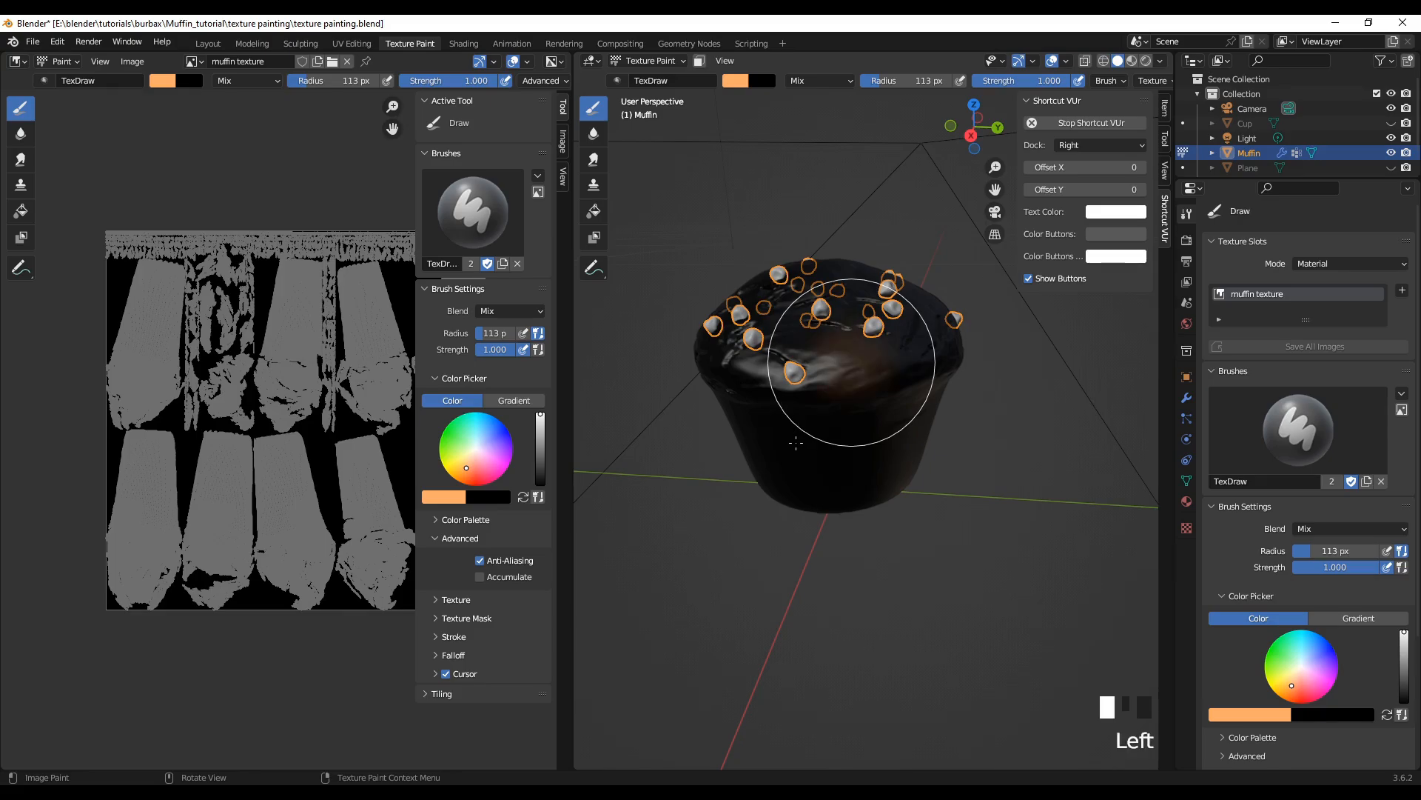
mouse_move(792, 460)
left_mouse_down()
mouse_move(739, 454)
mouse_move(730, 523)
mouse_move(883, 361)
mouse_move(841, 348)
mouse_move(809, 444)
mouse_move(924, 345)
mouse_move(858, 444)
mouse_move(751, 348)
mouse_move(819, 281)
left_mouse_up()
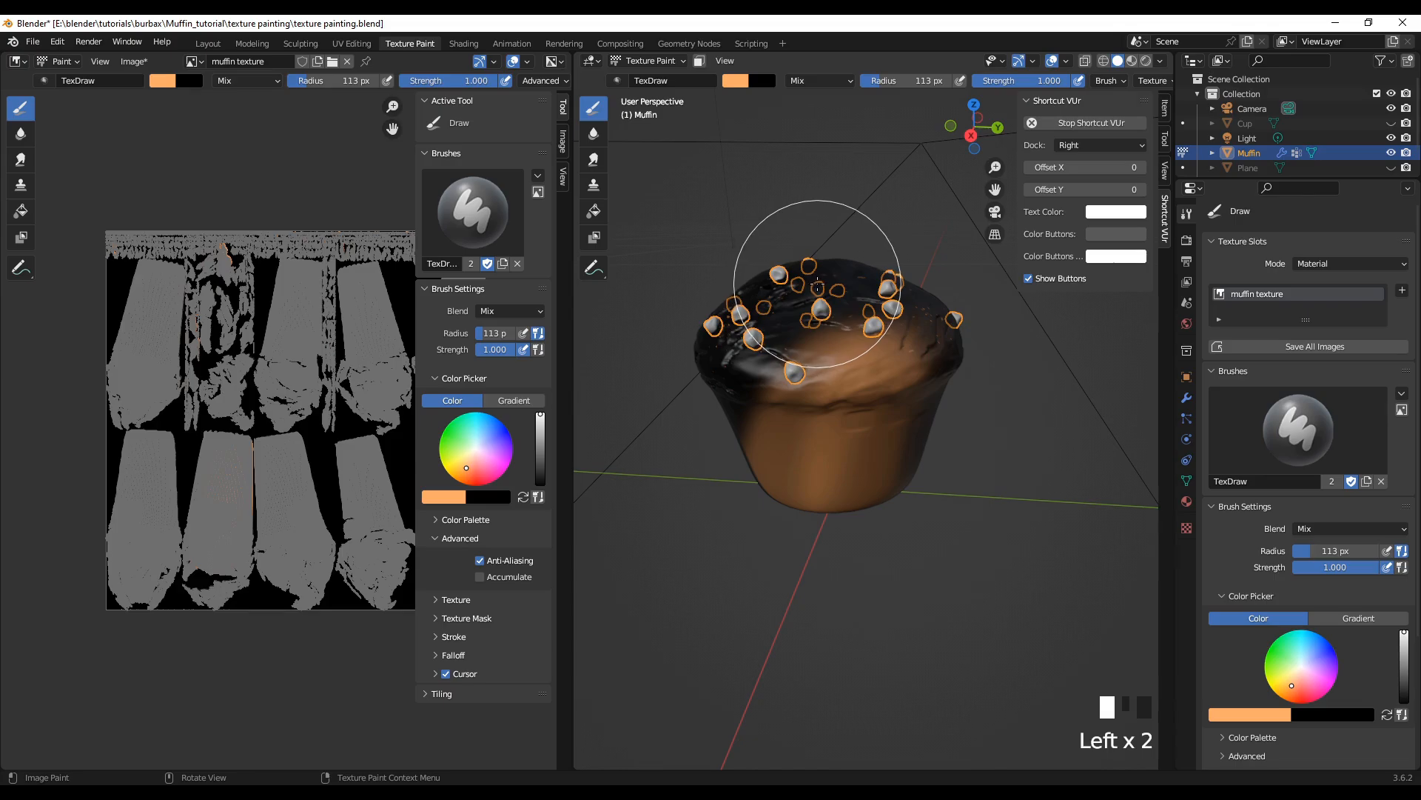
mouse_move(726, 354)
left_mouse_down()
mouse_move(777, 279)
mouse_move(704, 429)
left_mouse_up()
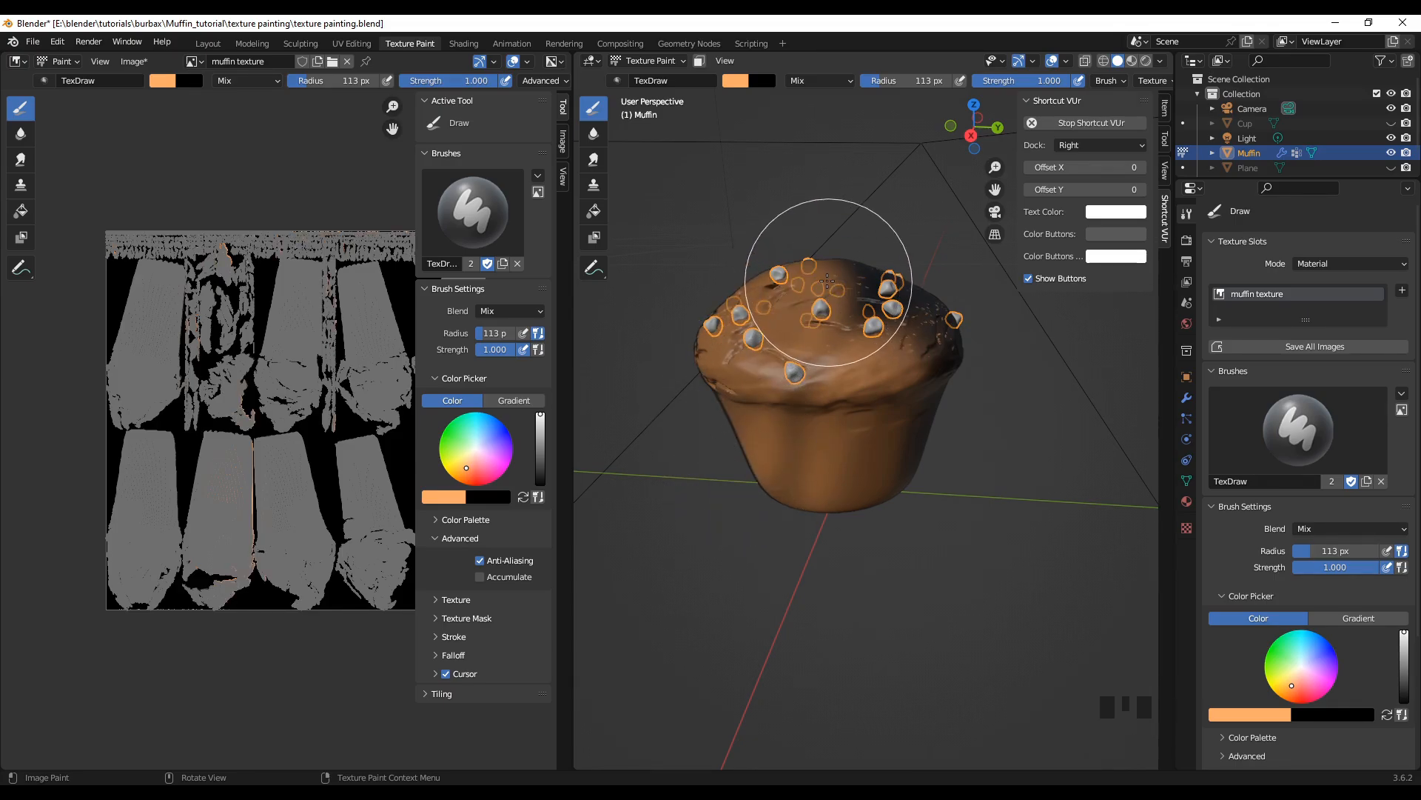
left_click(893, 309)
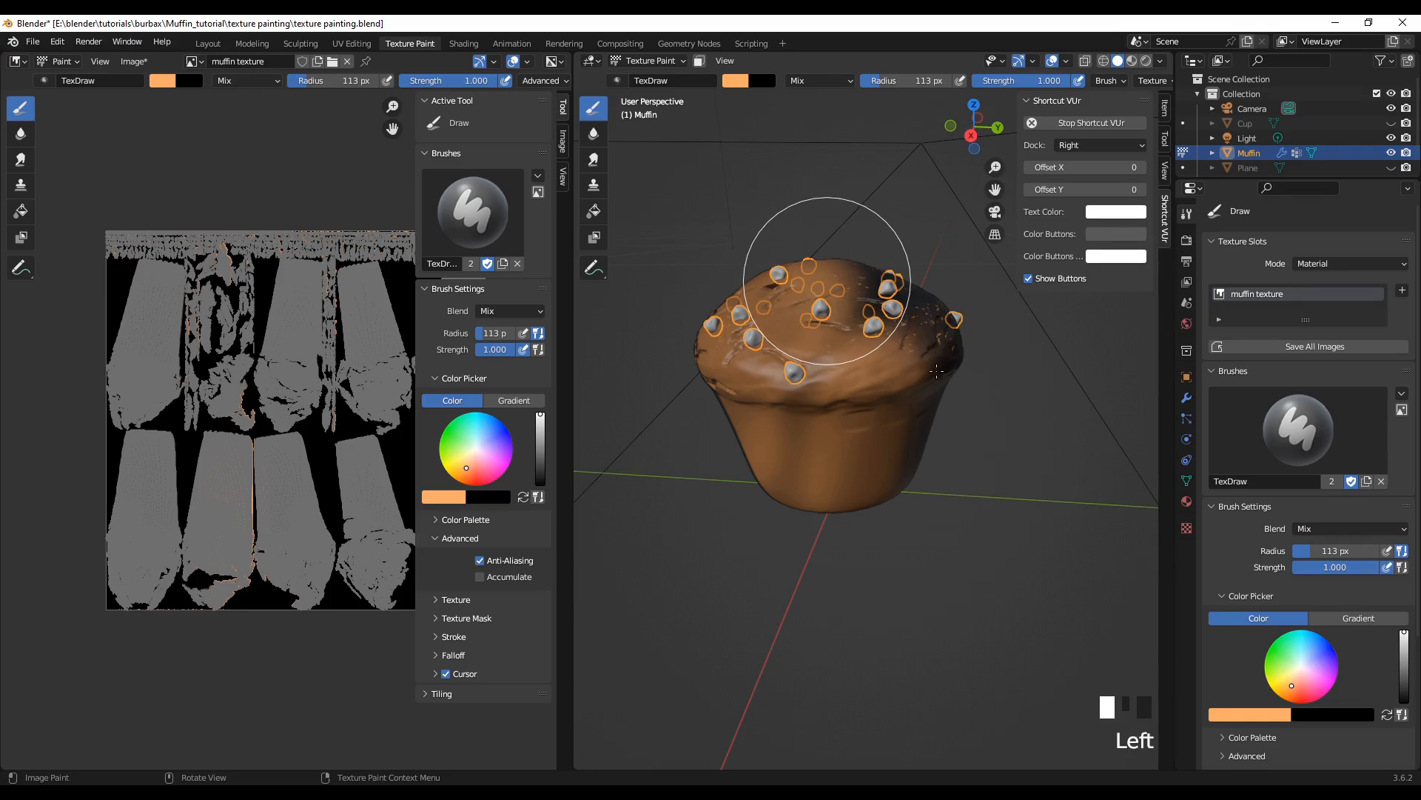
mouse_move(927, 417)
left_mouse_down()
mouse_move(856, 286)
mouse_move(886, 451)
mouse_move(818, 329)
left_mouse_up()
mouse_move(800, 412)
left_mouse_down()
mouse_move(789, 436)
mouse_move(709, 348)
left_mouse_up()
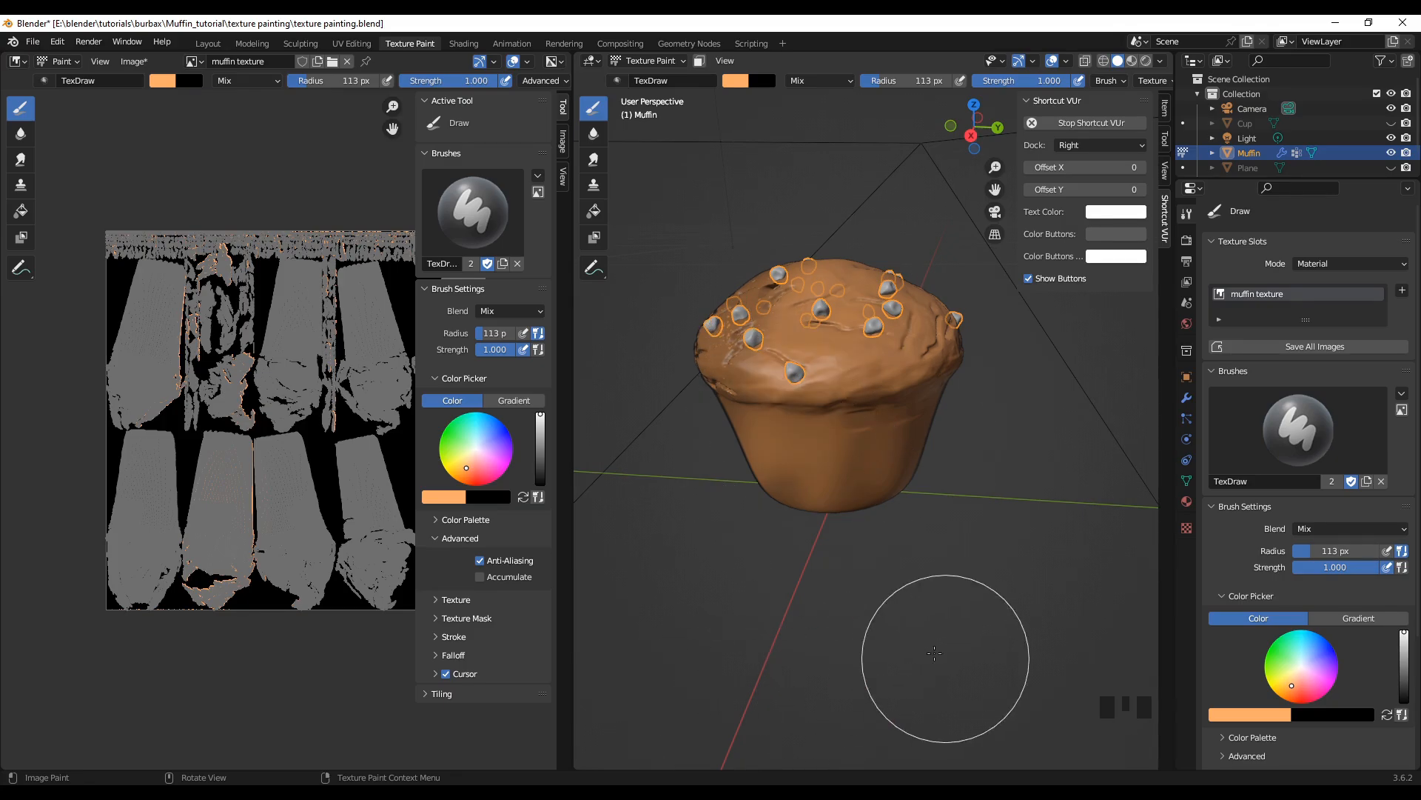
Step: Paint the black area on the adjacent side of the muffin light orange, from the top down over the body
mouse_move(940, 666)
middle_mouse_down()
mouse_move(774, 658)
mouse_move(758, 640)
middle_mouse_up()
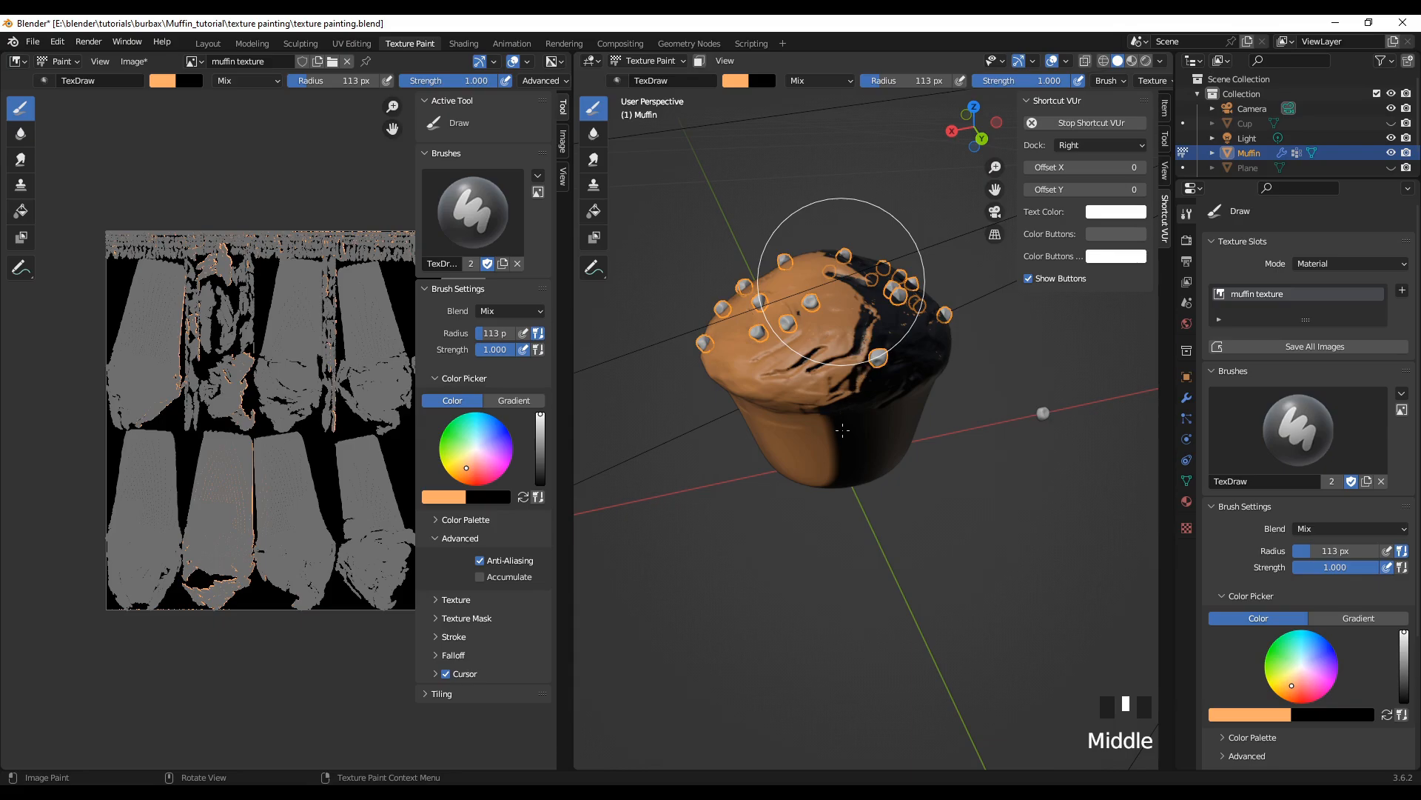
left_click_drag(850, 468, 842, 477)
left_click_drag(897, 398, 944, 374)
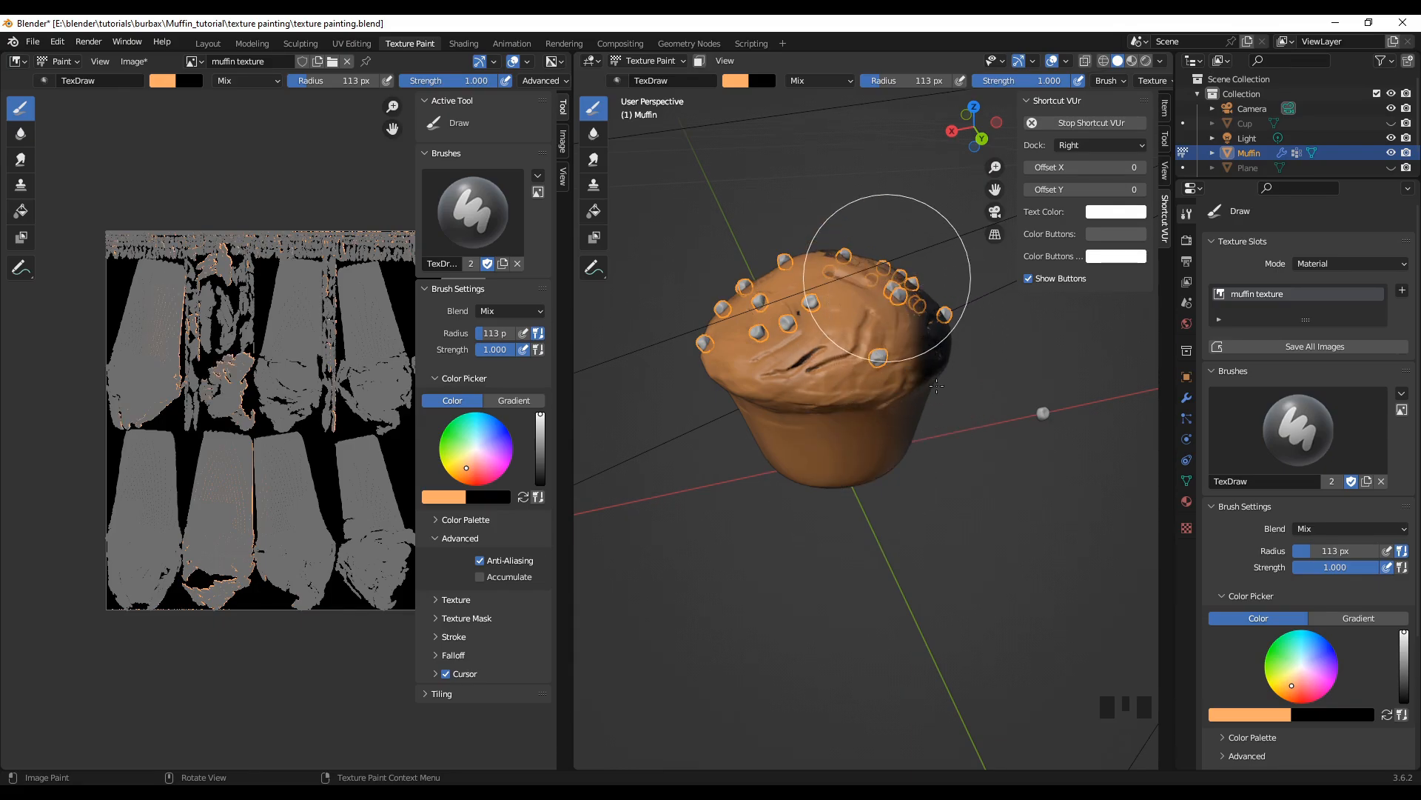
mouse_move(927, 382)
left_mouse_down()
mouse_move(903, 404)
mouse_move(903, 524)
left_mouse_up()
Step: Show the Cup object to check which part of the muffin it covers, and hide it again
middle_click_drag(948, 593, 828, 566)
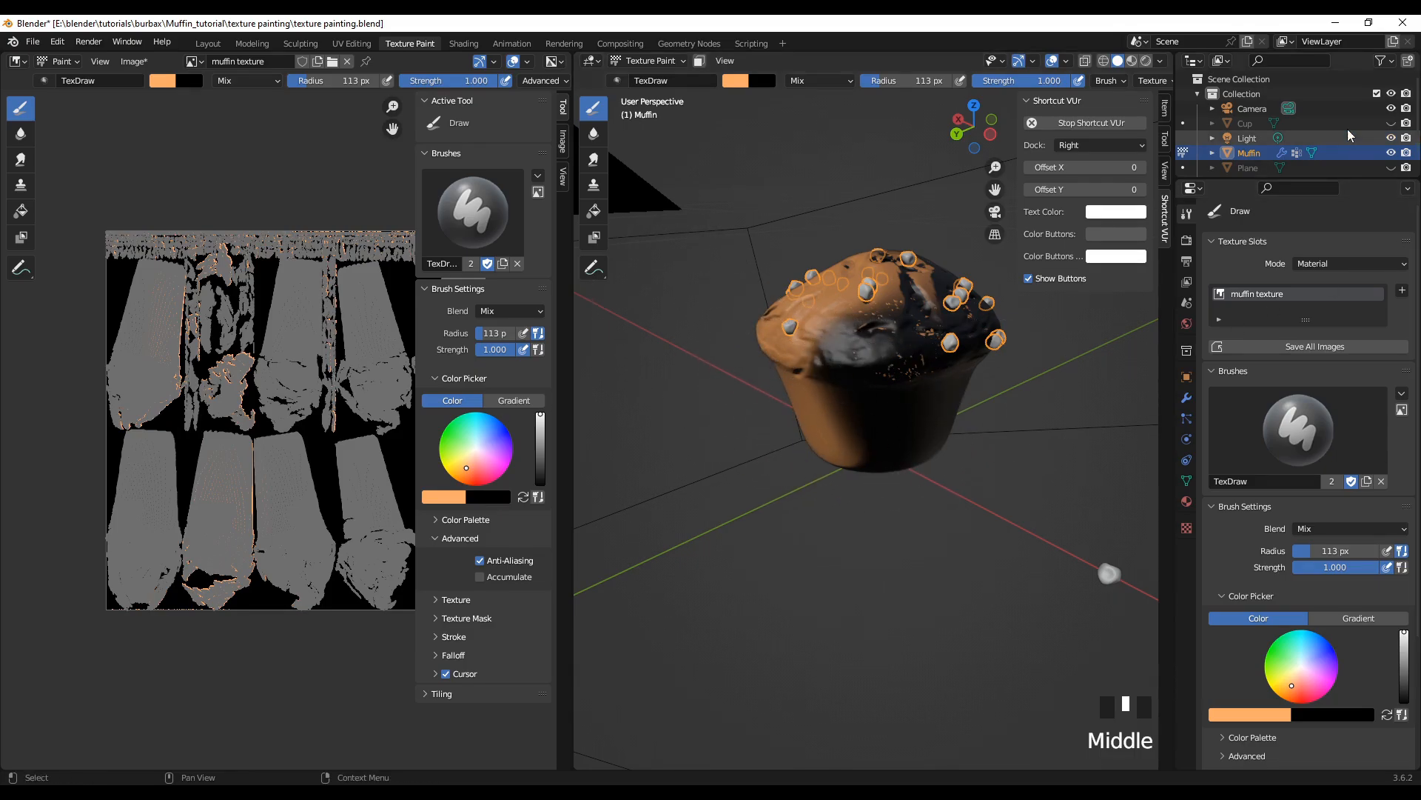
left_click(1391, 124)
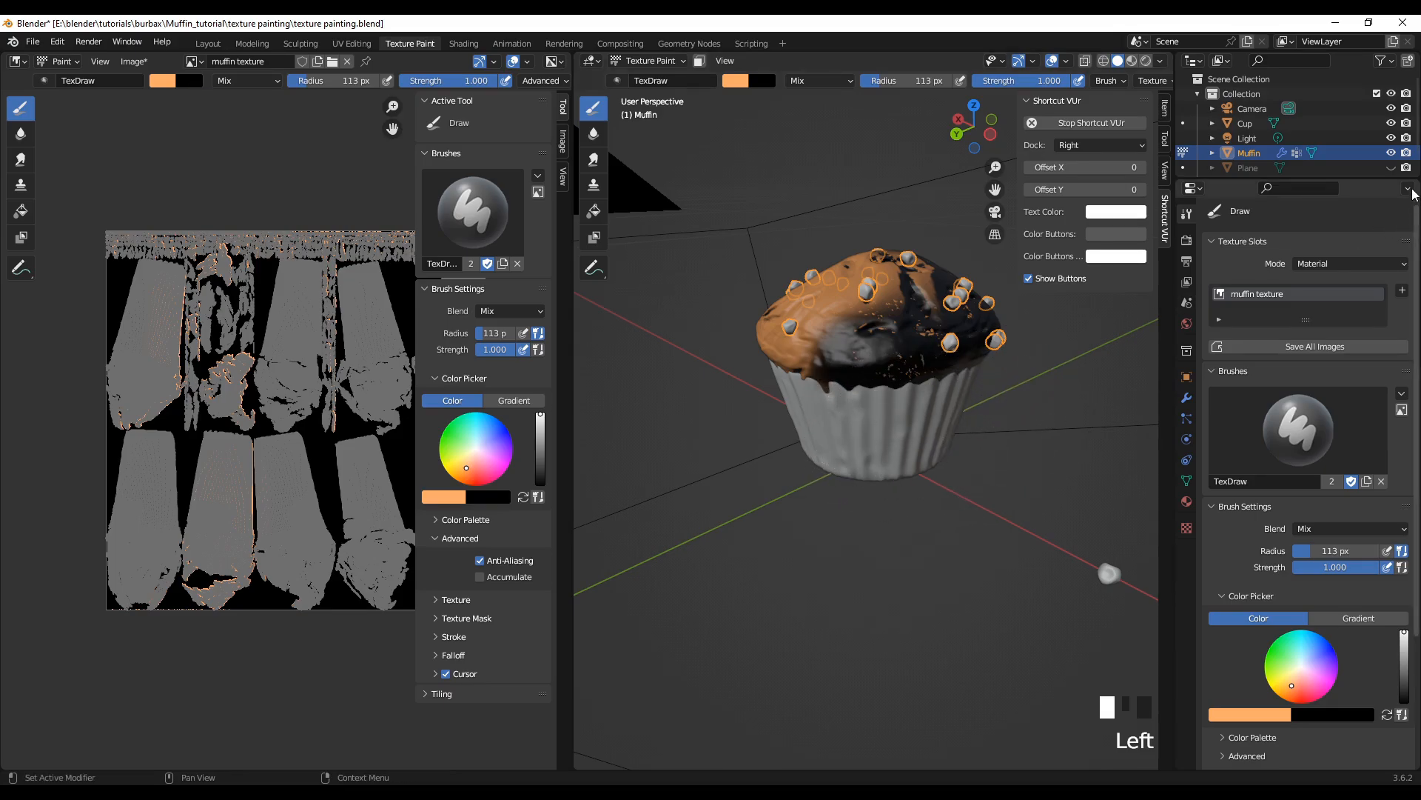
left_click(1391, 124)
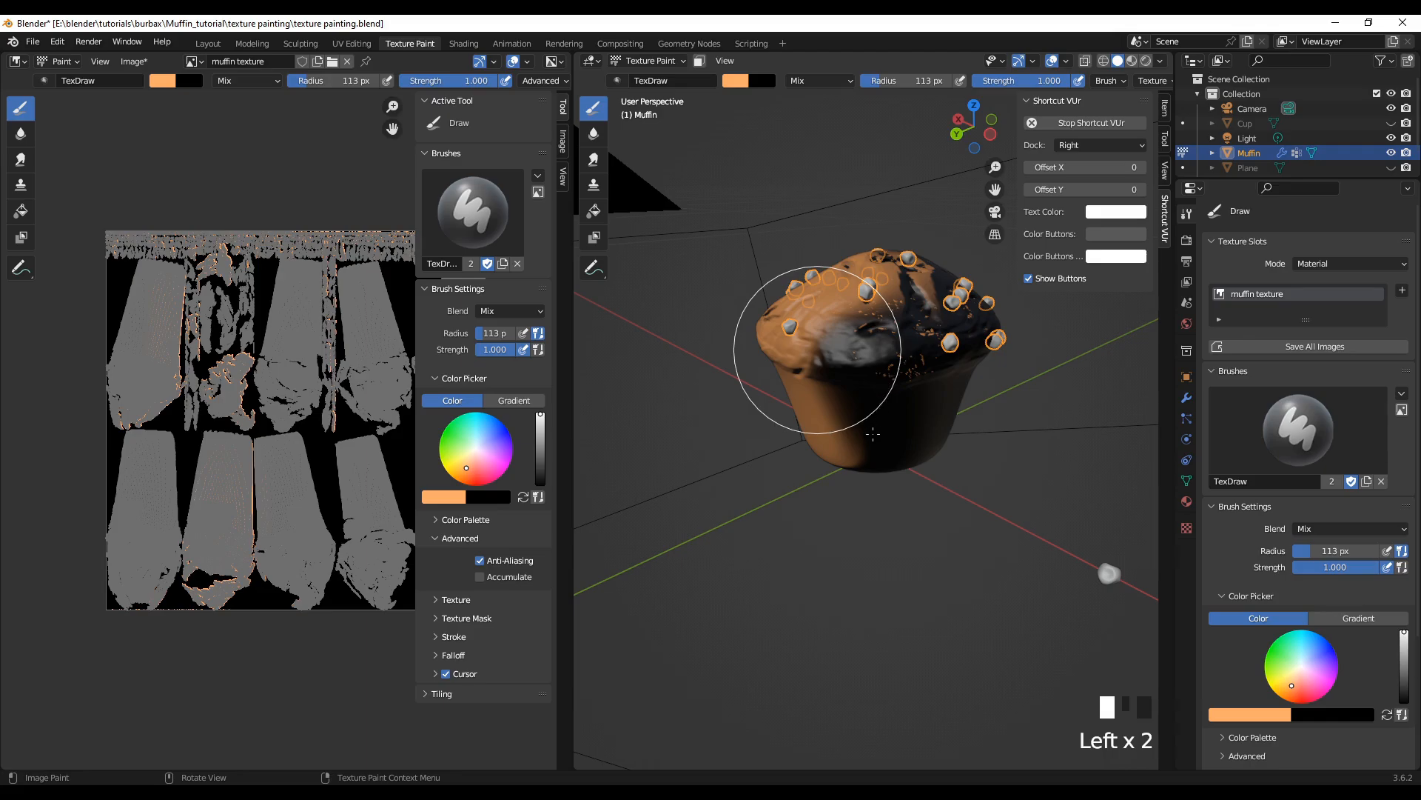
Step: Paint the next unpainted side of the muffin light orange, including the rim, lower body and remaining black patches on the crown
left_click(817, 349)
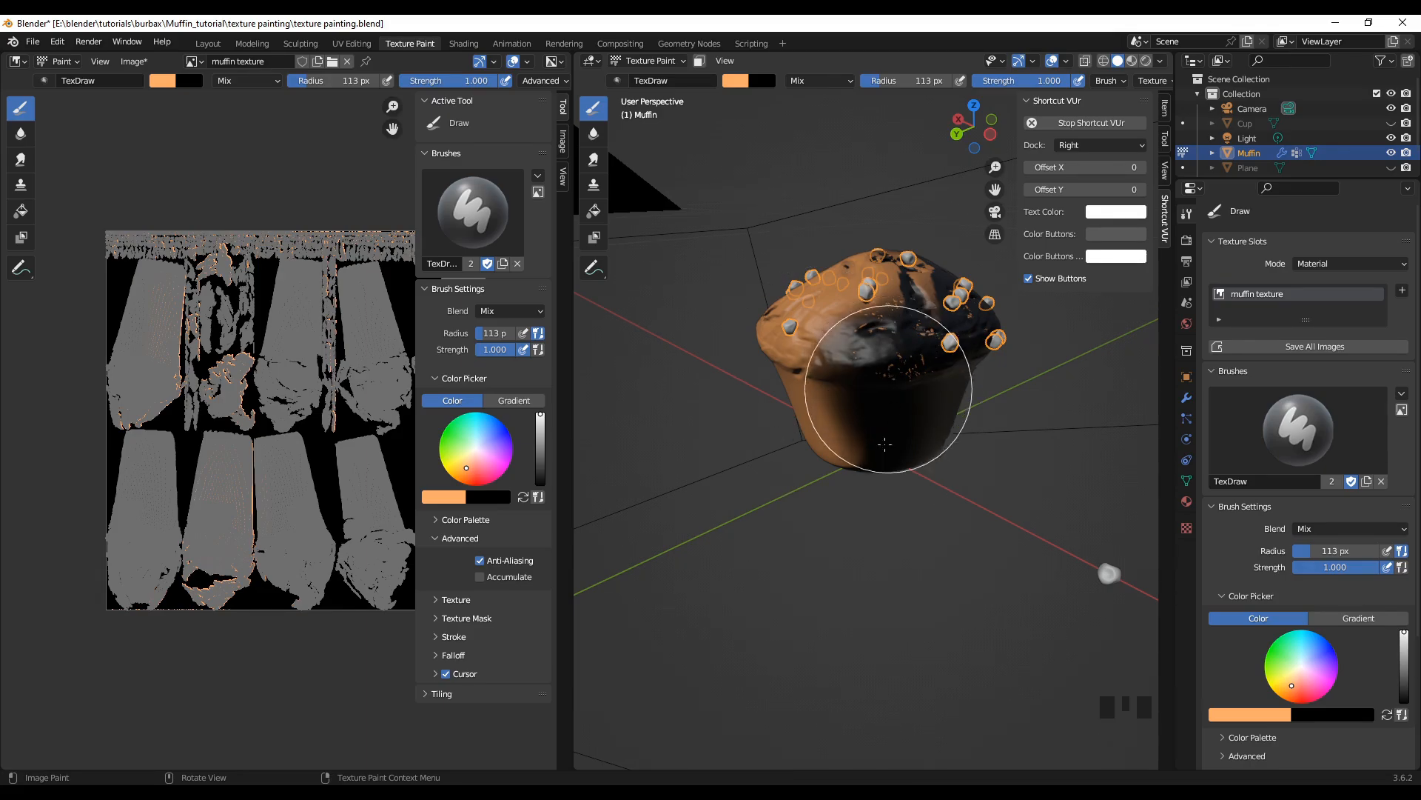
middle_click_drag(933, 591, 873, 597)
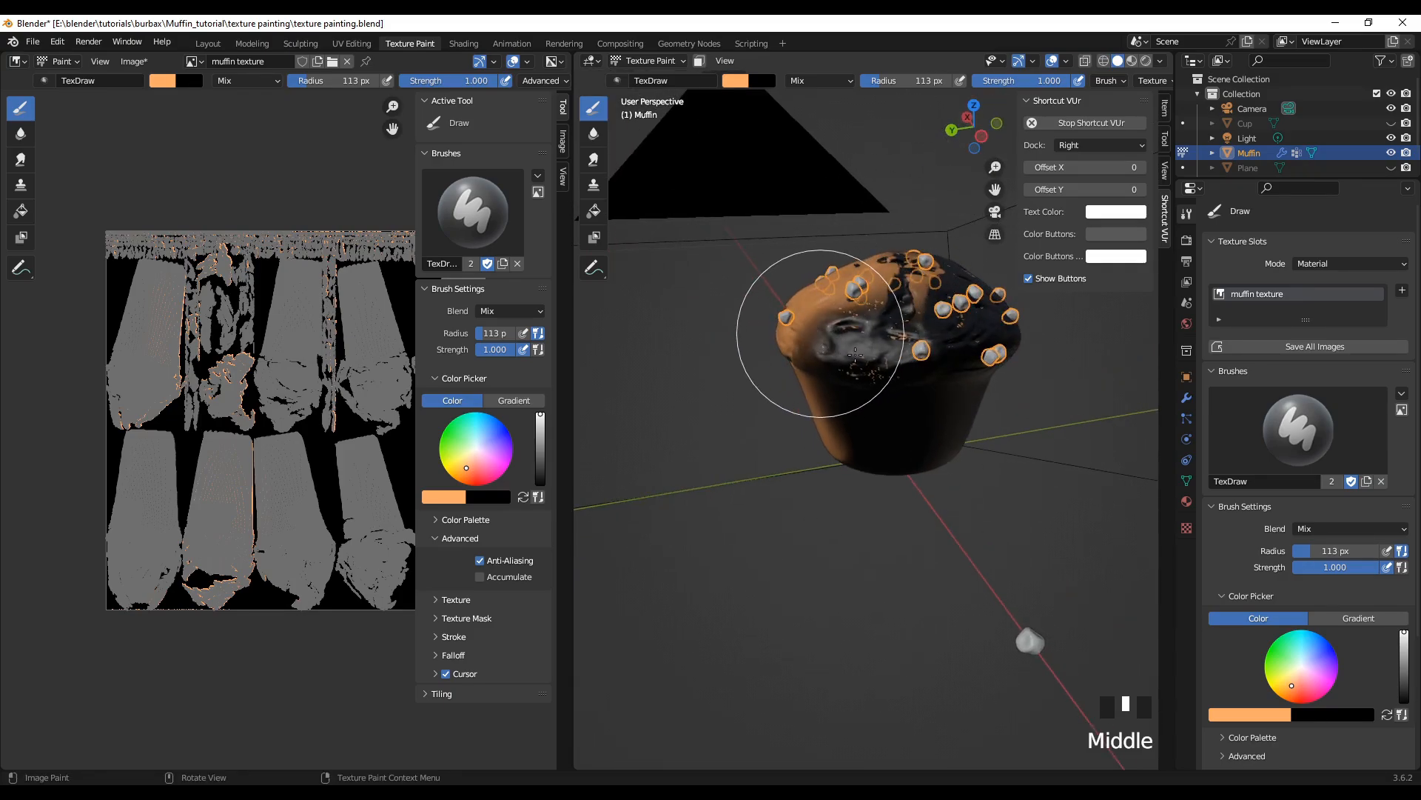
left_click(821, 333)
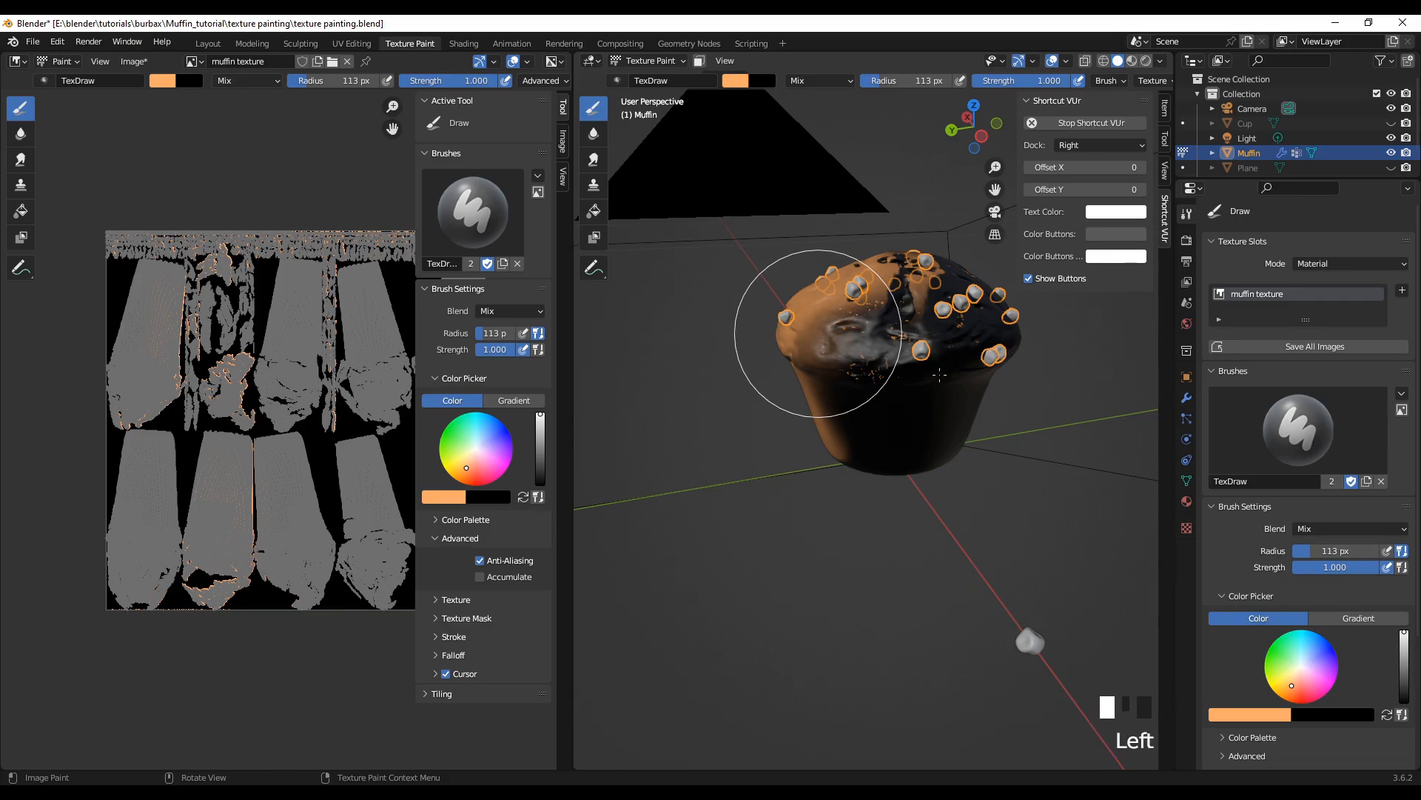
left_click_drag(821, 333, 941, 366)
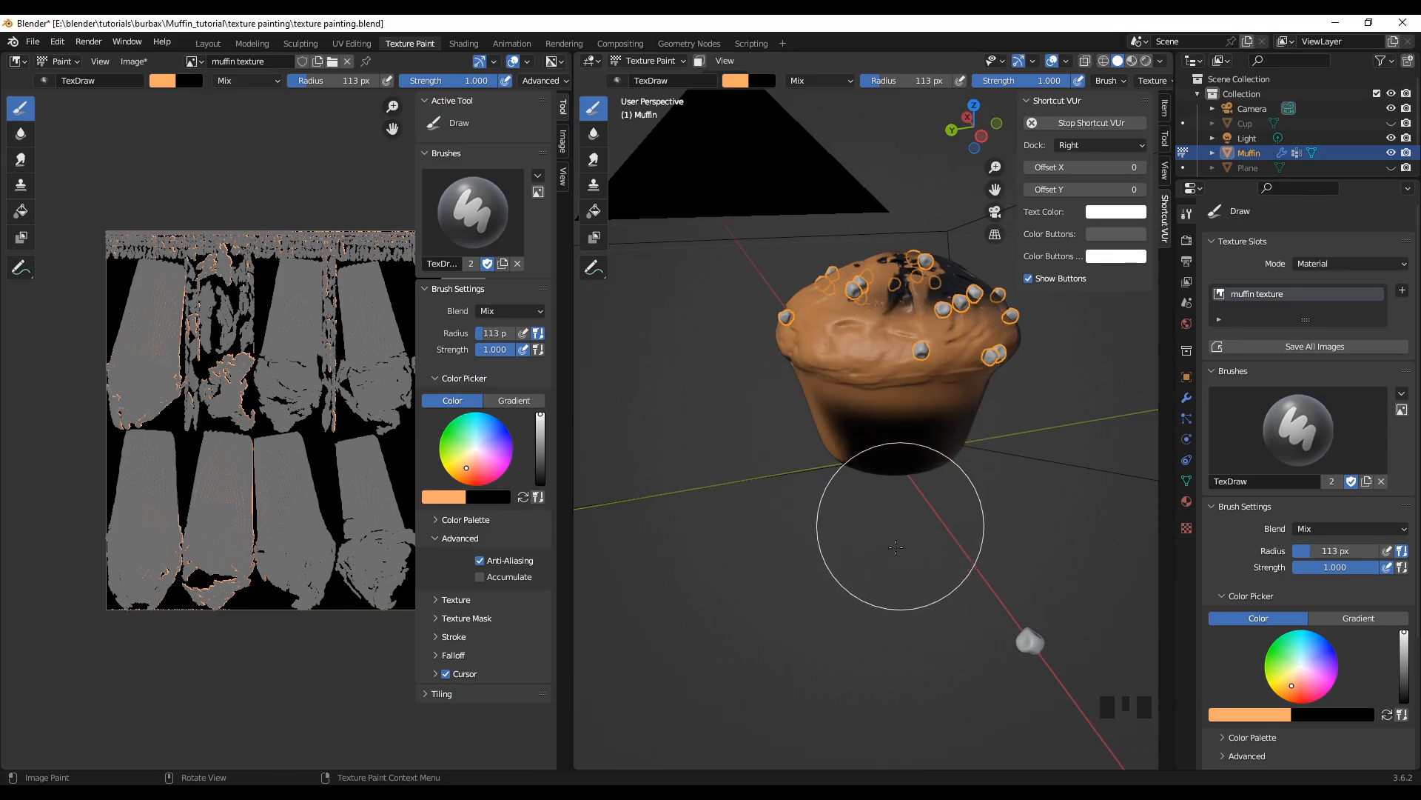
middle_click_drag(822, 584, 704, 634, "shift")
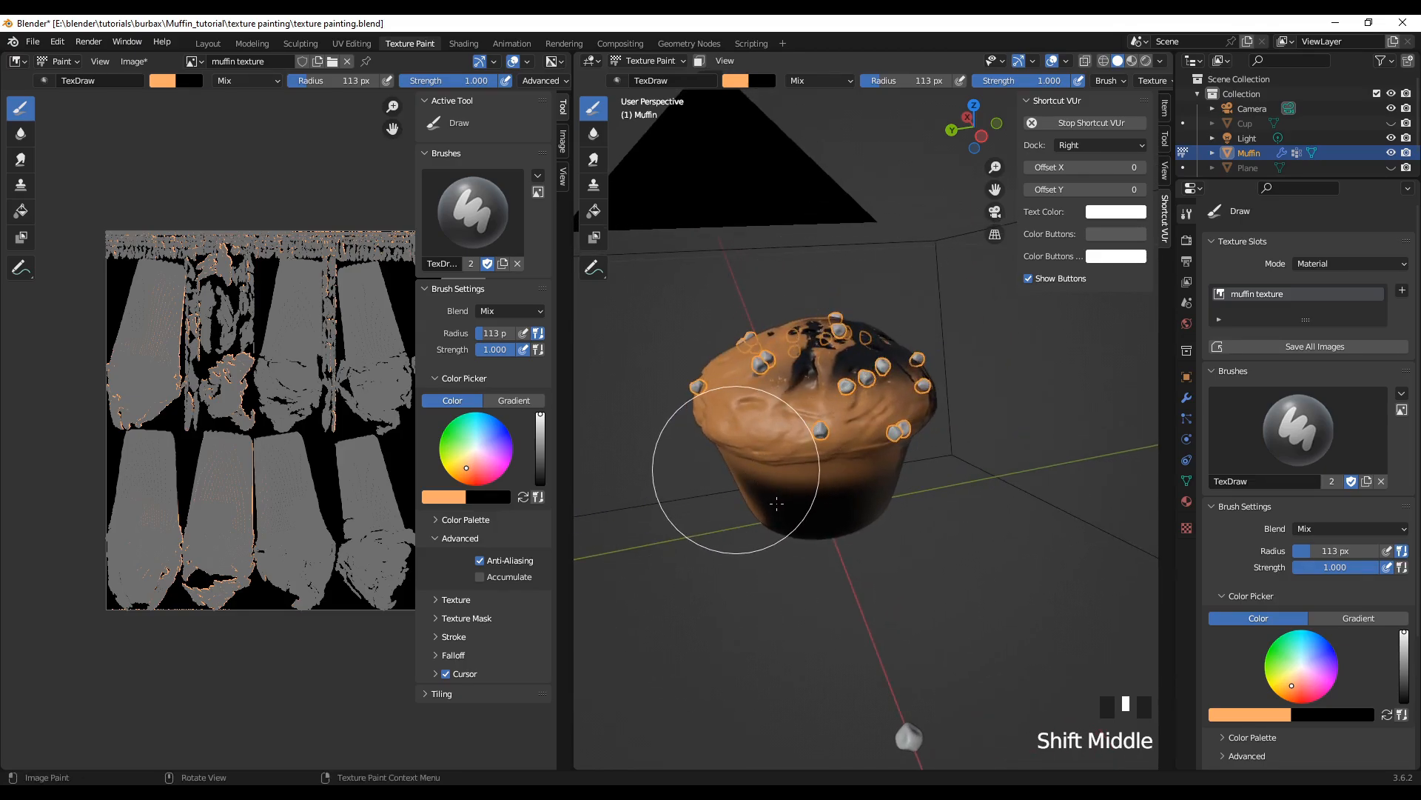
mouse_move(809, 517)
left_mouse_down()
mouse_move(861, 510)
mouse_move(897, 483)
left_mouse_up()
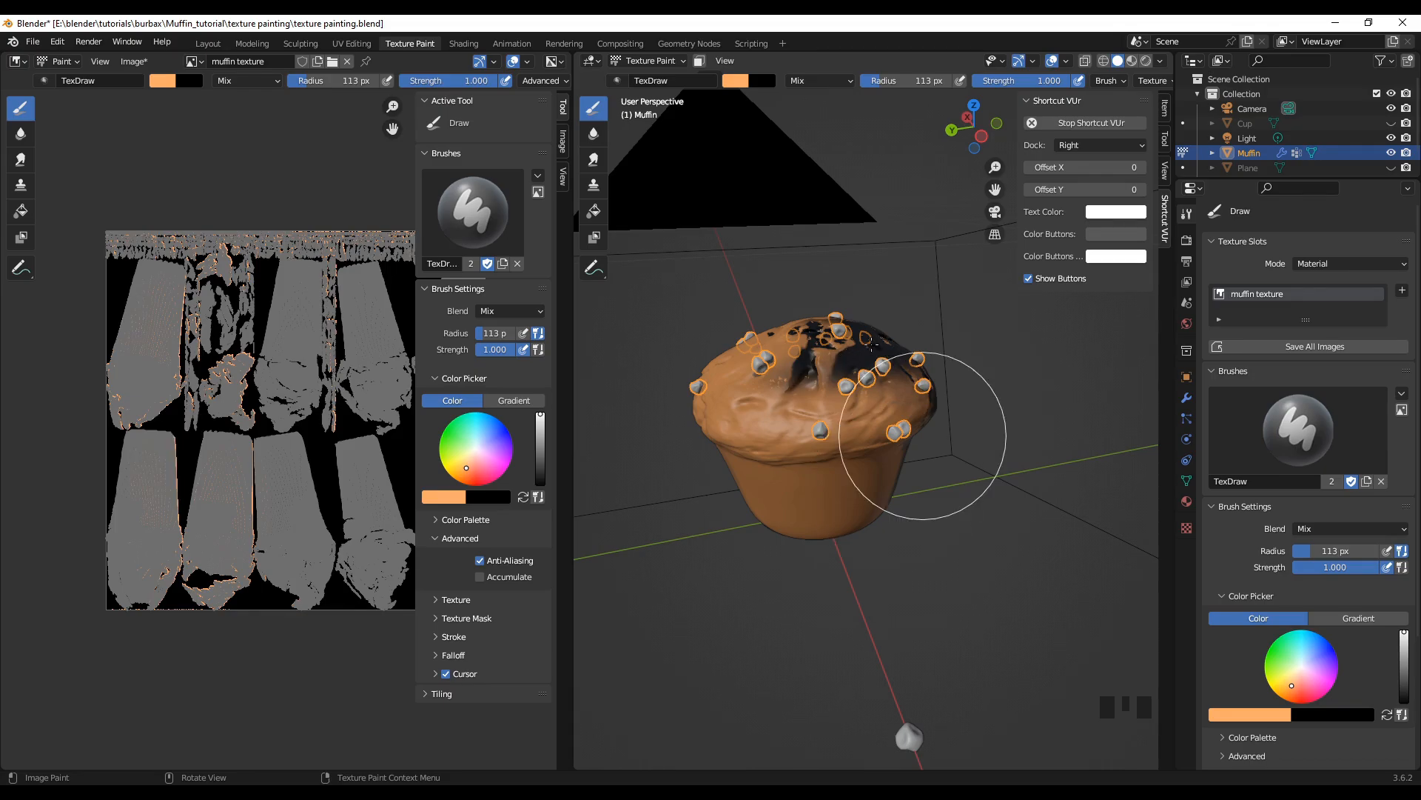
left_click_drag(879, 335, 818, 348)
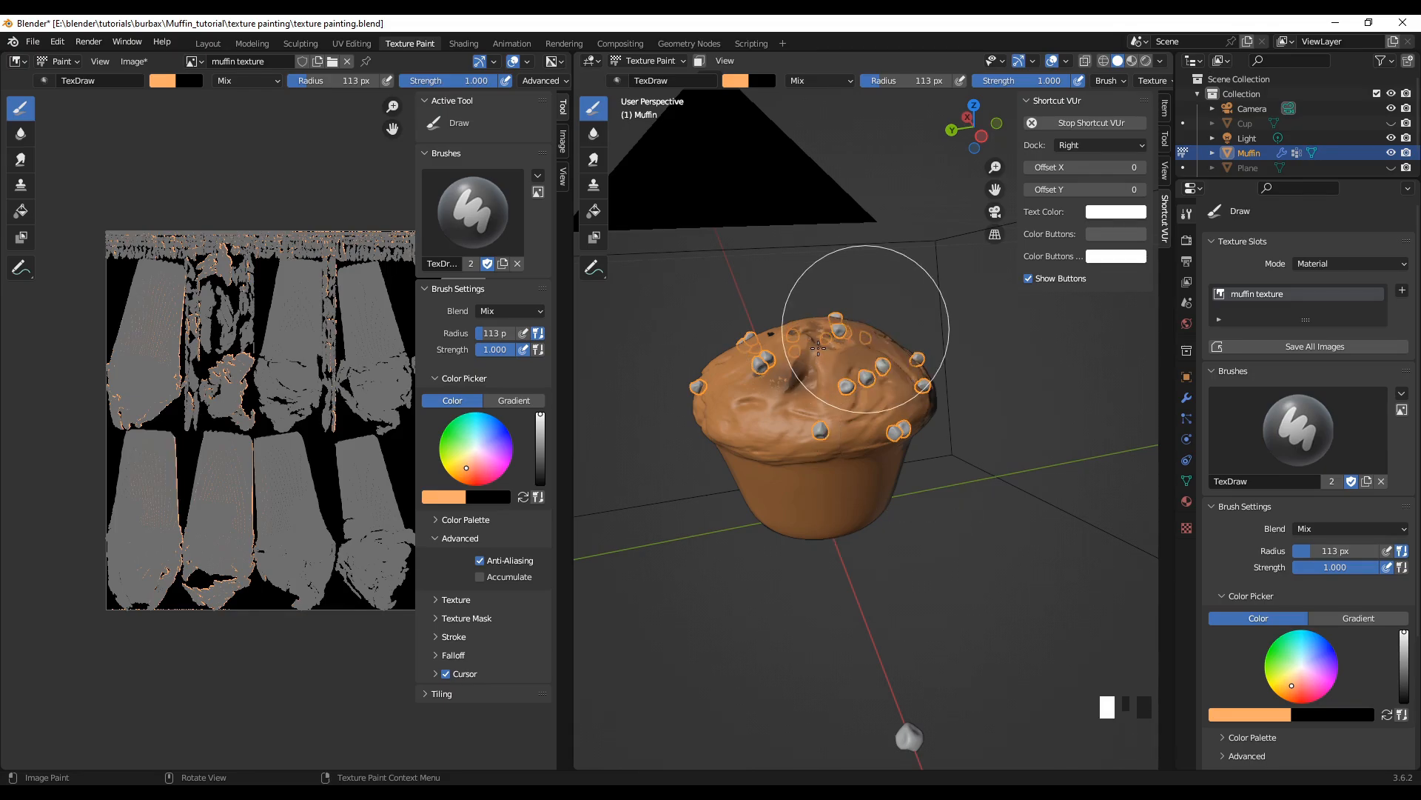
Step: Paint over the black cracks on the muffin's top and the unpainted body below them in light orange
mouse_move(703, 585)
middle_mouse_down()
mouse_move(674, 627)
mouse_move(593, 589)
middle_mouse_up()
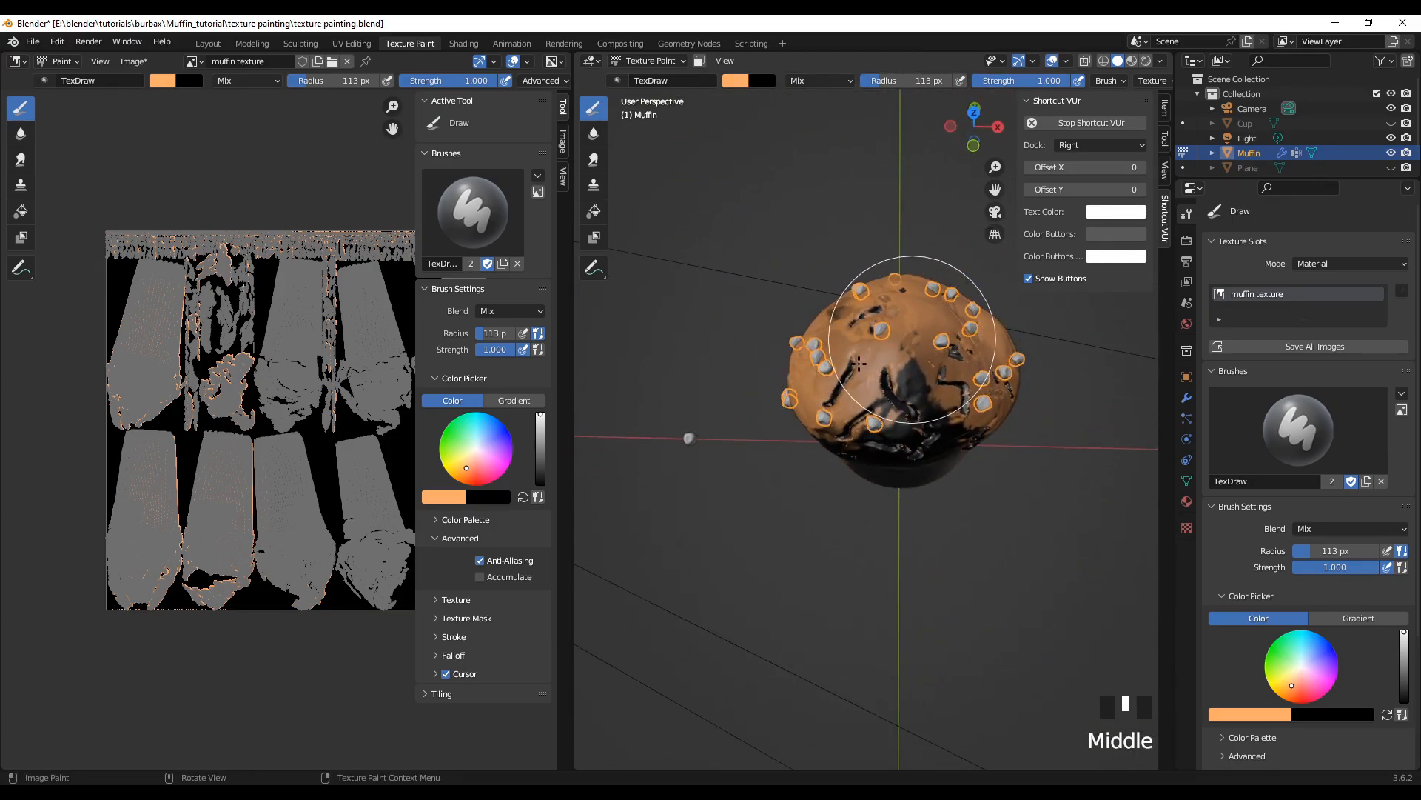
mouse_move(958, 364)
left_mouse_down()
mouse_move(1005, 381)
mouse_move(908, 454)
mouse_move(862, 439)
left_mouse_up()
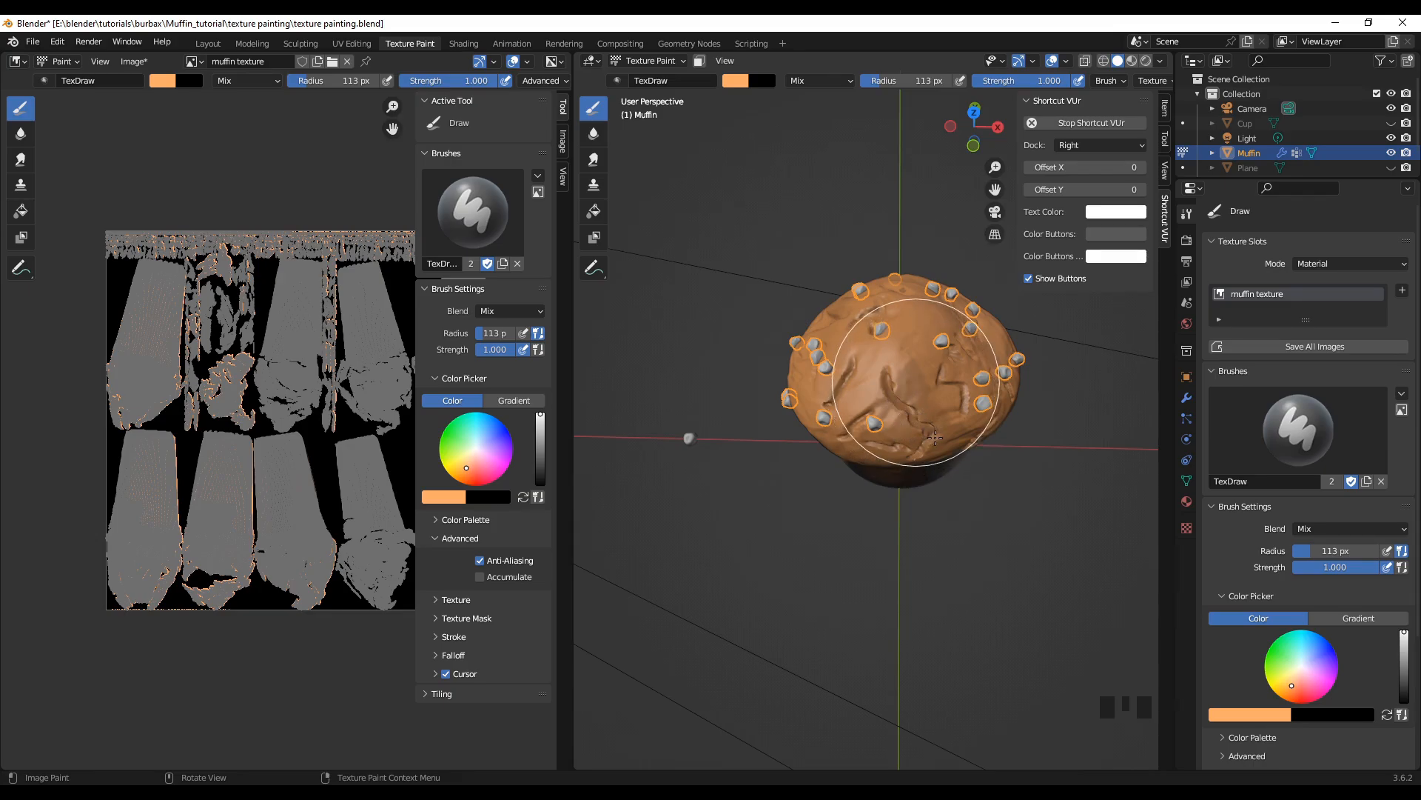
left_click(920, 480)
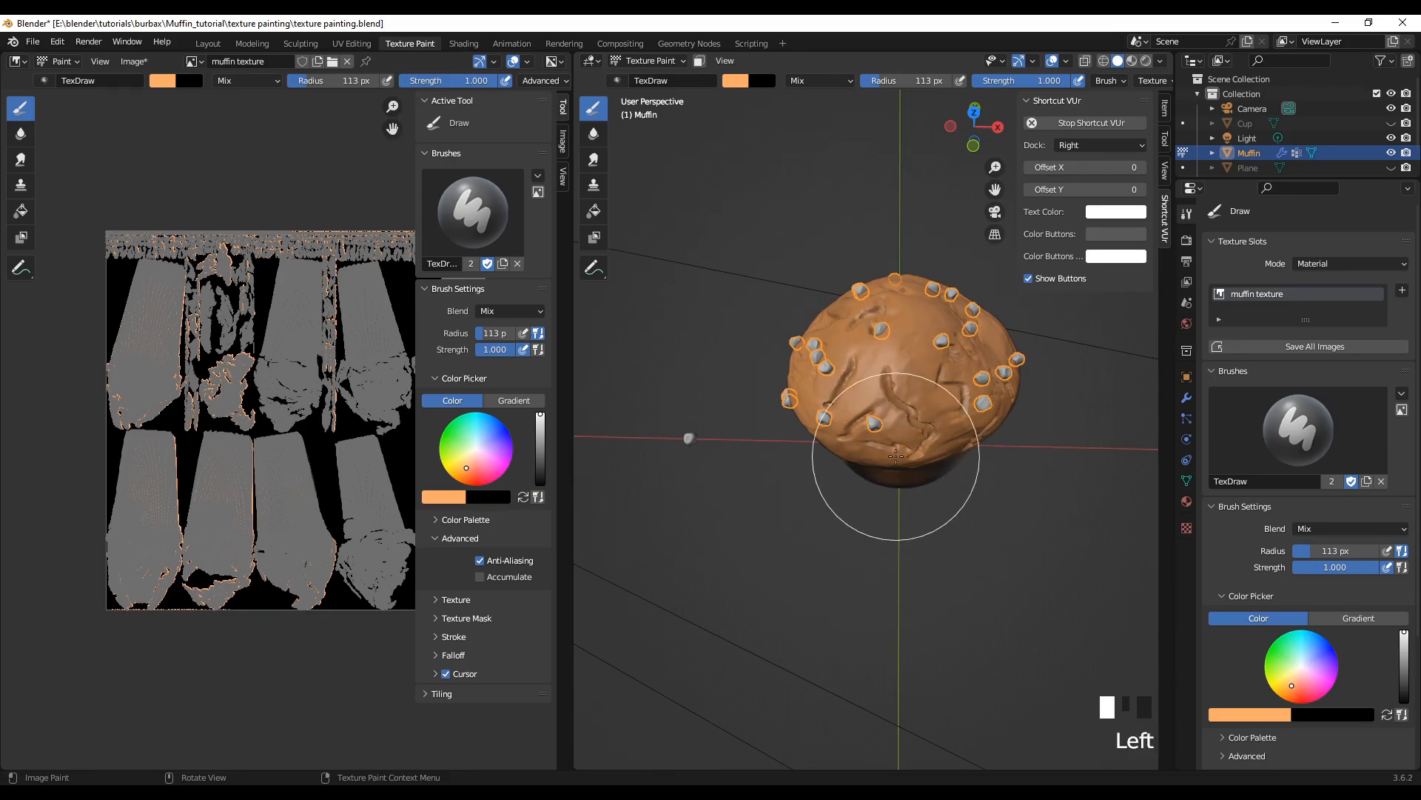
mouse_move(939, 476)
middle_mouse_down()
mouse_move(882, 476)
mouse_move(889, 451)
middle_mouse_up()
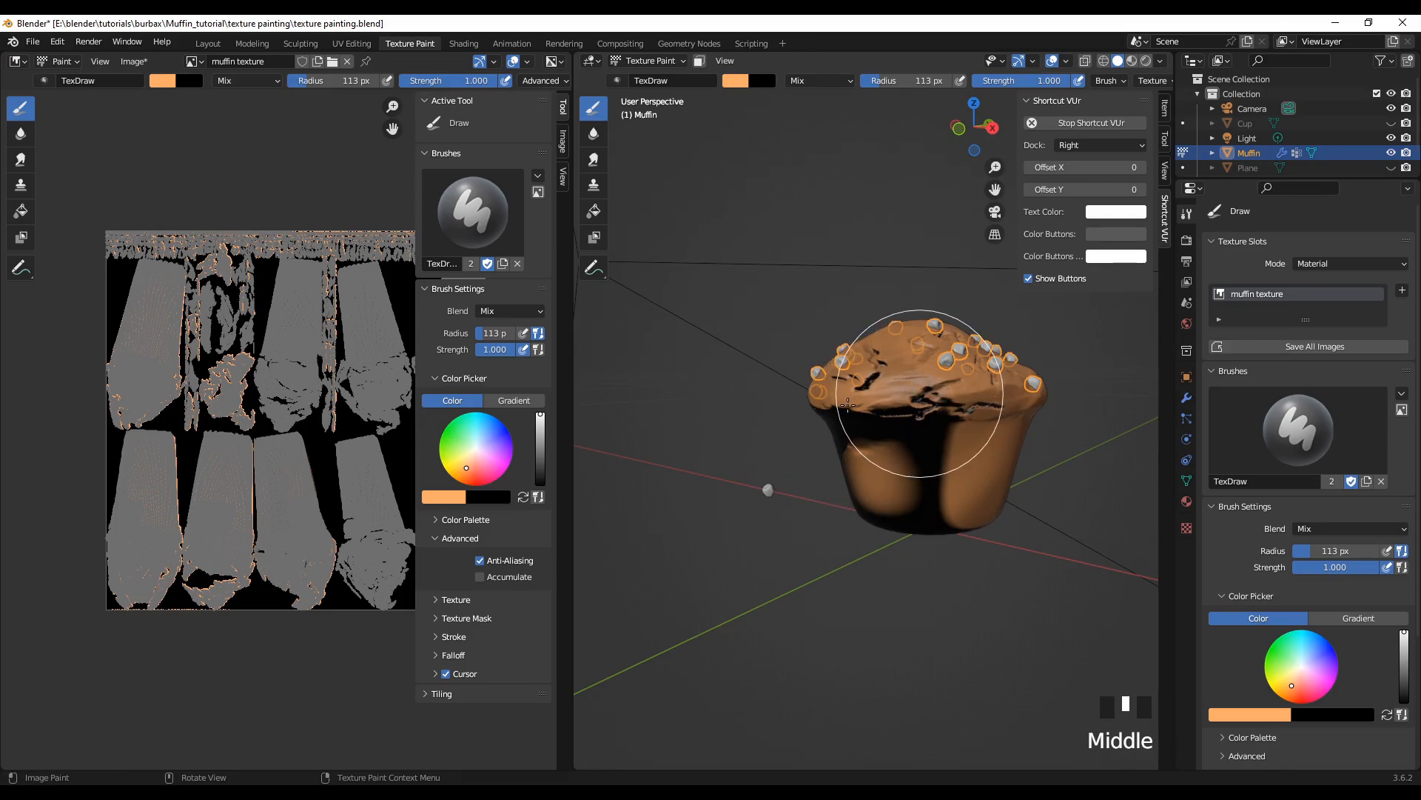
mouse_move(920, 393)
left_mouse_down()
mouse_move(841, 422)
mouse_move(939, 476)
mouse_move(945, 514)
mouse_move(851, 498)
mouse_move(834, 424)
left_mouse_up()
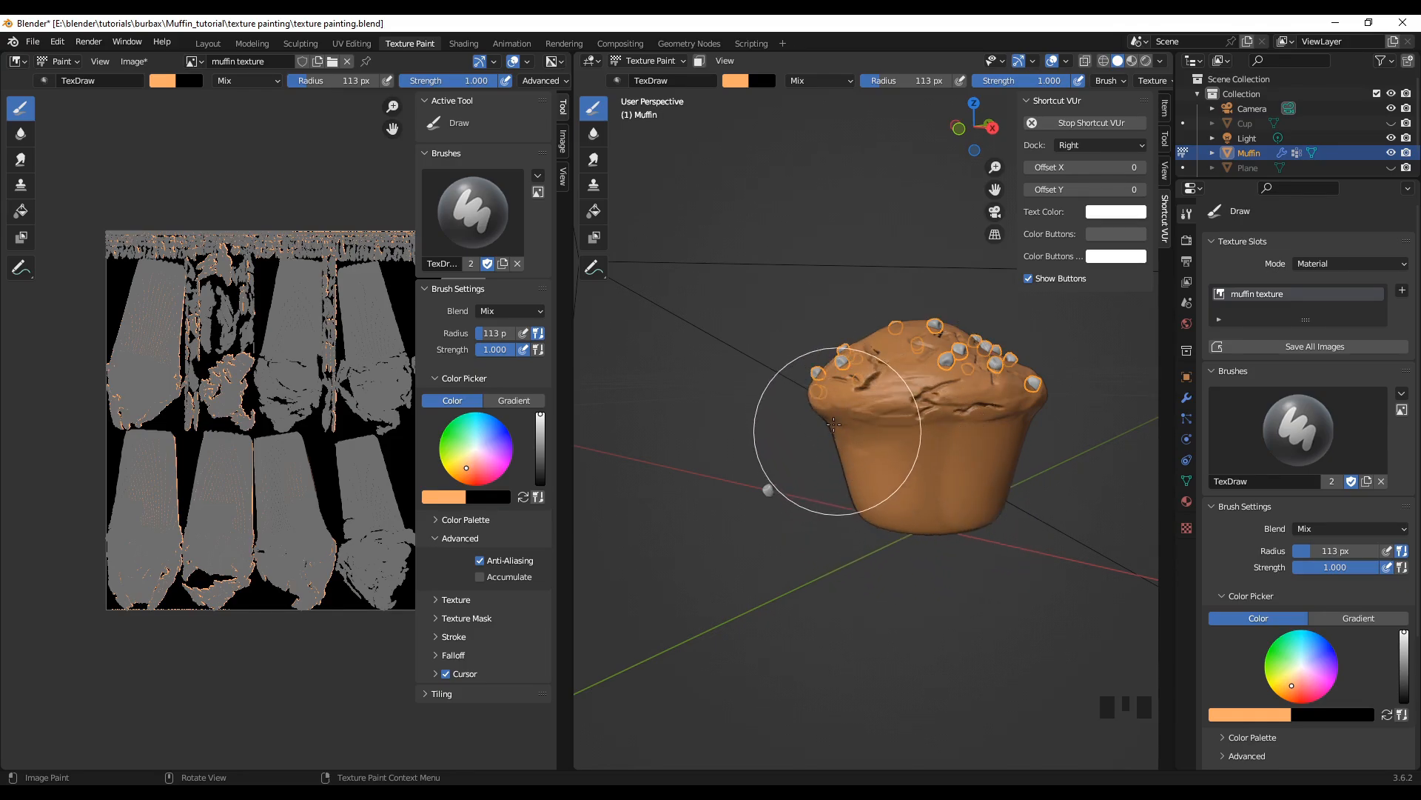
Step: Paint the muffin's underside and the remaining dark strip along its side and rim light orange
mouse_move(876, 666)
middle_mouse_down()
mouse_move(918, 548)
mouse_move(851, 539)
middle_mouse_up()
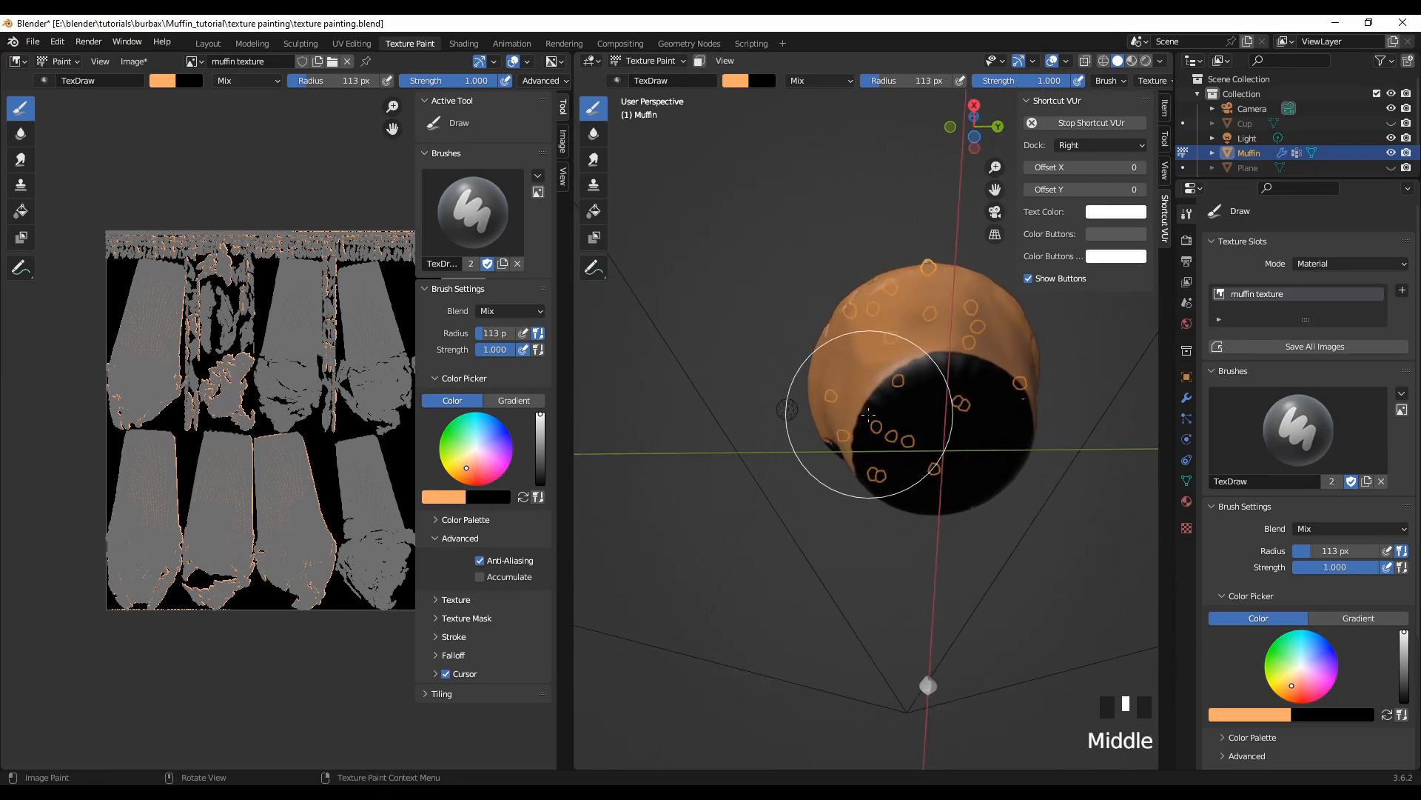
left_click_drag(996, 391, 1017, 416)
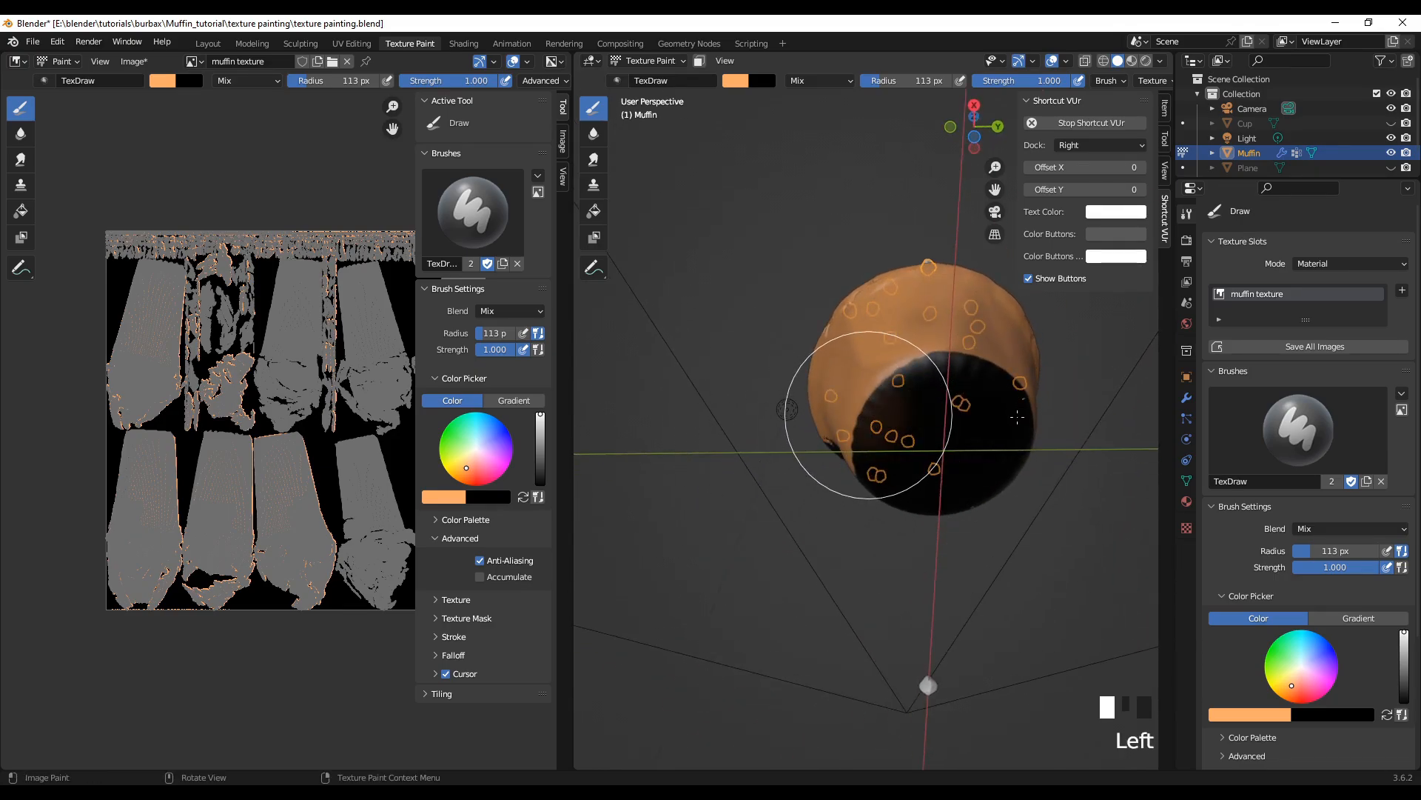
mouse_move(936, 502)
left_mouse_down()
mouse_move(1009, 365)
mouse_move(929, 460)
mouse_move(952, 412)
mouse_move(869, 432)
mouse_move(850, 539)
mouse_move(832, 459)
mouse_move(863, 339)
mouse_move(966, 314)
left_mouse_up()
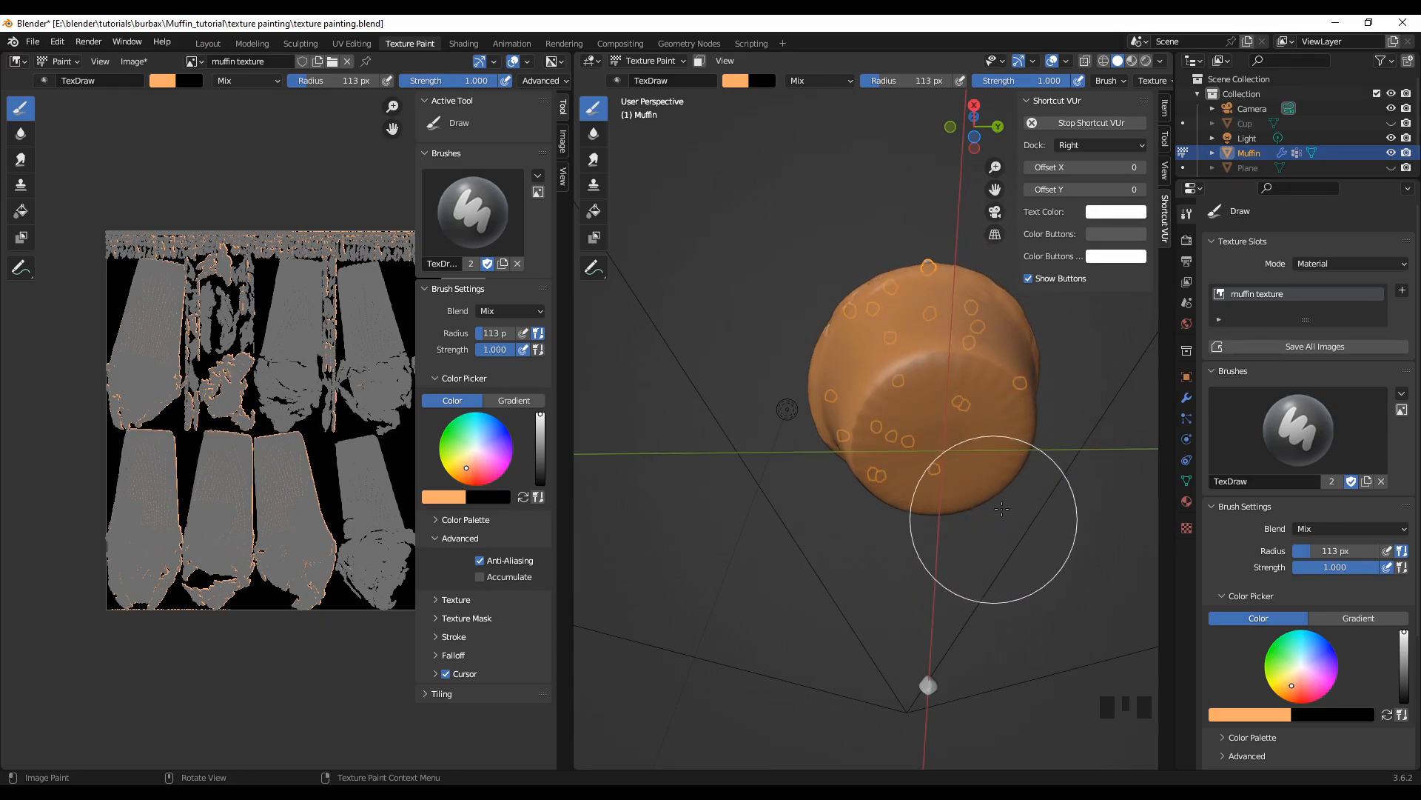
middle_click_drag(952, 533, 803, 379)
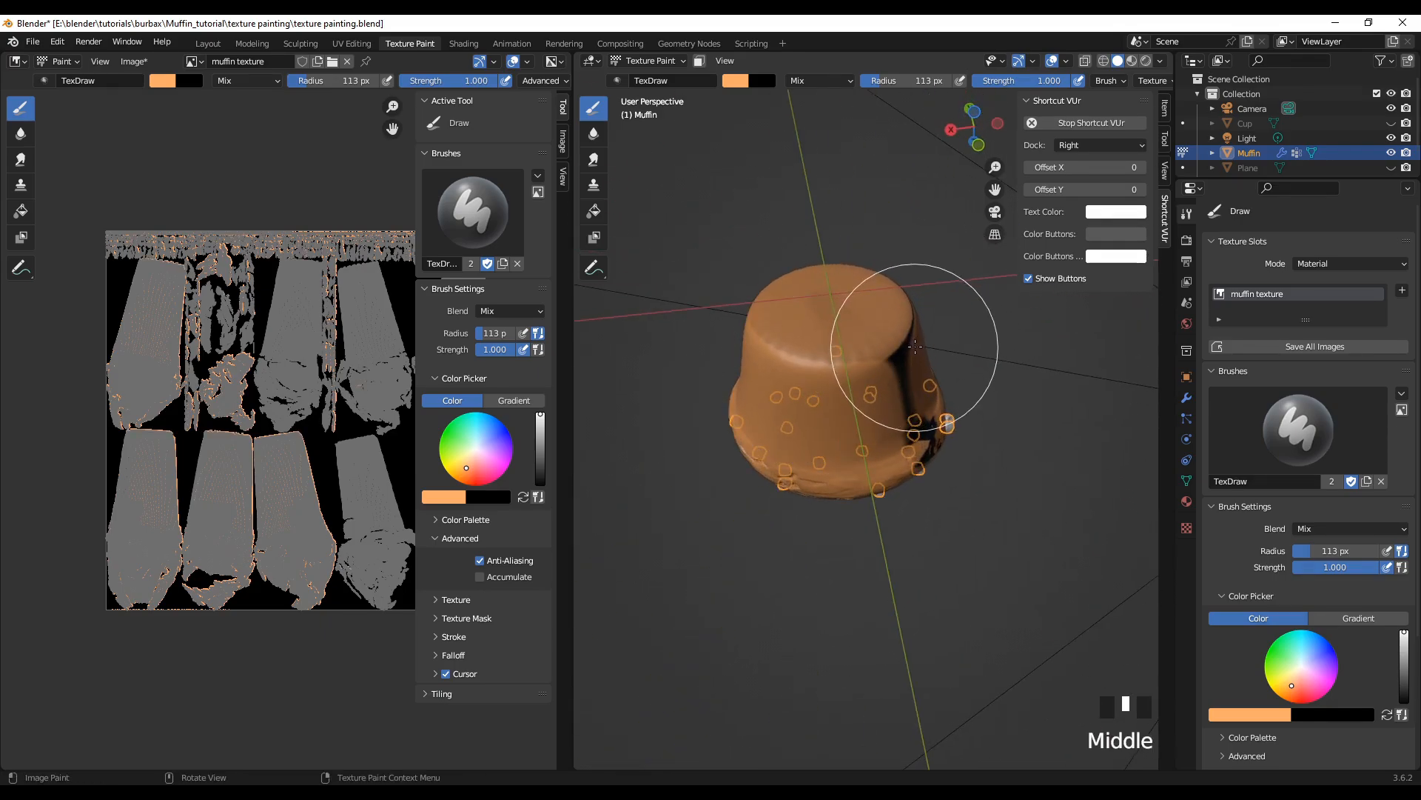
mouse_move(910, 320)
left_mouse_down()
mouse_move(911, 298)
mouse_move(910, 316)
left_mouse_up()
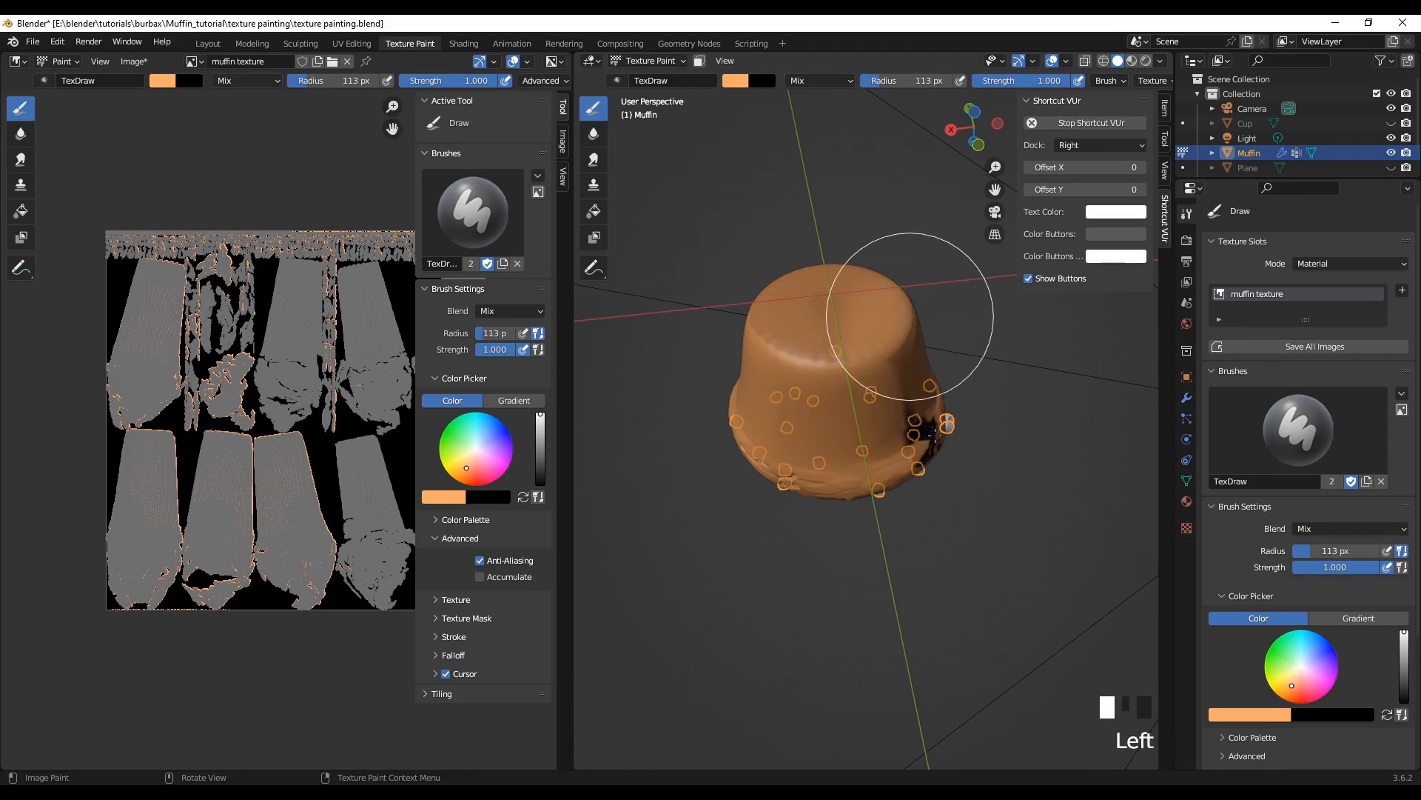
left_click_drag(916, 473, 911, 454)
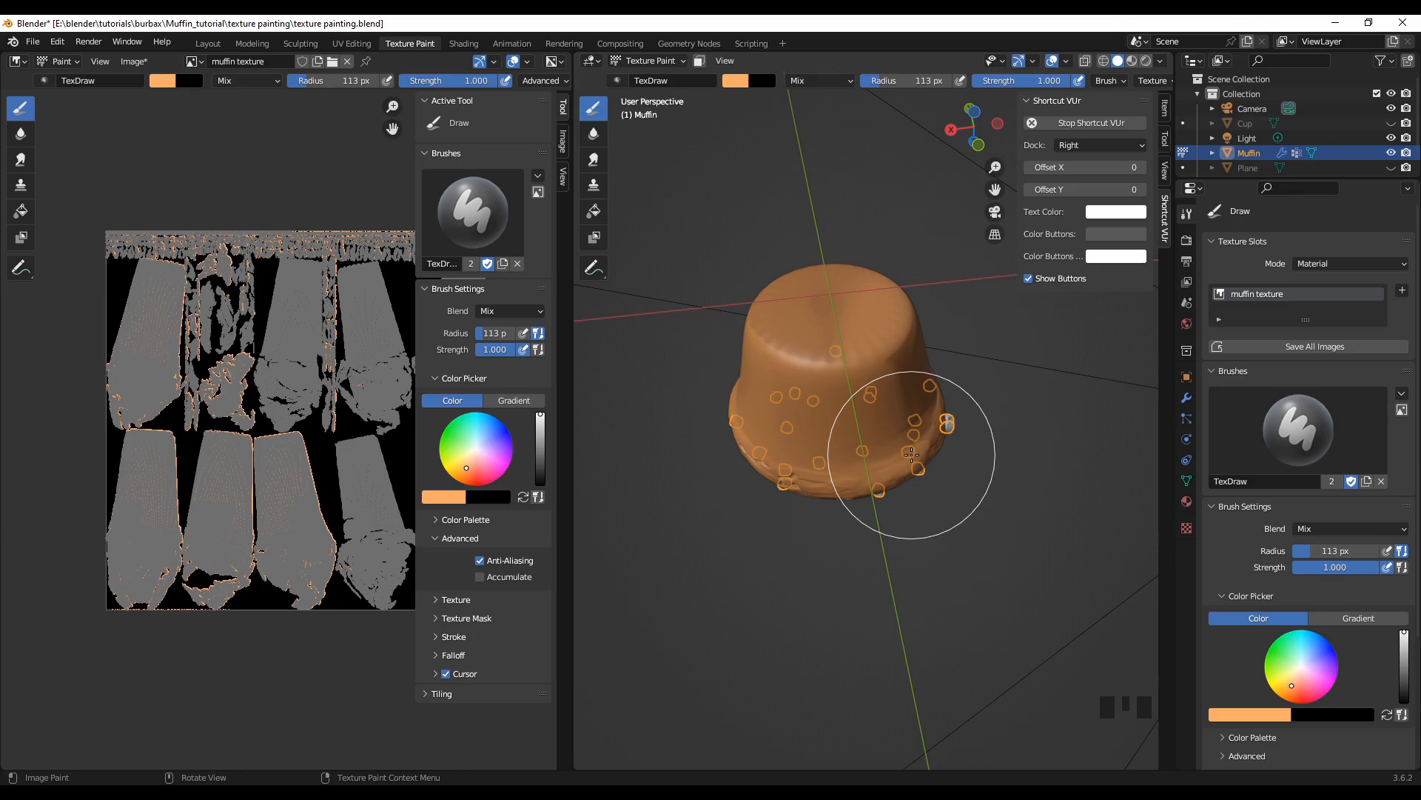
Step: Touch up the darker seam on the muffin's side and the leftover dark spots across its top with light orange
scroll(912, 454, "up", 2)
mouse_move(920, 545)
middle_mouse_down()
mouse_move(834, 496)
mouse_move(833, 480)
middle_mouse_up()
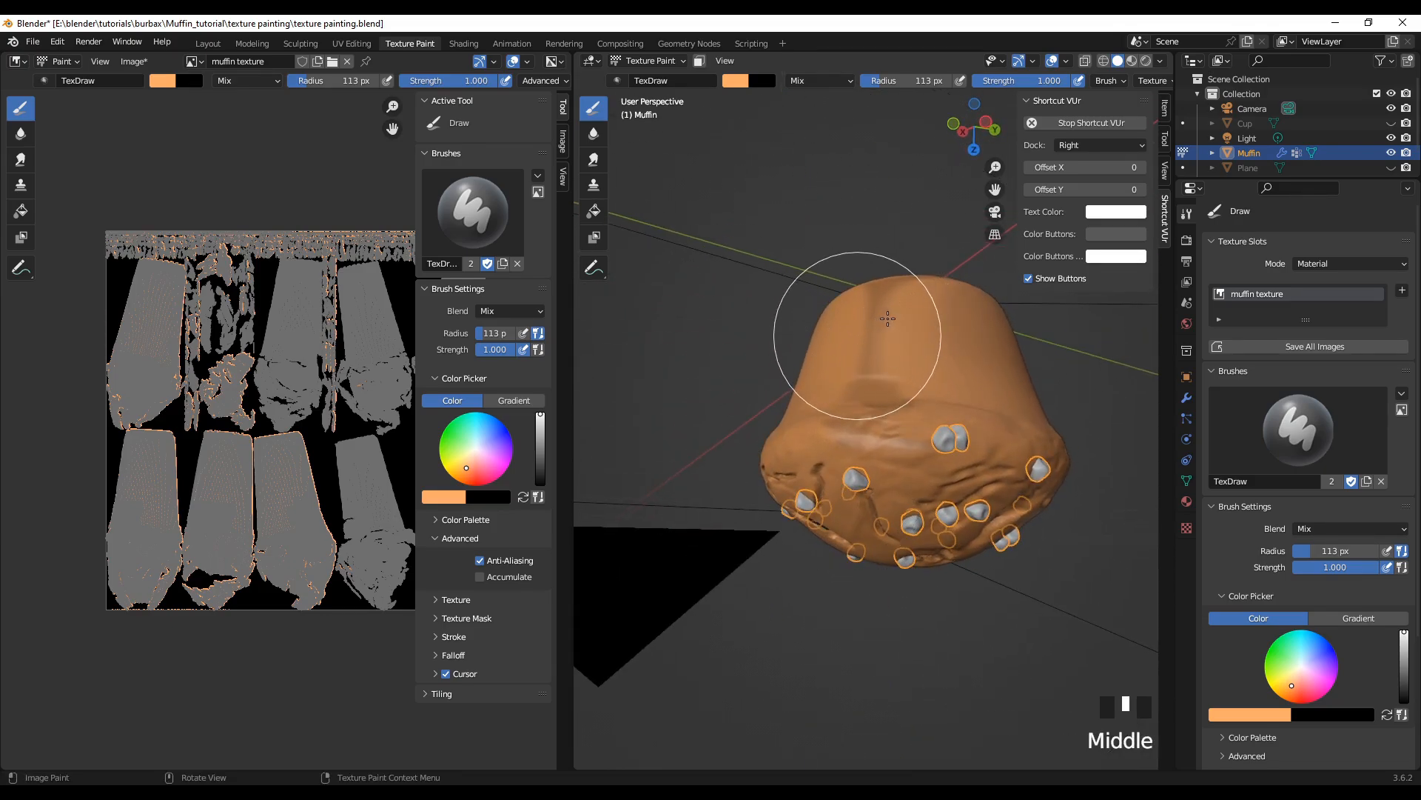
left_click_drag(888, 318, 848, 351)
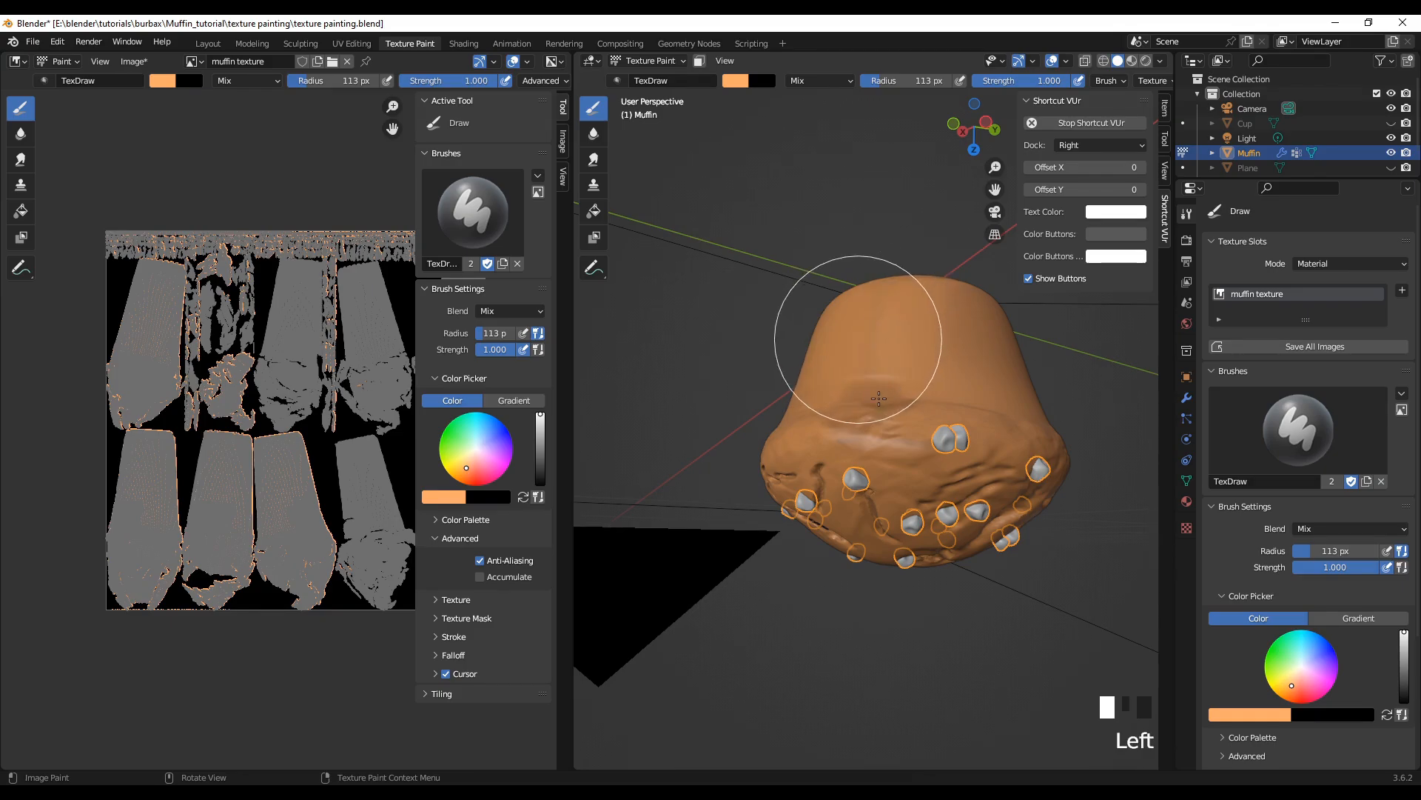
left_click_drag(844, 460, 811, 485)
middle_click_drag(1022, 565, 999, 450)
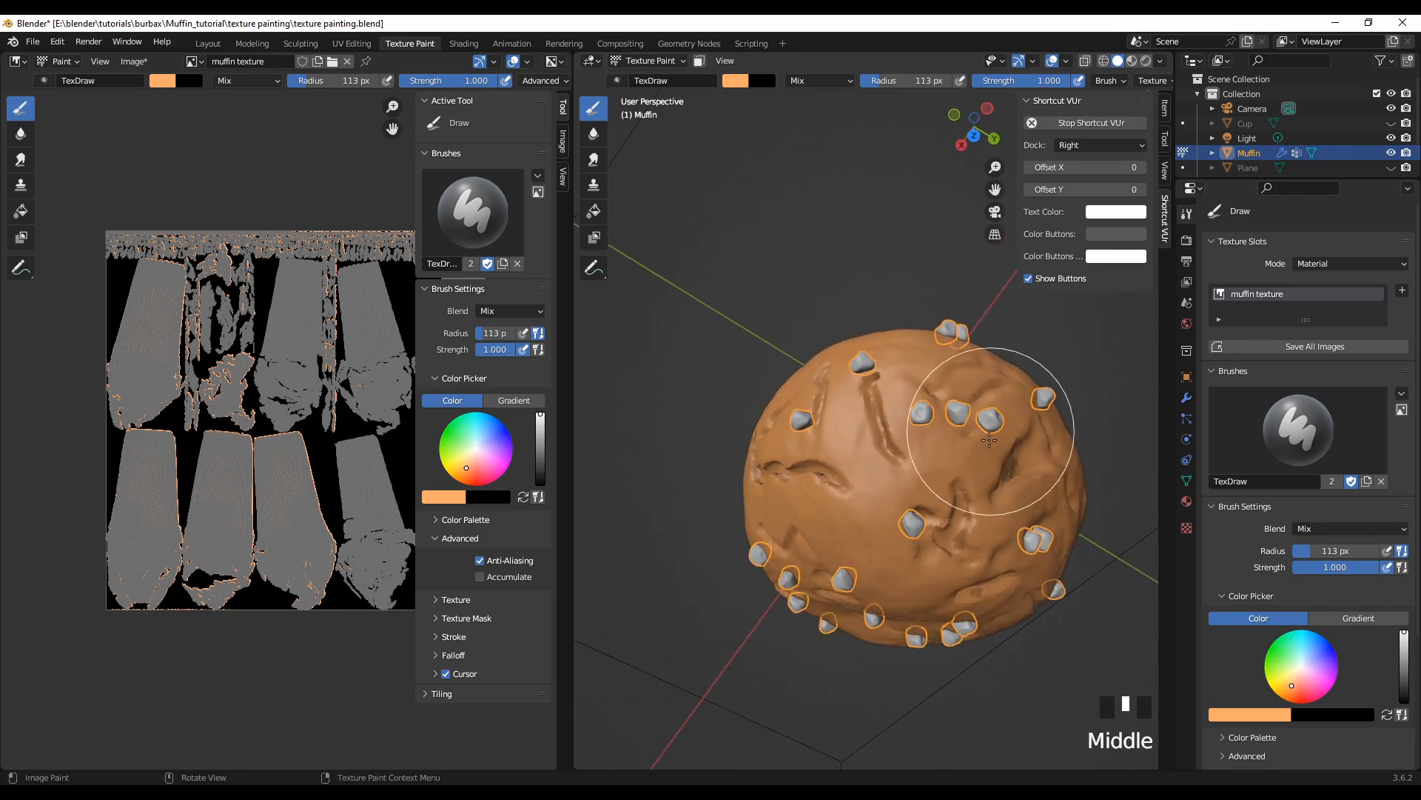
mouse_move(1013, 460)
left_mouse_down()
mouse_move(960, 553)
mouse_move(969, 607)
mouse_move(911, 505)
mouse_move(781, 477)
left_mouse_up()
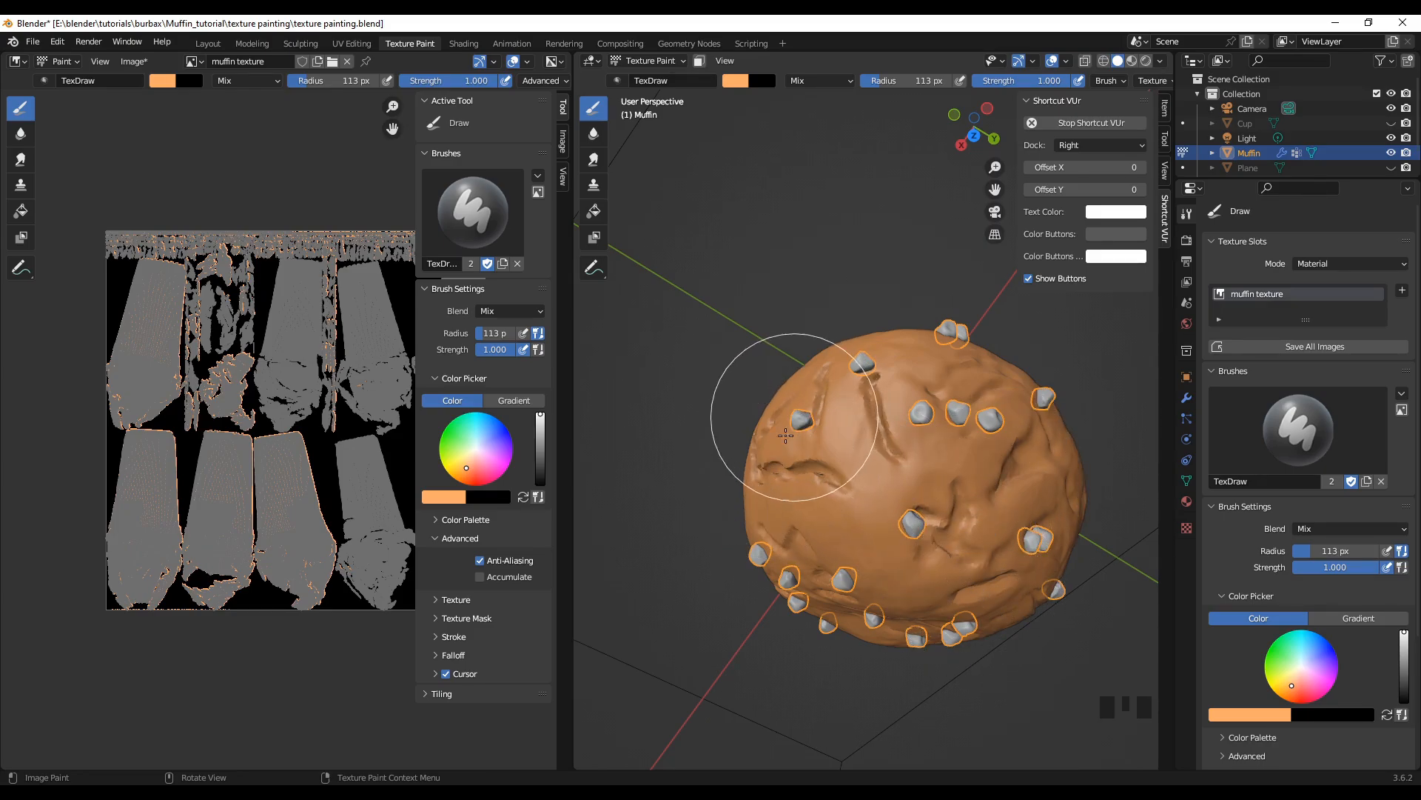
Step: Touch up the remaining dark spots in the cracks across the muffin's crown with light orange
mouse_move(958, 454)
middle_mouse_down()
mouse_move(756, 420)
mouse_move(784, 426)
mouse_move(807, 474)
middle_mouse_up()
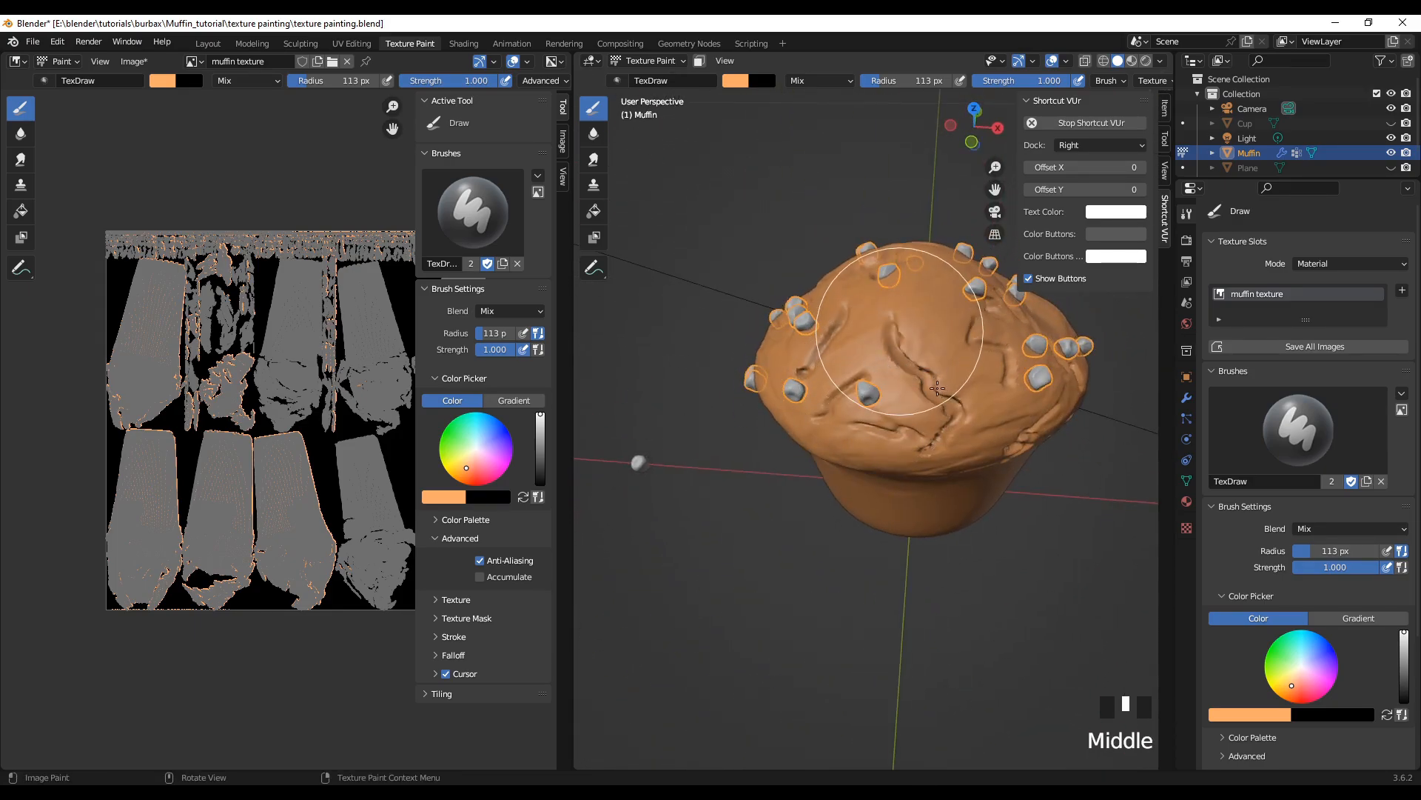
mouse_move(937, 387)
left_mouse_down()
mouse_move(949, 419)
mouse_move(927, 424)
mouse_move(1013, 423)
left_mouse_up()
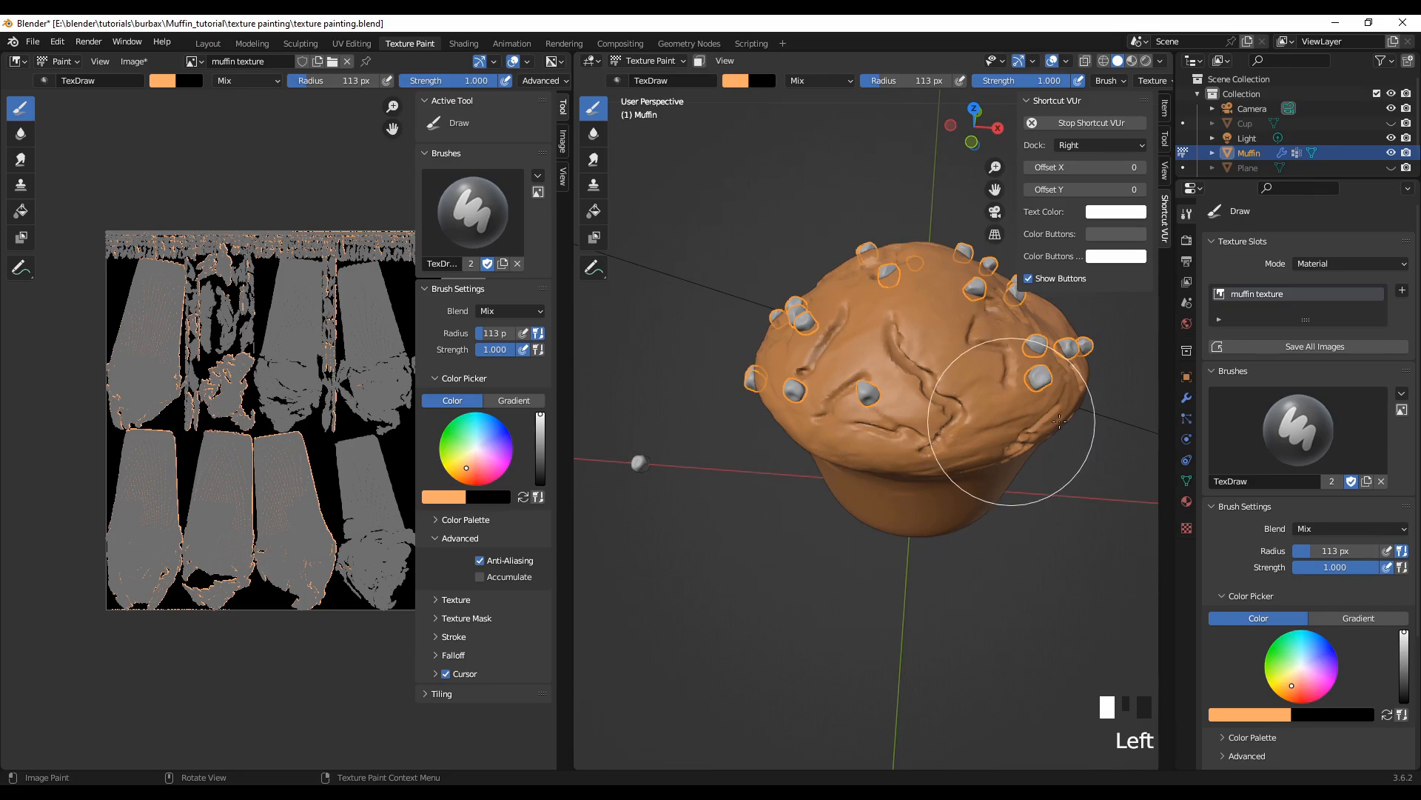
mouse_move(869, 611)
middle_mouse_down("shift")
mouse_move(759, 551)
mouse_move(831, 545)
mouse_move(750, 541)
mouse_move(816, 562)
middle_mouse_up("shift")
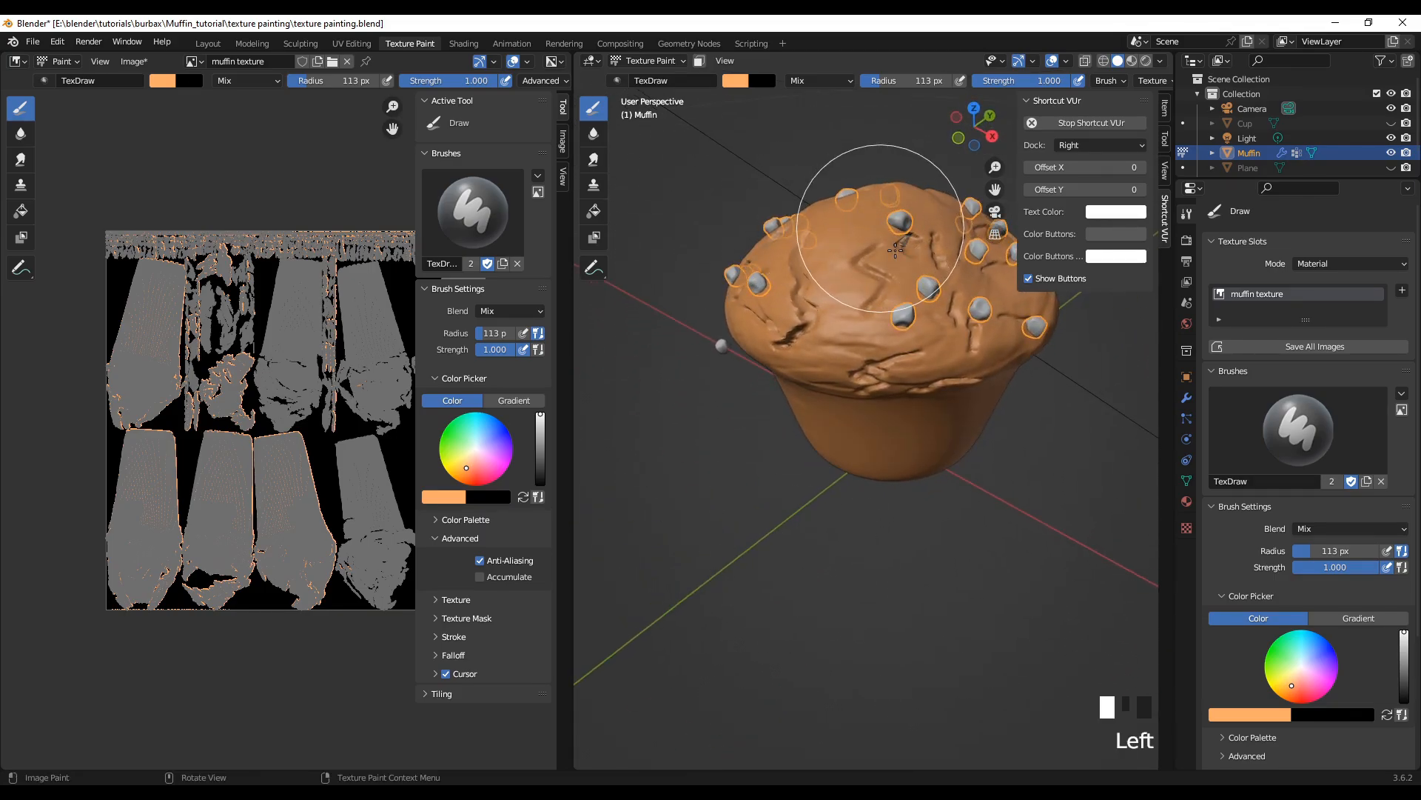
mouse_move(895, 250)
left_mouse_down()
mouse_move(889, 222)
mouse_move(866, 216)
mouse_move(792, 322)
left_mouse_up()
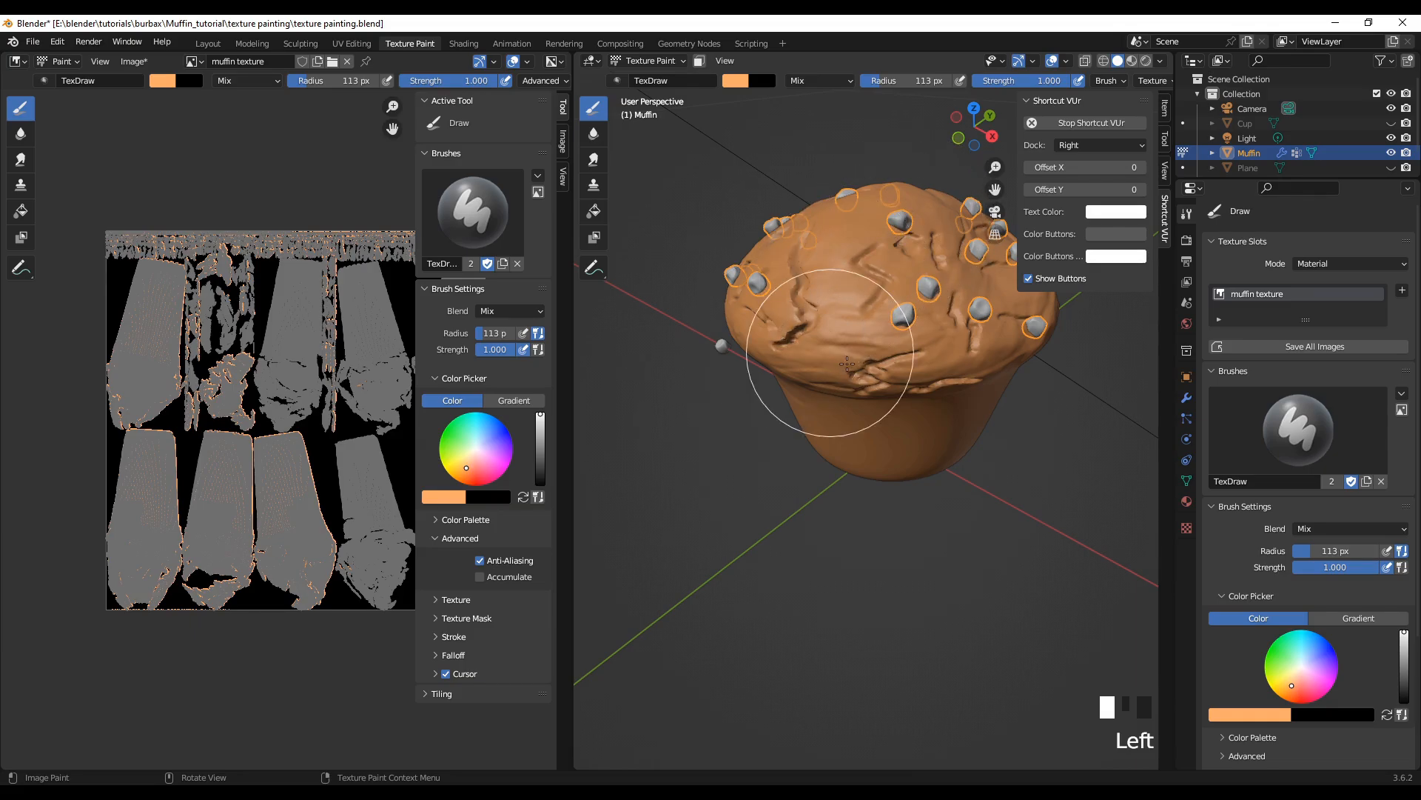
Step: Unhide the Cup object and paint the dark spots left on the crown and just above the cup's edge light orange
left_click(1392, 123)
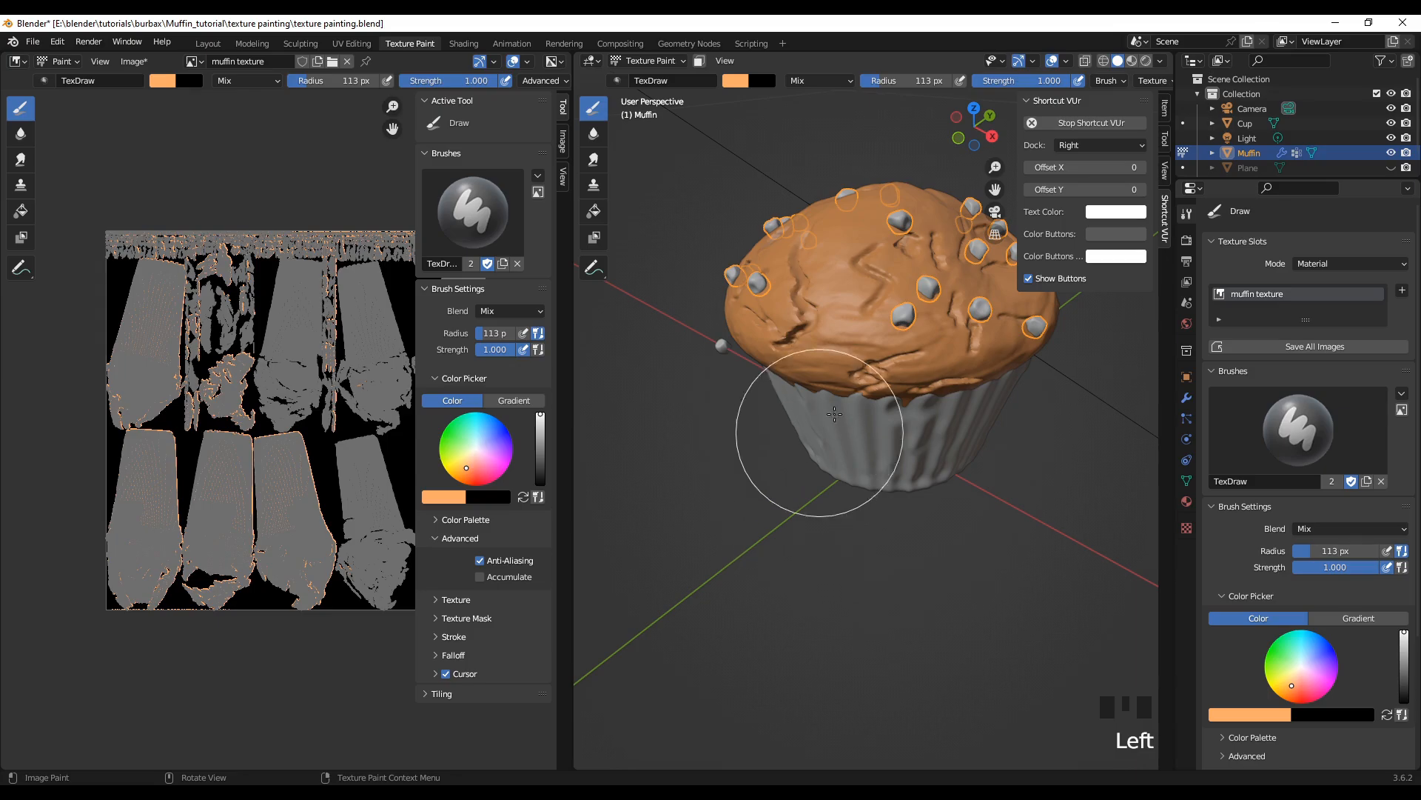
scroll(834, 414, "down", 2)
middle_click_drag(835, 414, 594, 513)
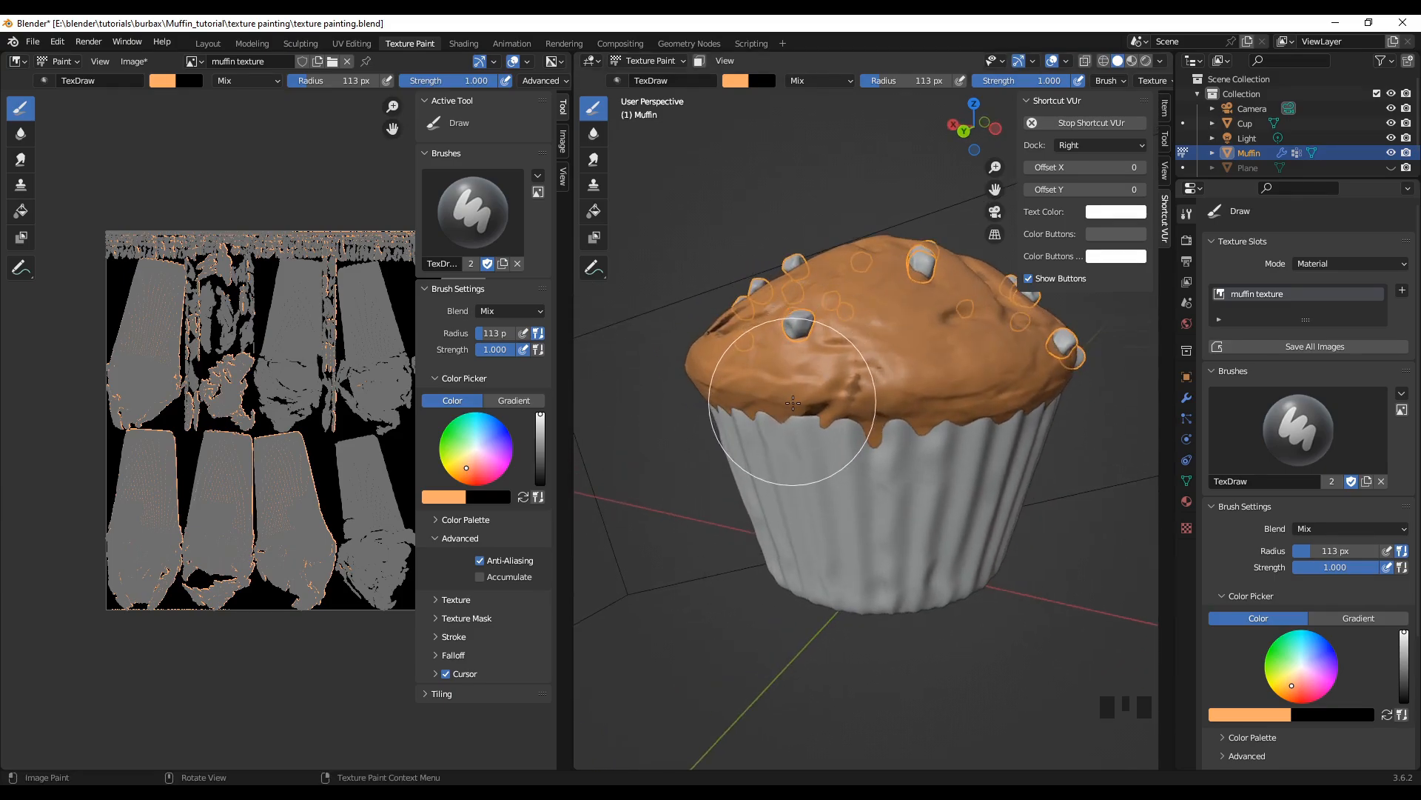
left_click_drag(810, 400, 823, 396)
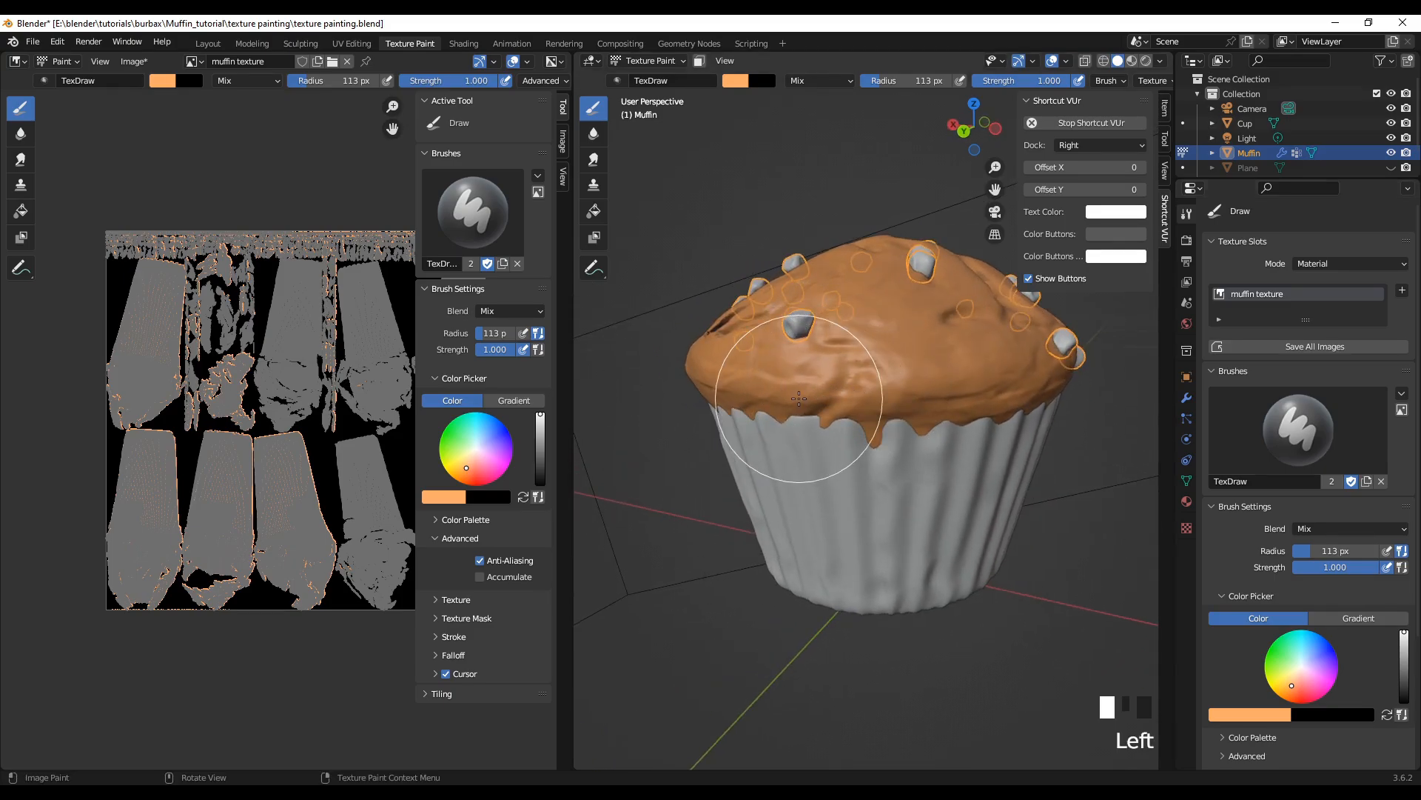
middle_click_drag(855, 518, 740, 582)
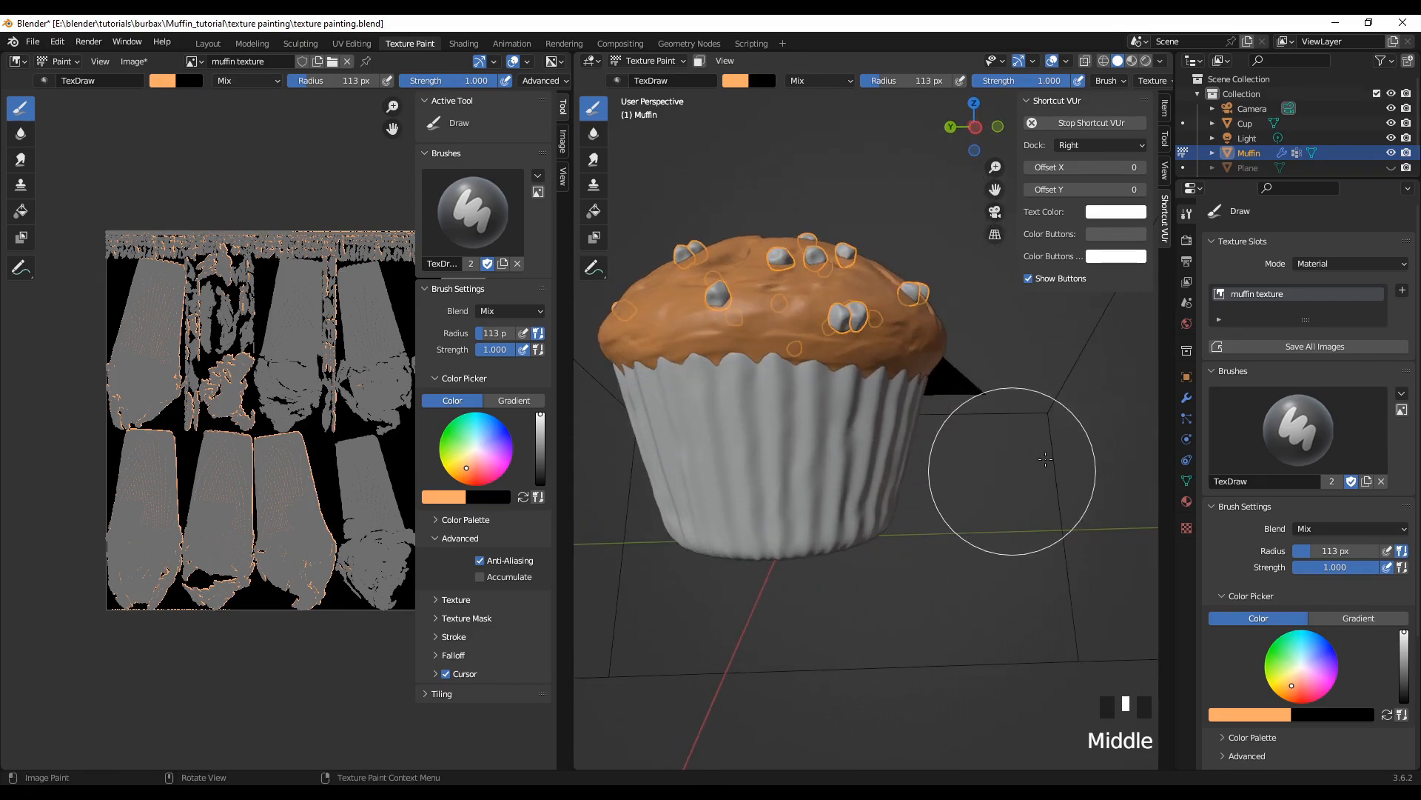
mouse_move(863, 348)
middle_mouse_down()
mouse_move(852, 630)
mouse_move(833, 625)
middle_mouse_up()
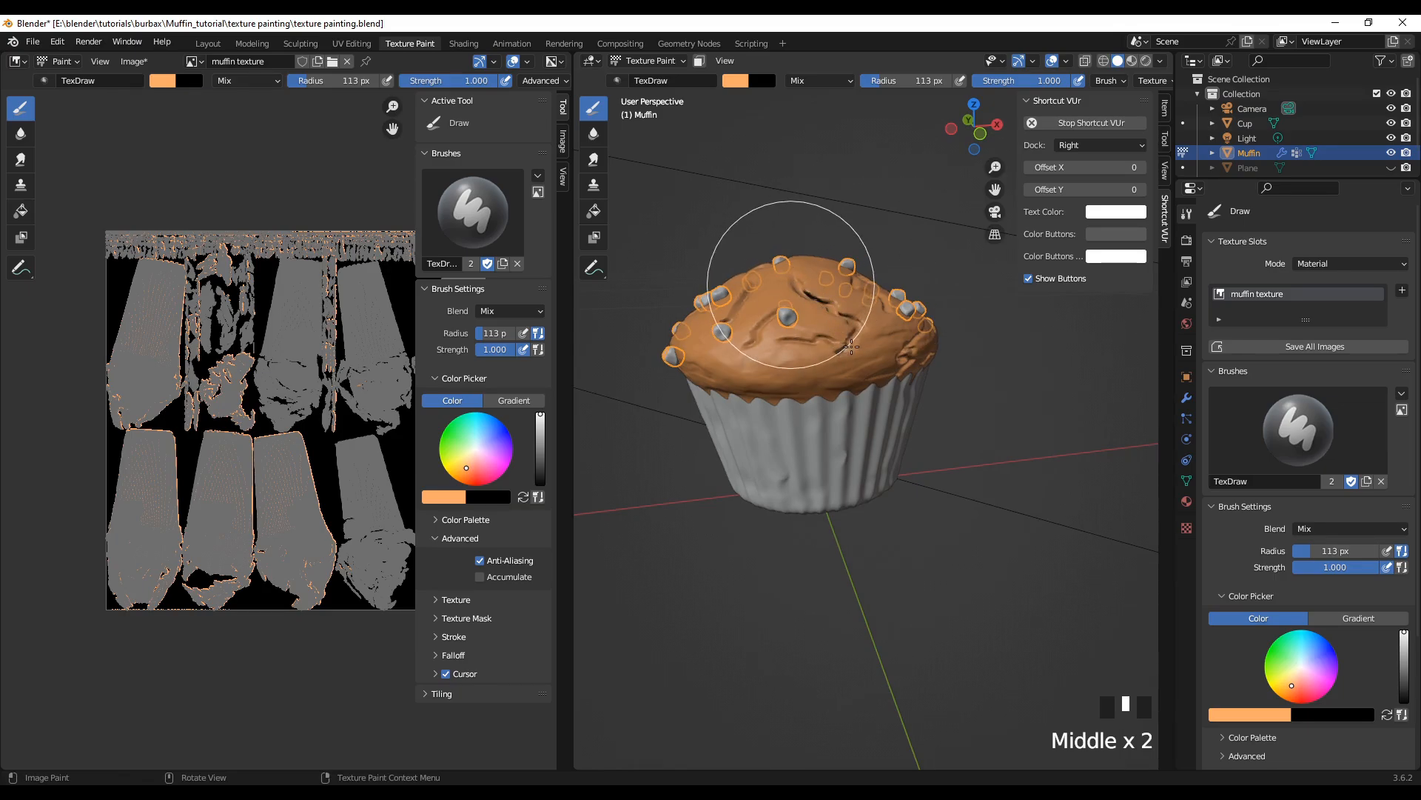
left_click_drag(844, 343, 852, 317)
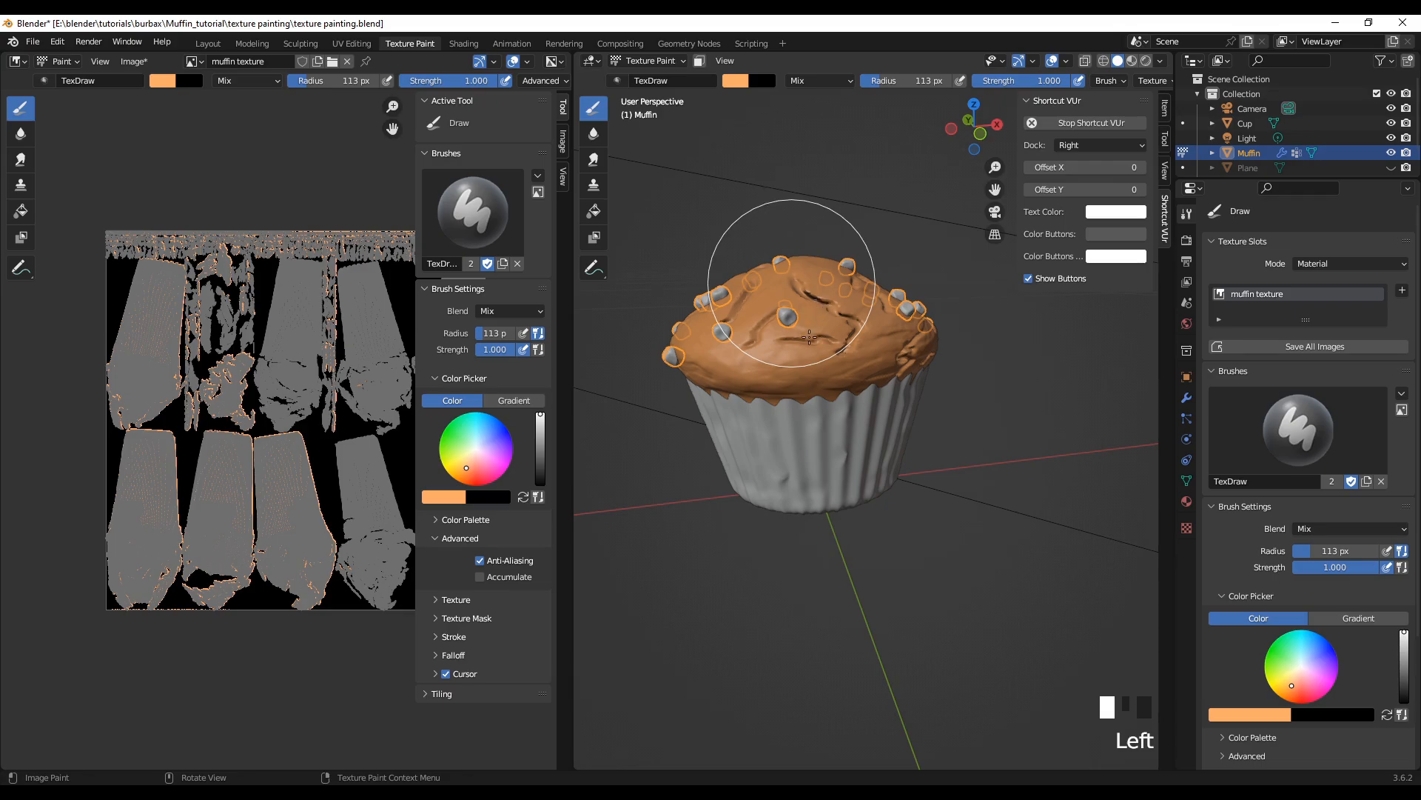
Step: Examine the painted crown and rim above the cup from several sides for missed spots
middle_click_drag(951, 551, 920, 555, "shift")
scroll(888, 585, "up", 3)
scroll(715, 556, "down", 2)
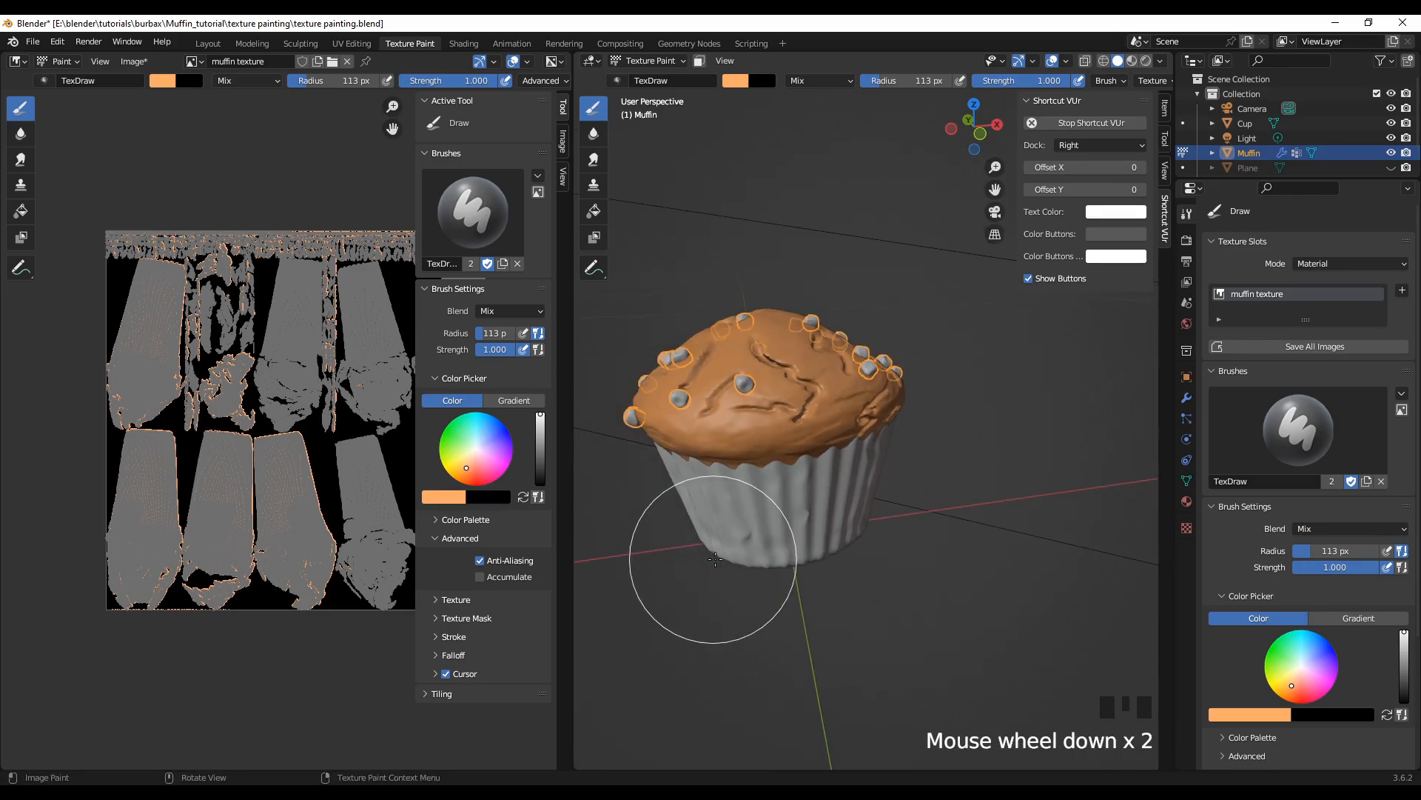
middle_click_drag(714, 556, 853, 531)
middle_click_drag(1037, 529, 1006, 567, "shift")
scroll(932, 517, "up", 2)
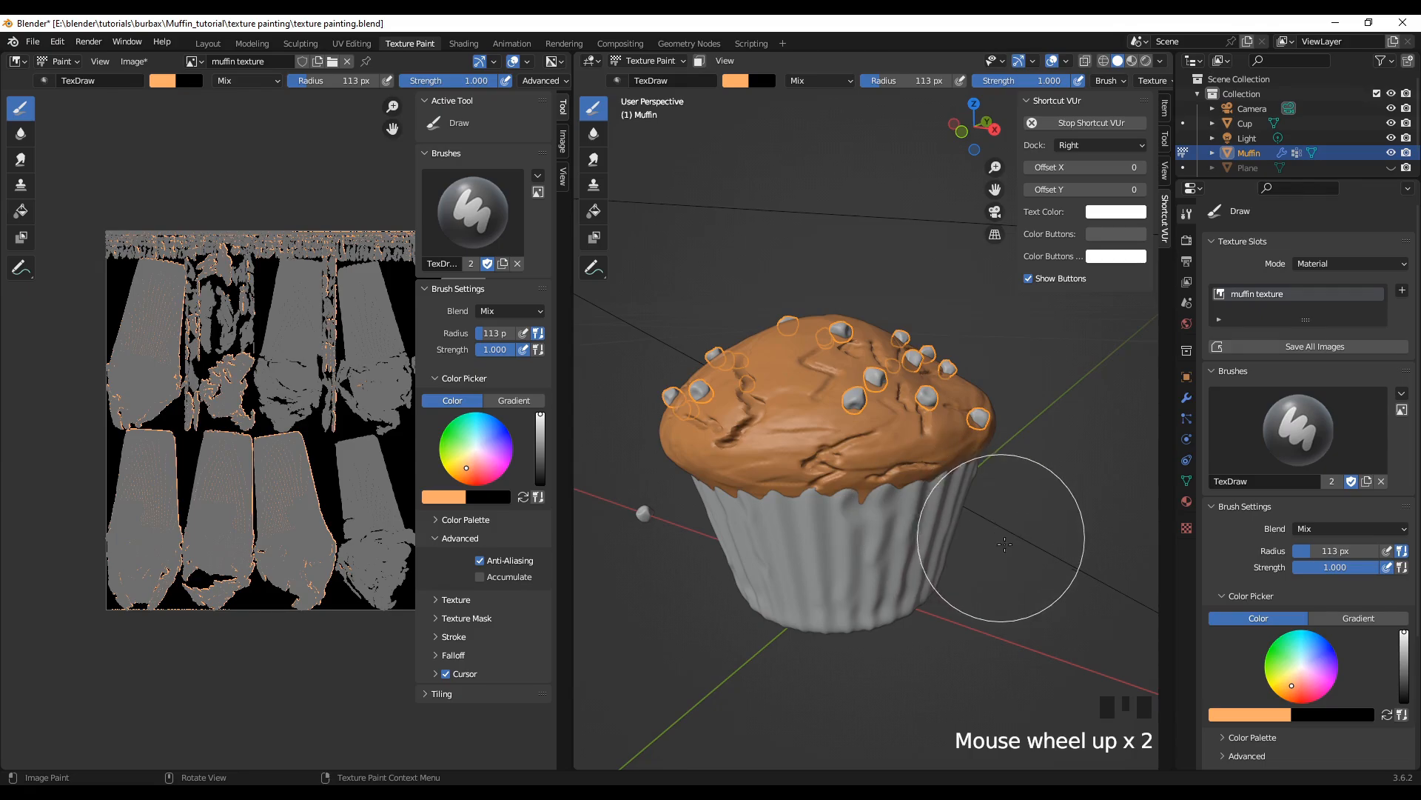
scroll(925, 596, "up", 2)
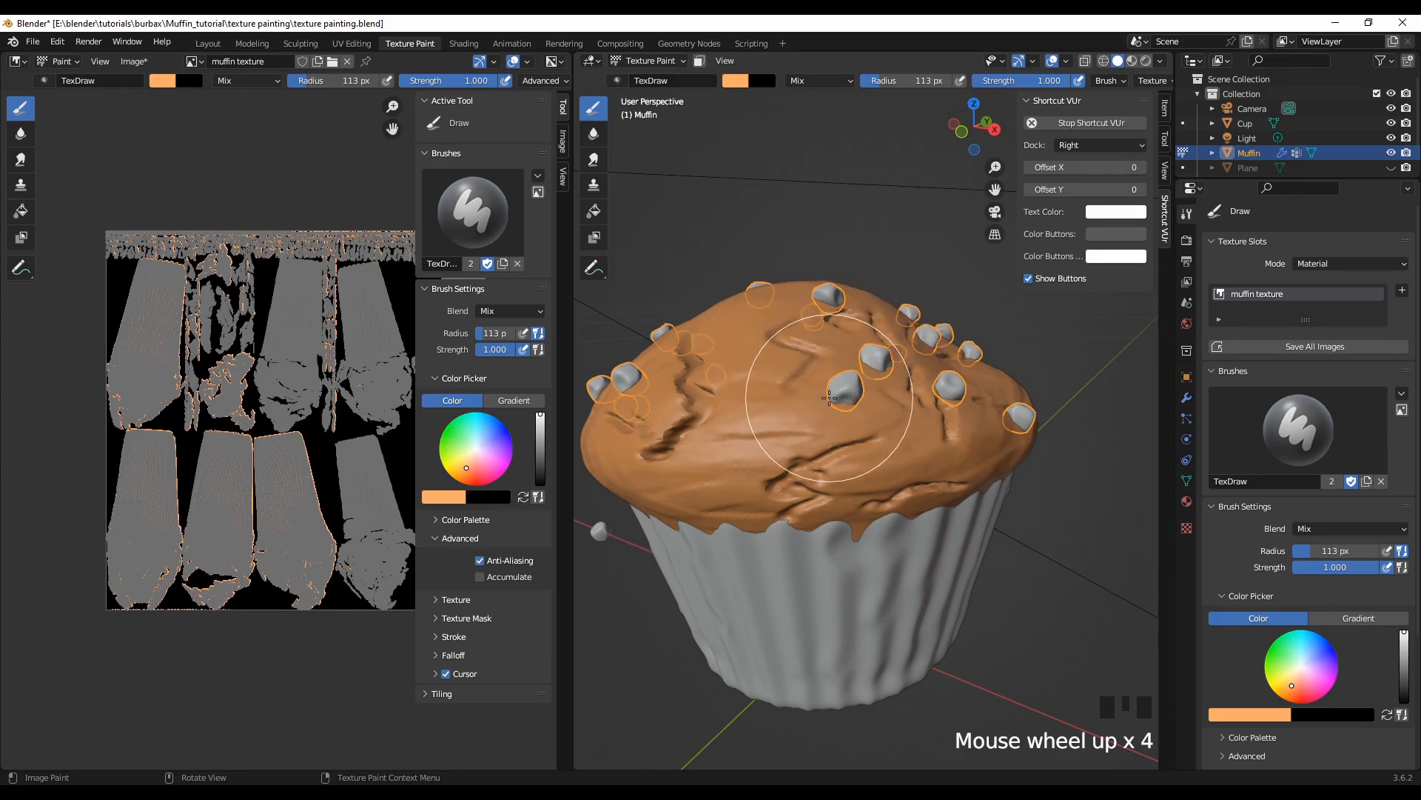
middle_click_drag(967, 635, 958, 649)
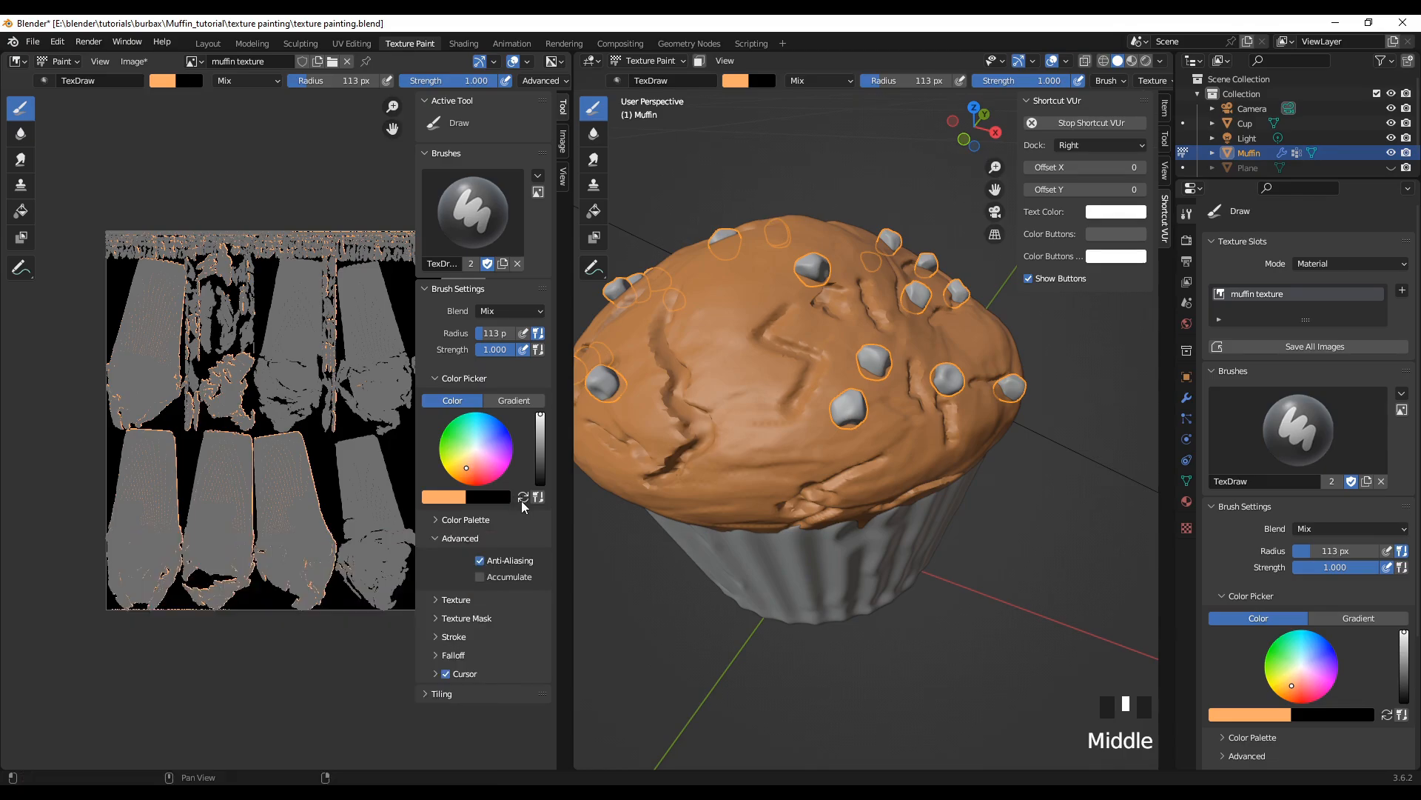
Step: Swap the brush colours and brighten the black one to white, with strength 0.339 and radius 55 px
left_click(523, 499)
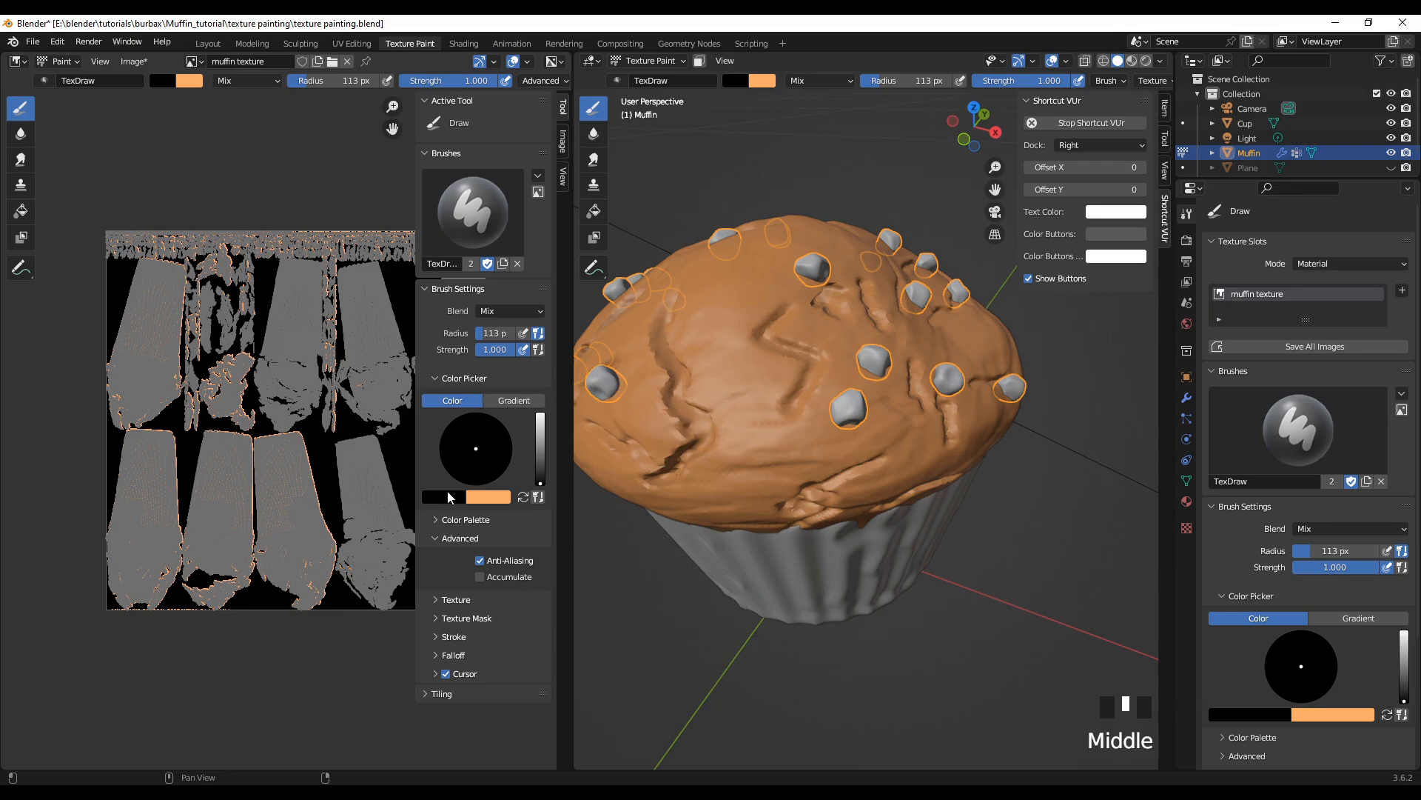
left_click_drag(544, 482, 545, 415)
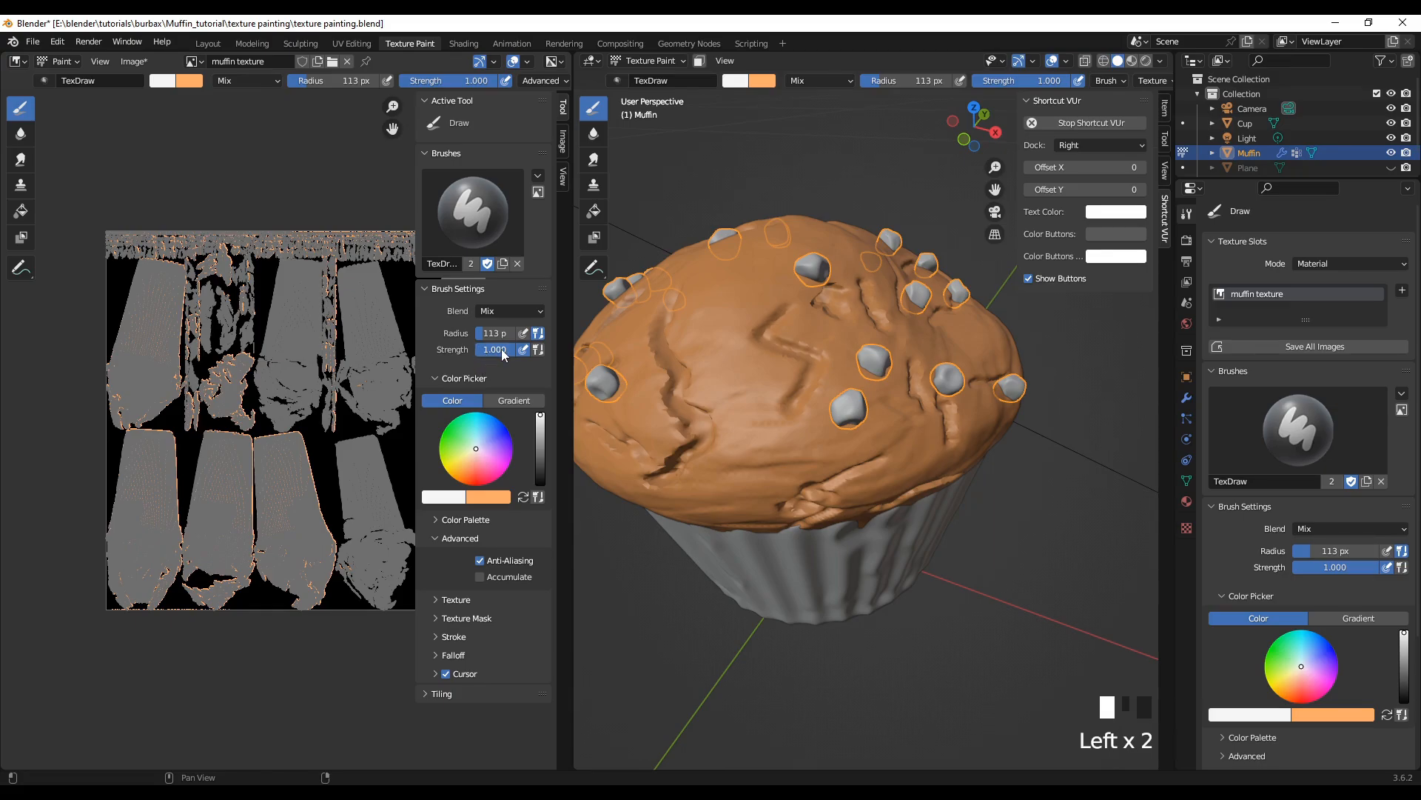
left_click_drag(490, 349, 481, 349)
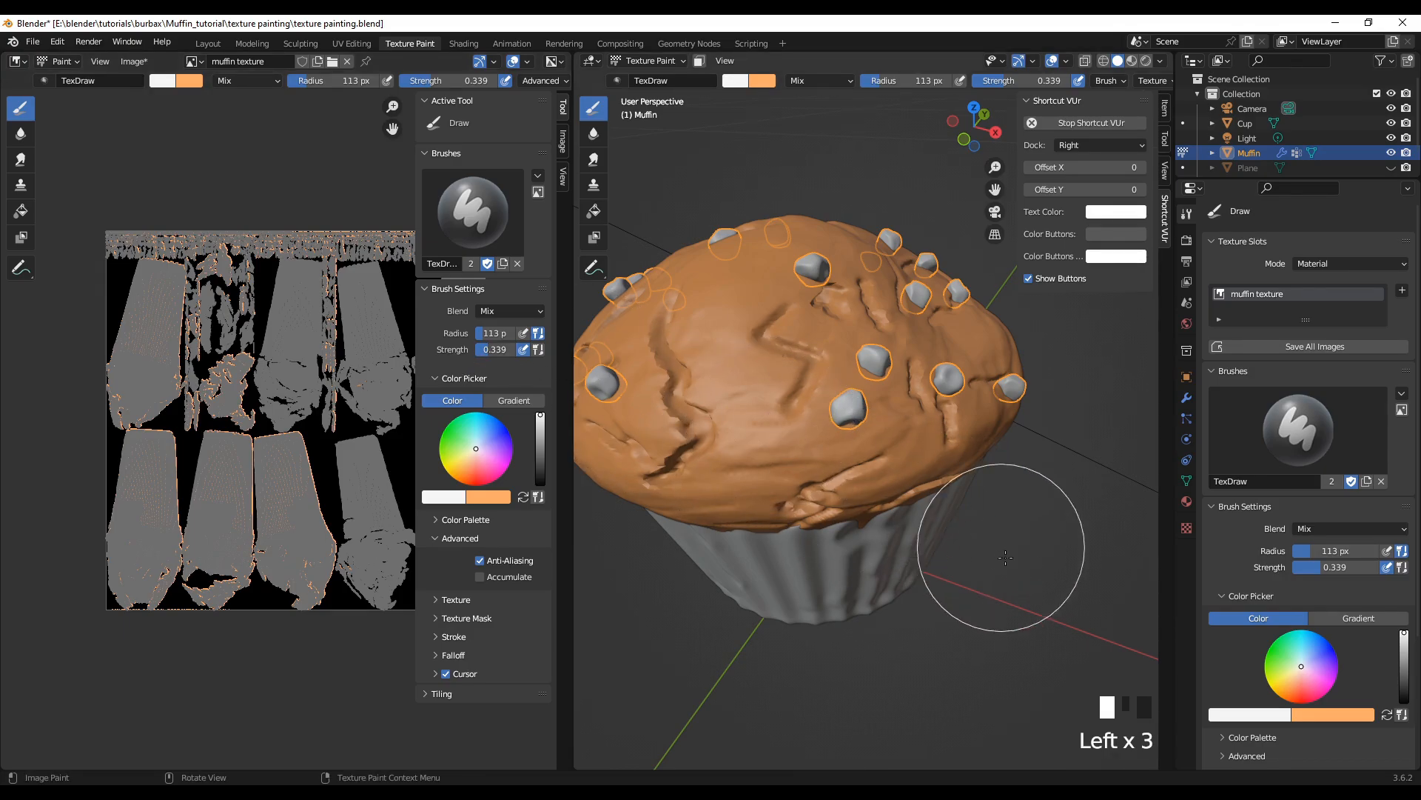
key("f")
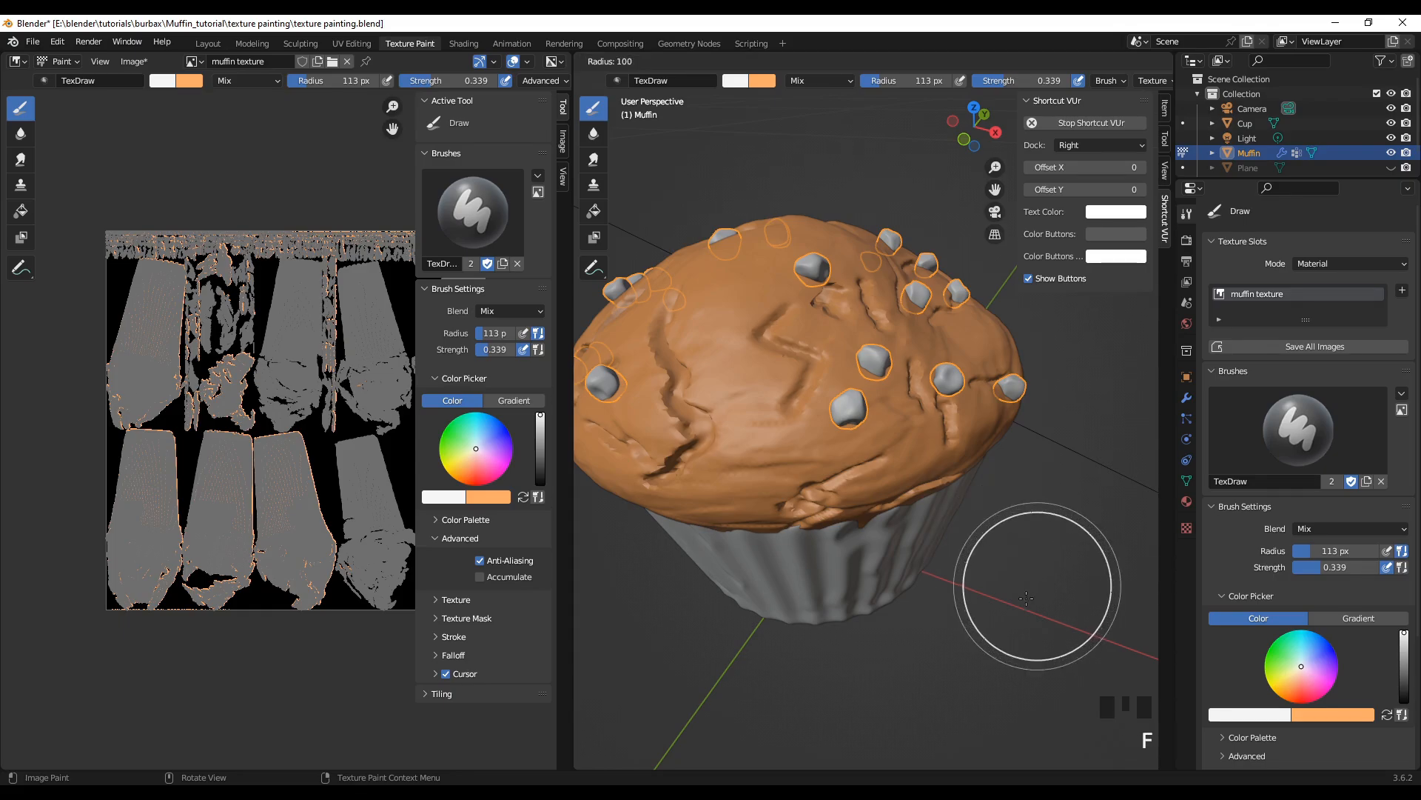
left_click(990, 653)
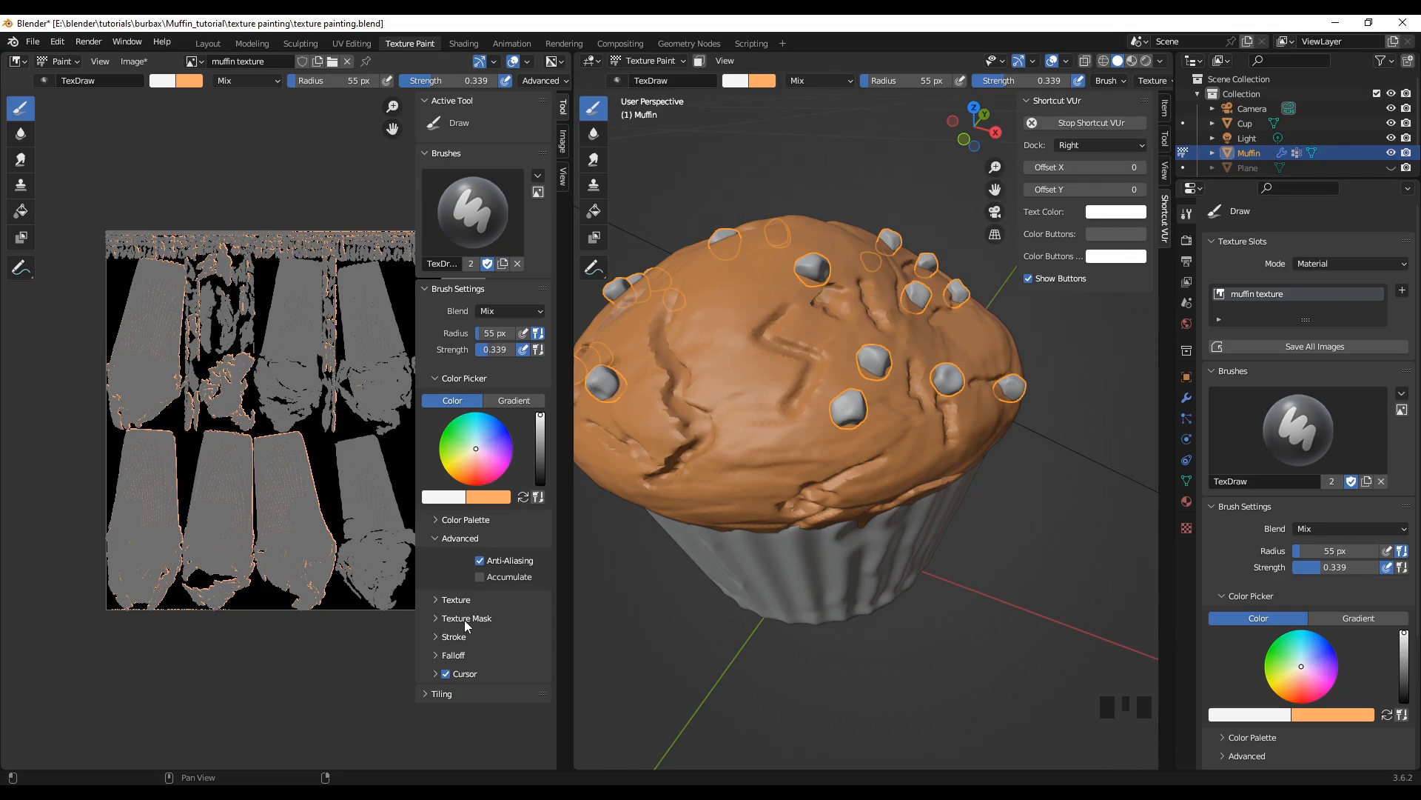
Step: Add a new texture mask to the TexDraw brush and set its mask mapping to Random
left_click(438, 619)
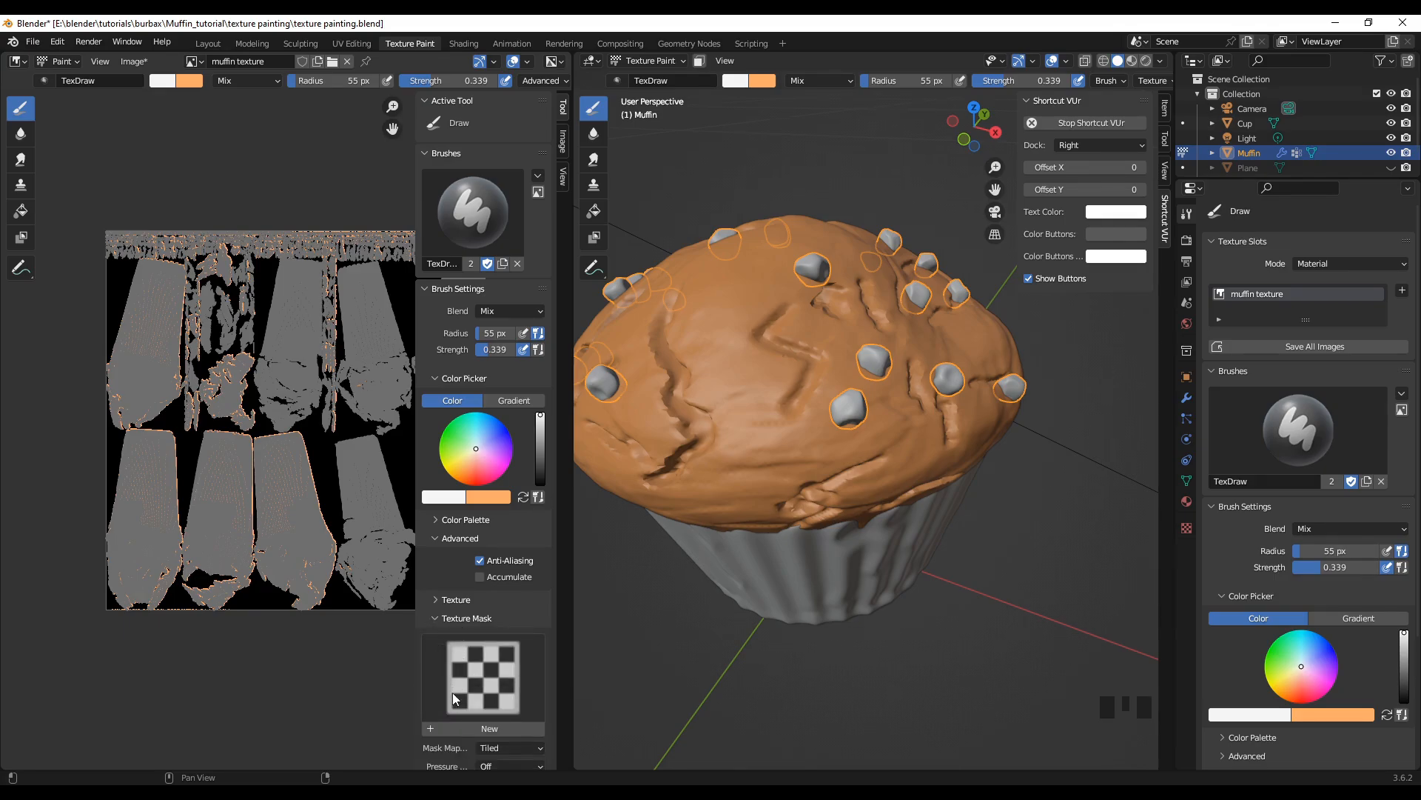
scroll(544, 605, "down", 2)
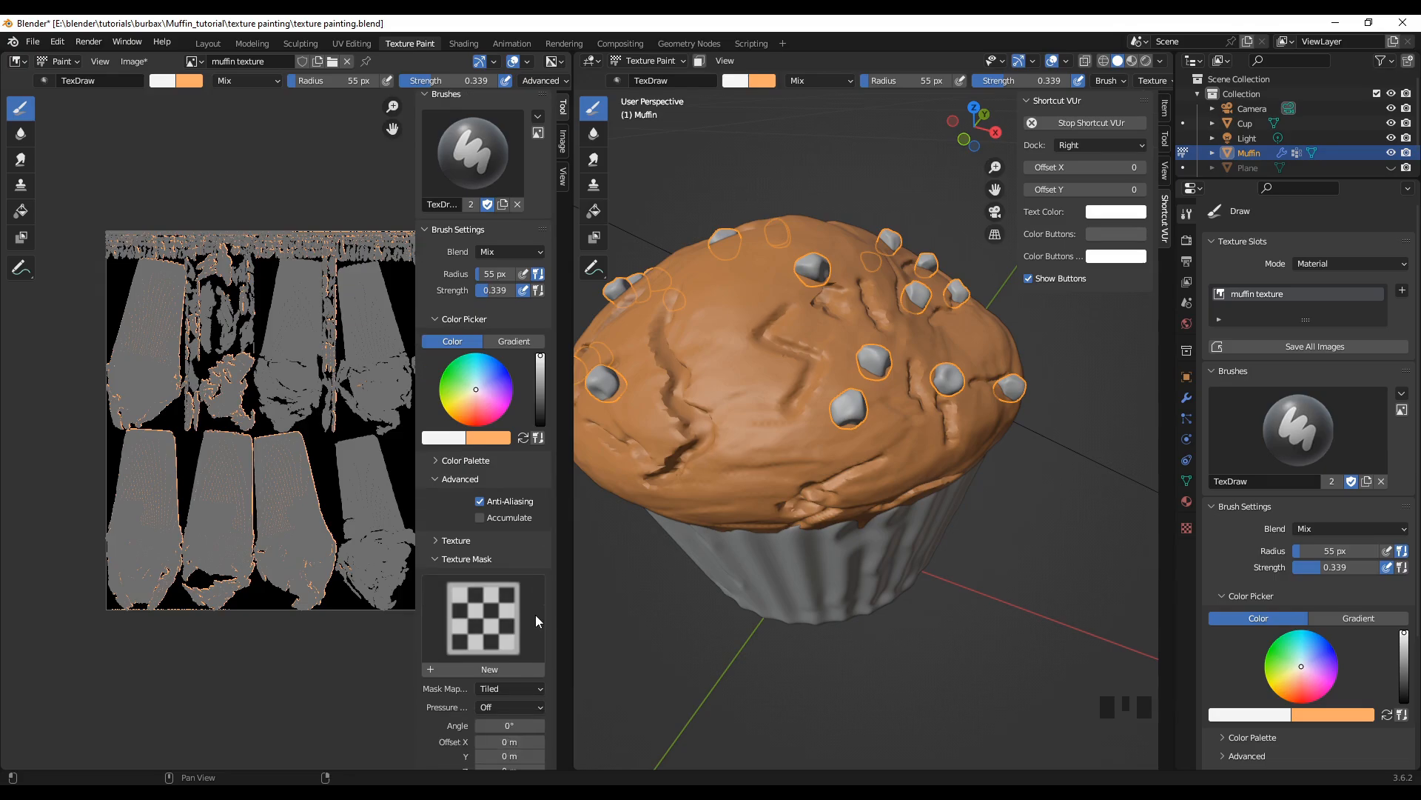
scroll(535, 620, "down", 3)
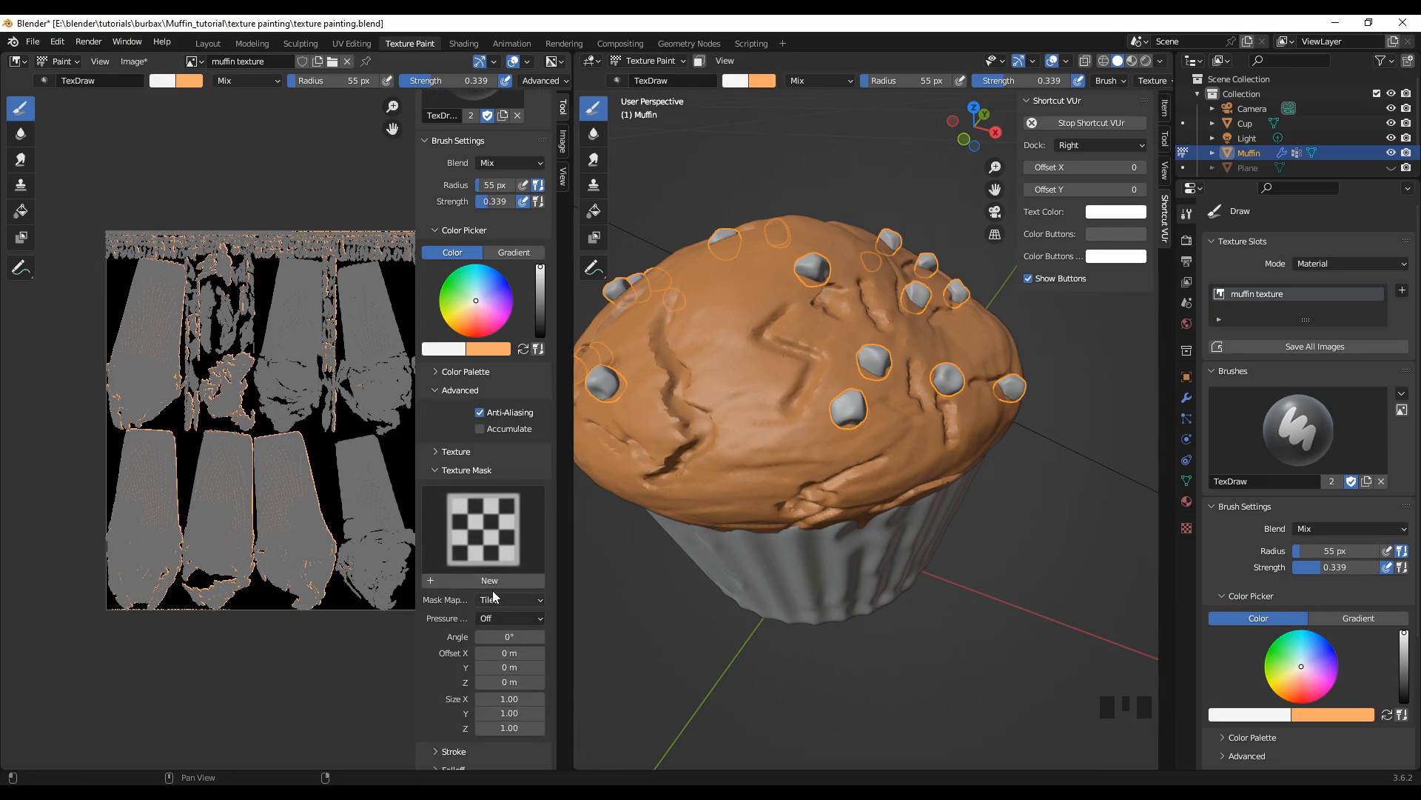
left_click(456, 580)
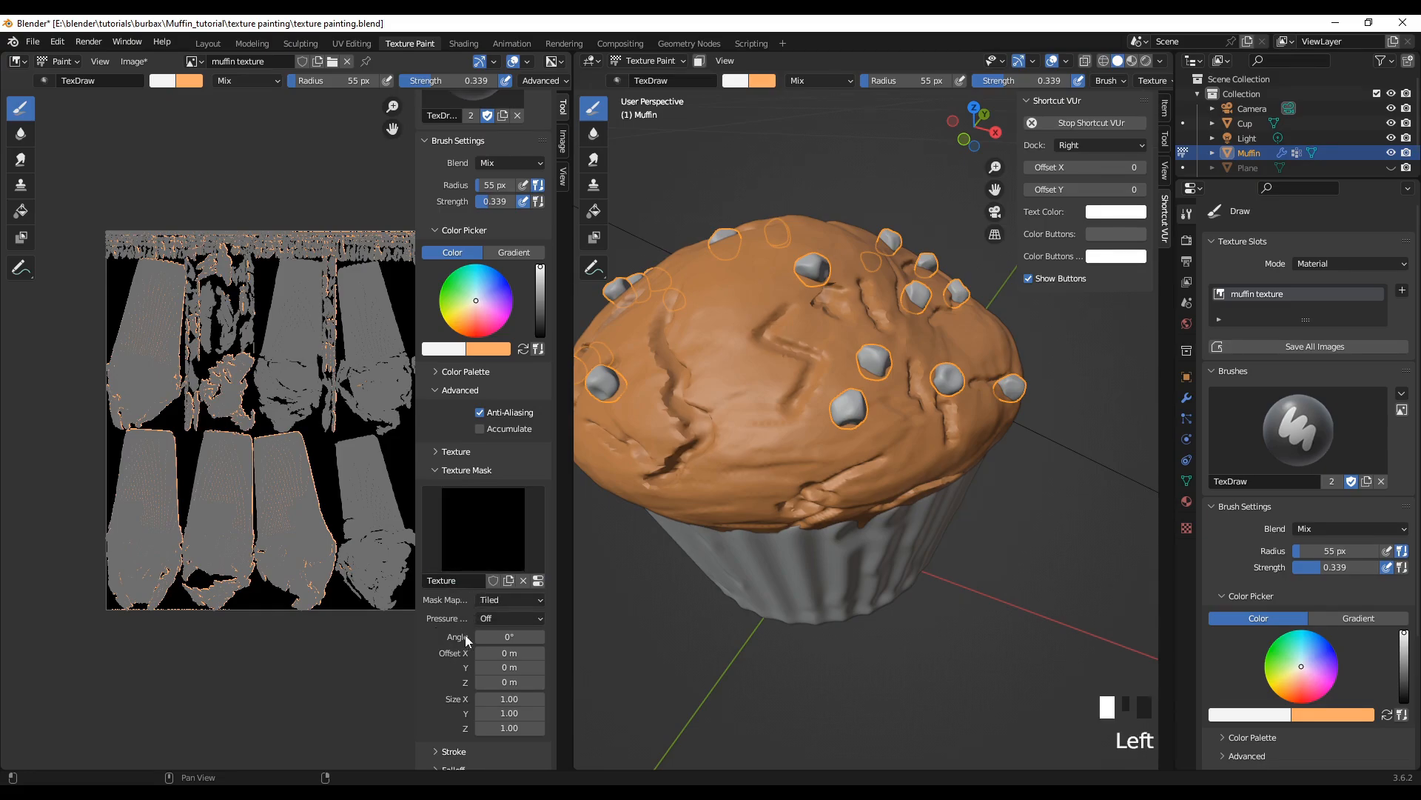
left_click(499, 600)
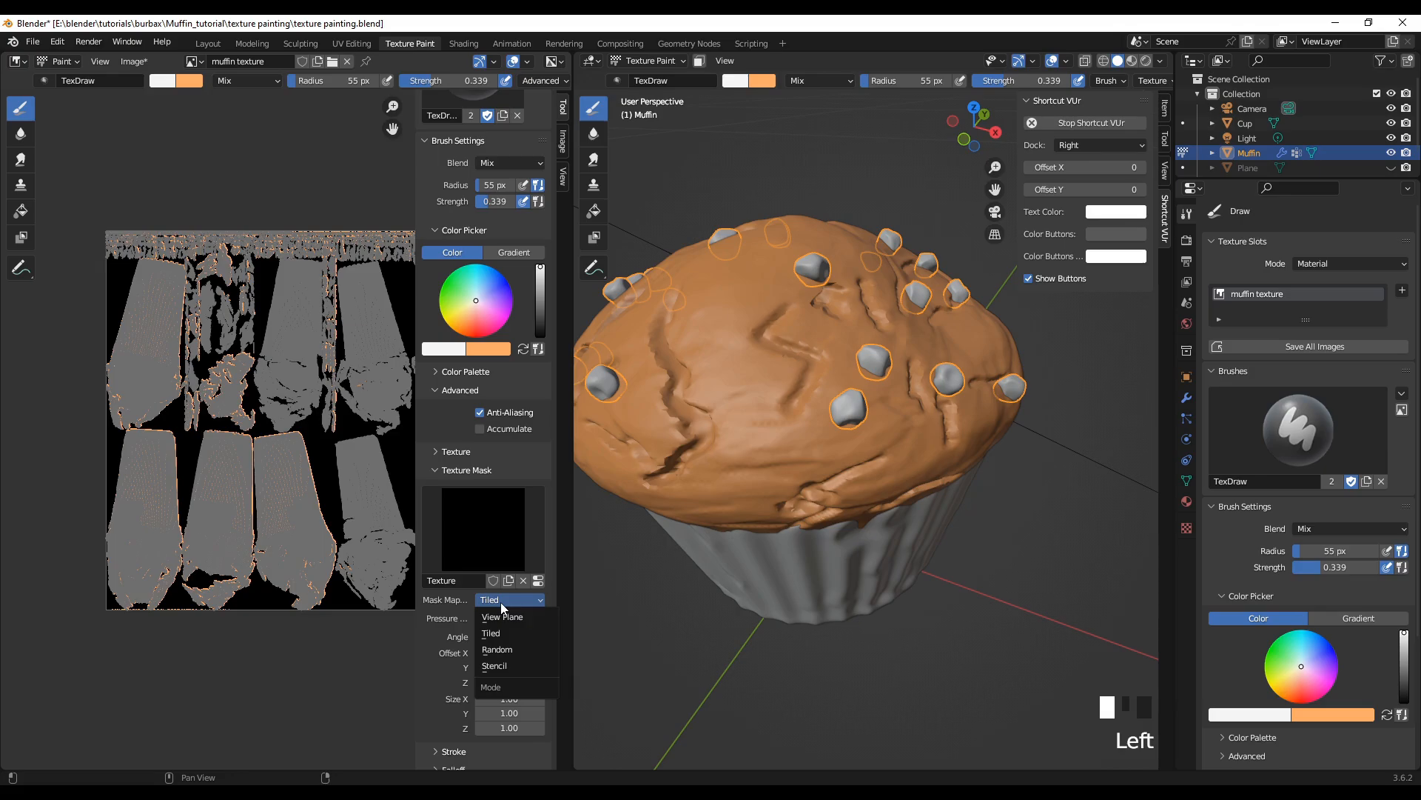
left_click(501, 650)
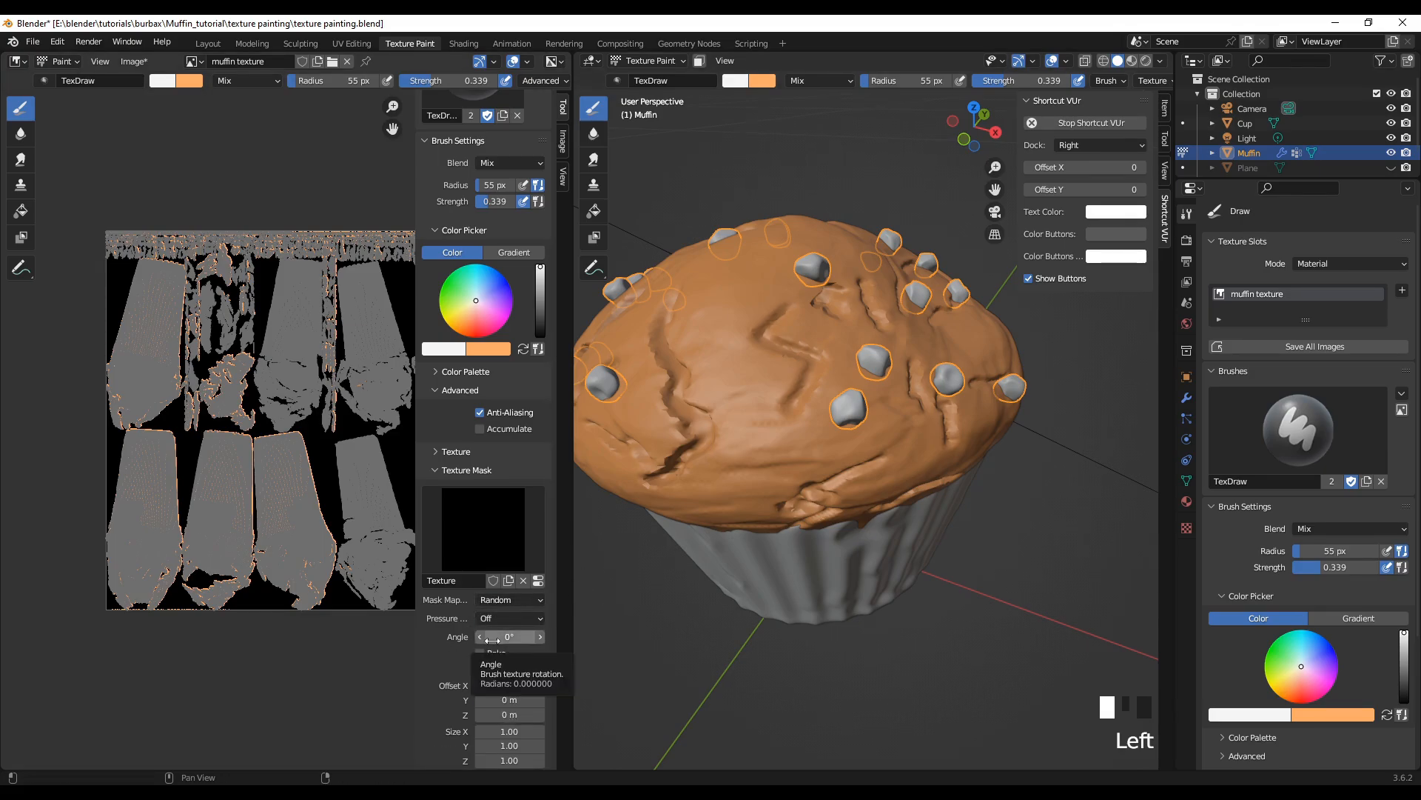
scroll(450, 631, "down", 3)
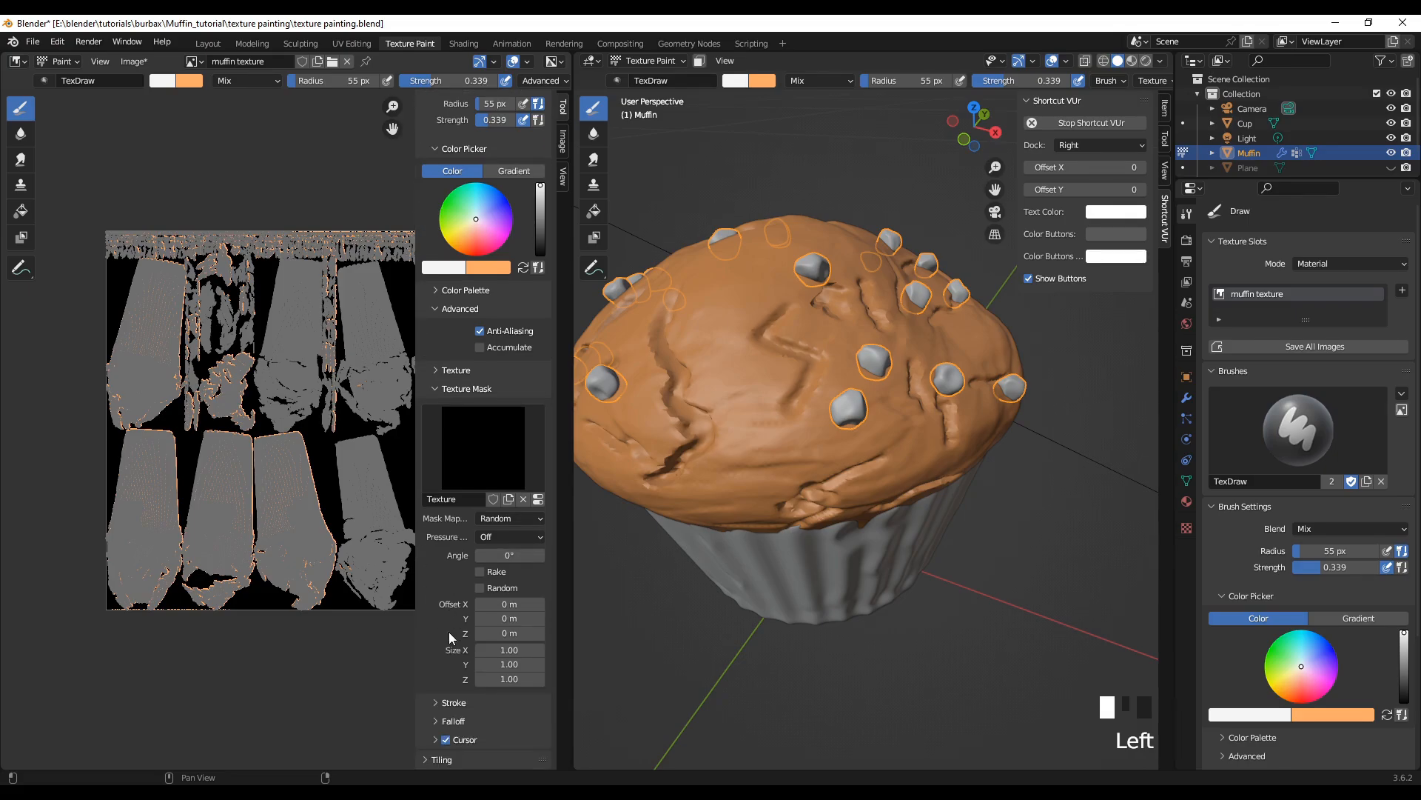
Step: Change the brush mask texture's type to Clouds
left_click(1186, 529)
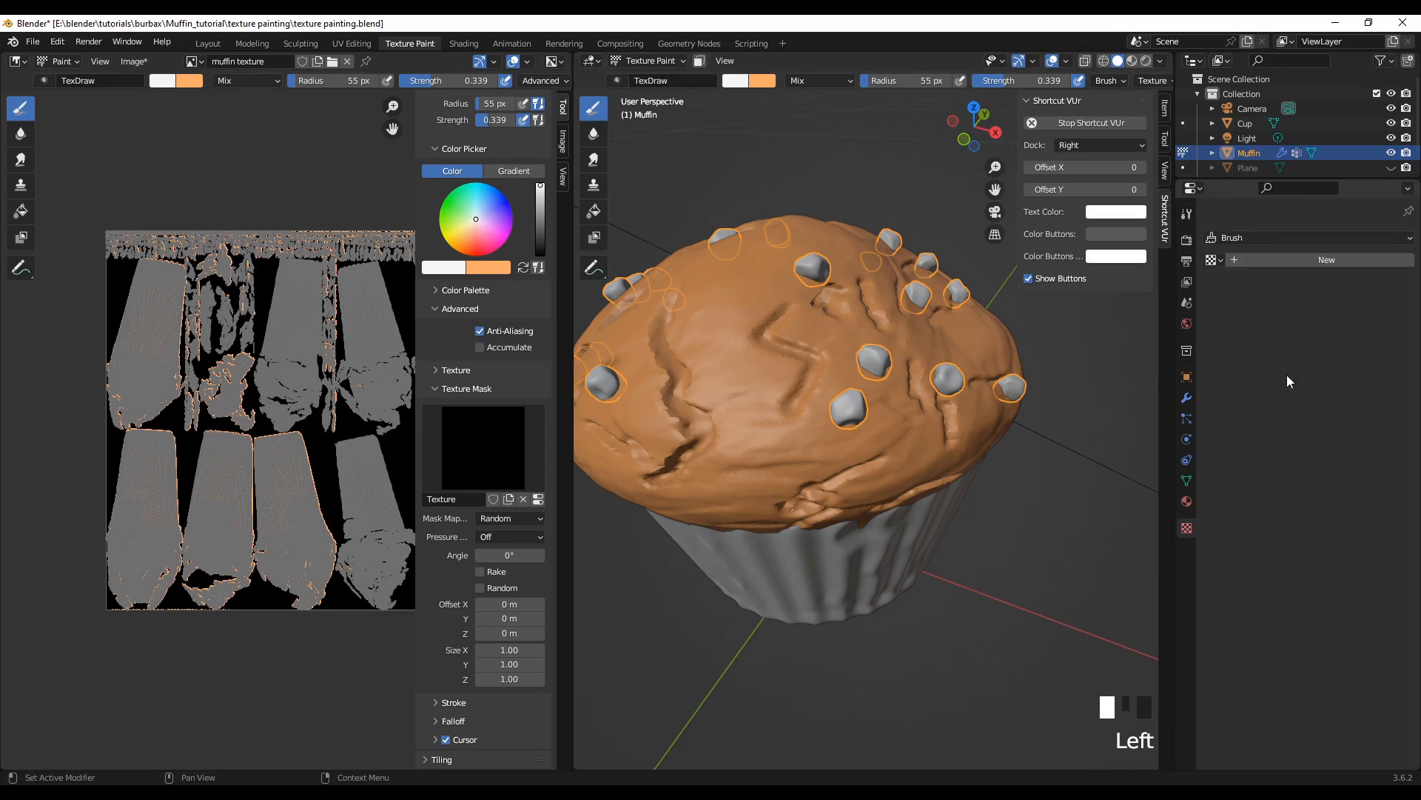
left_click(1295, 237)
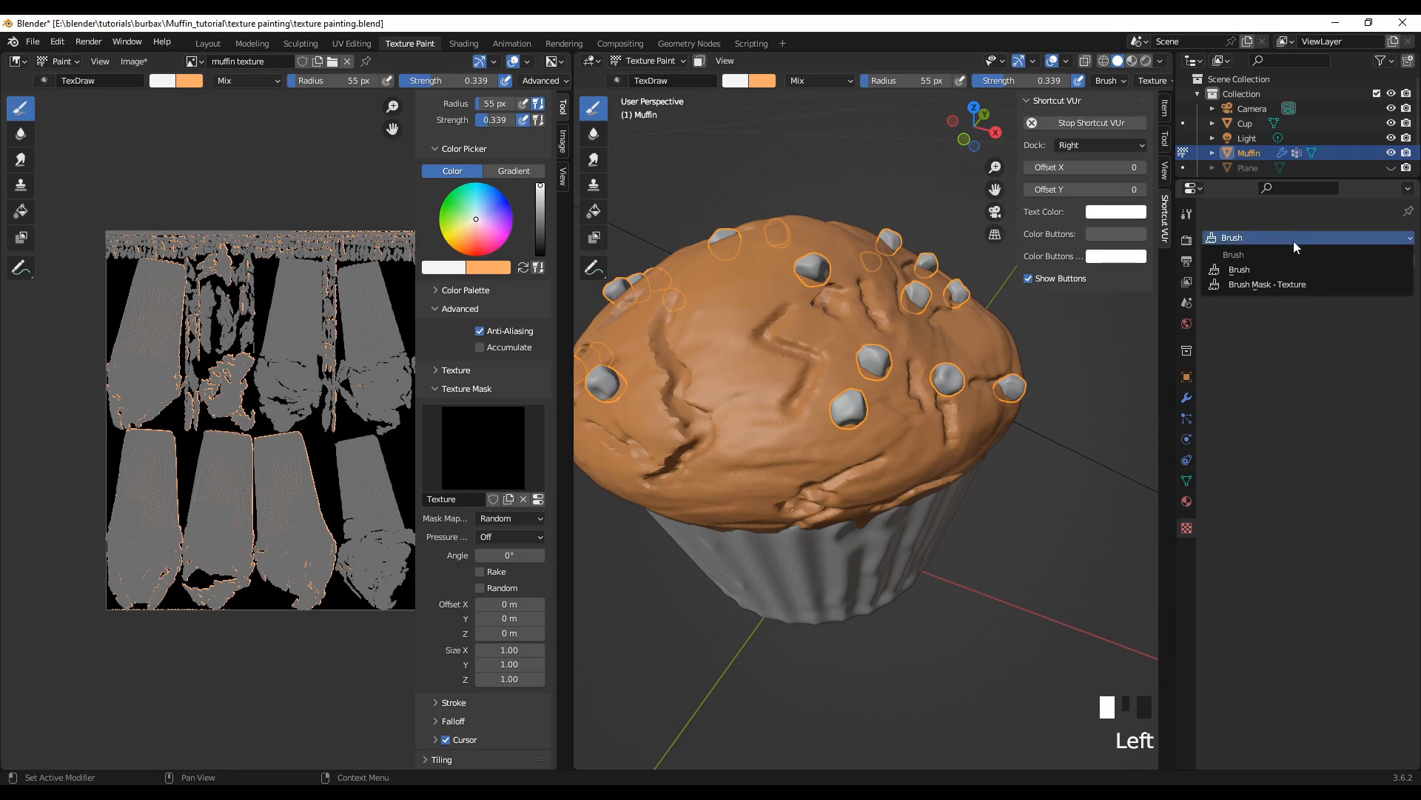
left_click(1274, 284)
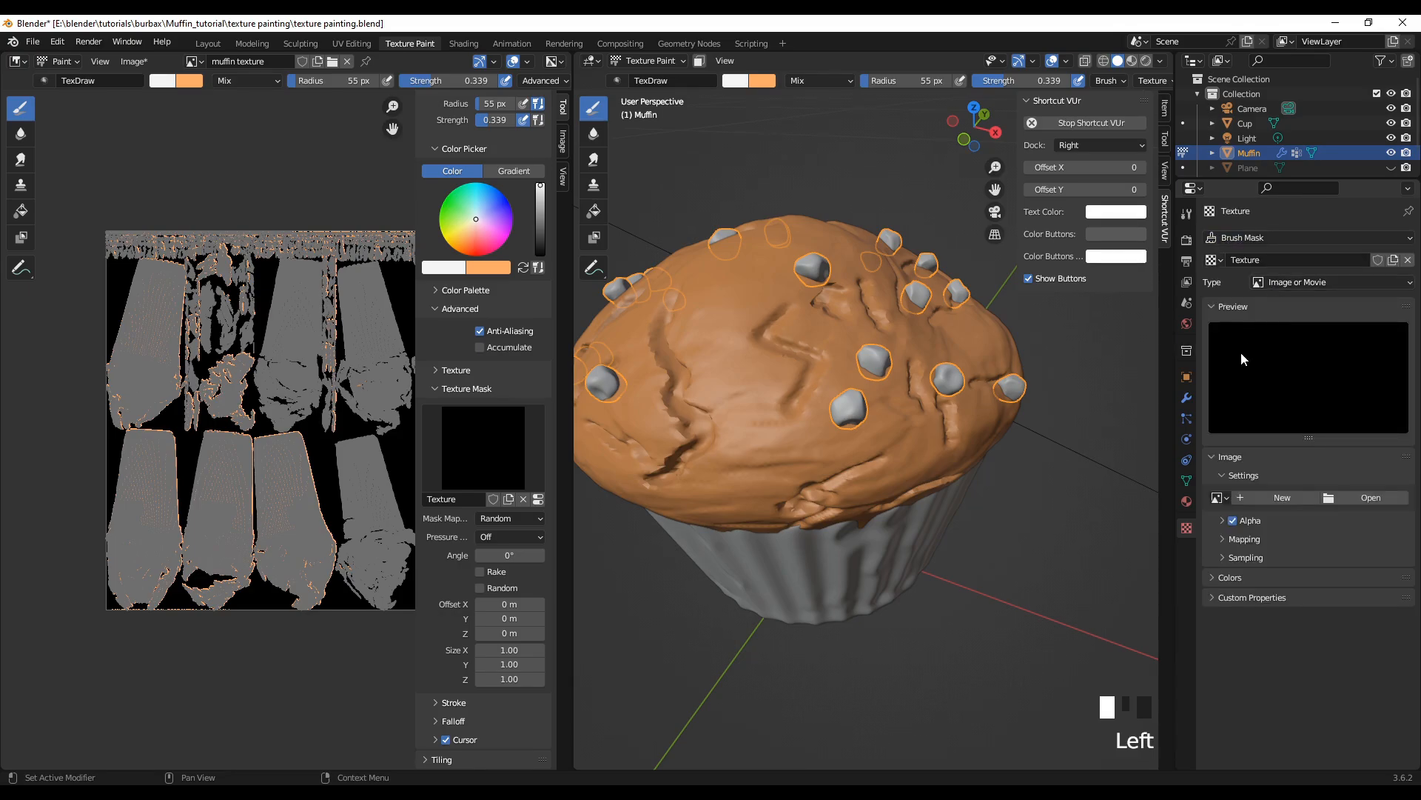
left_click(1299, 284)
left_click(1284, 333)
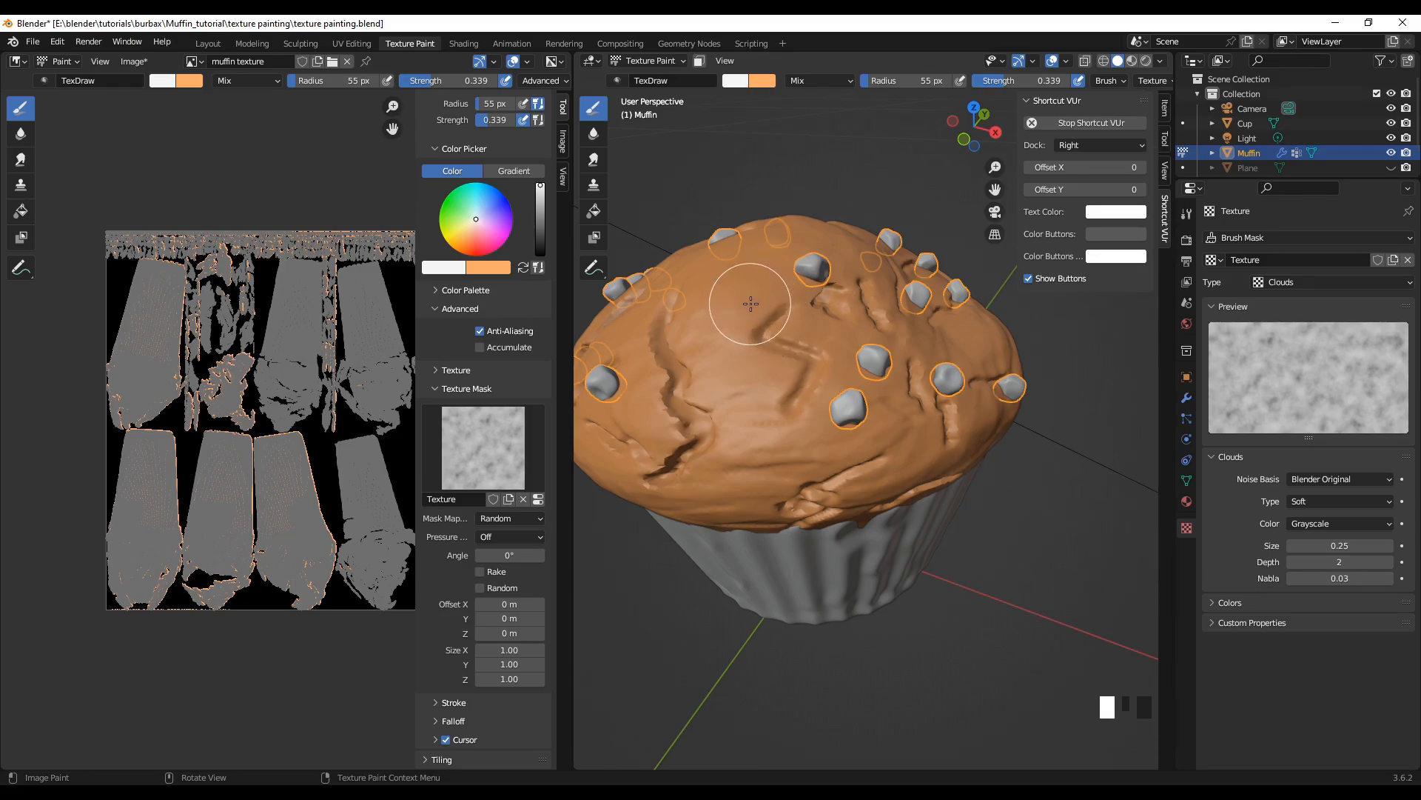
Step: Dab soft white cloud-masked highlights across the front of the muffin crown, around the cracks and between the chips
left_click(723, 314)
left_click(707, 333)
left_click(692, 337)
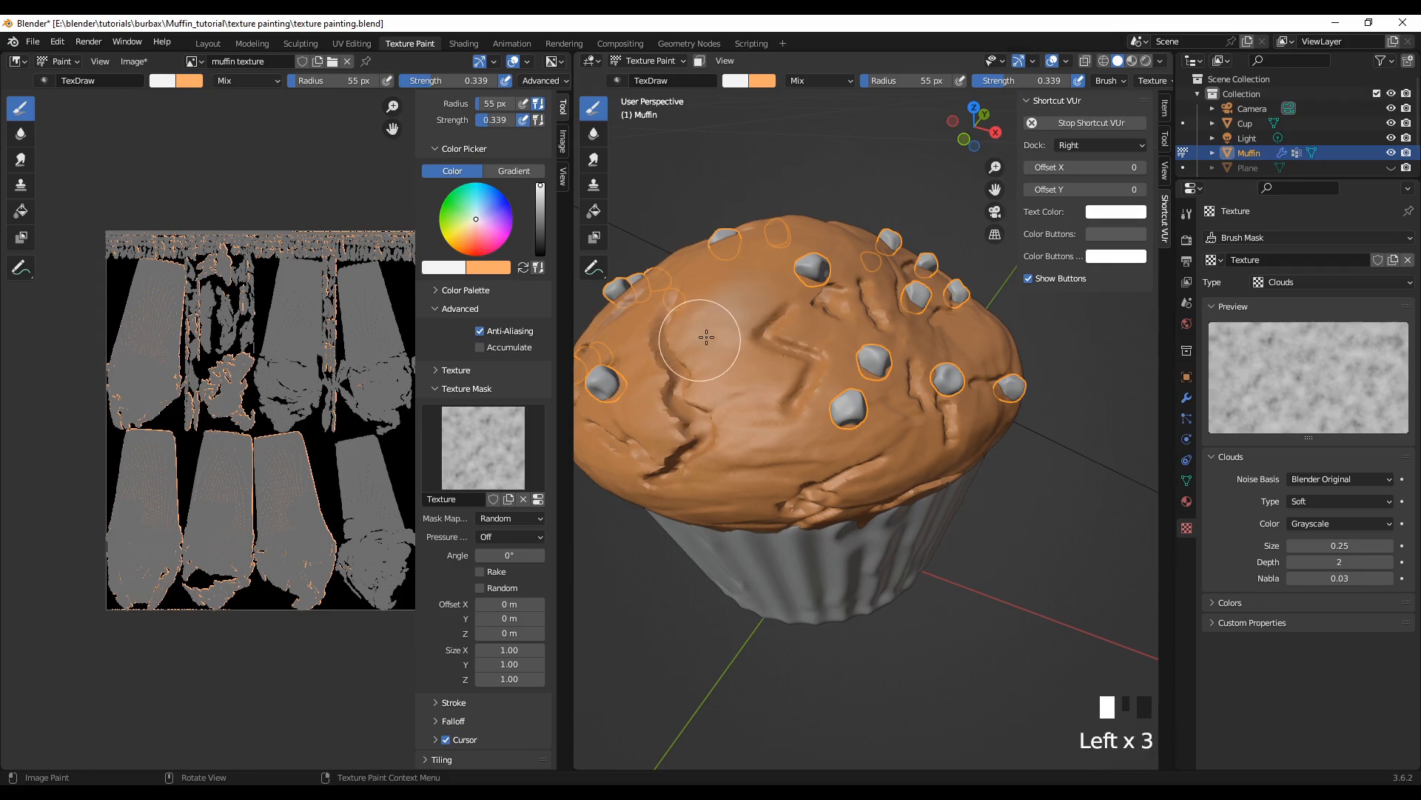
left_click(752, 328)
left_click(759, 332)
left_click(776, 339)
left_click(804, 318)
left_click(830, 311)
left_click(785, 275)
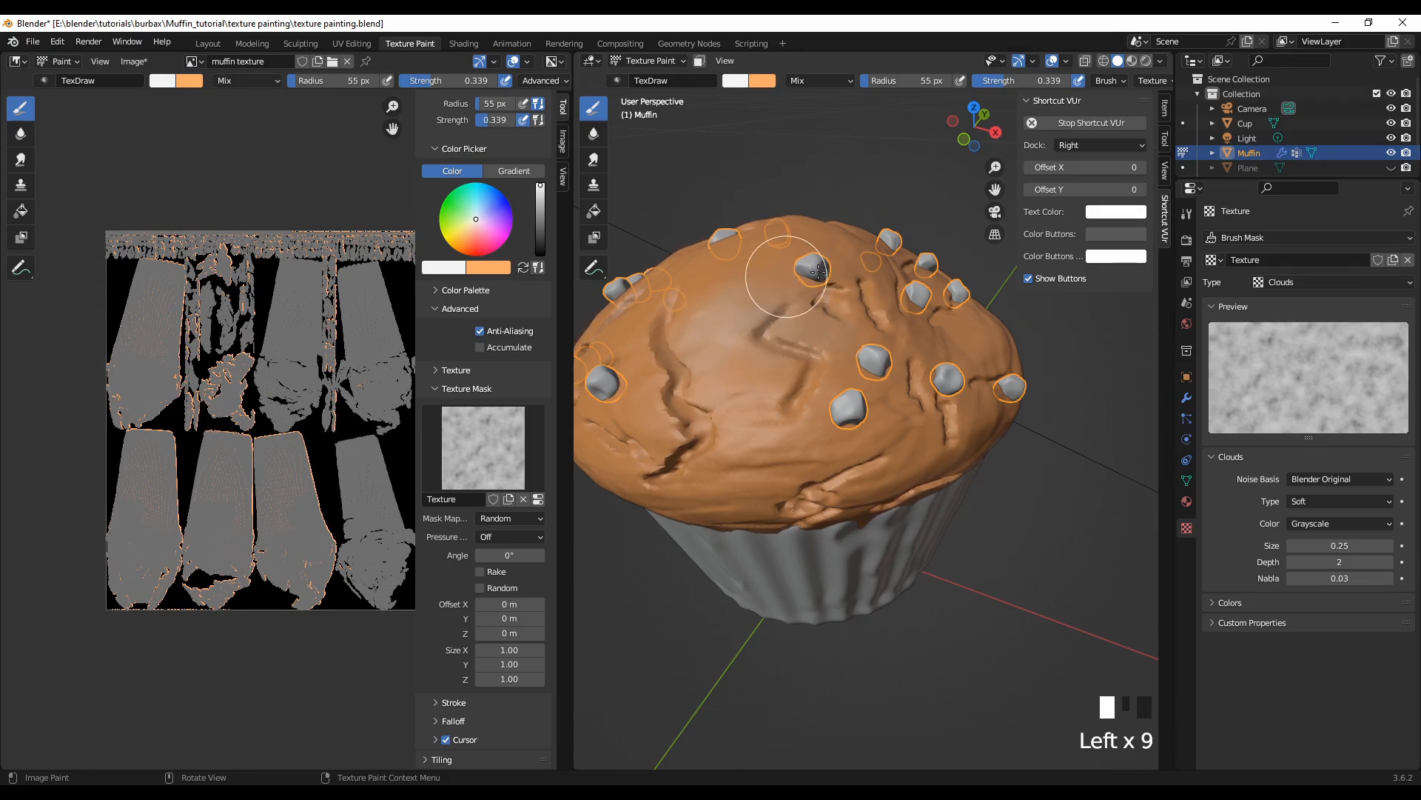
left_click(763, 272)
left_click(741, 275)
left_click(707, 279)
left_click(698, 314)
left_click(674, 323)
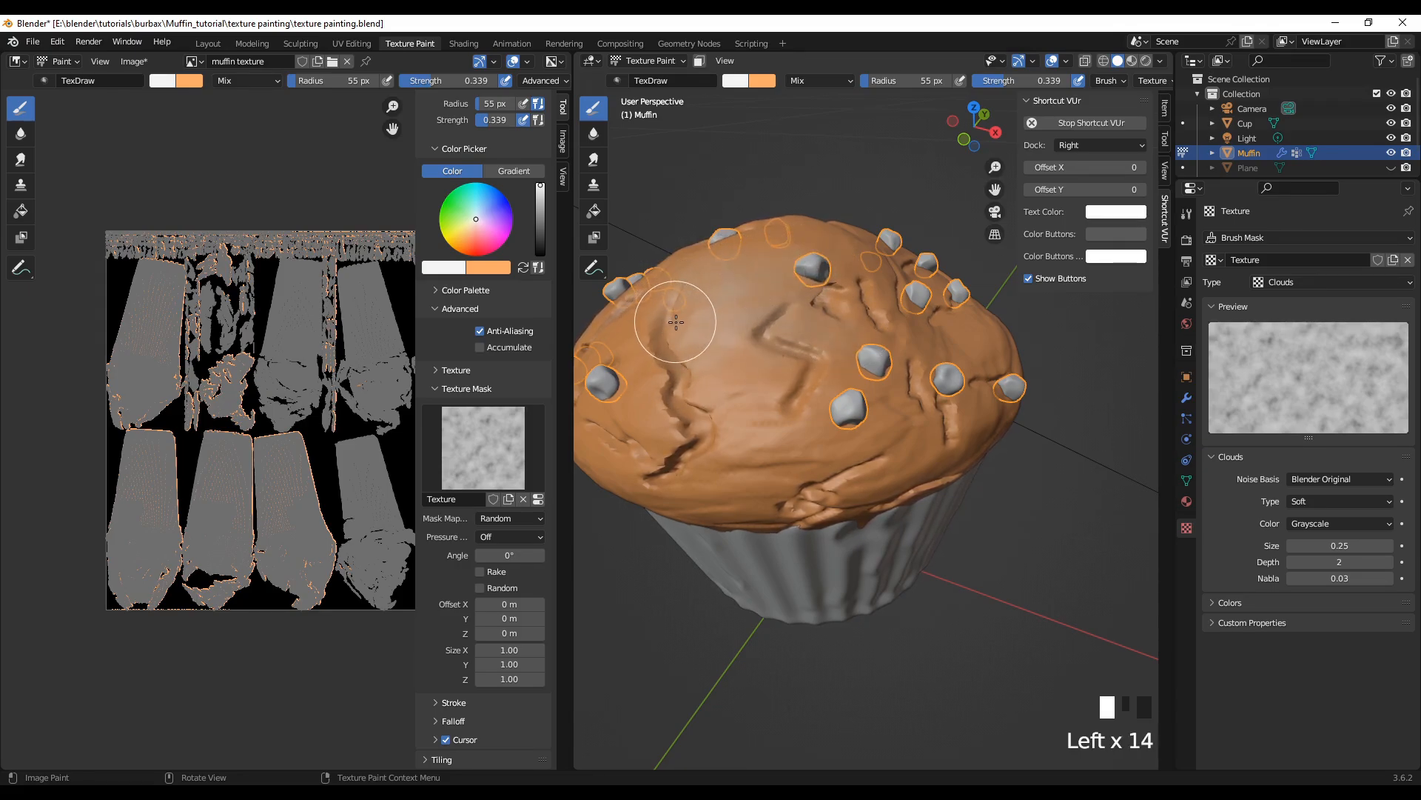
left_click(650, 344)
left_click(642, 363)
left_click(659, 355)
left_click(710, 359)
left_click(770, 345)
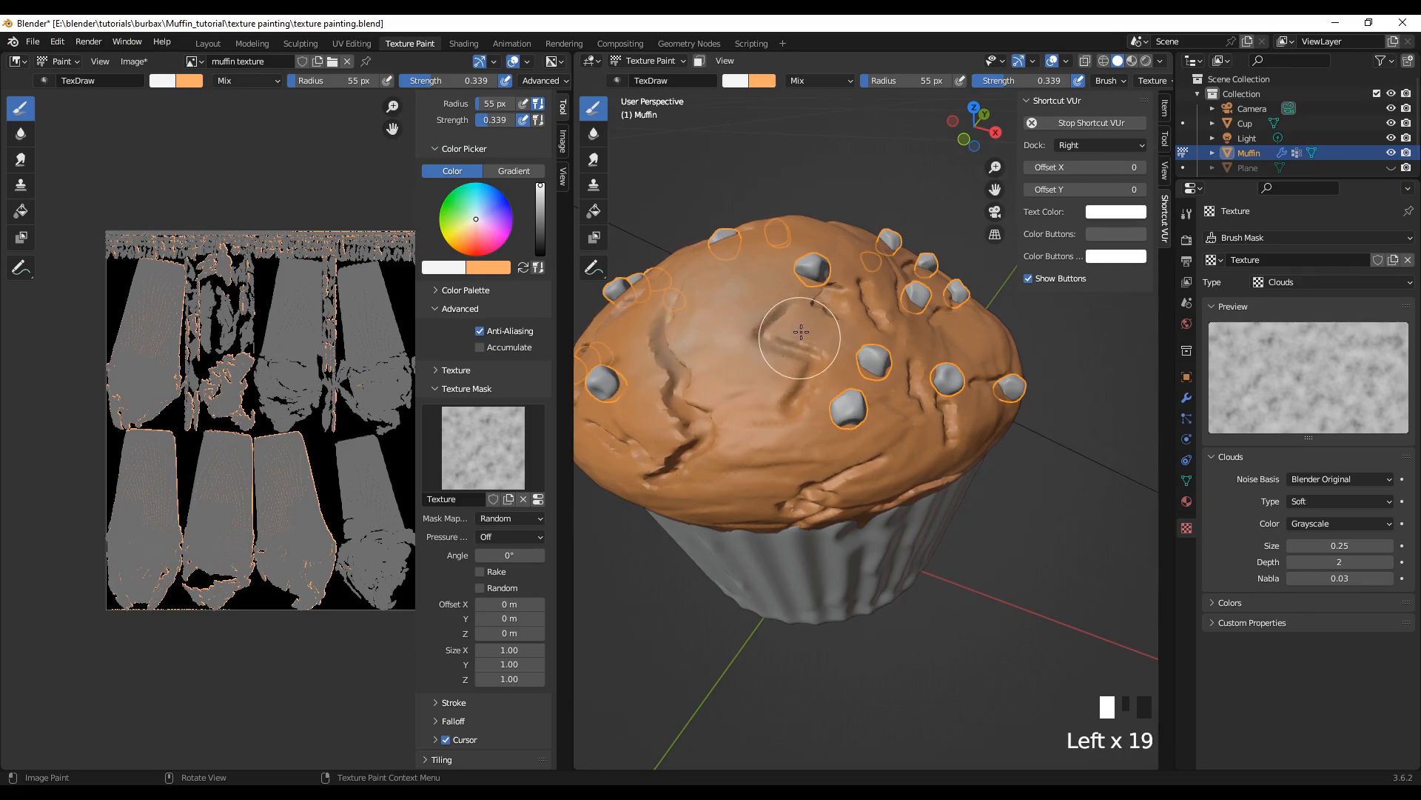
left_click(799, 326)
left_click(815, 311)
left_click(830, 267)
left_click(848, 263)
left_click(867, 277)
left_click(858, 292)
left_click(855, 311)
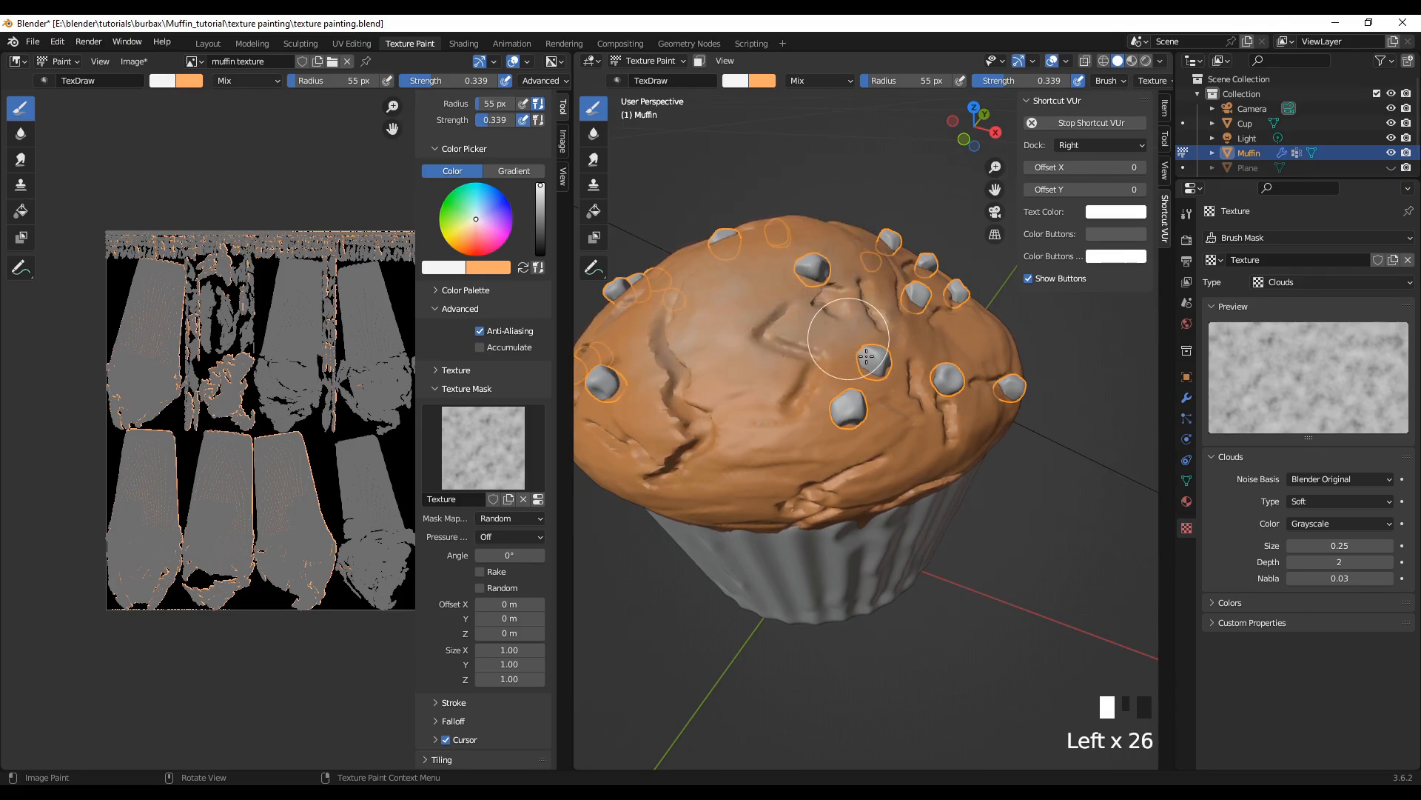
left_click(840, 355)
left_click(852, 368)
left_click(888, 311)
left_click(910, 296)
left_click(889, 274)
left_click(851, 259)
left_click(785, 266)
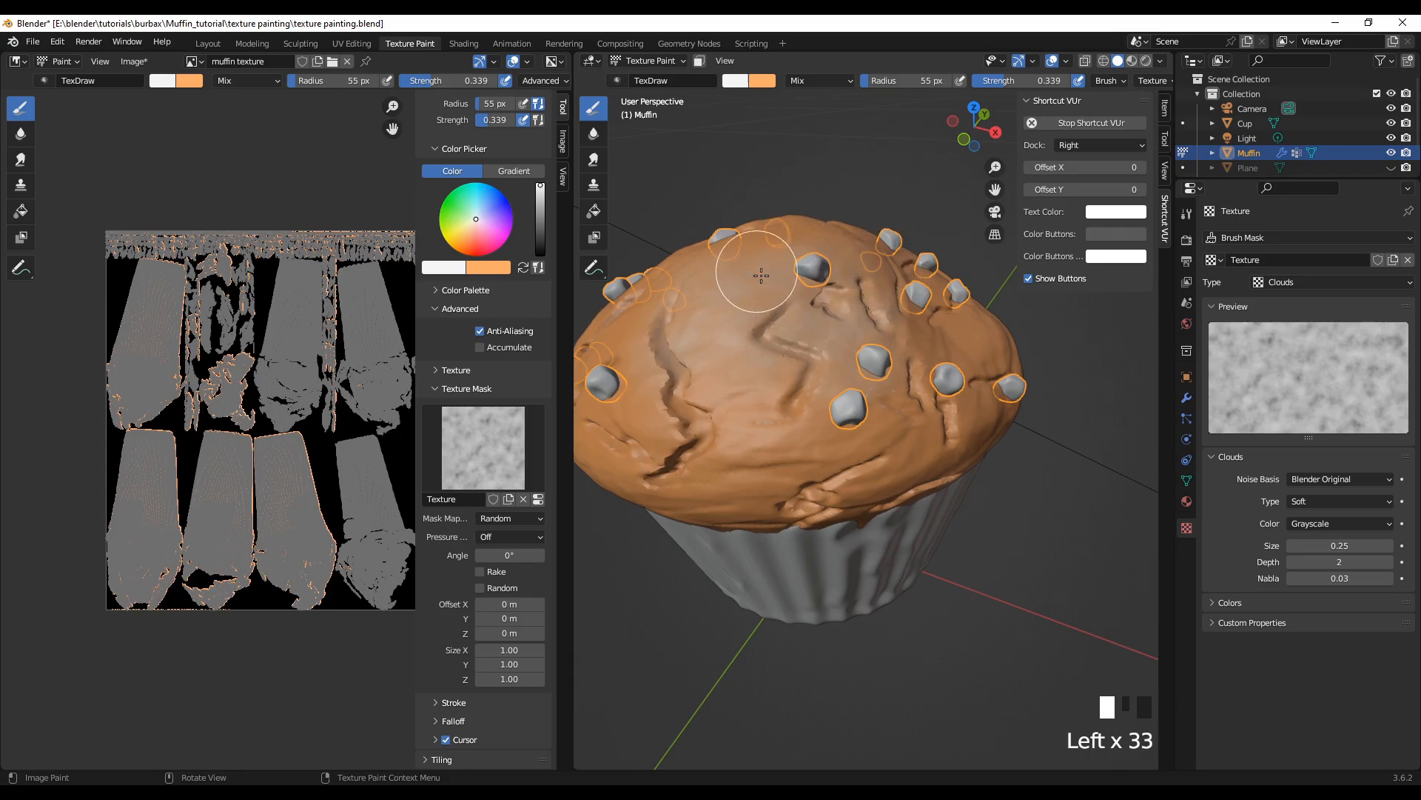
left_click(744, 285)
left_click(761, 244)
left_click(762, 267)
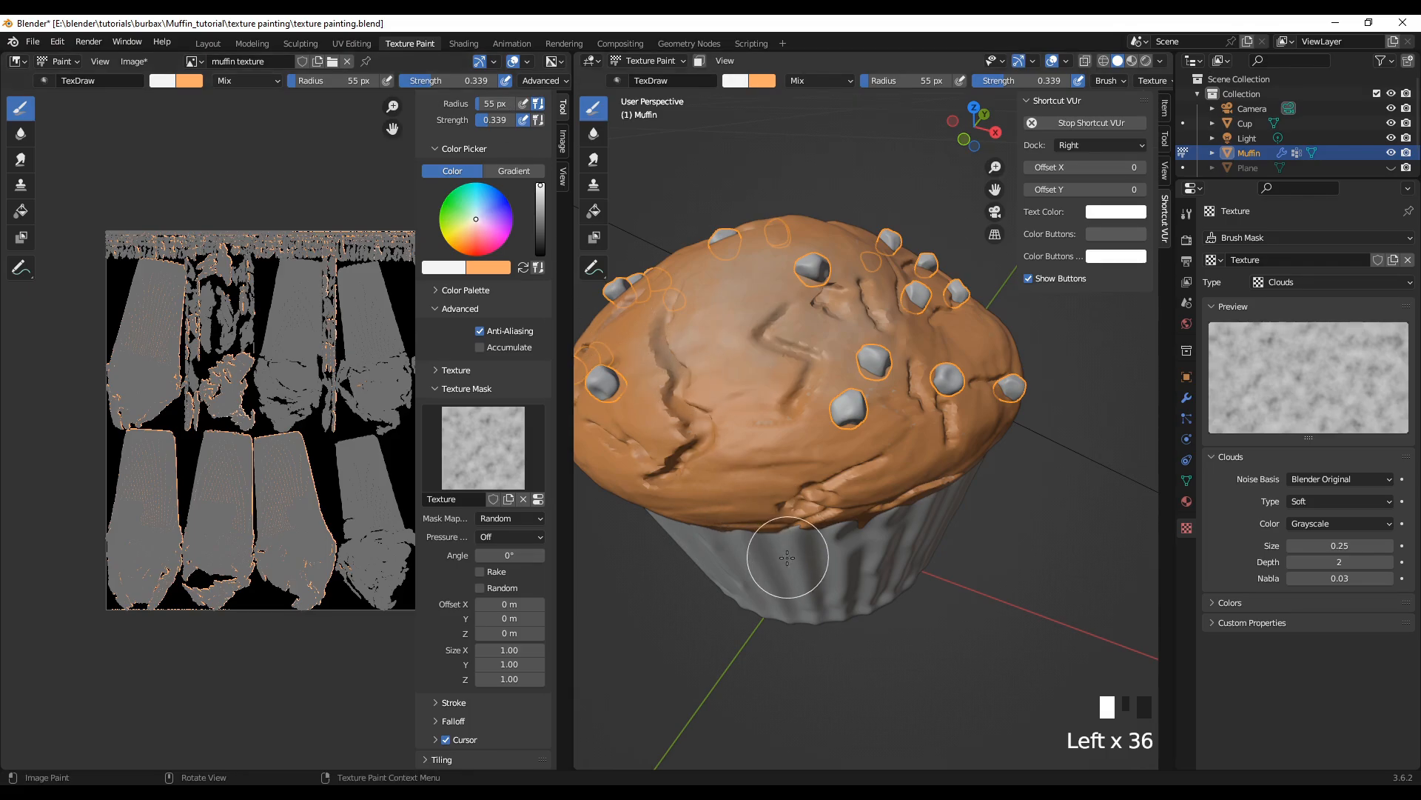
Step: Brush white highlights onto the neighbouring side of the crown, around its long cracks and chips
middle_click_drag(774, 533, 889, 570)
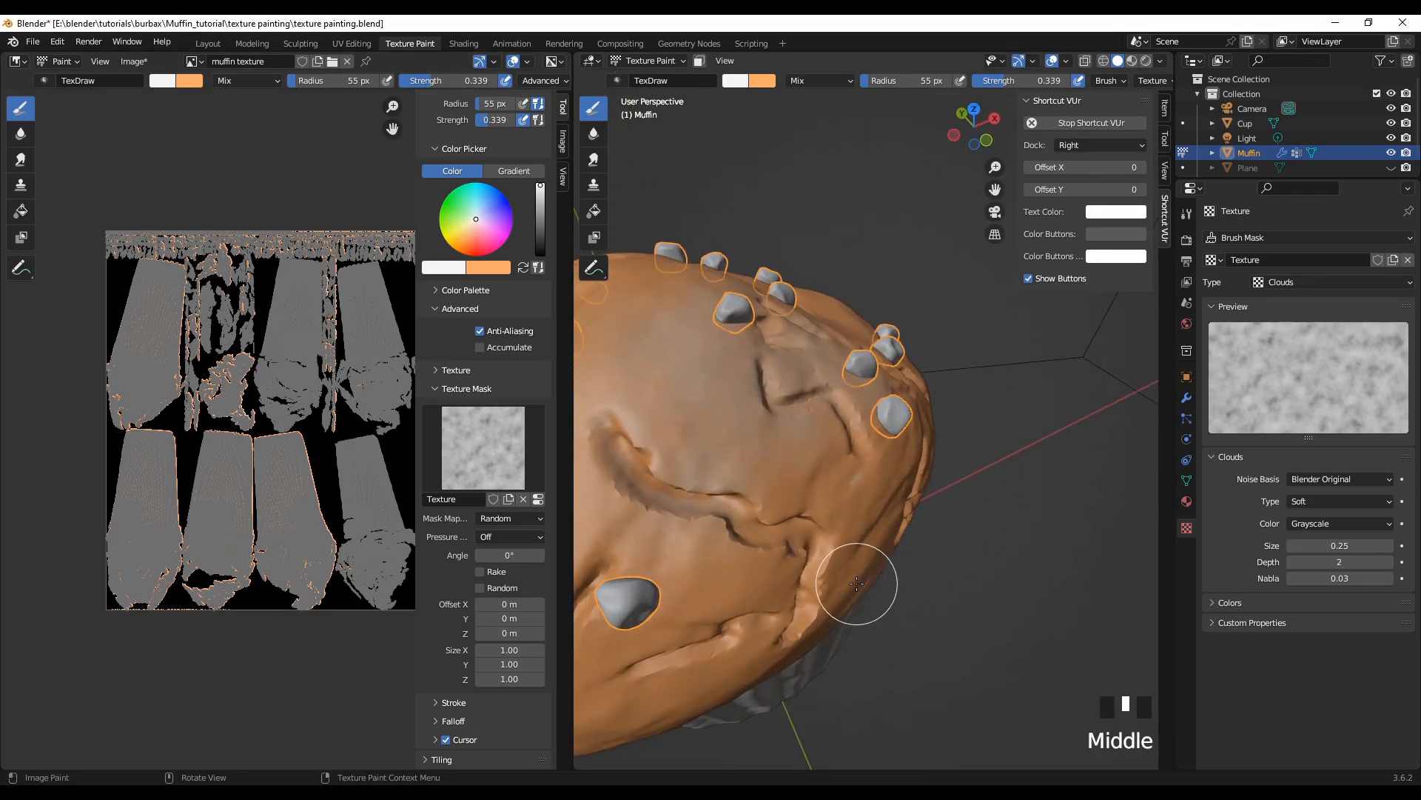
middle_click_drag(885, 644, 1032, 611, "shift")
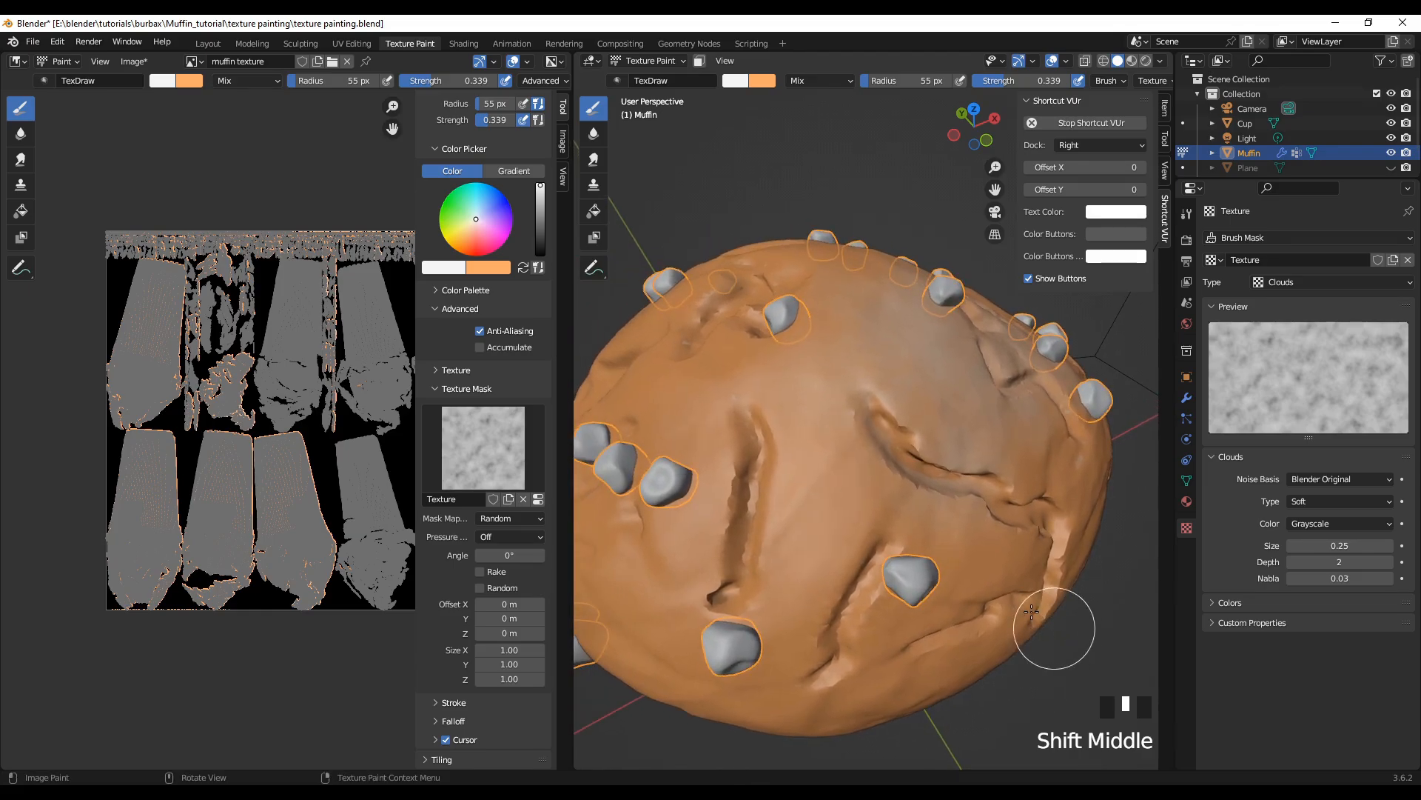
left_click_drag(865, 425, 861, 469)
mouse_move(884, 448)
left_mouse_down()
mouse_move(898, 476)
mouse_move(888, 535)
left_mouse_up()
left_click_drag(873, 555, 844, 592)
mouse_move(719, 418)
left_mouse_down()
mouse_move(673, 450)
mouse_move(652, 511)
left_mouse_up()
mouse_move(661, 518)
left_mouse_down()
mouse_move(631, 550)
mouse_move(679, 569)
mouse_move(673, 474)
left_mouse_up()
left_click_drag(711, 415, 631, 392)
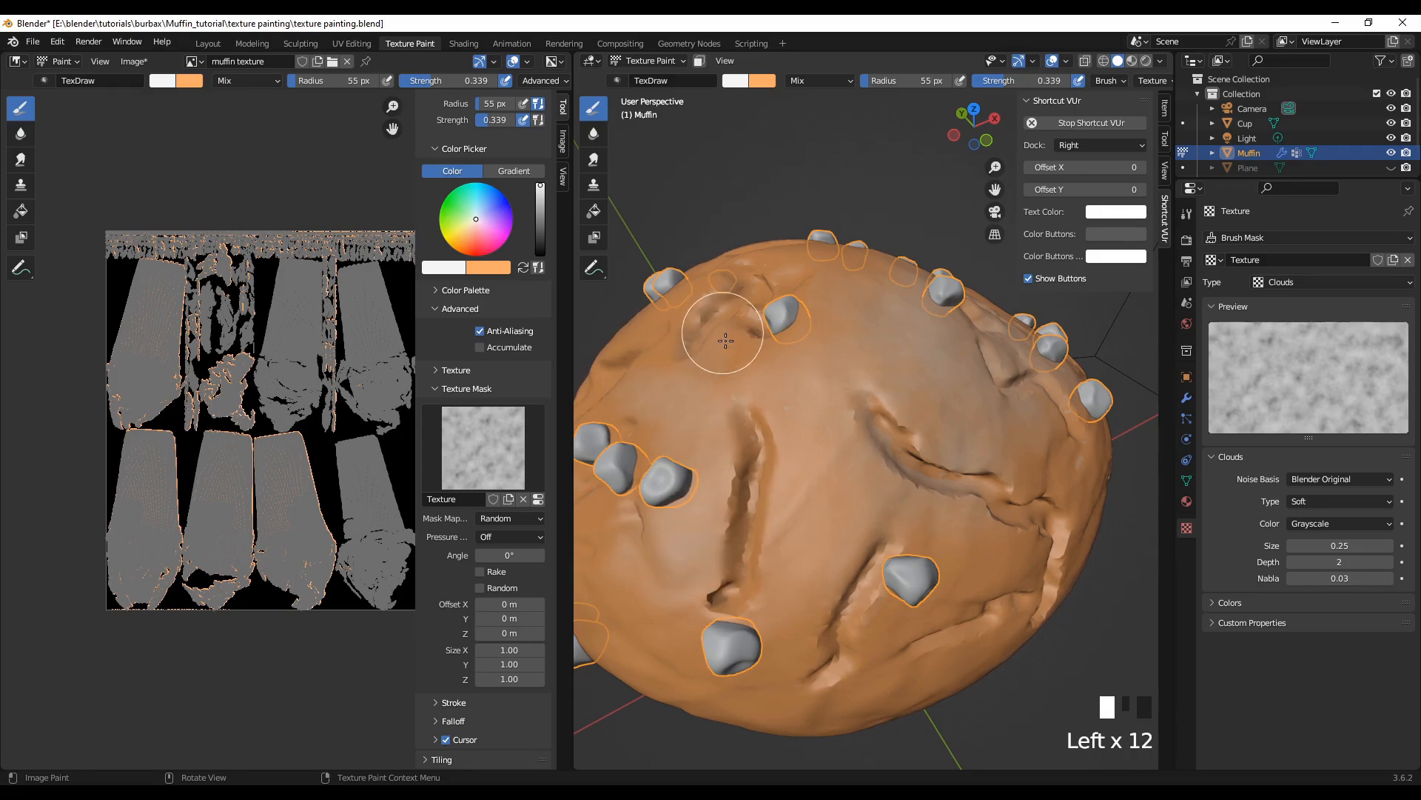
left_click_drag(725, 341, 716, 317)
left_click_drag(755, 314, 773, 308)
Step: From the top orthographic view, dab white highlights over the whole upper surface of the crown out towards its edges
key("KP_7")
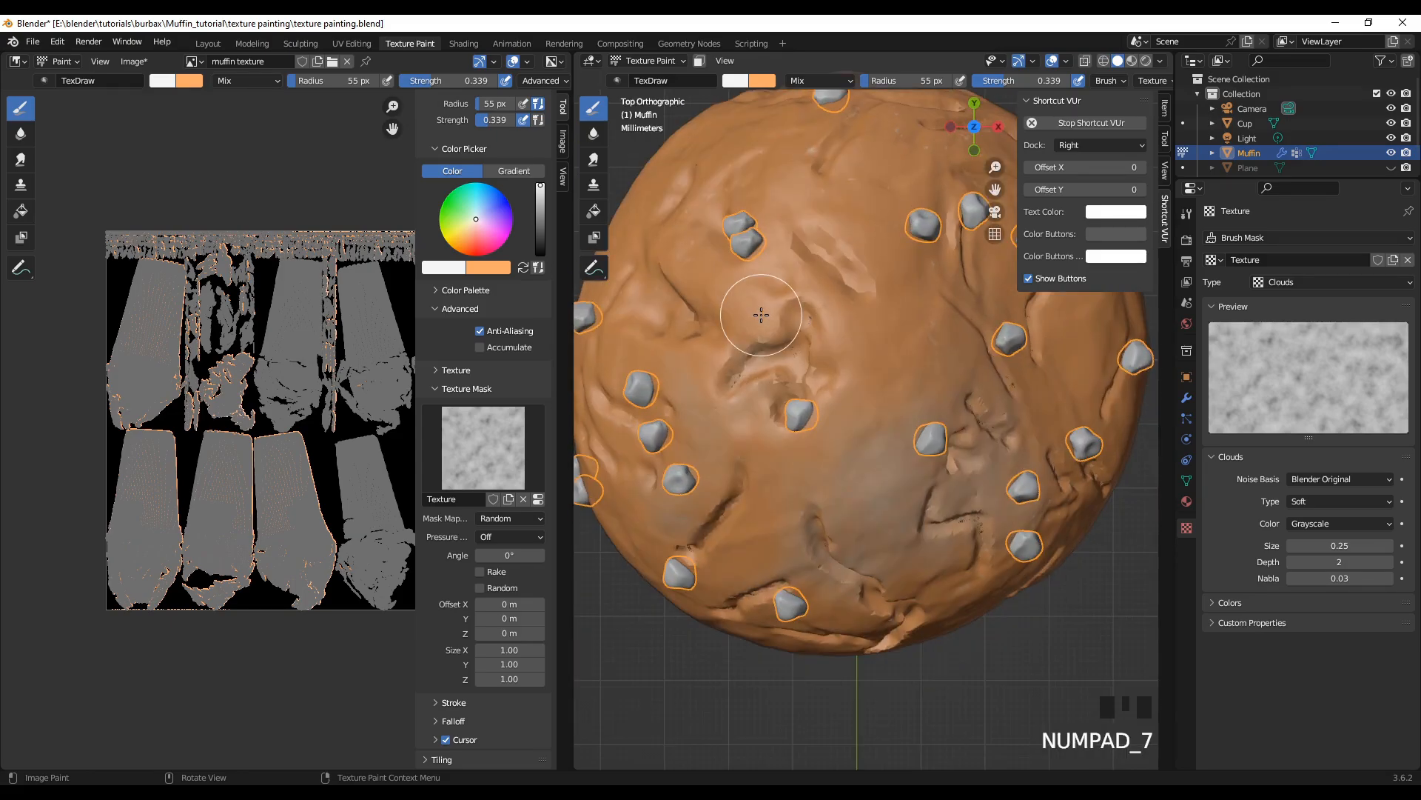
left_click(838, 290)
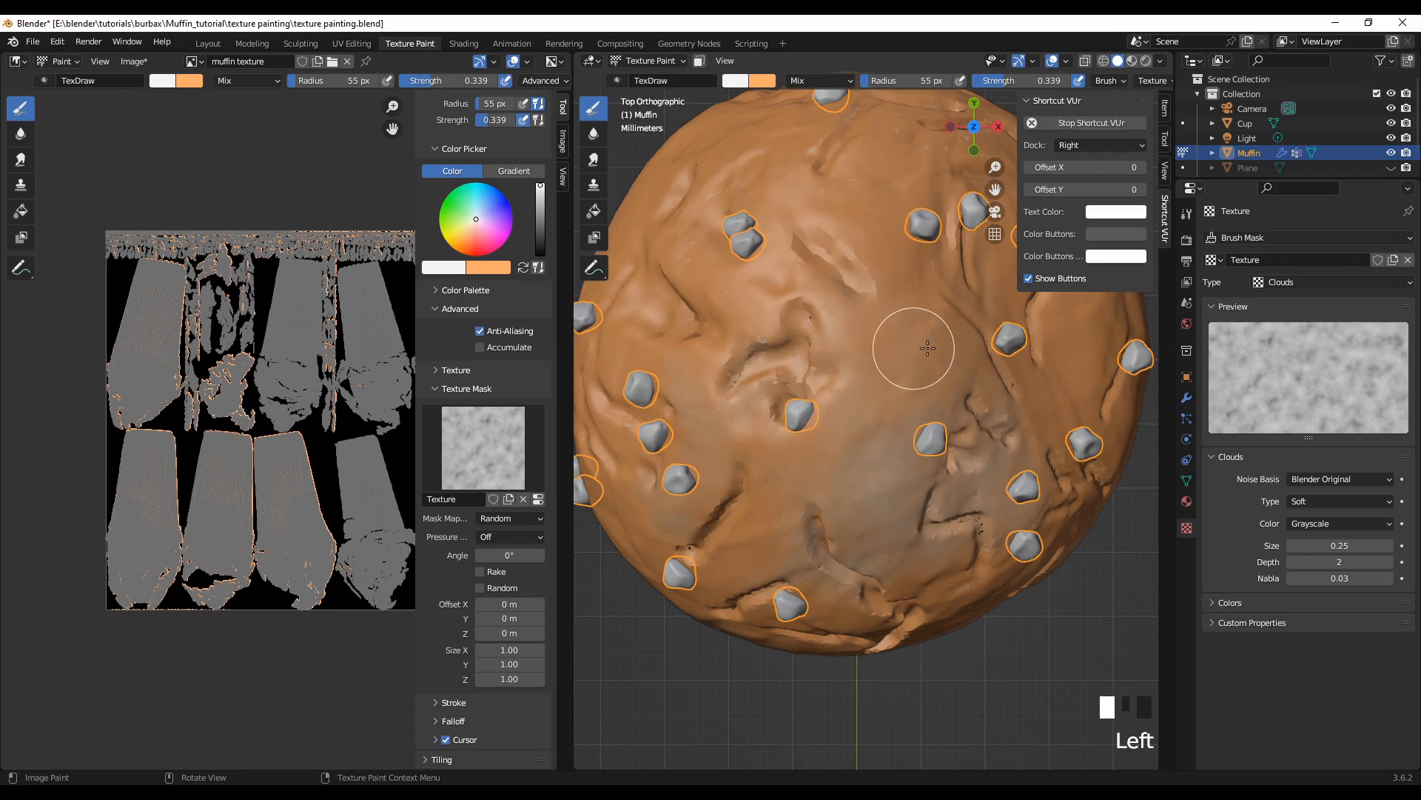
left_click(770, 296)
left_click(711, 333)
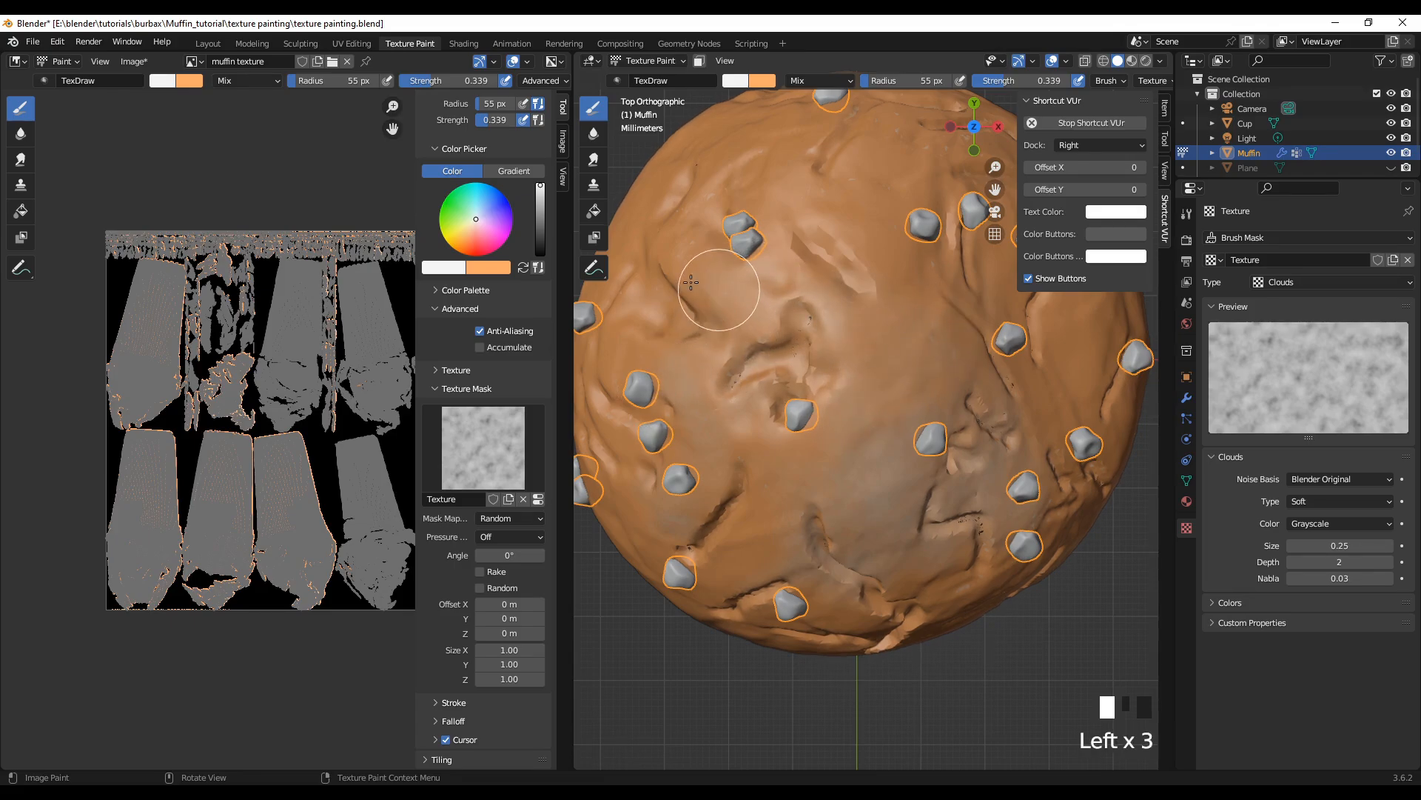
left_click(744, 255)
left_click(889, 196)
left_click(941, 281)
left_click(863, 318)
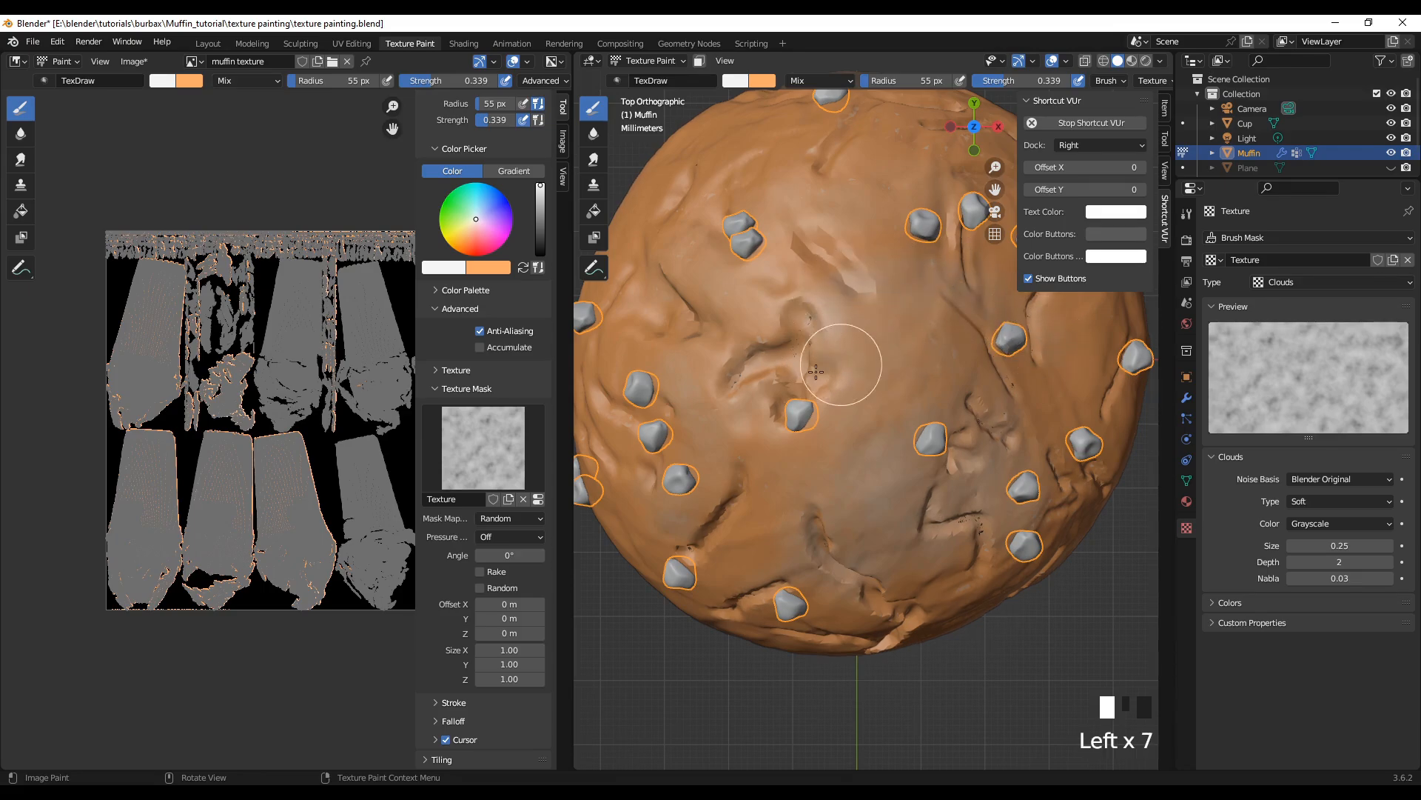
left_click(763, 463)
left_click(721, 503)
left_click(670, 415)
left_click(740, 363)
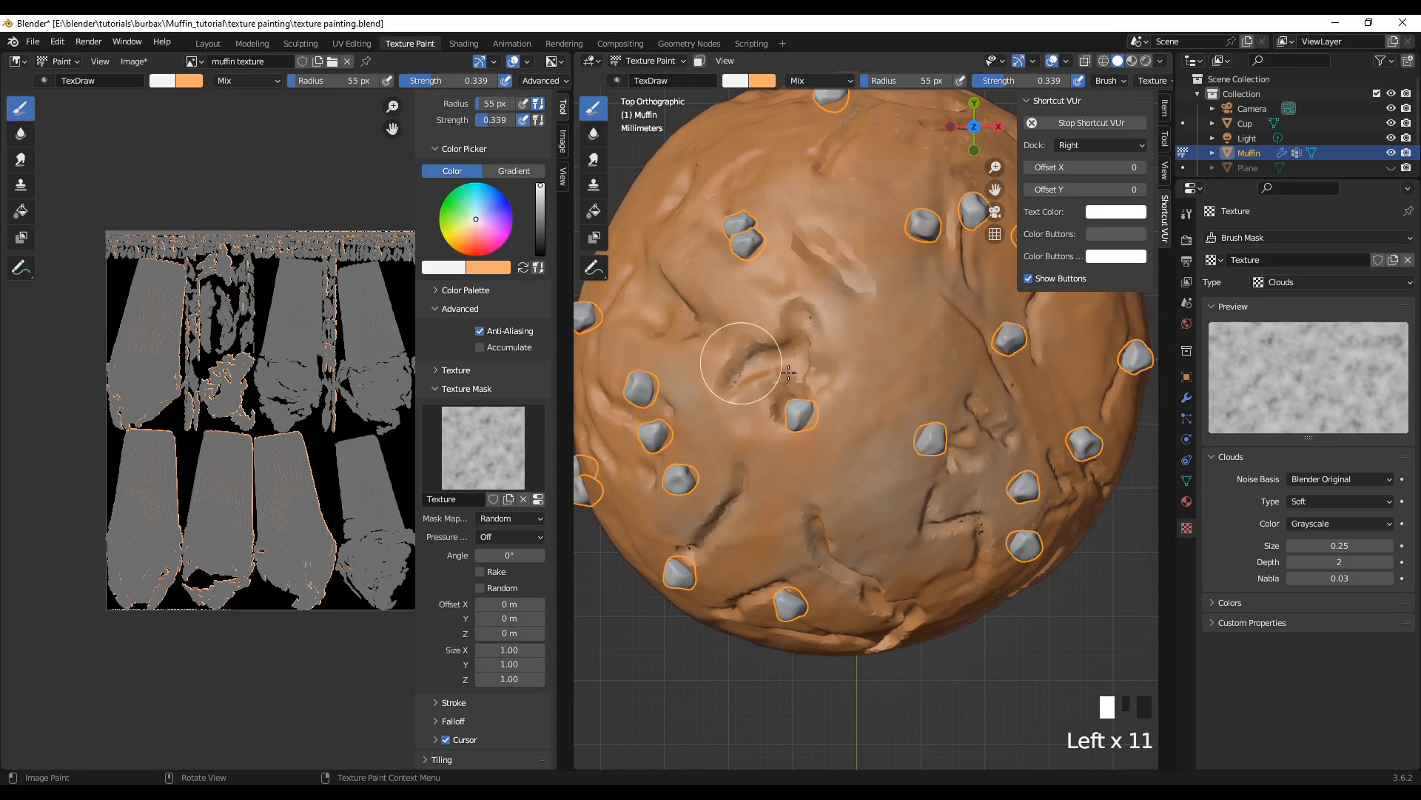
left_click(814, 299)
left_click(907, 211)
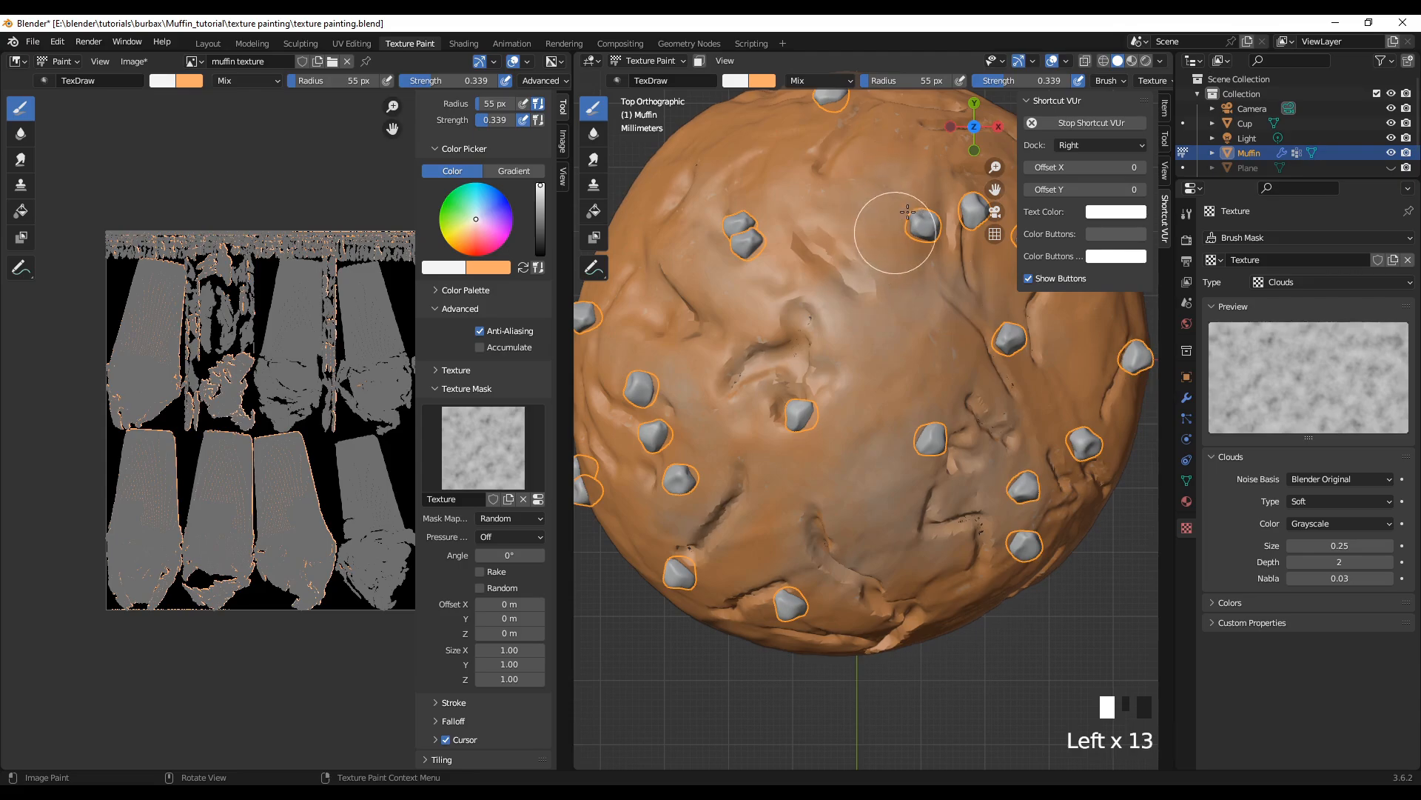
left_click(814, 174)
left_click(799, 260)
left_click(733, 289)
left_click(676, 335)
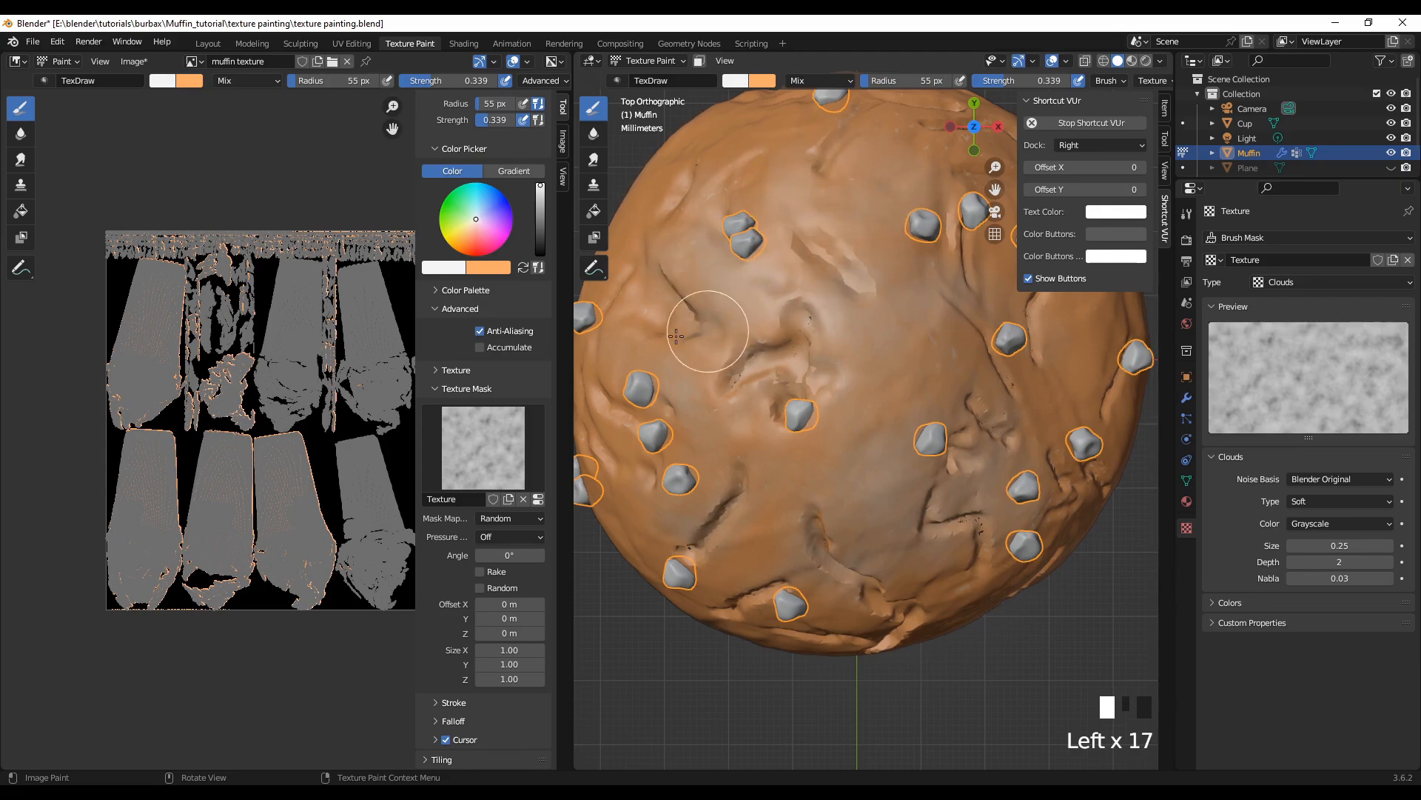
left_click(642, 427)
left_click(649, 455)
left_click(809, 407)
left_click(904, 338)
left_click(950, 192)
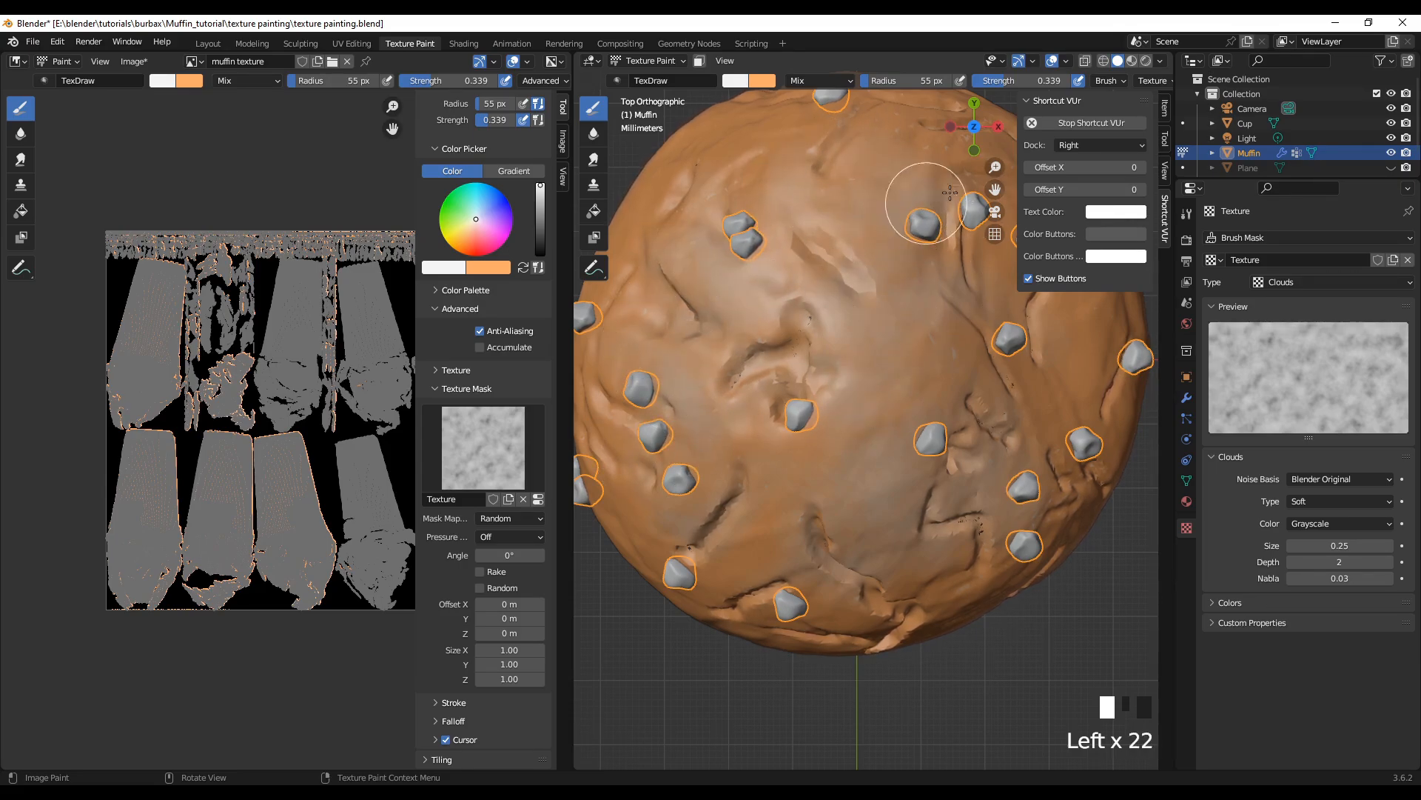
left_click(940, 142)
left_click(949, 263)
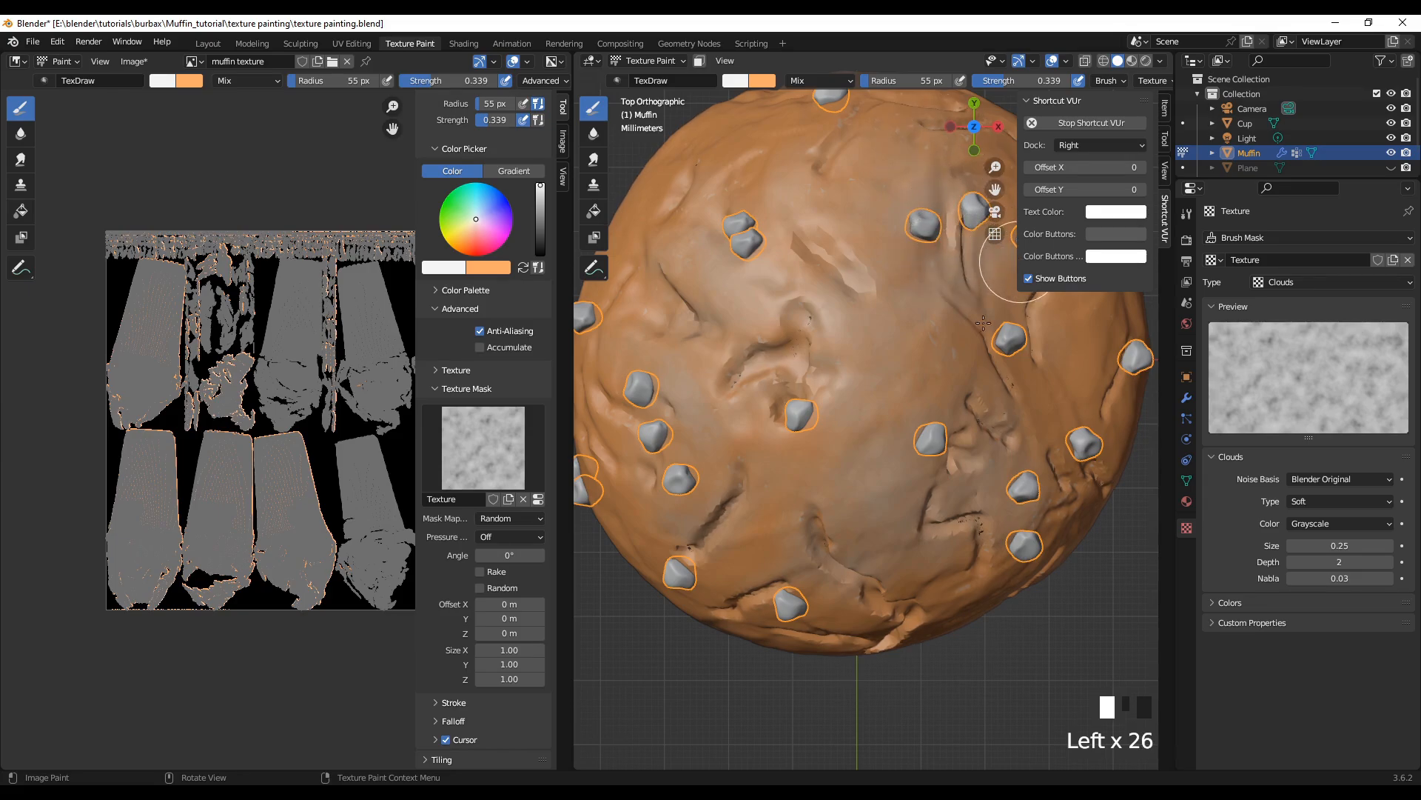
left_click(1063, 355)
left_click(1059, 374)
left_click(985, 373)
left_click(1010, 379)
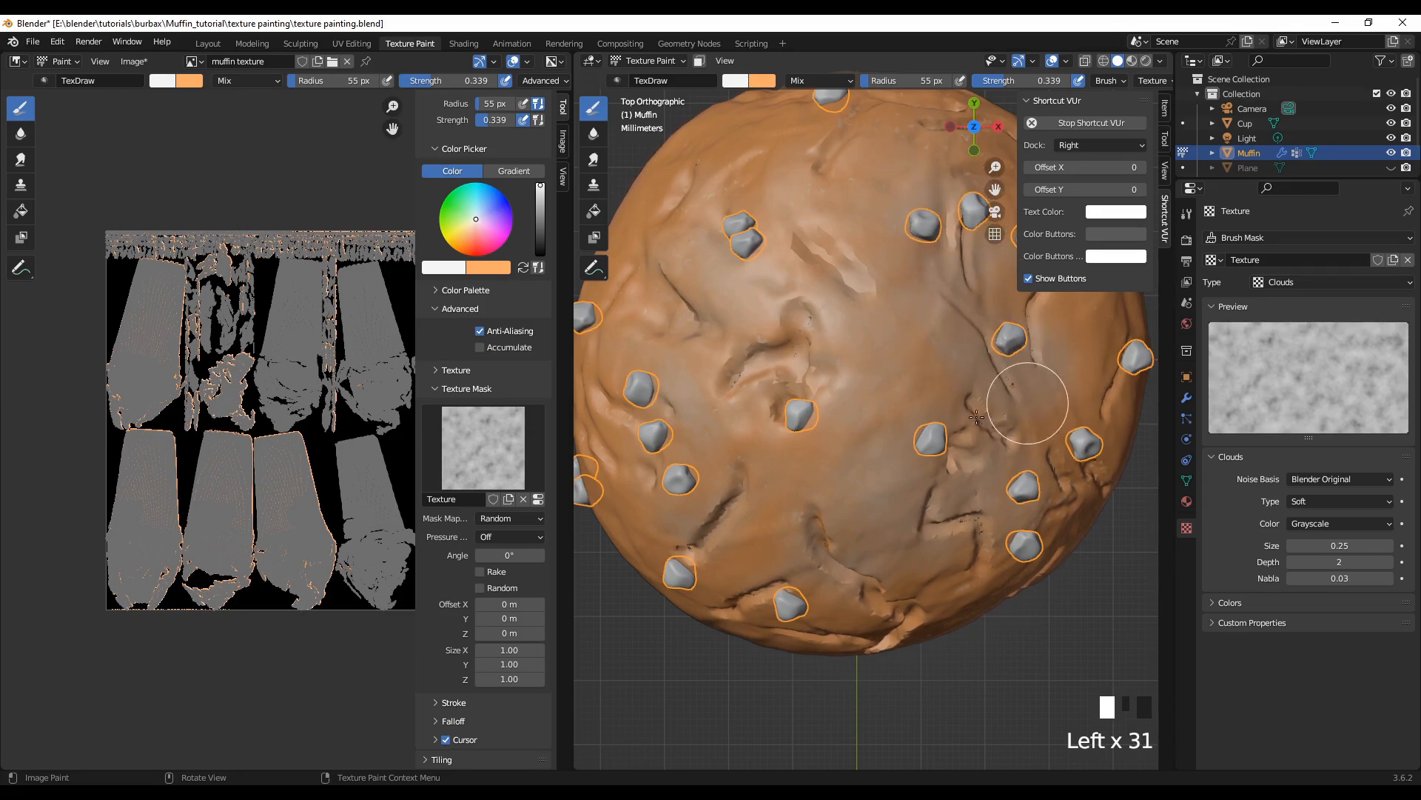
left_click(838, 428)
left_click(755, 144)
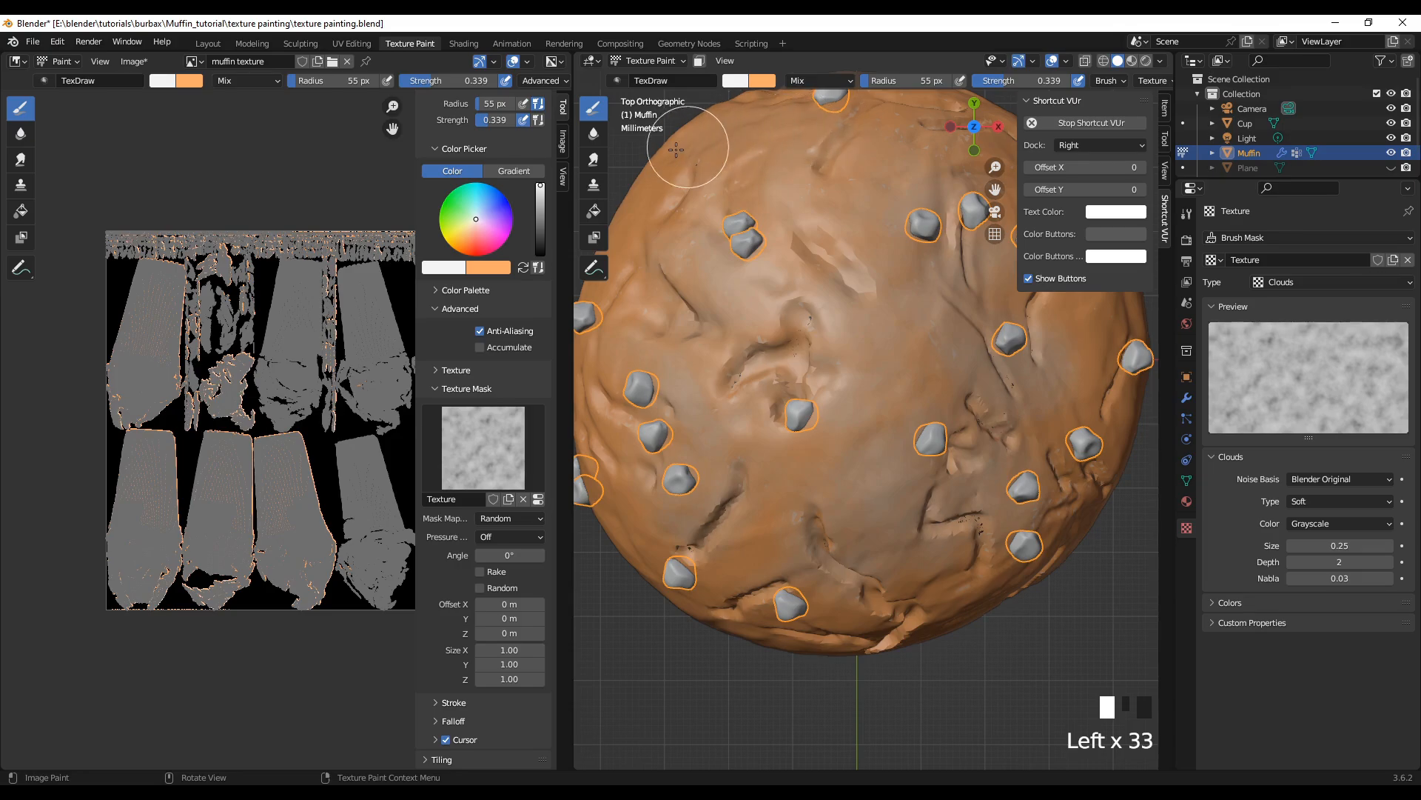
left_click_drag(700, 176, 620, 330)
mouse_move(615, 352)
left_mouse_down()
mouse_move(709, 518)
mouse_move(897, 566)
left_mouse_up()
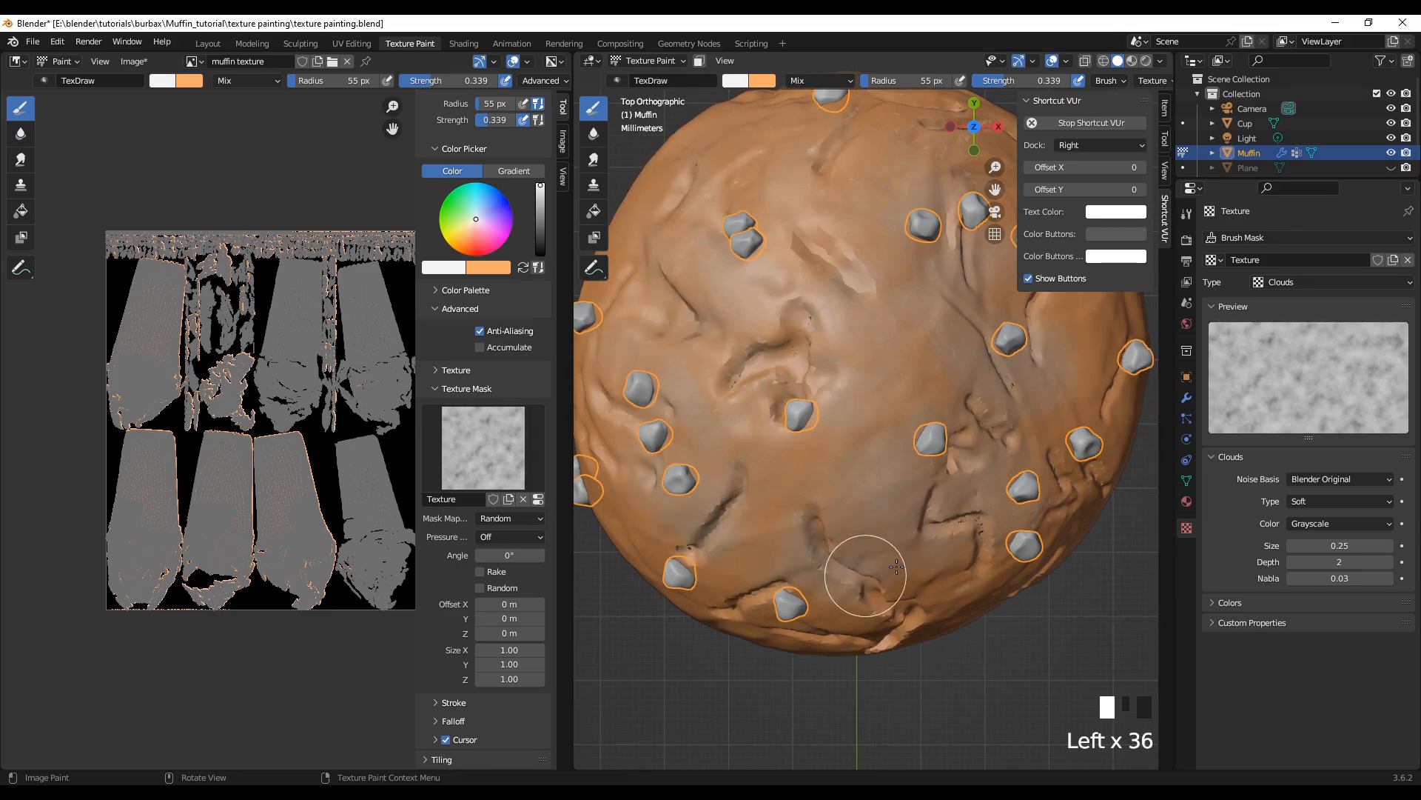
left_click(1081, 461)
left_click(709, 573)
left_click(796, 566)
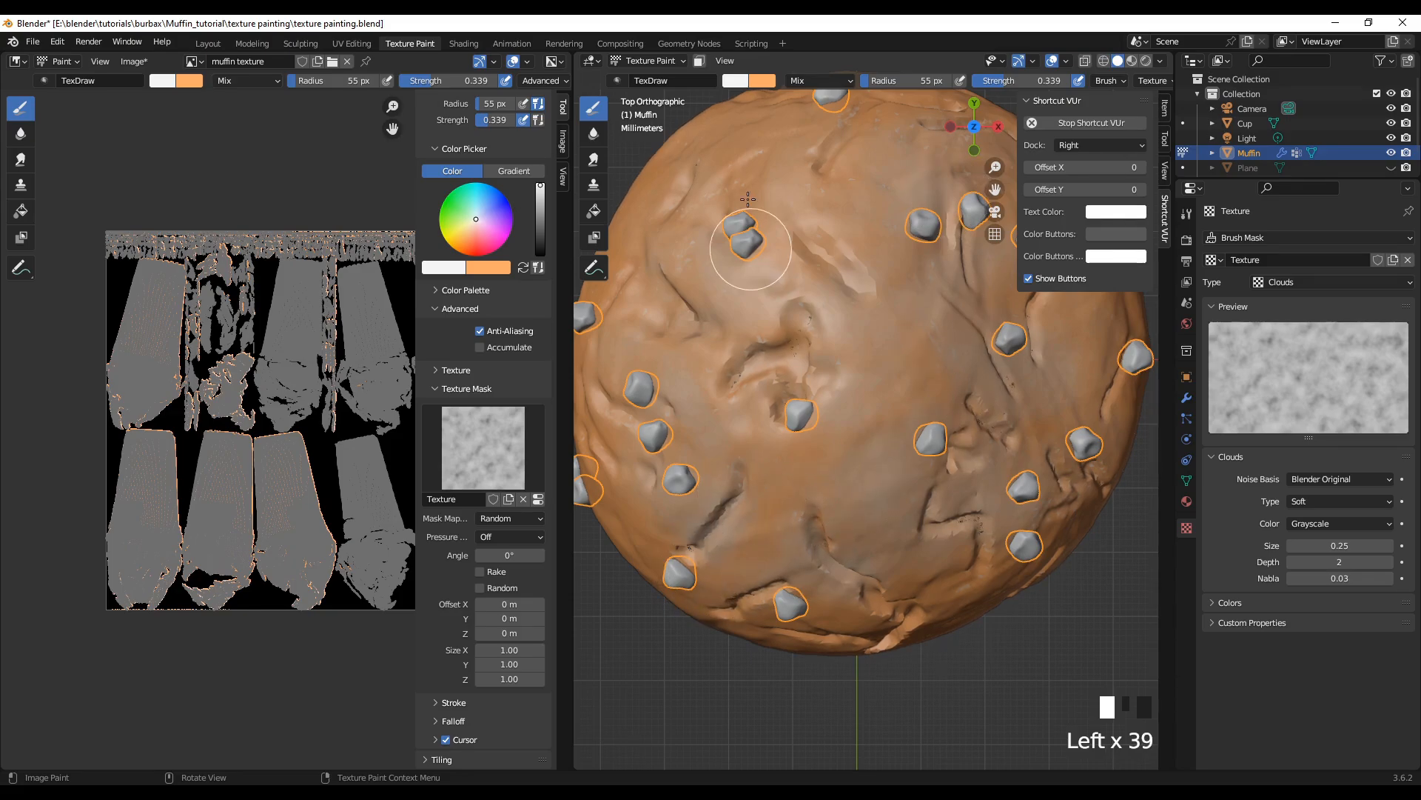
left_click(814, 150)
Step: Brush white highlights along the lower front slope of the crown, across the cracks above the cup
scroll(790, 163, "down", 5)
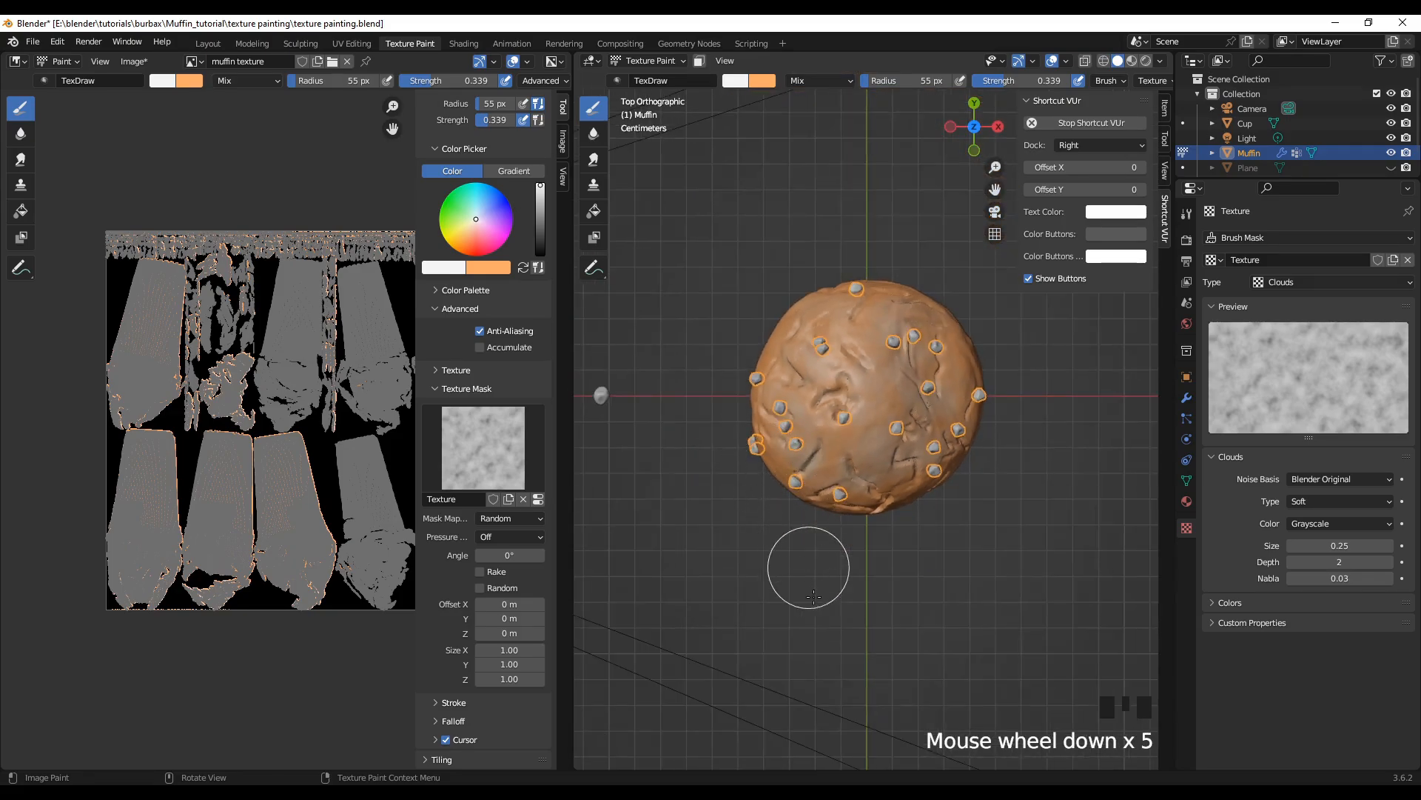
middle_click_drag(806, 571, 812, 528)
scroll(812, 527, "up", 1)
scroll(812, 527, "up", 2)
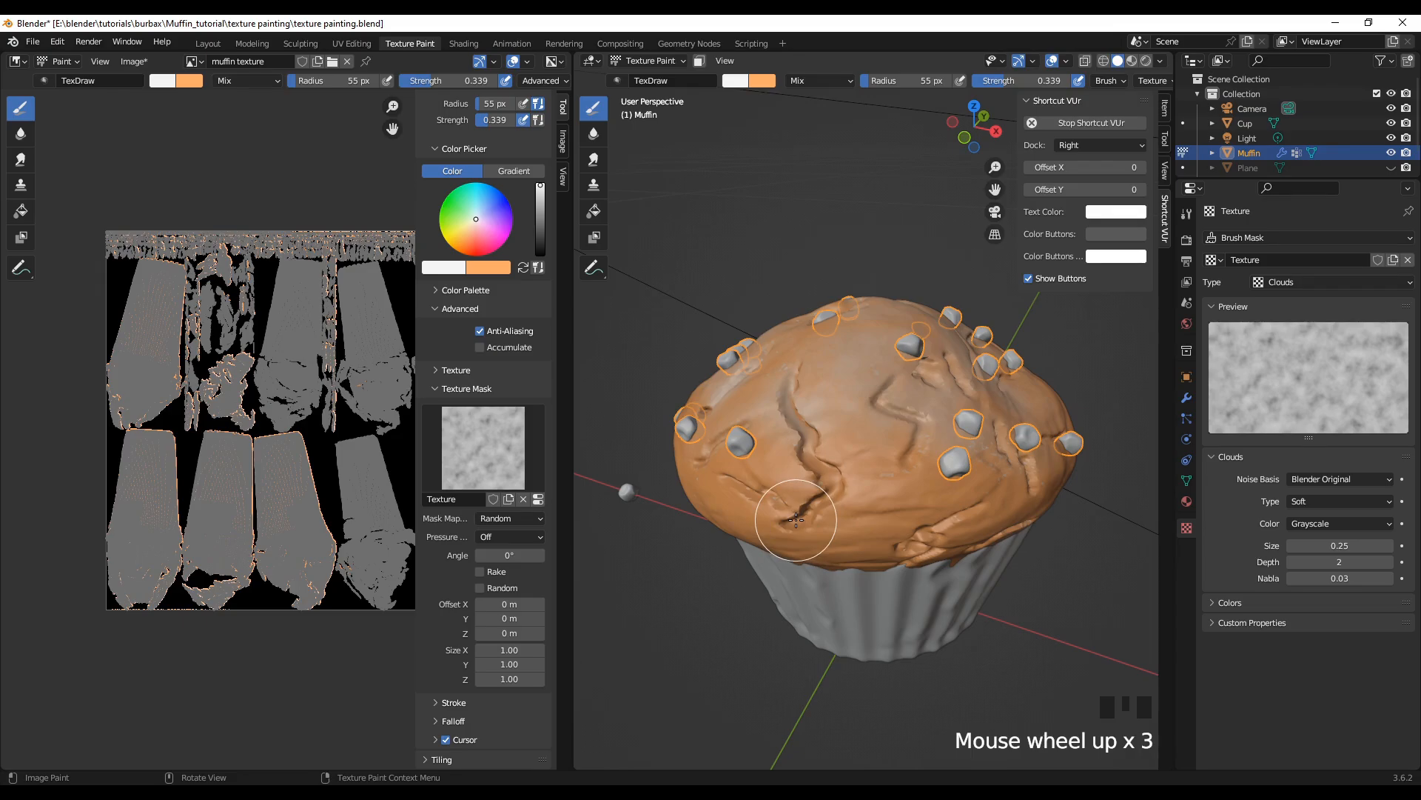
left_click_drag(807, 465, 984, 492)
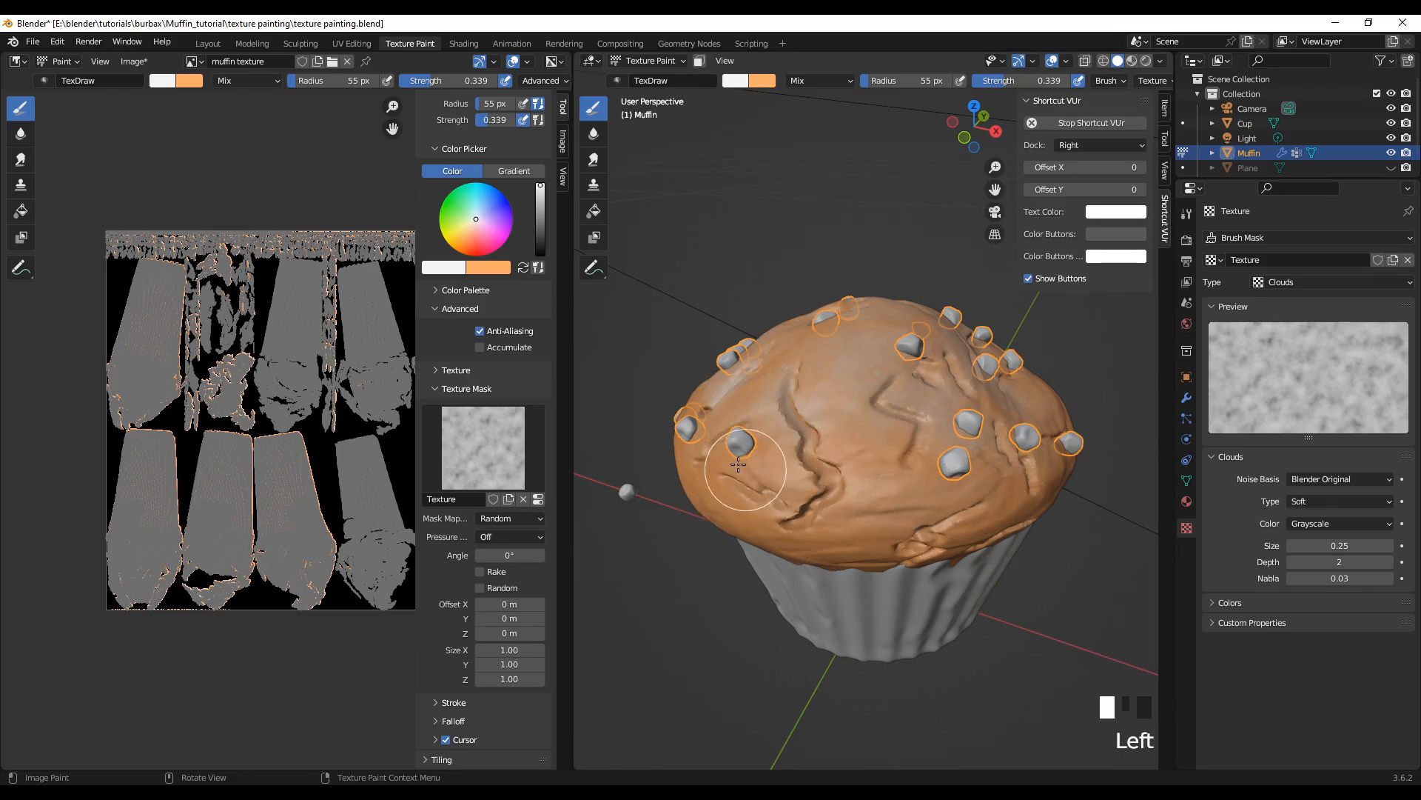
left_click_drag(738, 465, 770, 486)
Step: Work around the muffin's remaining sides, brushing white highlights over the slopes around the chips and open cracks
middle_click_drag(926, 539, 754, 603)
left_click_drag(745, 383, 1000, 445)
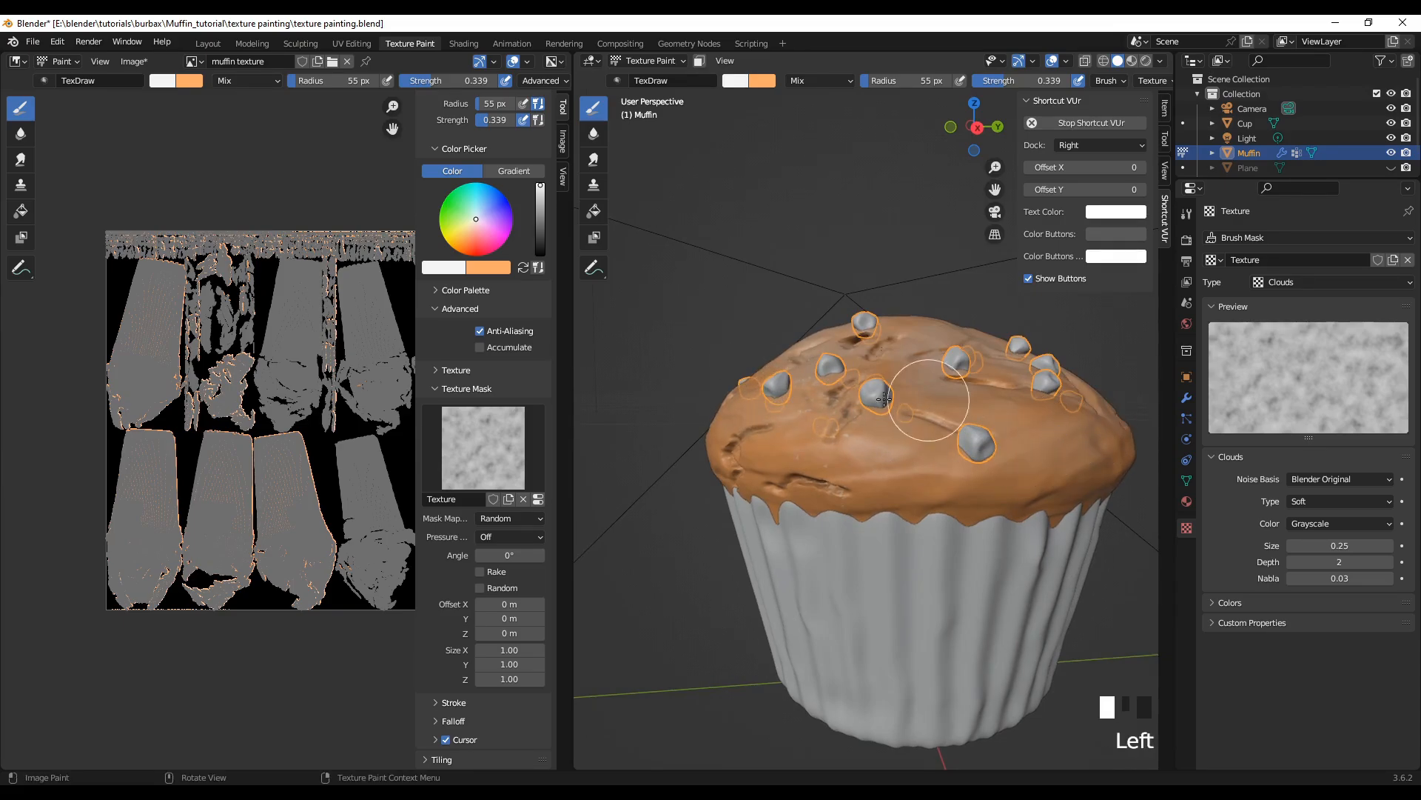
middle_click_drag(720, 564, 723, 607)
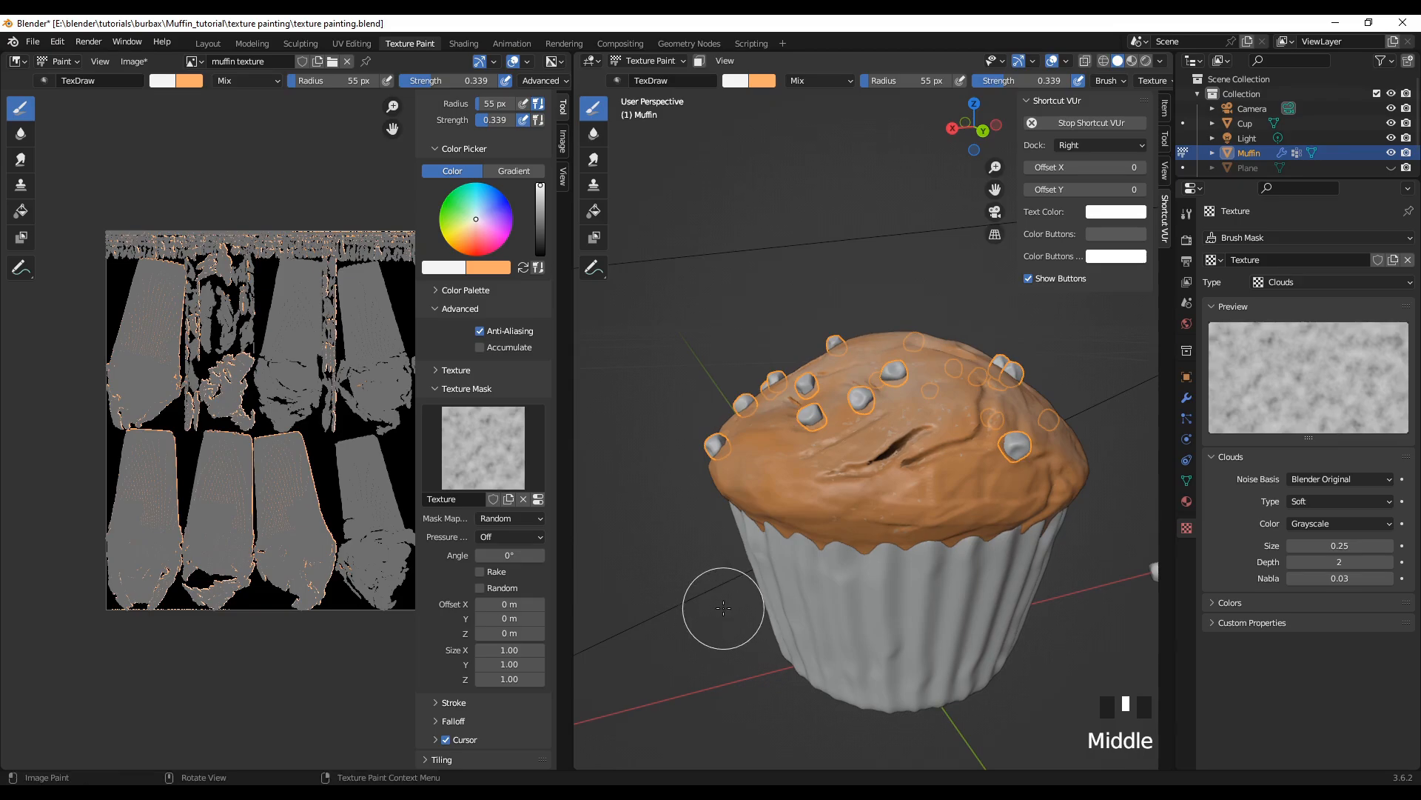
left_click_drag(796, 441, 924, 462)
left_click(978, 456)
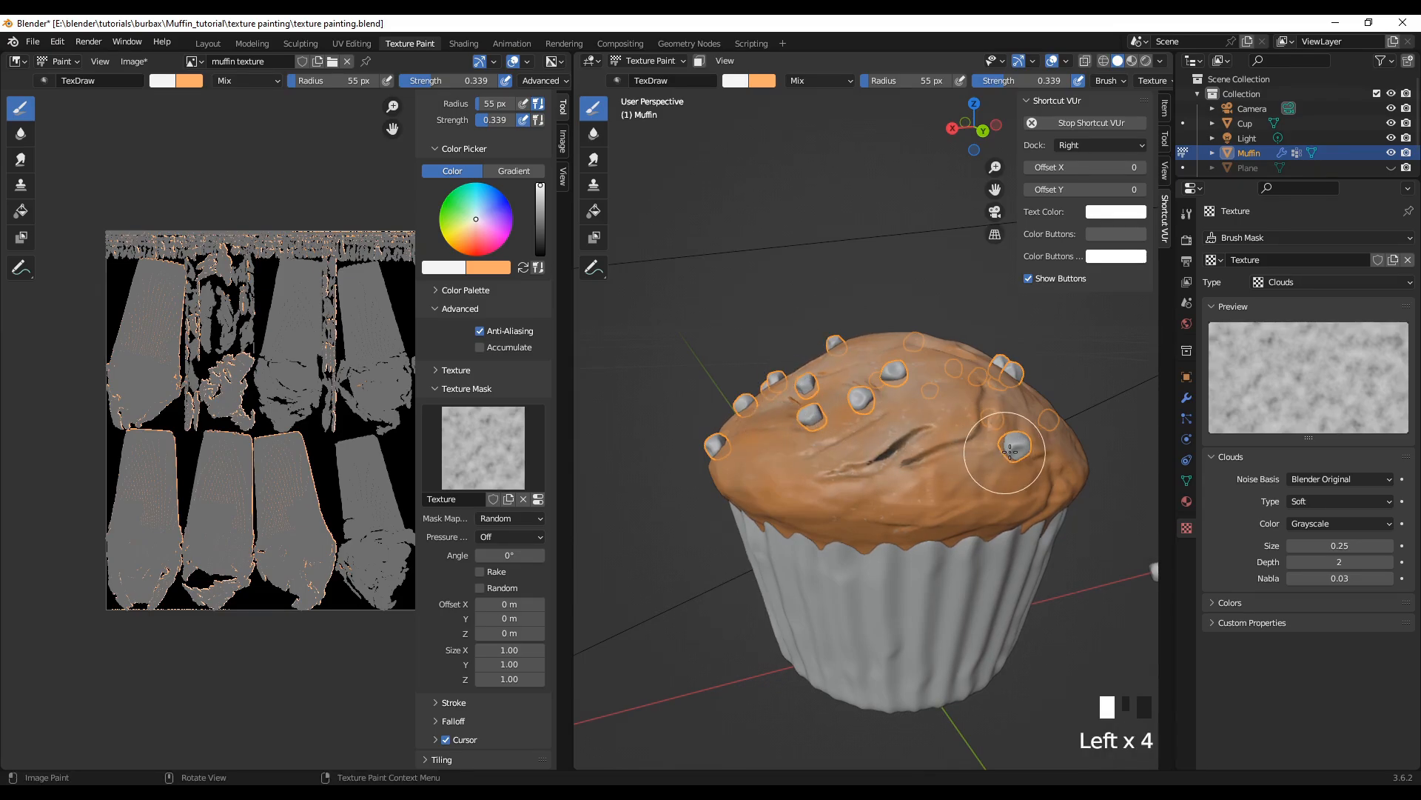
left_click(963, 449)
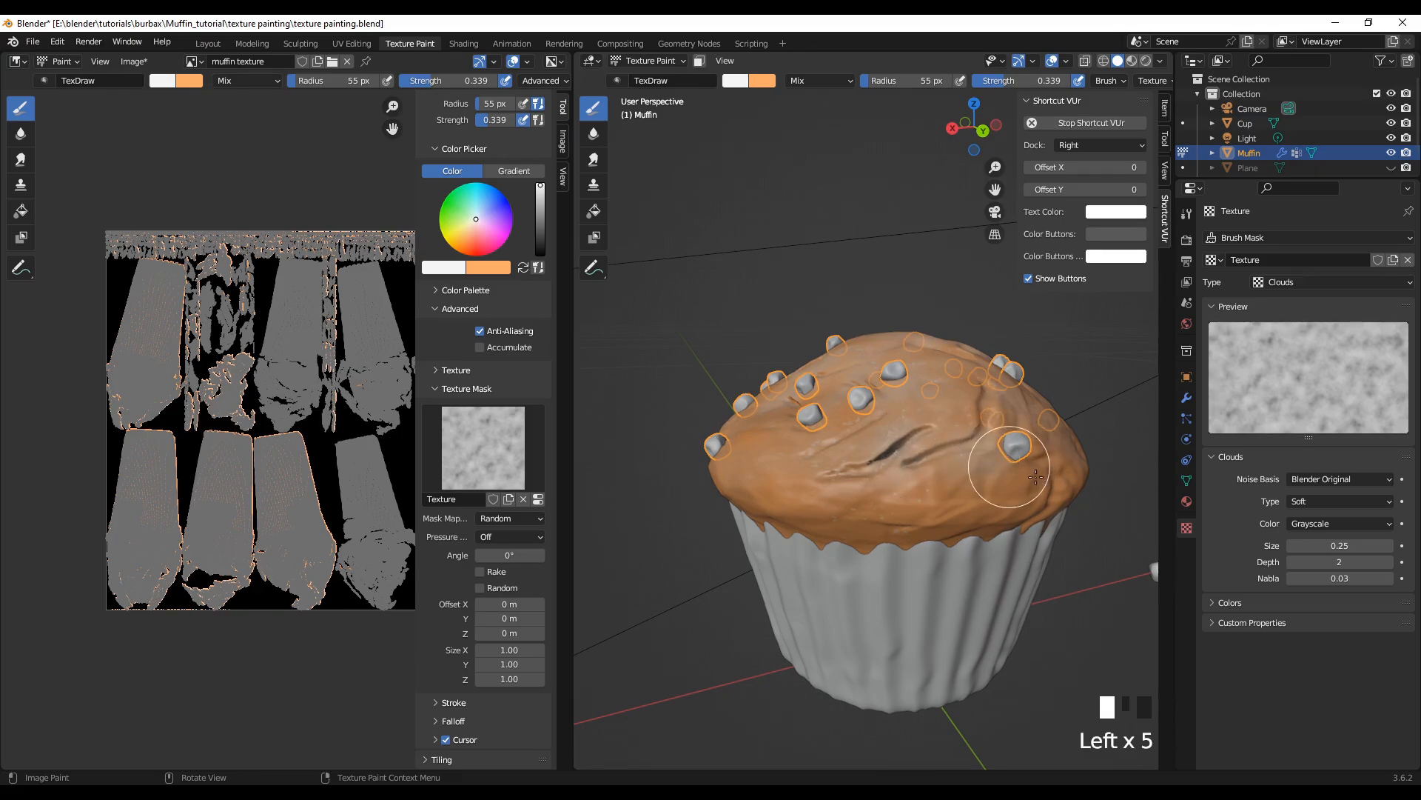
middle_click_drag(1035, 477, 733, 577)
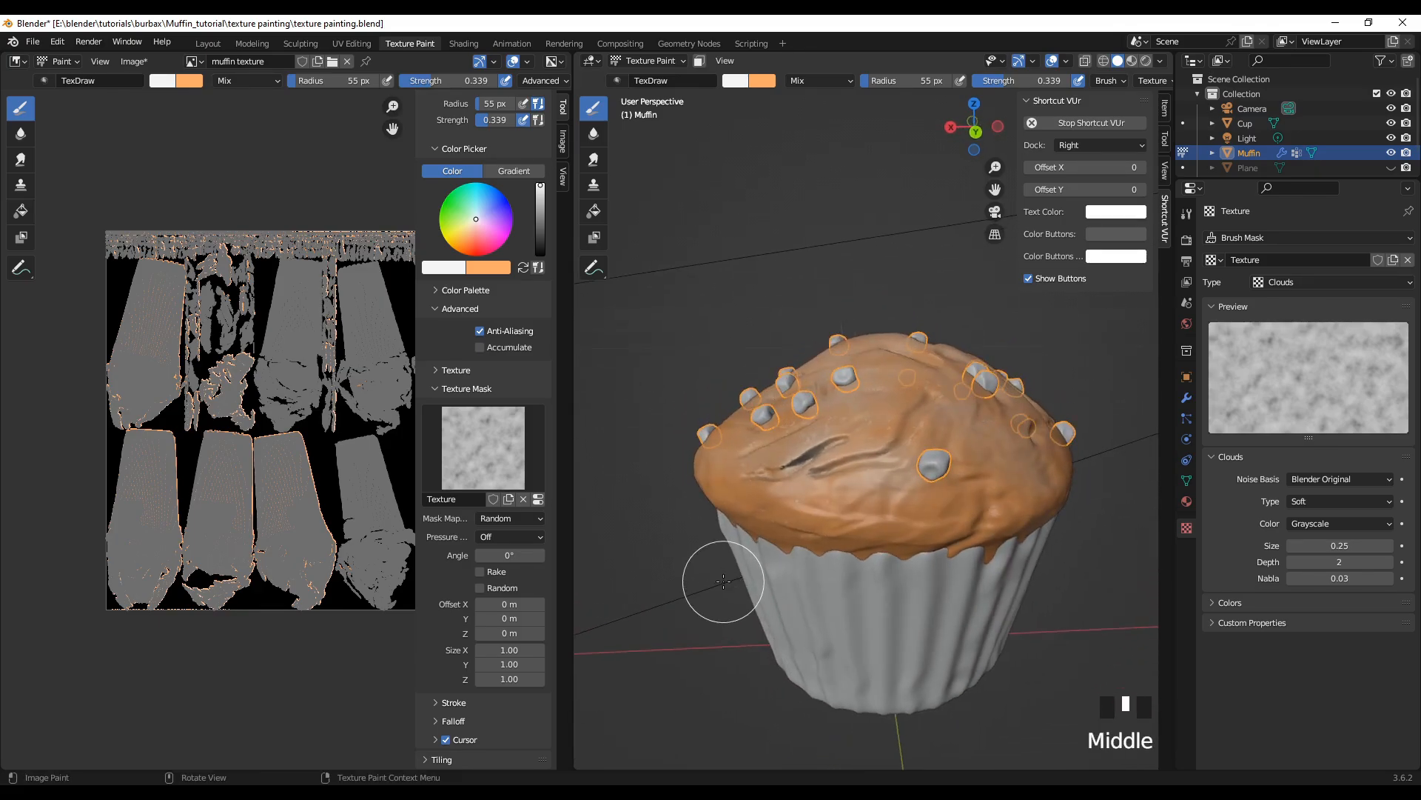
left_click(911, 407)
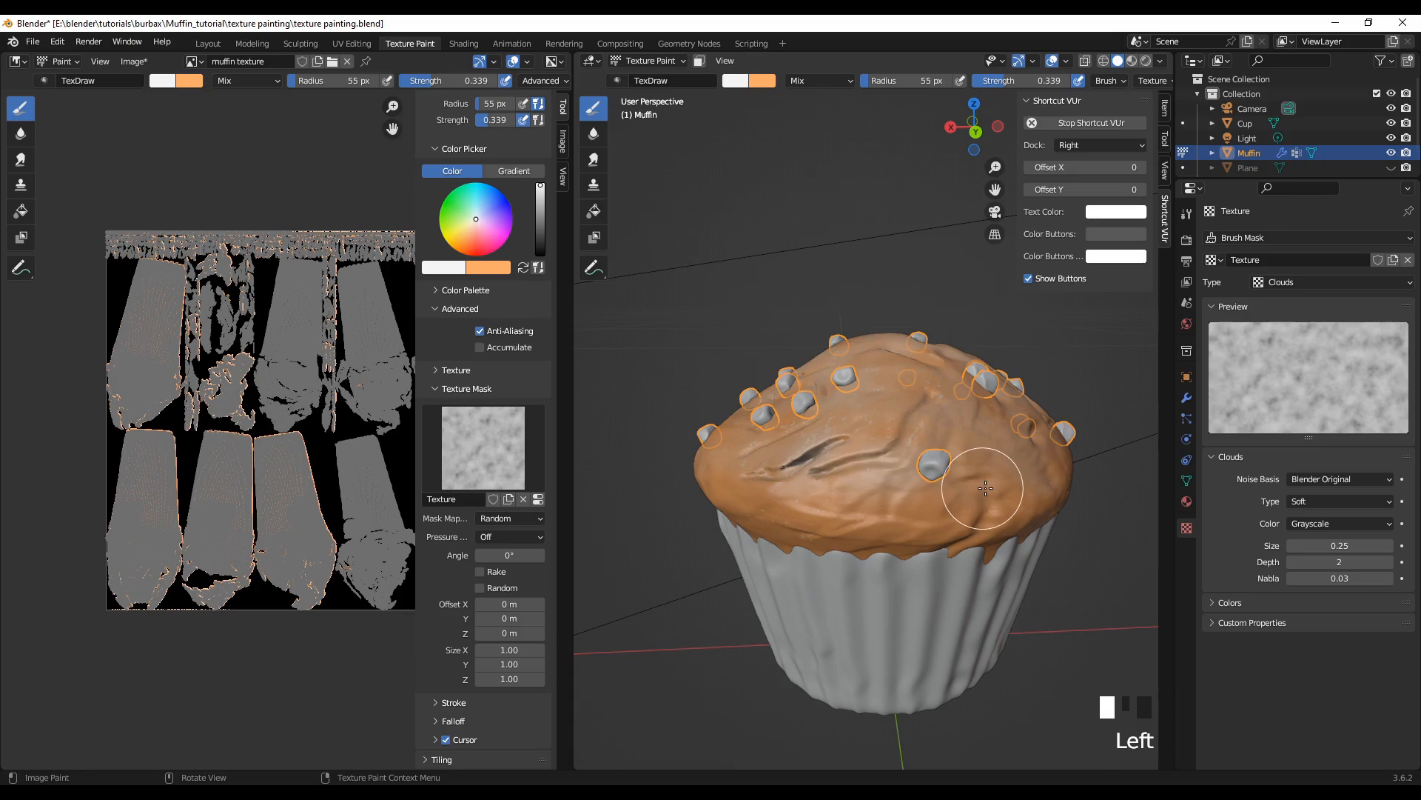
left_click(768, 432)
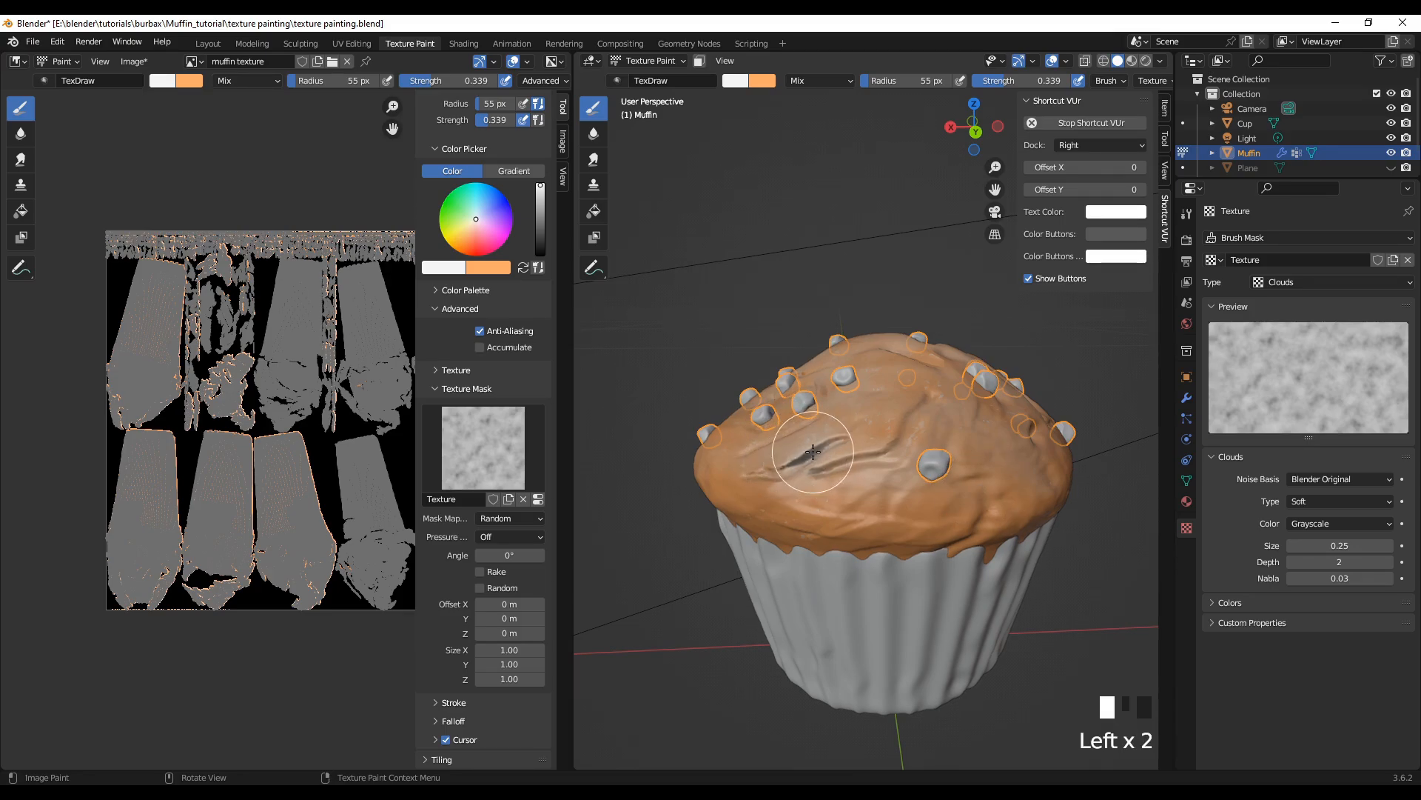
Step: Examine the highlighted crown from a distance and close up above the cup's edge for uneven coverage
scroll(812, 451, "down", 2)
mouse_move(812, 452)
middle_mouse_down()
mouse_move(890, 517)
mouse_move(889, 465)
middle_mouse_up()
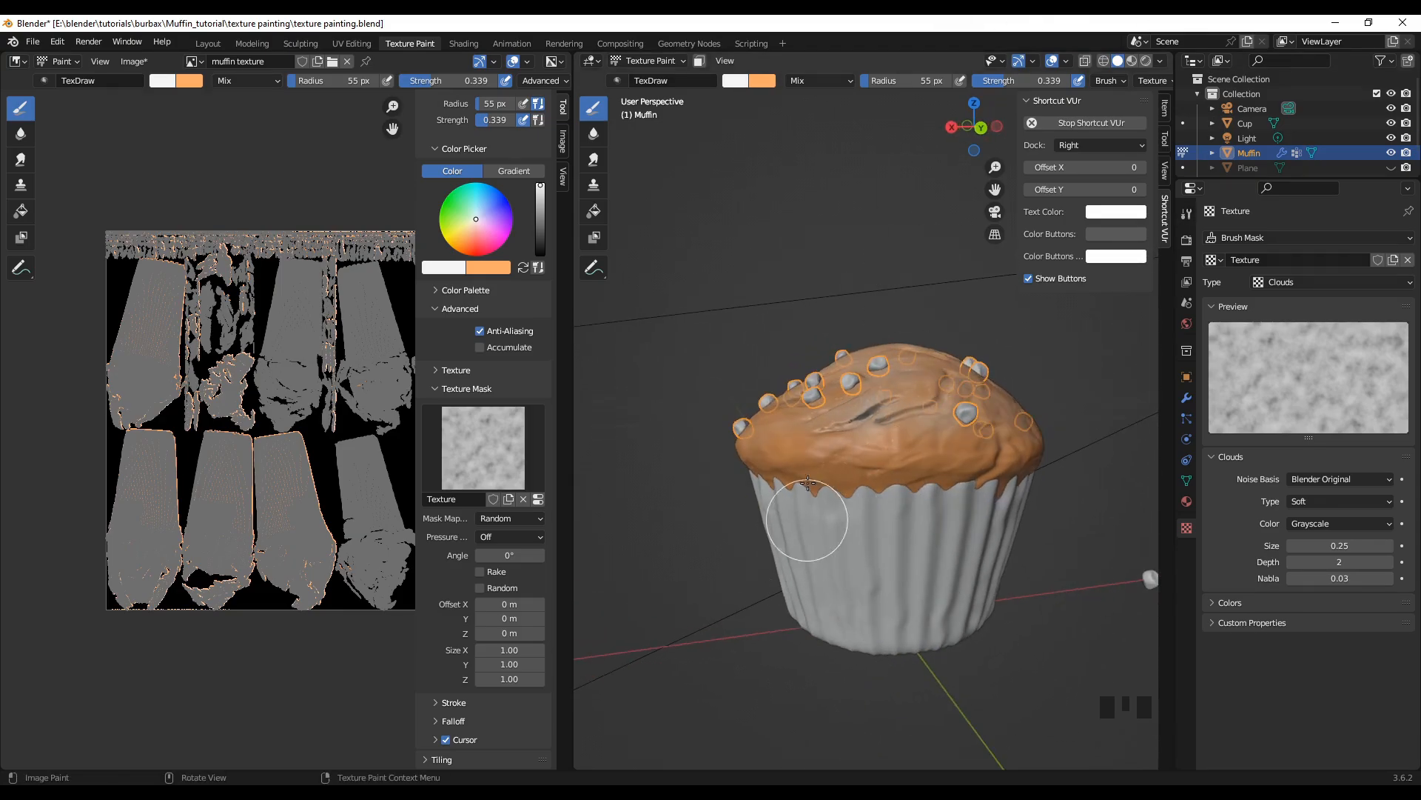
scroll(808, 484, "up", 2)
scroll(829, 544, "down", 1)
middle_click_drag(830, 544, 794, 644)
scroll(861, 541, "up", 2)
middle_click_drag(787, 555, 853, 573)
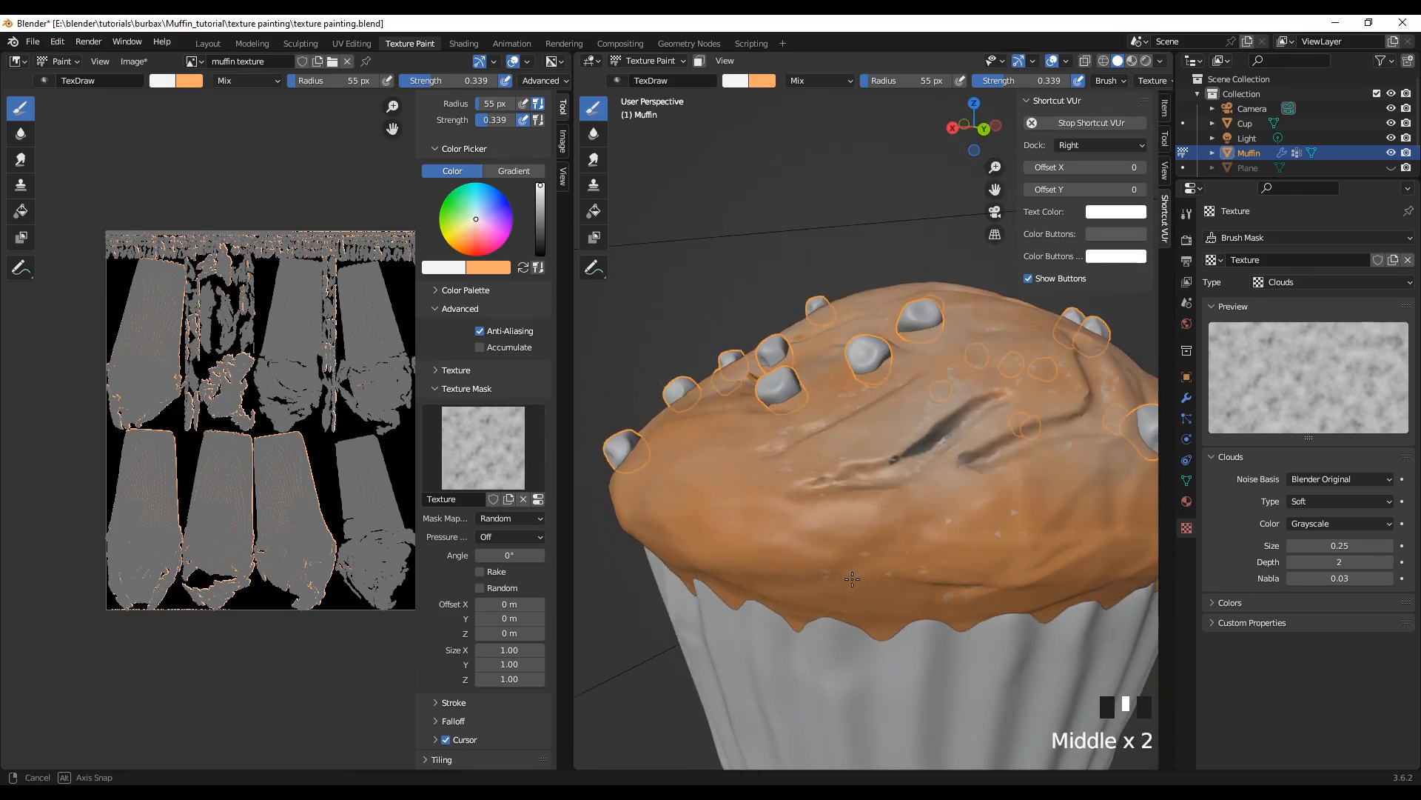
Step: Brush white highlights across the crown's slope around the hollows between the chips
middle_click_drag(935, 530, 898, 533)
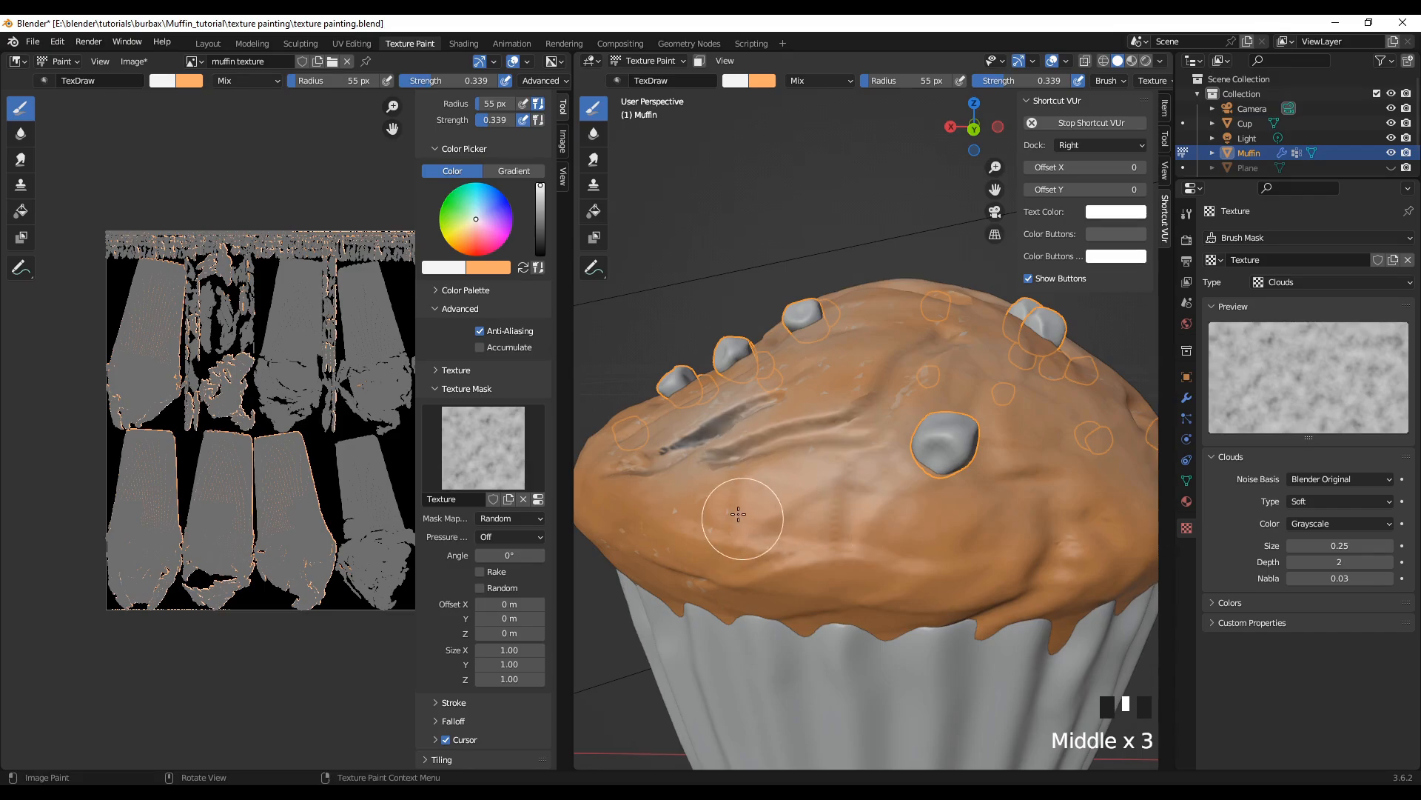
scroll(755, 517, "down", 1)
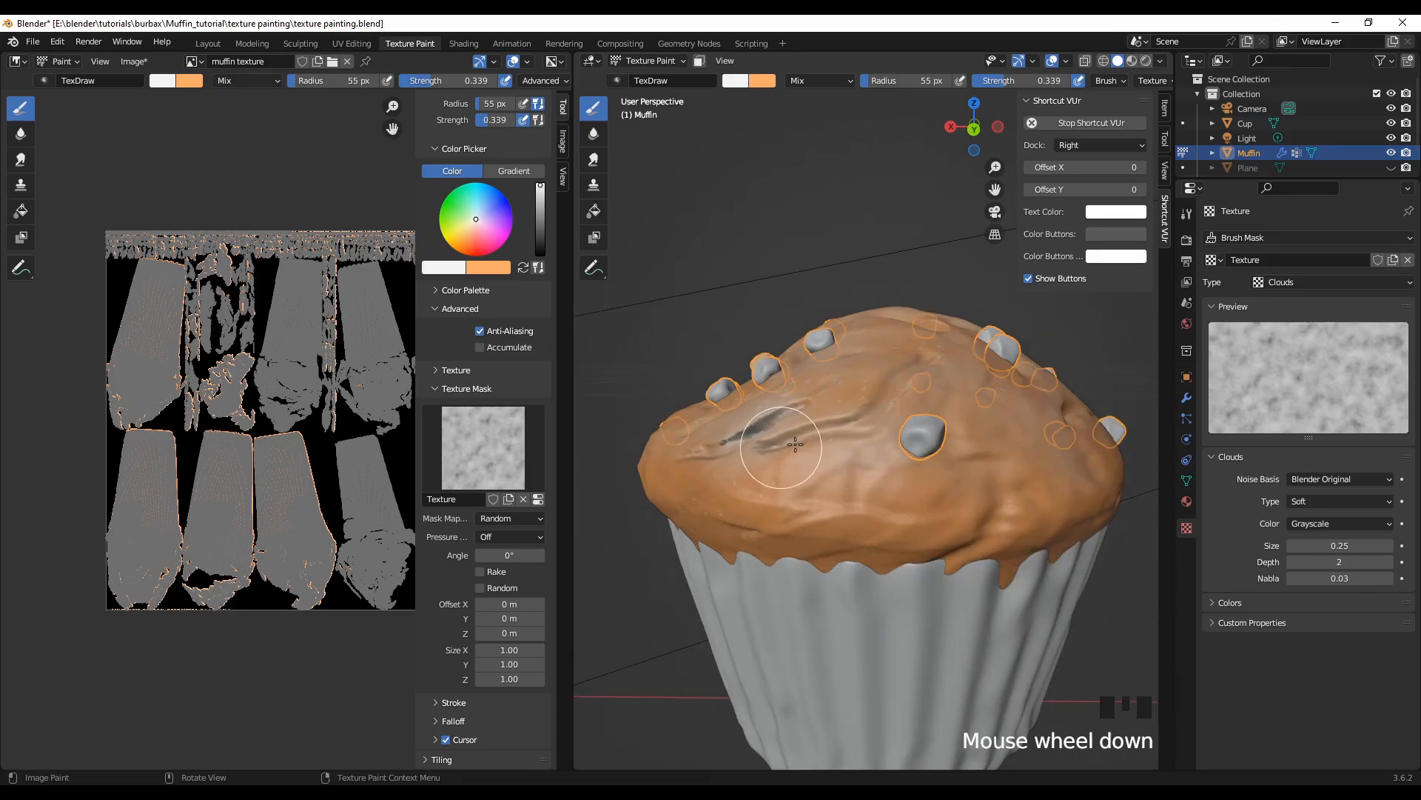
middle_click_drag(850, 596, 741, 621)
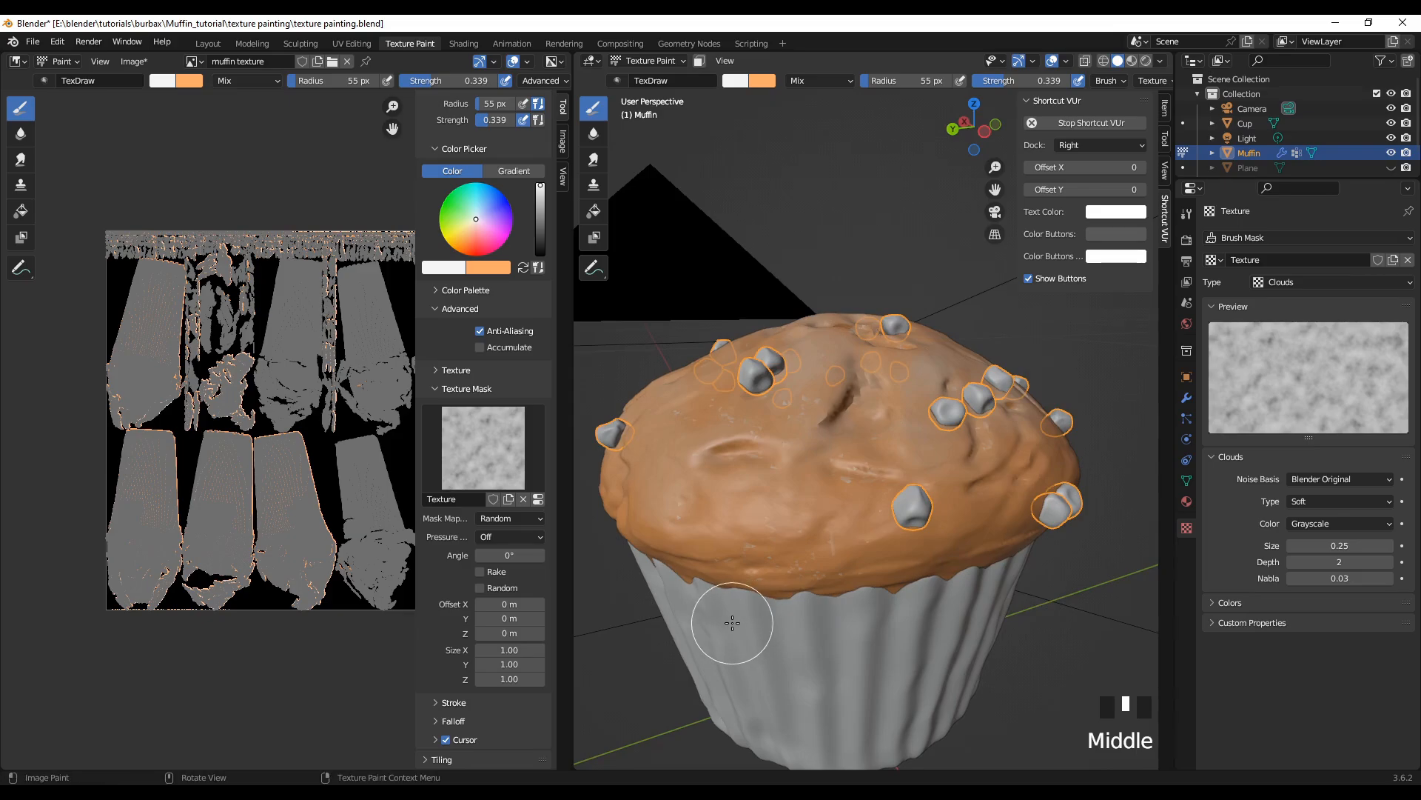
mouse_move(786, 442)
left_mouse_down()
mouse_move(879, 465)
mouse_move(990, 450)
mouse_move(1043, 467)
left_mouse_up()
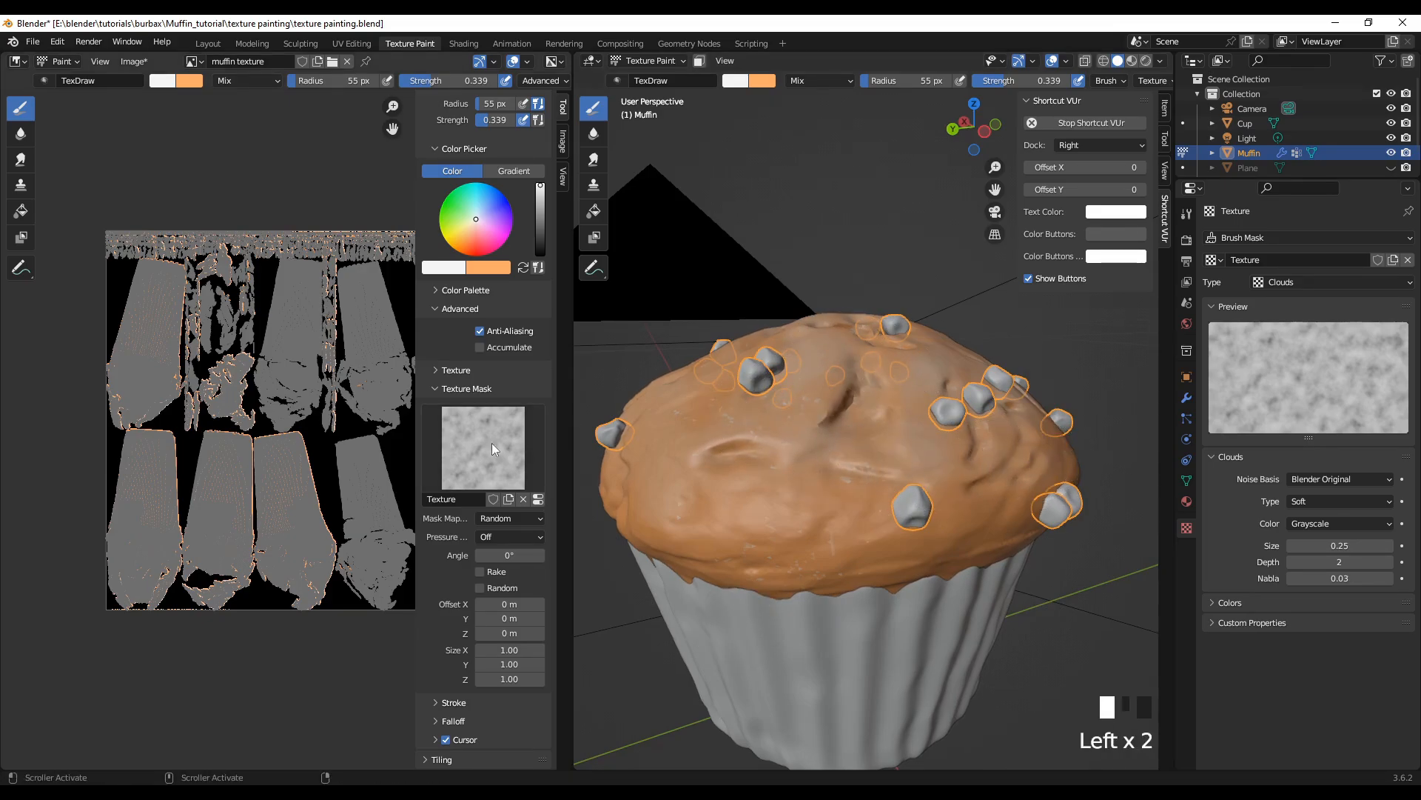
Step: Swap the brush to light orange and brush over the large dark crack on the crown's front slope
left_click(522, 268)
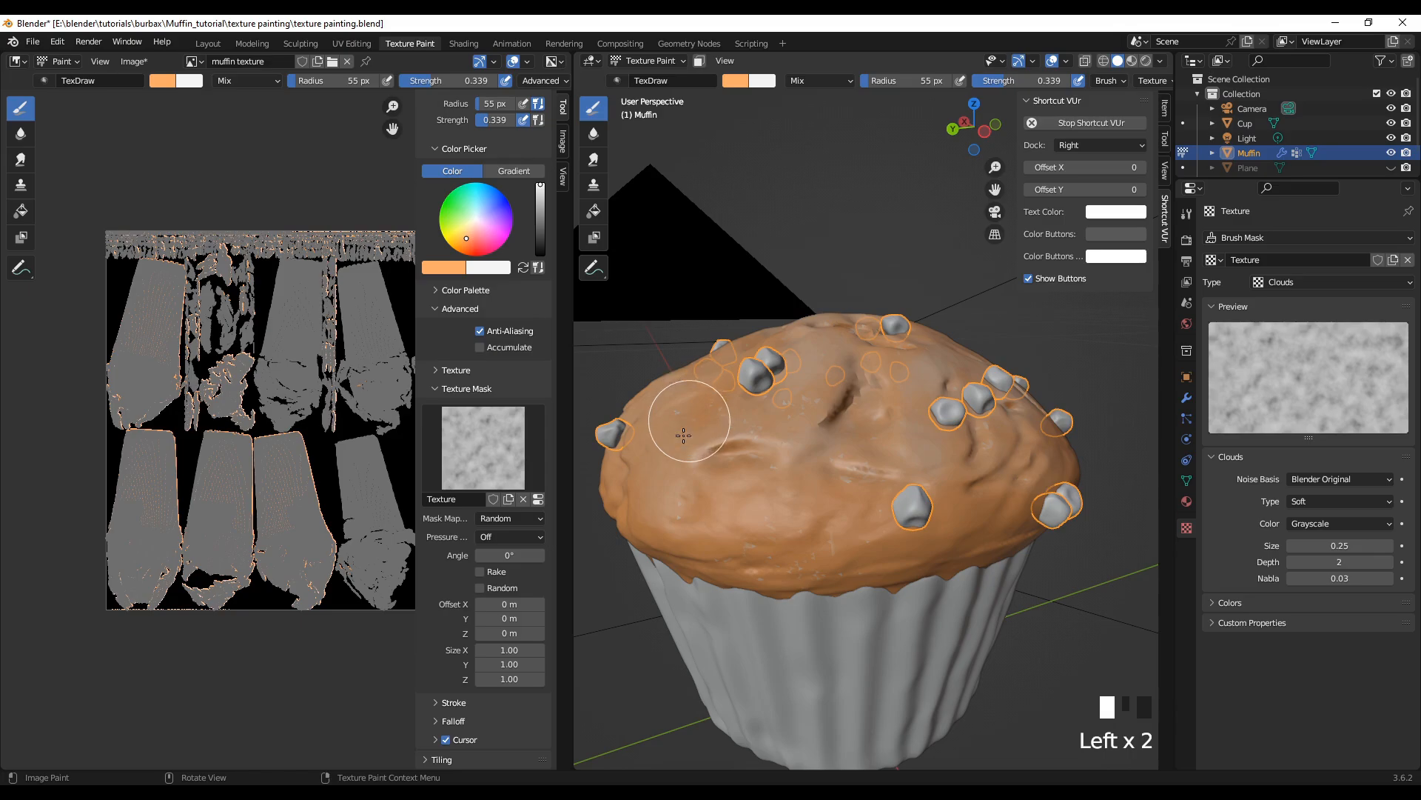
middle_click_drag(679, 657, 892, 669)
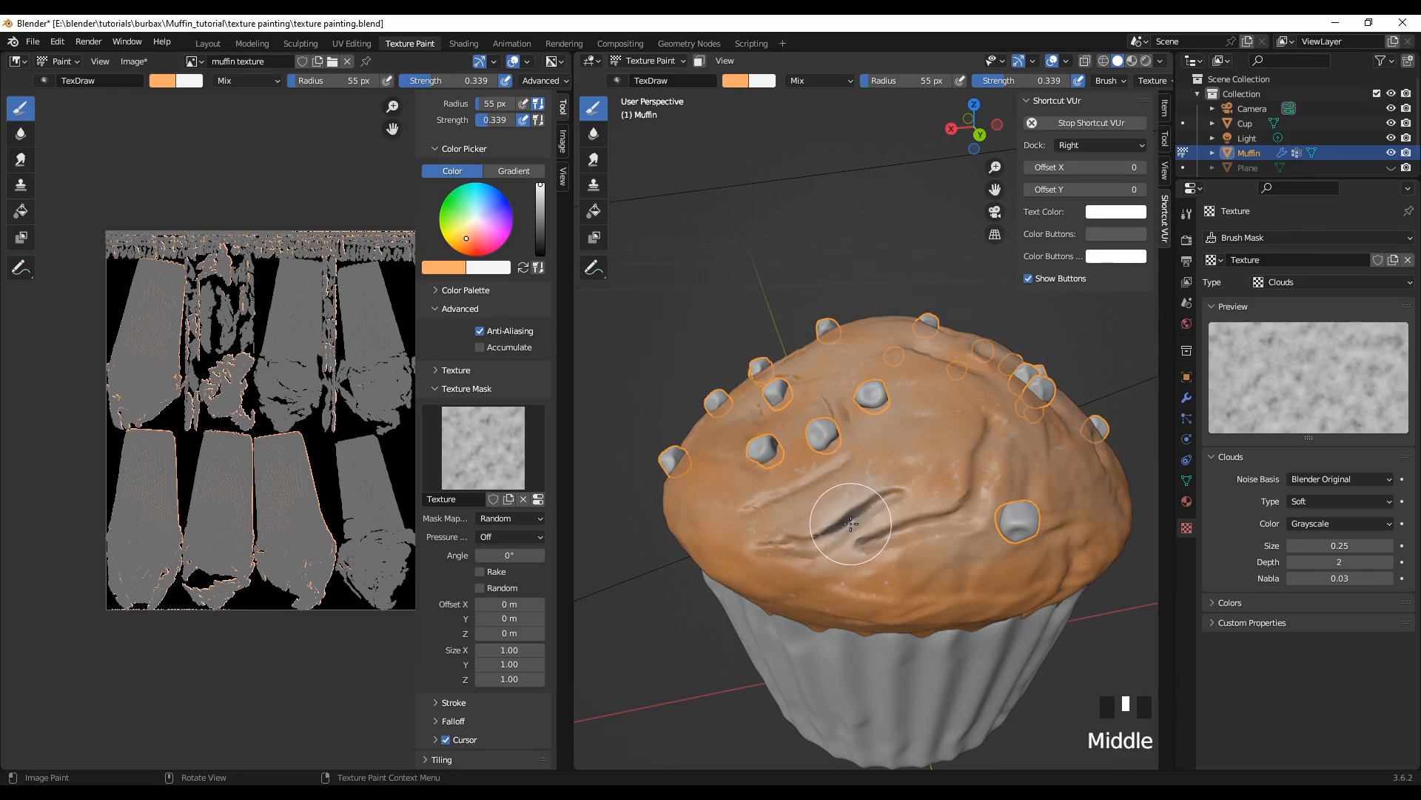
left_click_drag(851, 524, 865, 514)
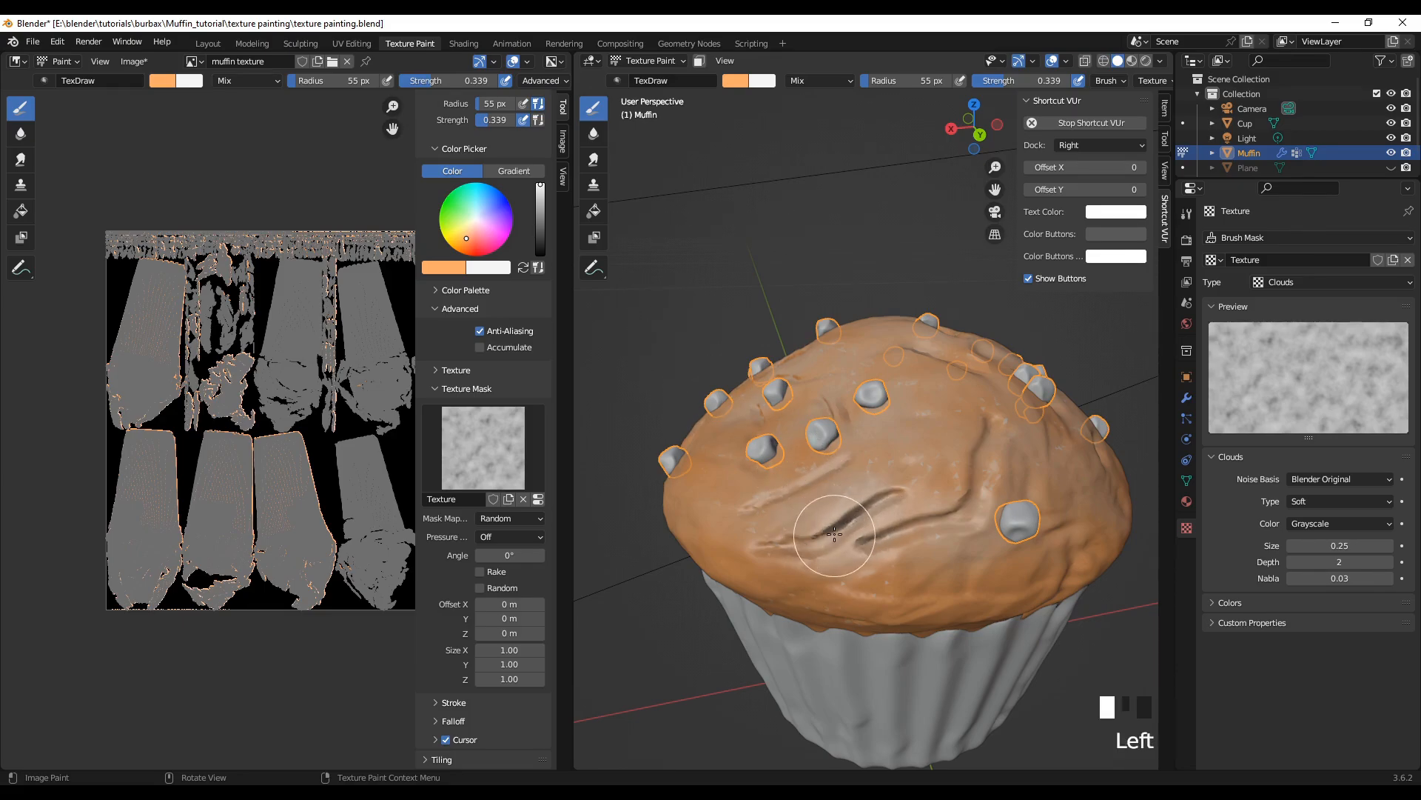
middle_click_drag(830, 520, 846, 444)
Step: Raise the brush strength to 1.000 and cover the dark front cracks with light orange
scroll(845, 444, "up", 1)
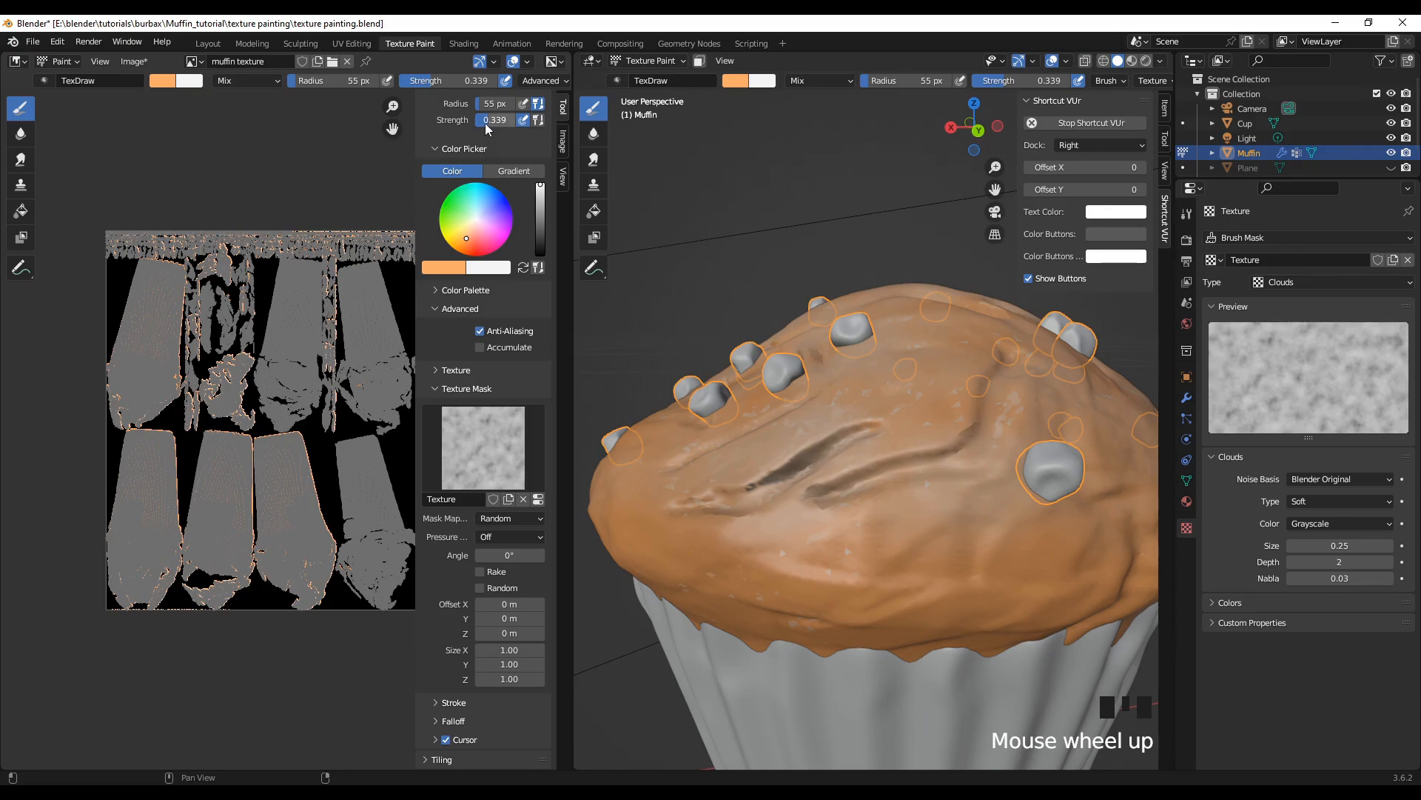
left_click_drag(485, 124, 517, 123)
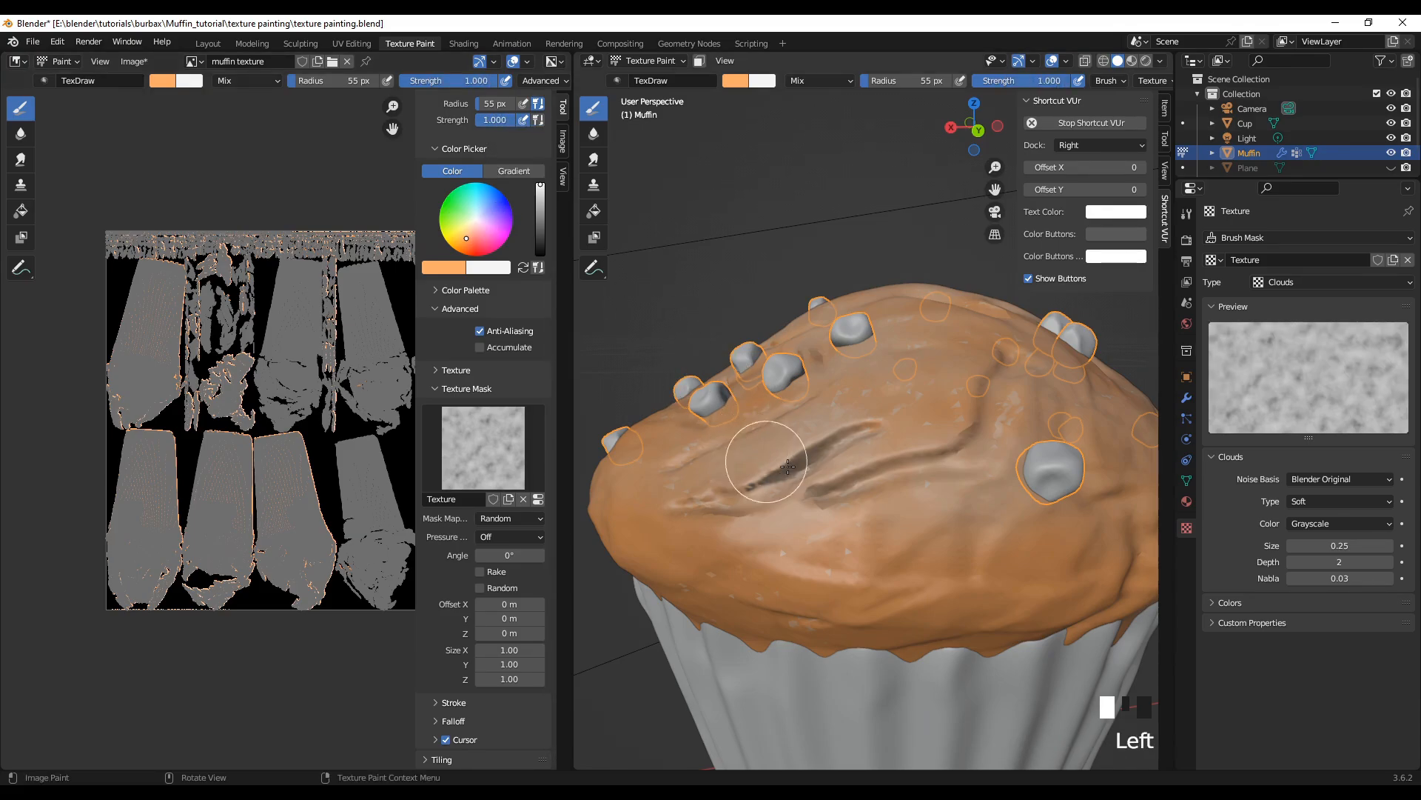
mouse_move(787, 467)
left_mouse_down()
mouse_move(804, 463)
mouse_move(799, 444)
mouse_move(749, 485)
mouse_move(885, 430)
mouse_move(819, 491)
mouse_move(904, 476)
mouse_move(980, 428)
mouse_move(979, 476)
mouse_move(999, 501)
mouse_move(976, 501)
left_mouse_up()
left_click_drag(855, 485, 744, 486)
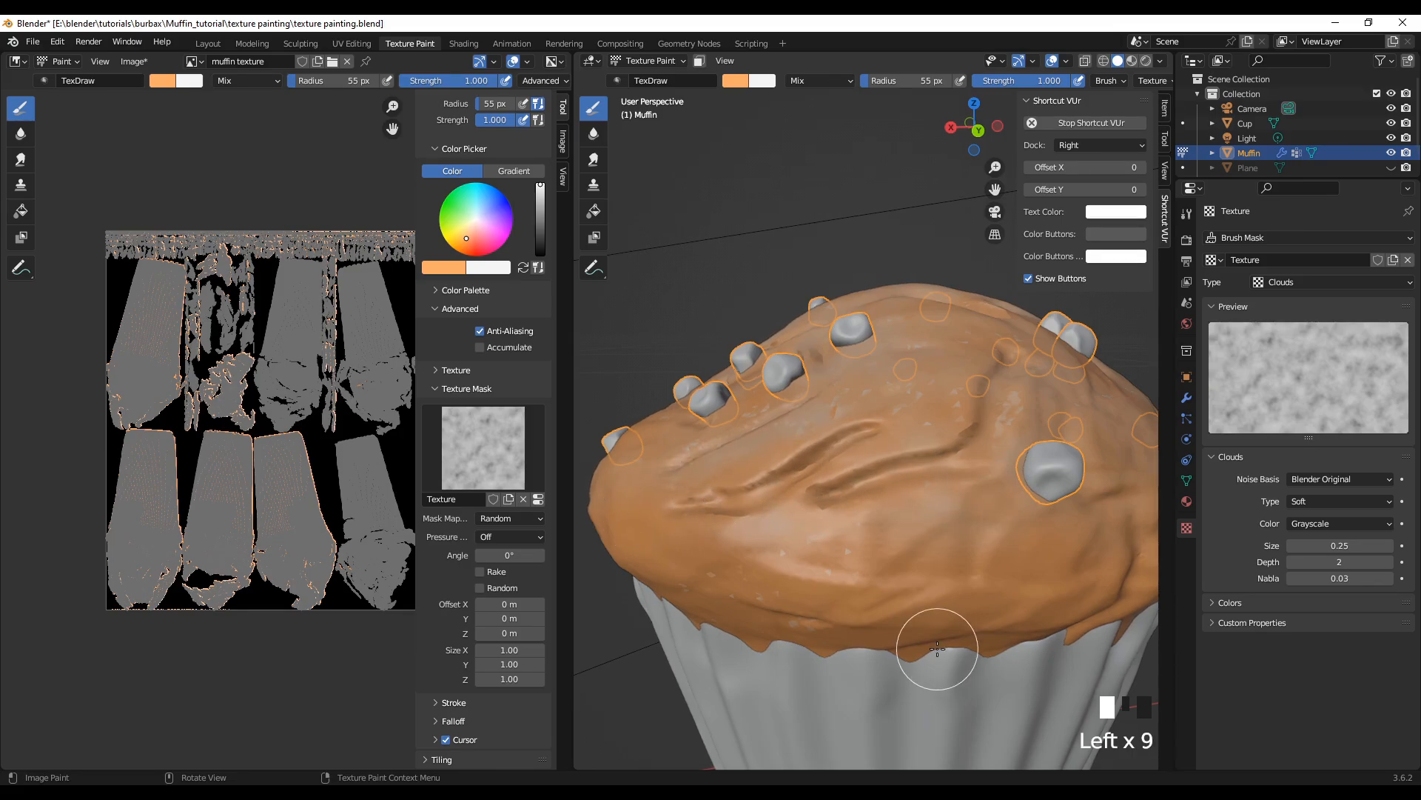
Step: Paint light orange along the narrow upright crack above the single chip on the crown's adjoining side
mouse_move(936, 651)
middle_mouse_down()
mouse_move(750, 663)
mouse_move(639, 651)
middle_mouse_up()
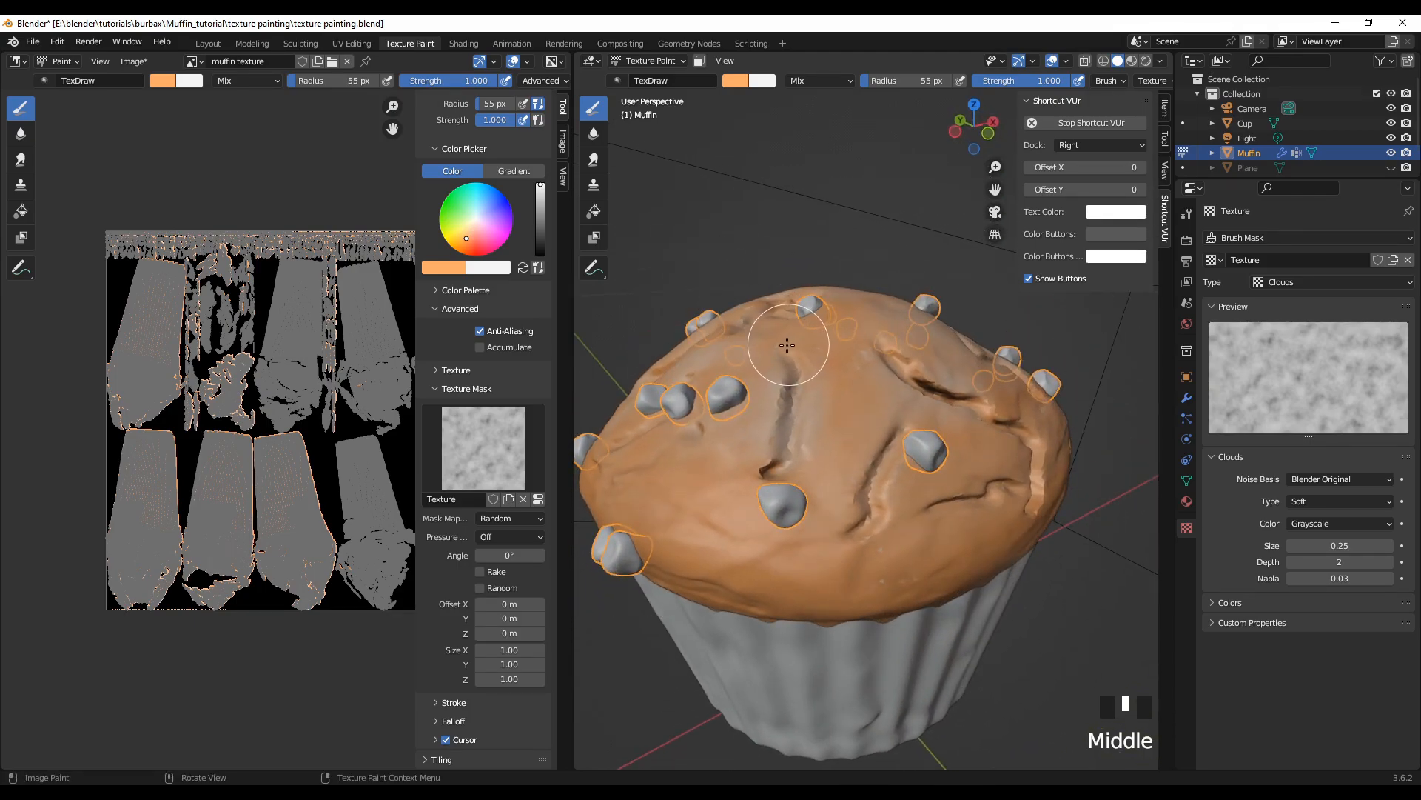
left_click_drag(789, 374, 775, 469)
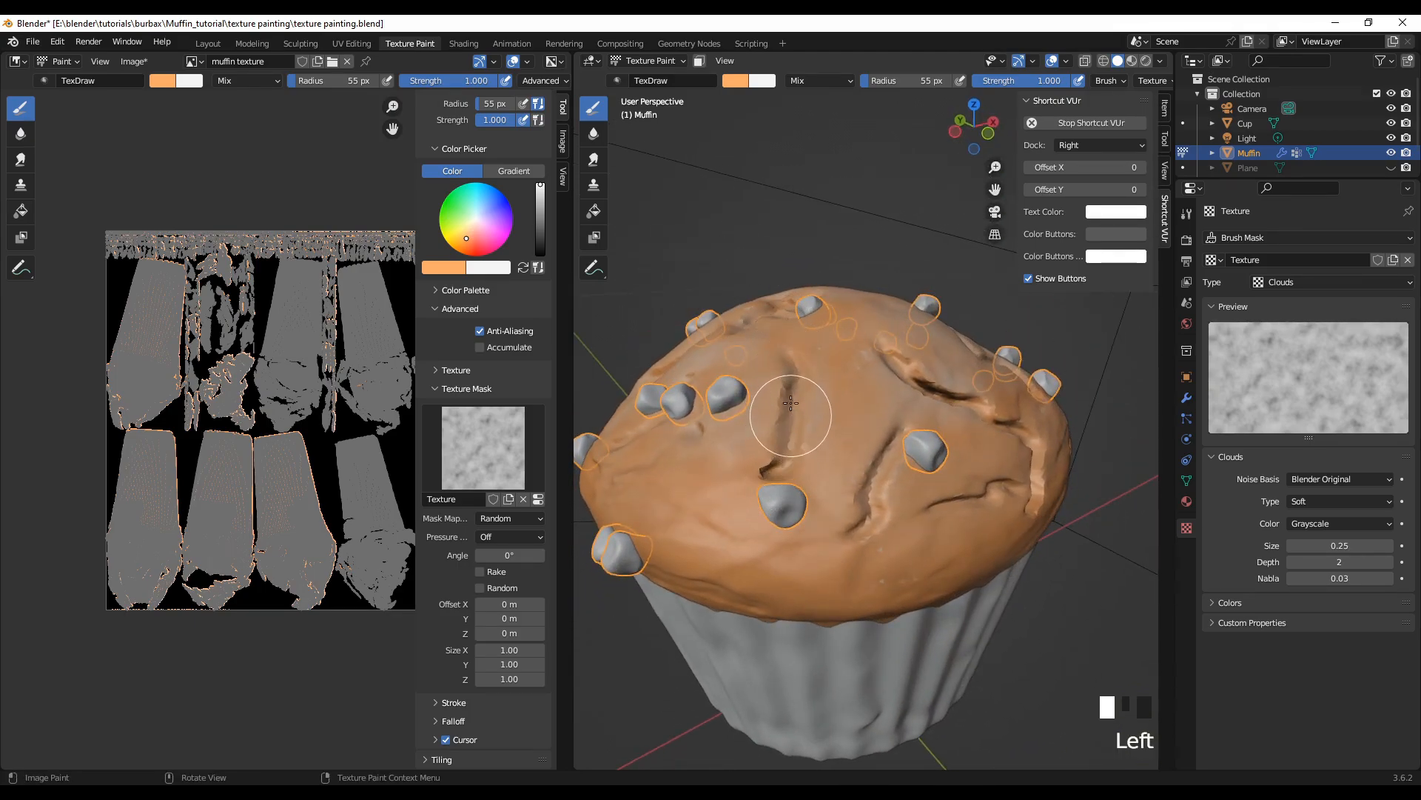
left_click_drag(789, 392, 783, 433)
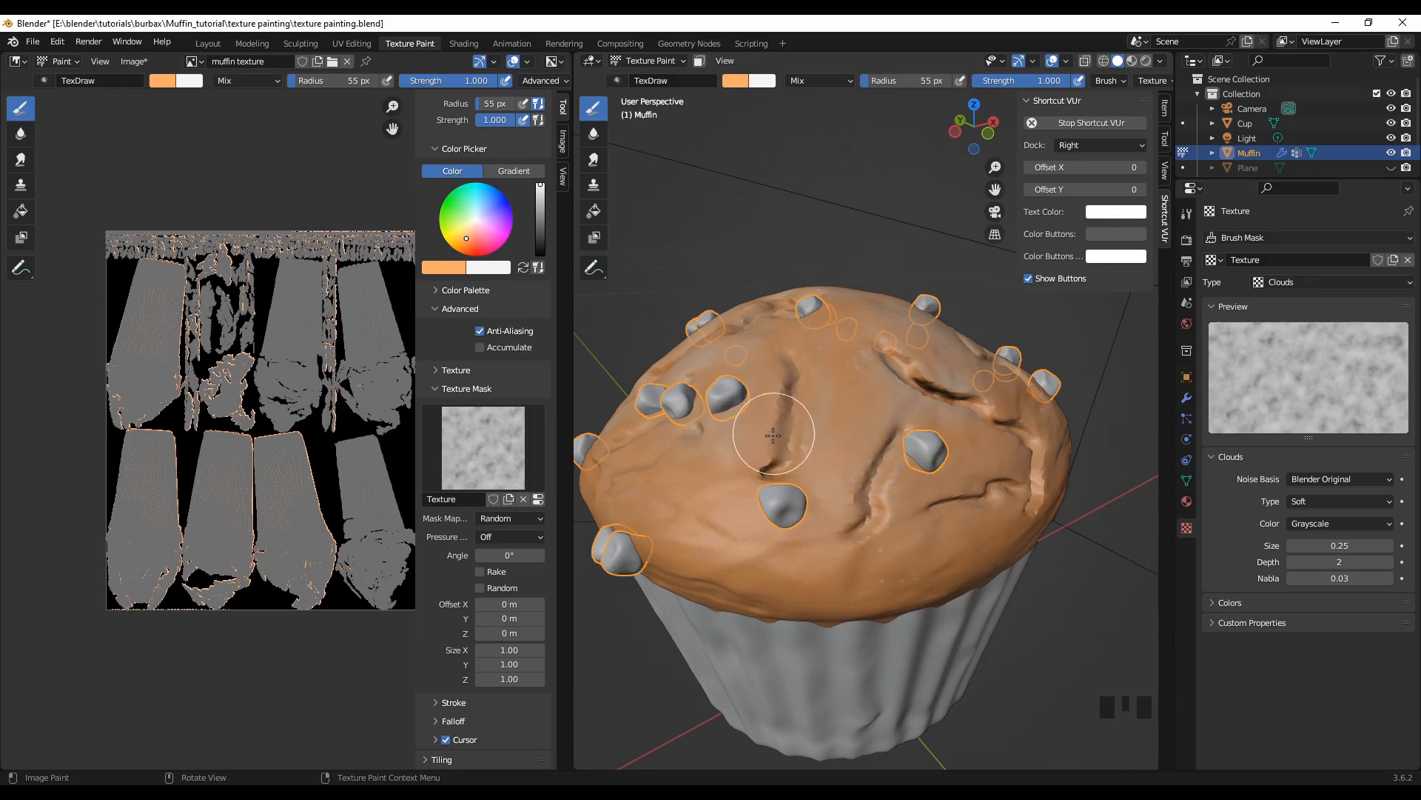
Step: Paint light orange along the long jagged crack and the shorter cracks below it, around the central chip
middle_click_drag(790, 550, 768, 539)
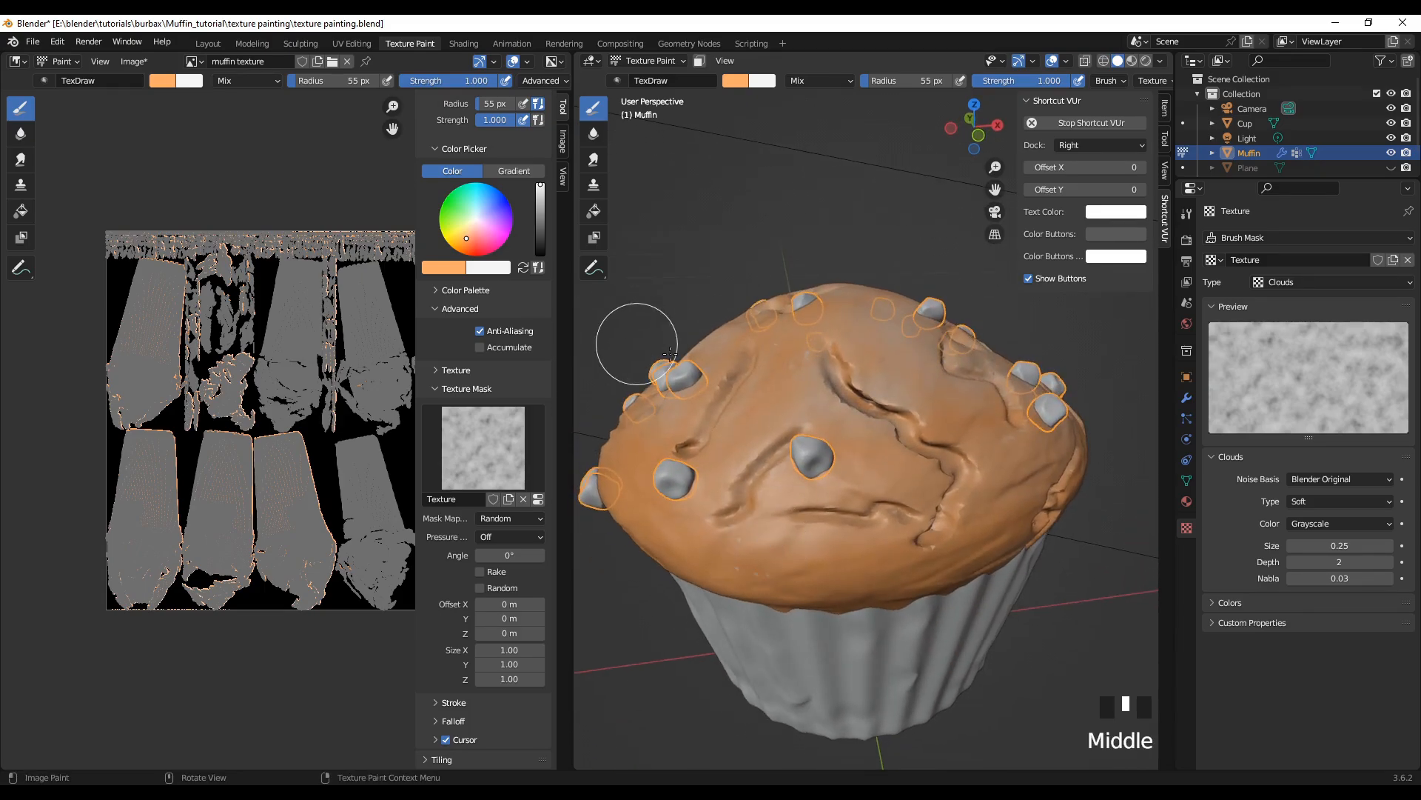
left_click_drag(676, 453, 924, 418)
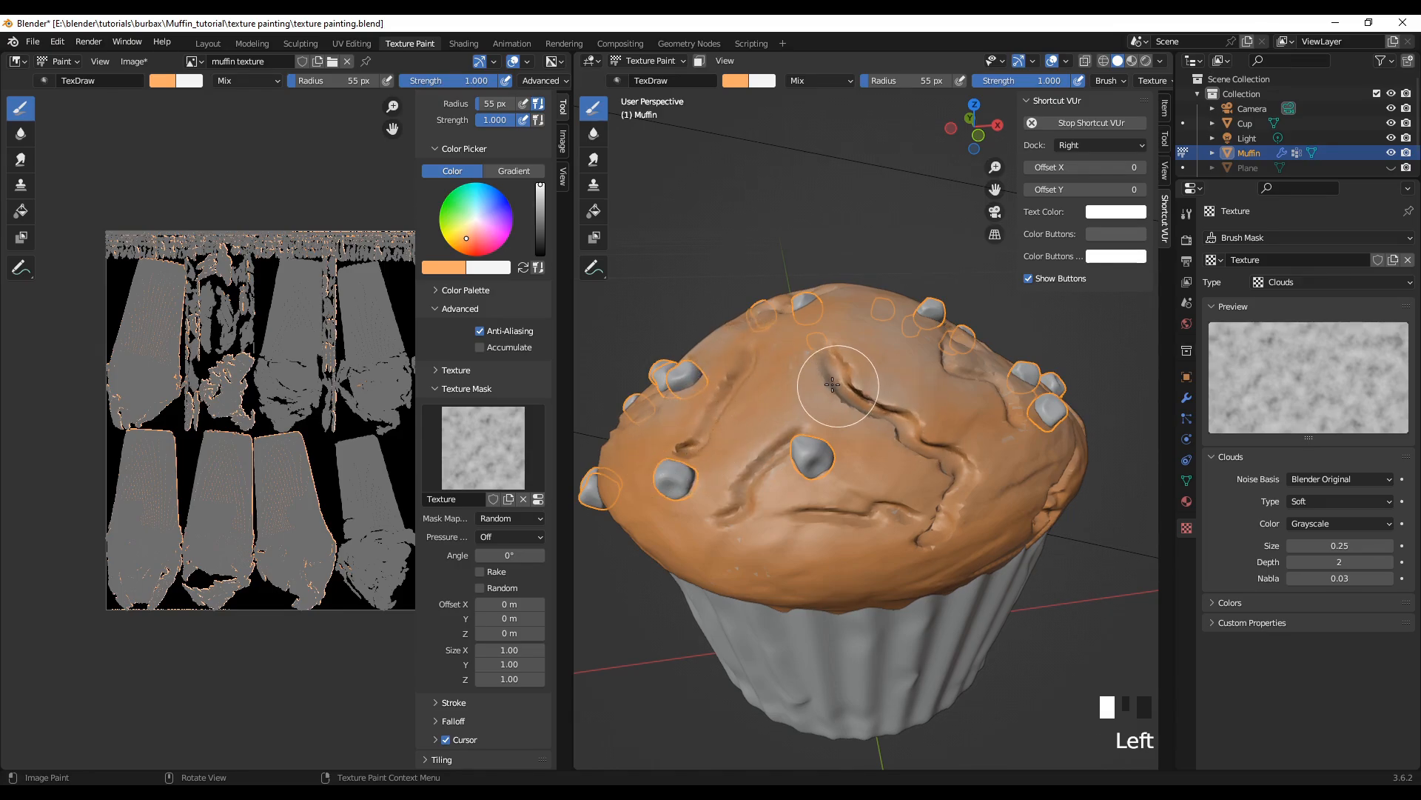
left_click_drag(832, 384, 827, 362)
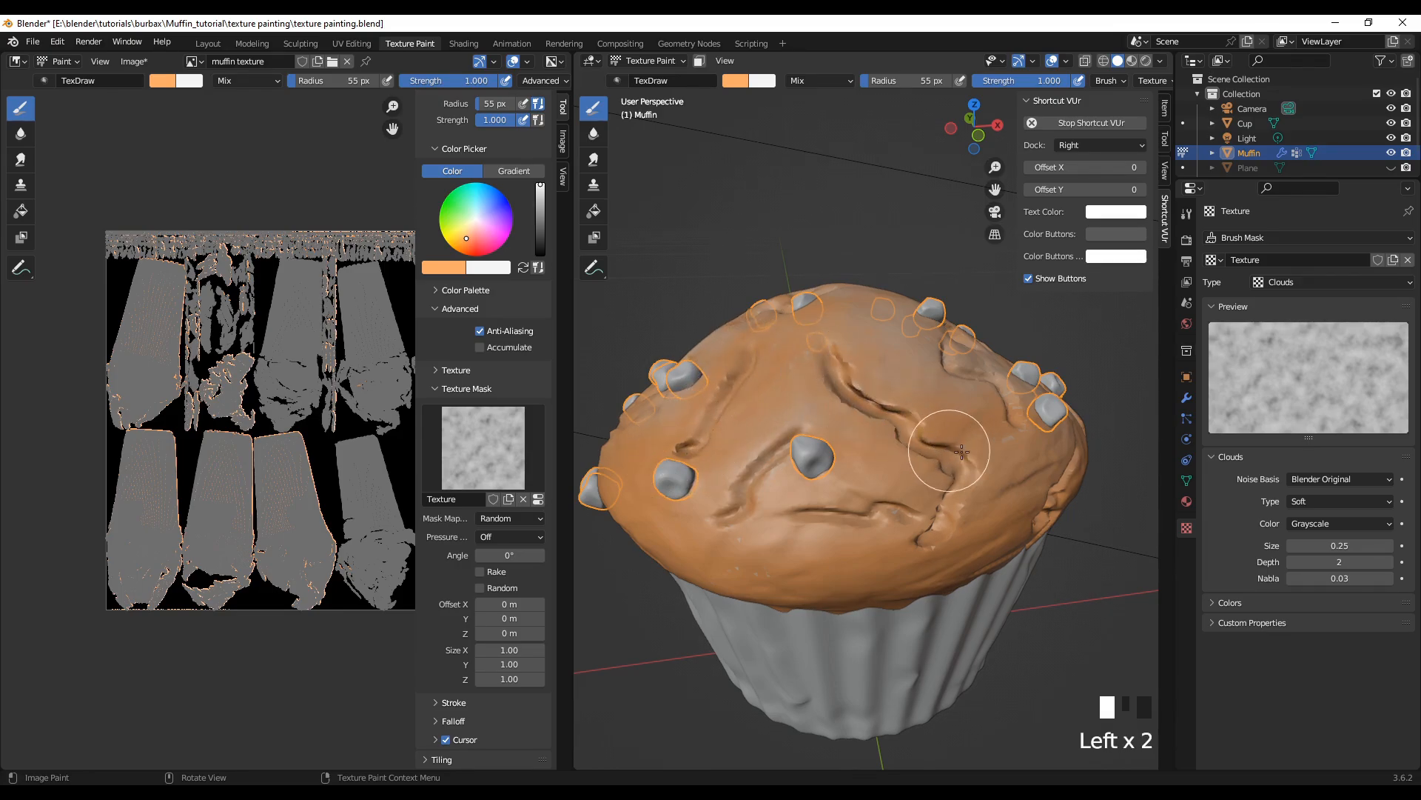
mouse_move(923, 442)
left_mouse_down()
mouse_move(851, 403)
mouse_move(932, 462)
mouse_move(932, 538)
mouse_move(918, 518)
left_mouse_up()
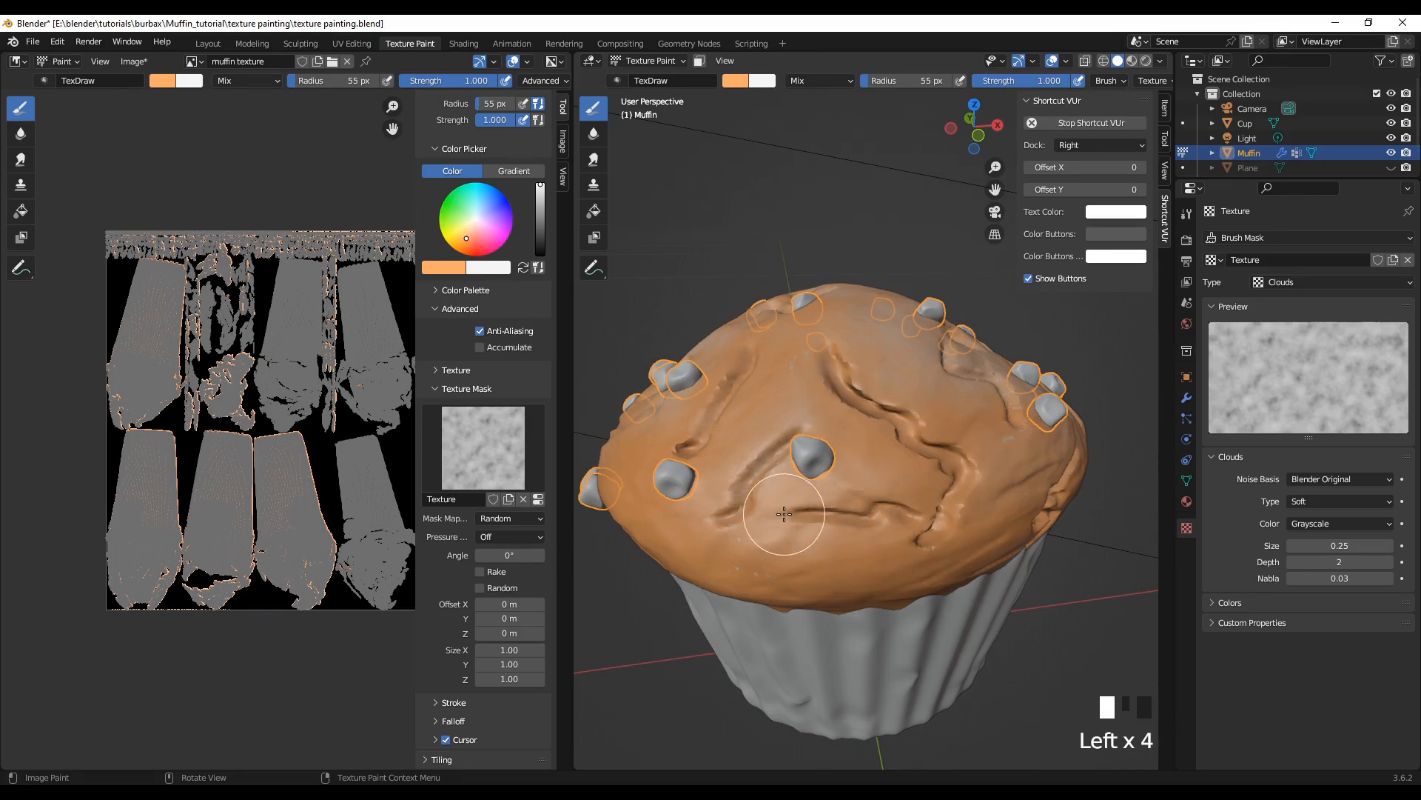
mouse_move(770, 466)
left_mouse_down()
mouse_move(796, 441)
mouse_move(718, 527)
mouse_move(821, 513)
mouse_move(929, 522)
left_mouse_up()
Step: On the crown's next side, paint light orange into the curved cracks running between the clustered chips
mouse_move(803, 559)
middle_mouse_down()
mouse_move(579, 565)
mouse_move(687, 527)
mouse_move(1171, 594)
middle_mouse_up()
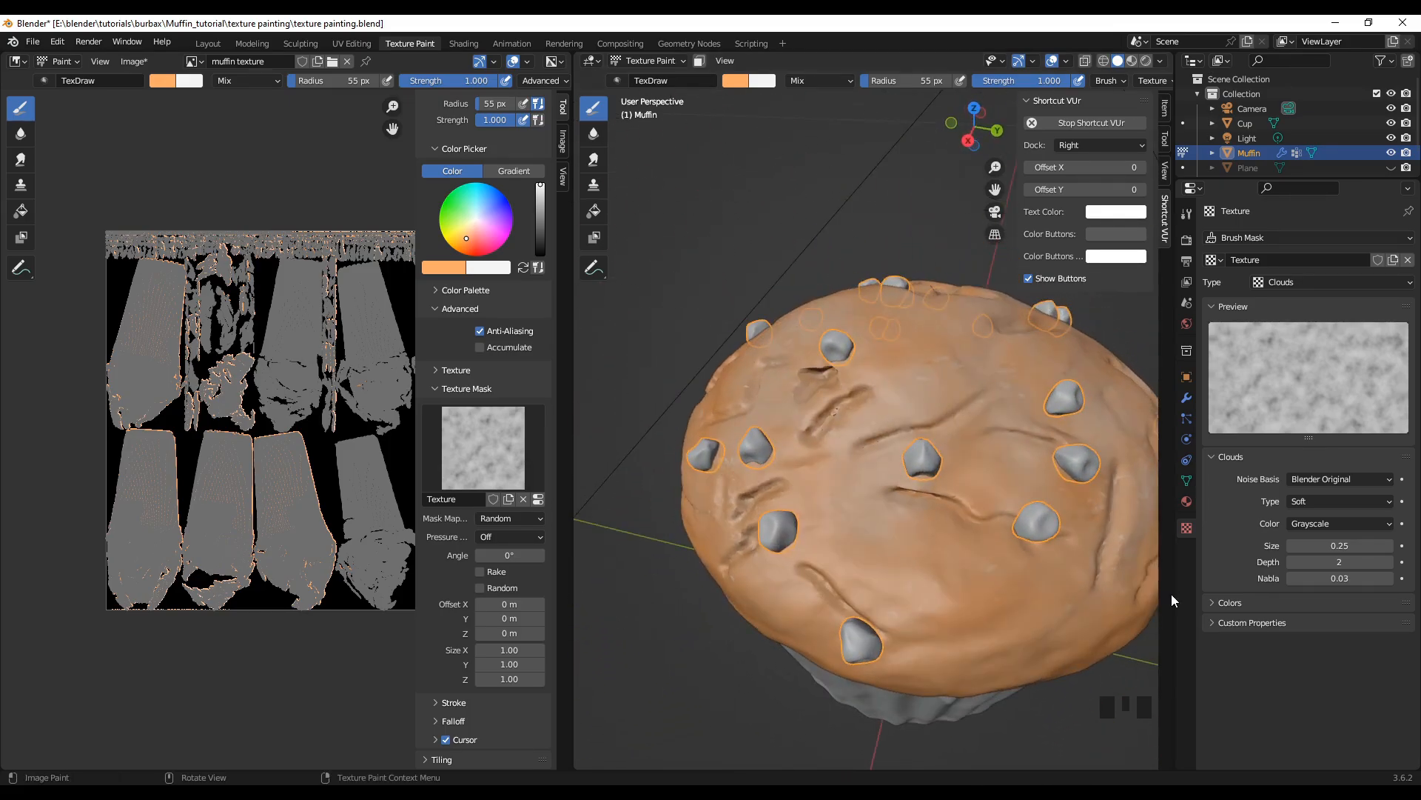
mouse_move(862, 447)
left_mouse_down()
mouse_move(951, 427)
mouse_move(956, 480)
mouse_move(894, 511)
left_mouse_up()
left_click_drag(894, 511, 894, 492)
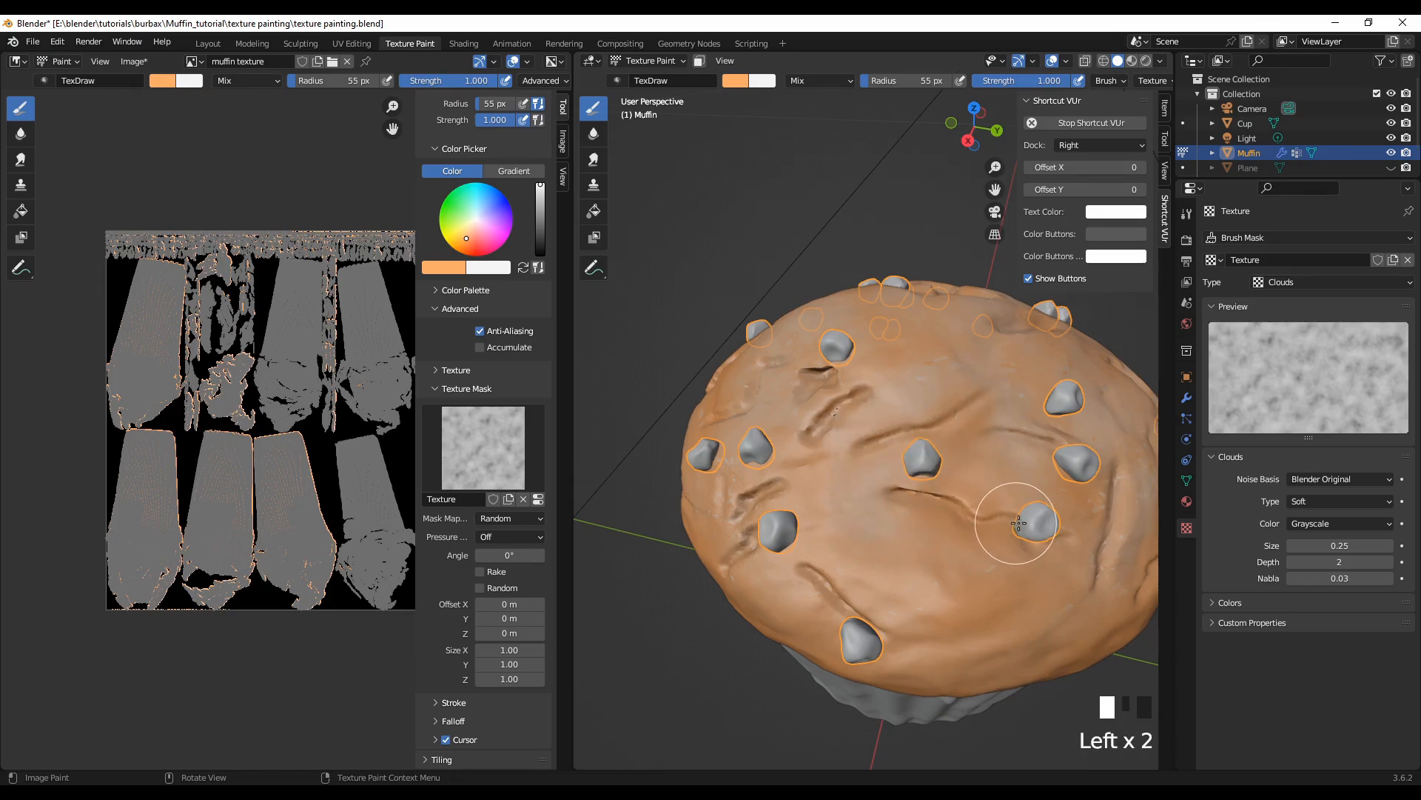
mouse_move(1003, 435)
left_mouse_down()
mouse_move(1069, 461)
mouse_move(1087, 490)
left_mouse_up()
Step: Paint light orange along the crack above the lowest chip and into the small crack near the crown's top
mouse_move(1096, 487)
left_mouse_down()
mouse_move(1117, 475)
mouse_move(1083, 572)
mouse_move(819, 566)
left_mouse_up()
mouse_move(818, 567)
left_mouse_down()
mouse_move(803, 572)
mouse_move(872, 629)
left_mouse_up()
middle_click_drag(827, 688, 858, 643)
left_click_drag(840, 339, 866, 344)
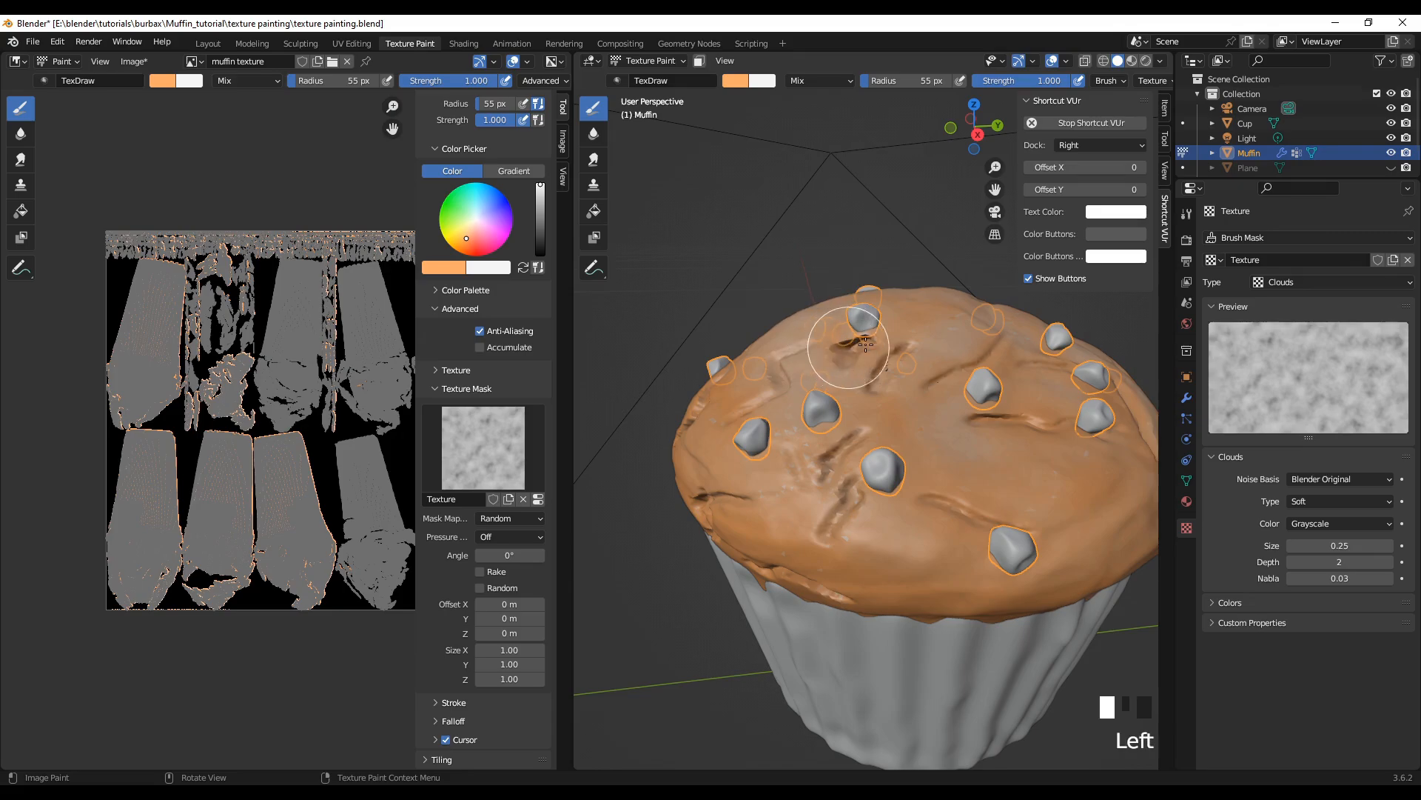
Step: Swap the brush back to white and lower its strength to 0.357
mouse_move(920, 469)
middle_mouse_down()
mouse_move(715, 482)
mouse_move(649, 503)
middle_mouse_up()
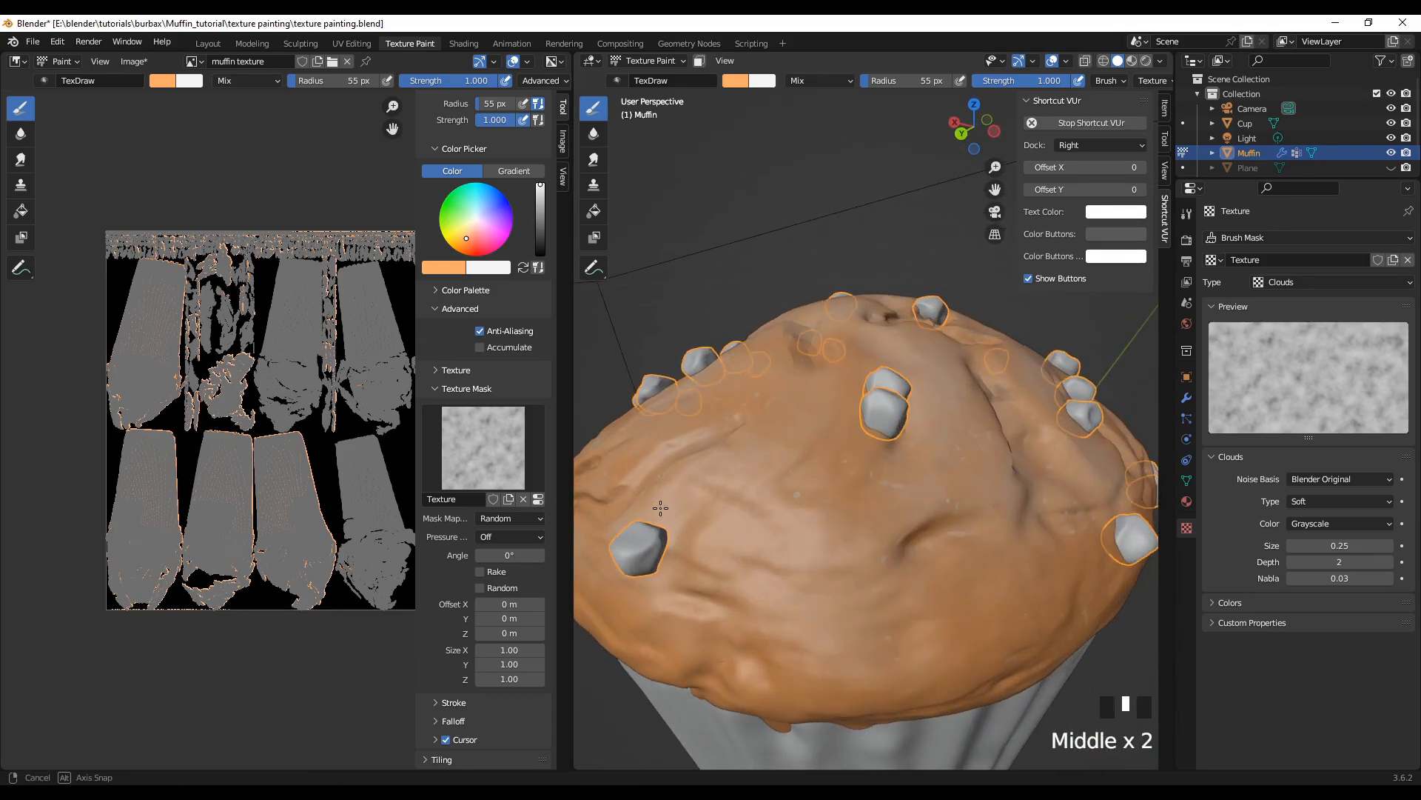
left_click(523, 269)
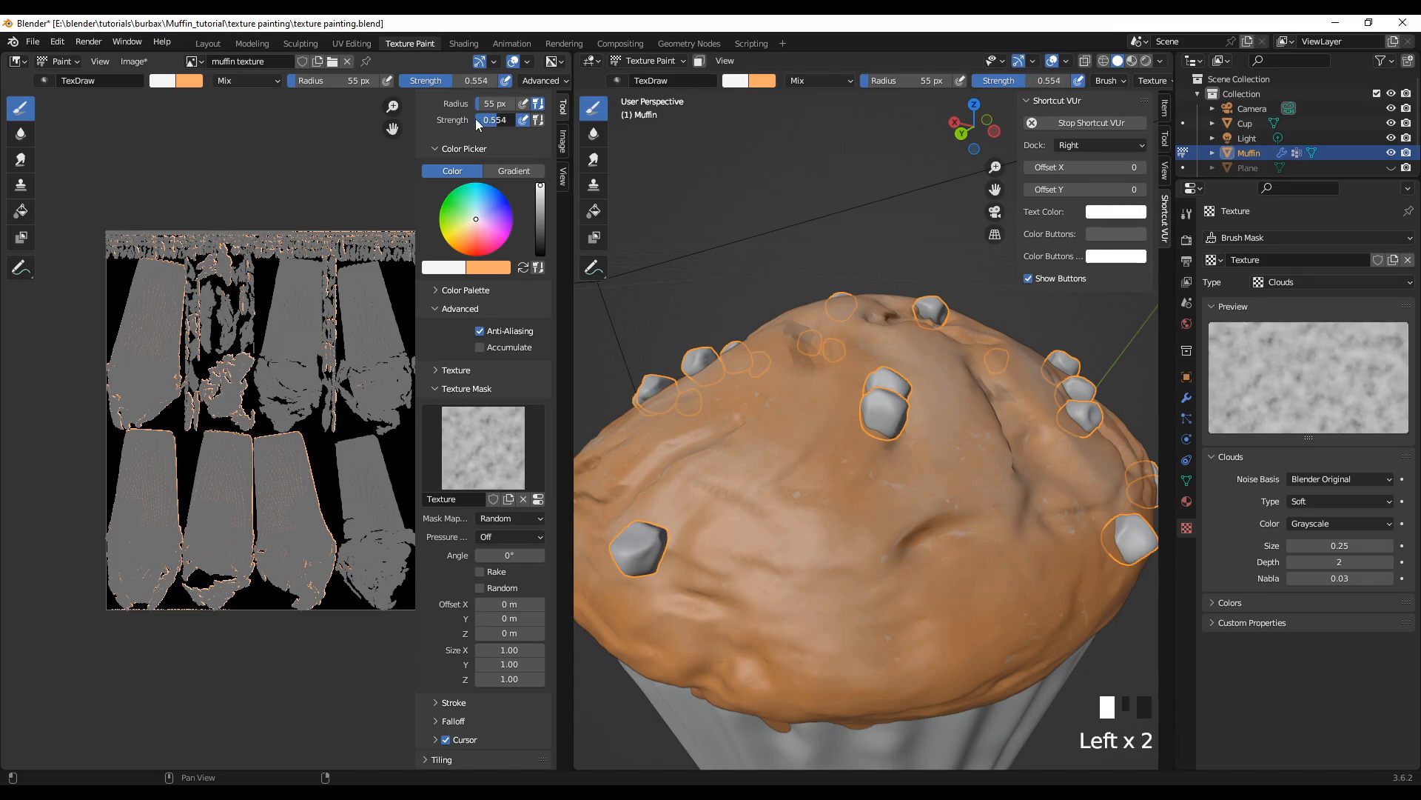
left_click_drag(472, 117, 469, 117)
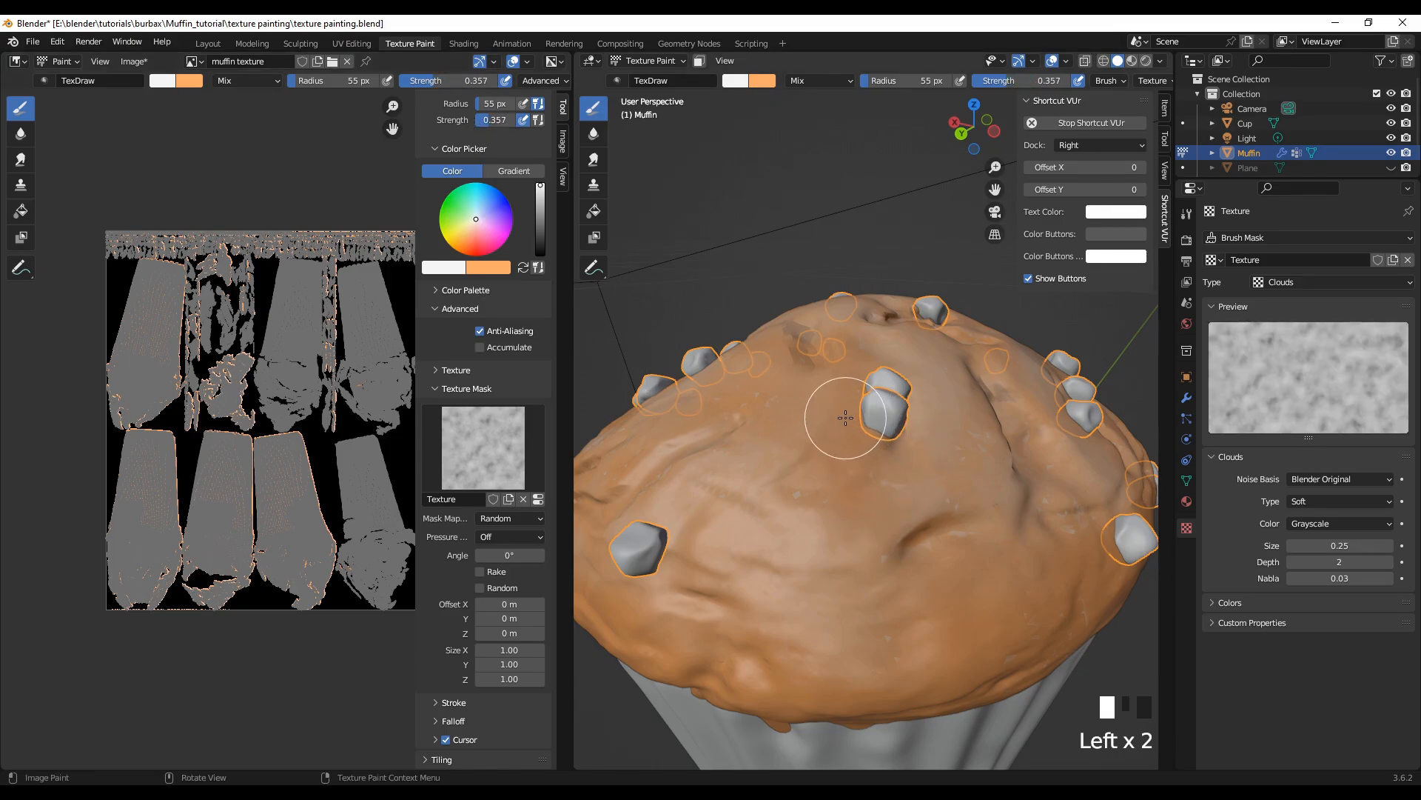
Step: From the top orthographic view, dab white highlights over the crown's centre and around its central hollow
left_click_drag(851, 415, 863, 488)
key("KP_7")
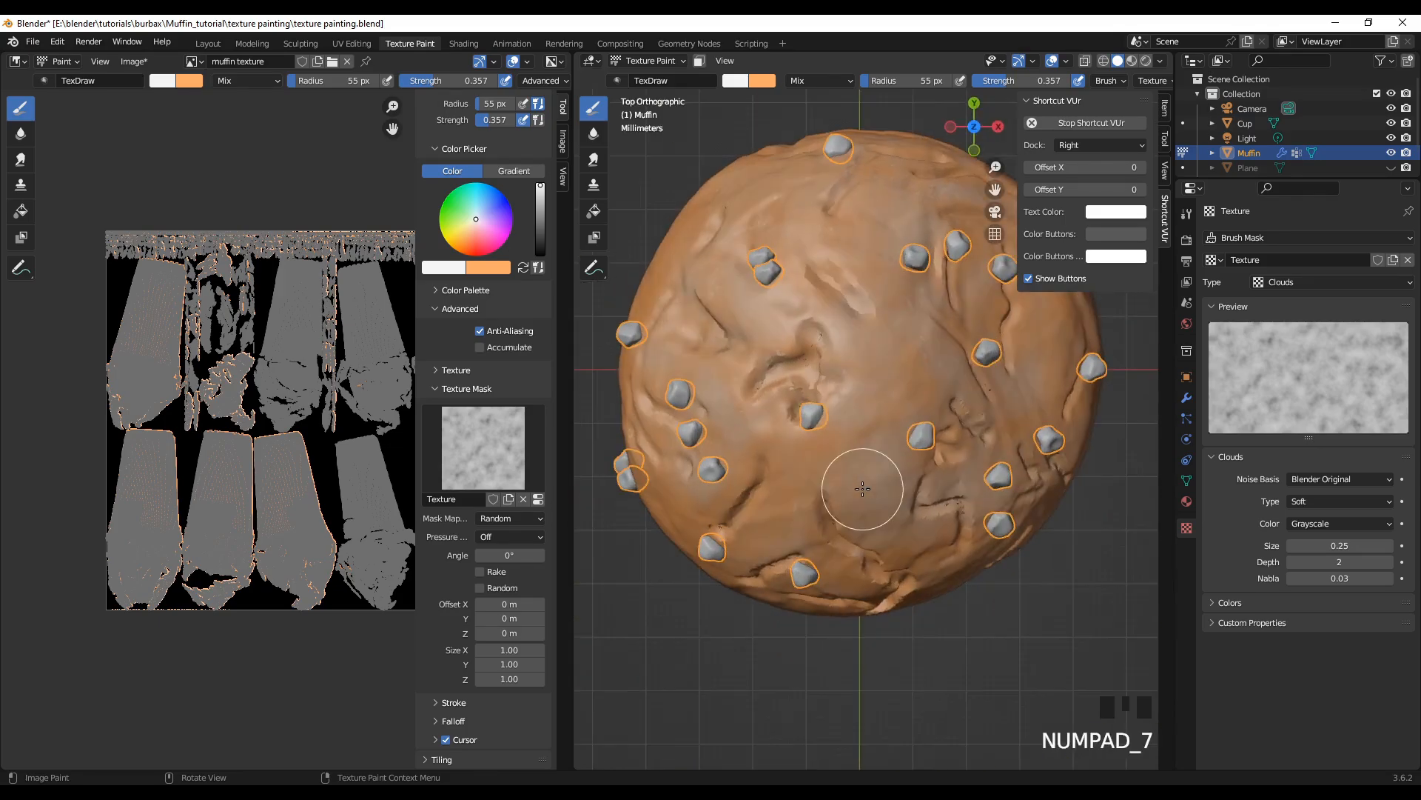
left_click(895, 407)
left_click(910, 400)
left_click(923, 392)
left_click(884, 408)
left_click(837, 422)
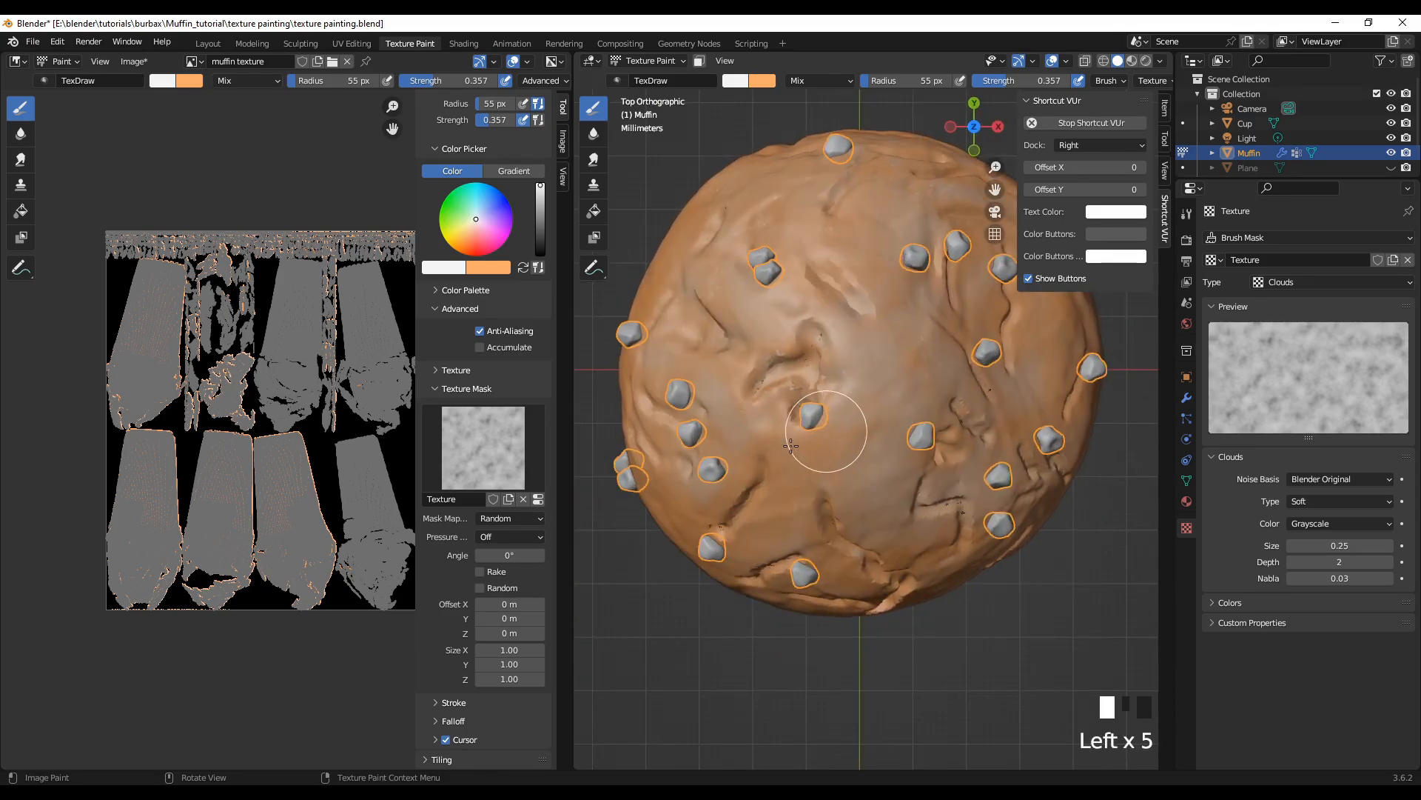
left_click(785, 444)
left_click(758, 414)
left_click(757, 377)
left_click(762, 363)
left_click(774, 363)
left_click(802, 365)
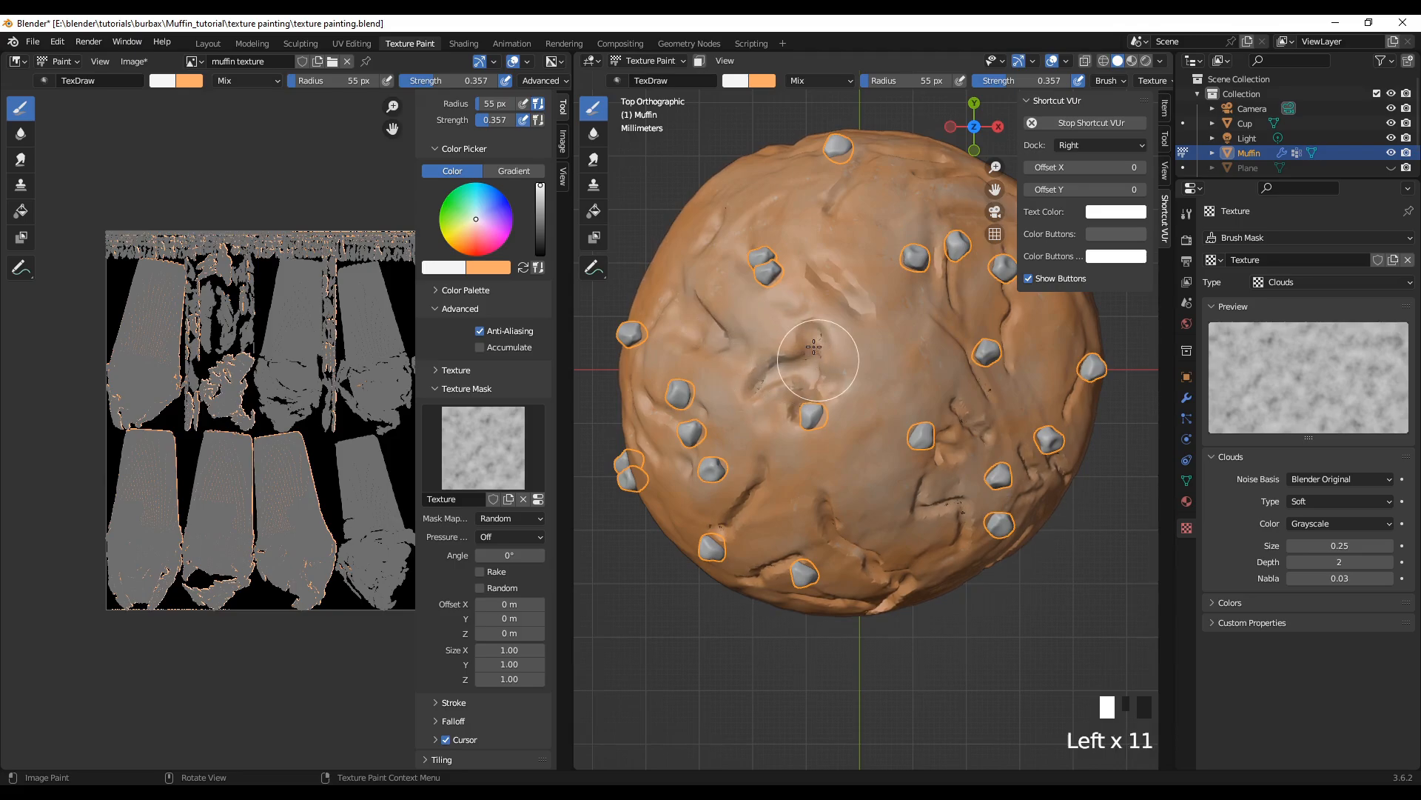
Step: Dab white highlights from above the central hollow across to the chips and cracks on the crown's right half
left_click(806, 296)
left_click(829, 259)
left_click(926, 274)
left_click(976, 301)
left_click(1011, 316)
left_click(988, 411)
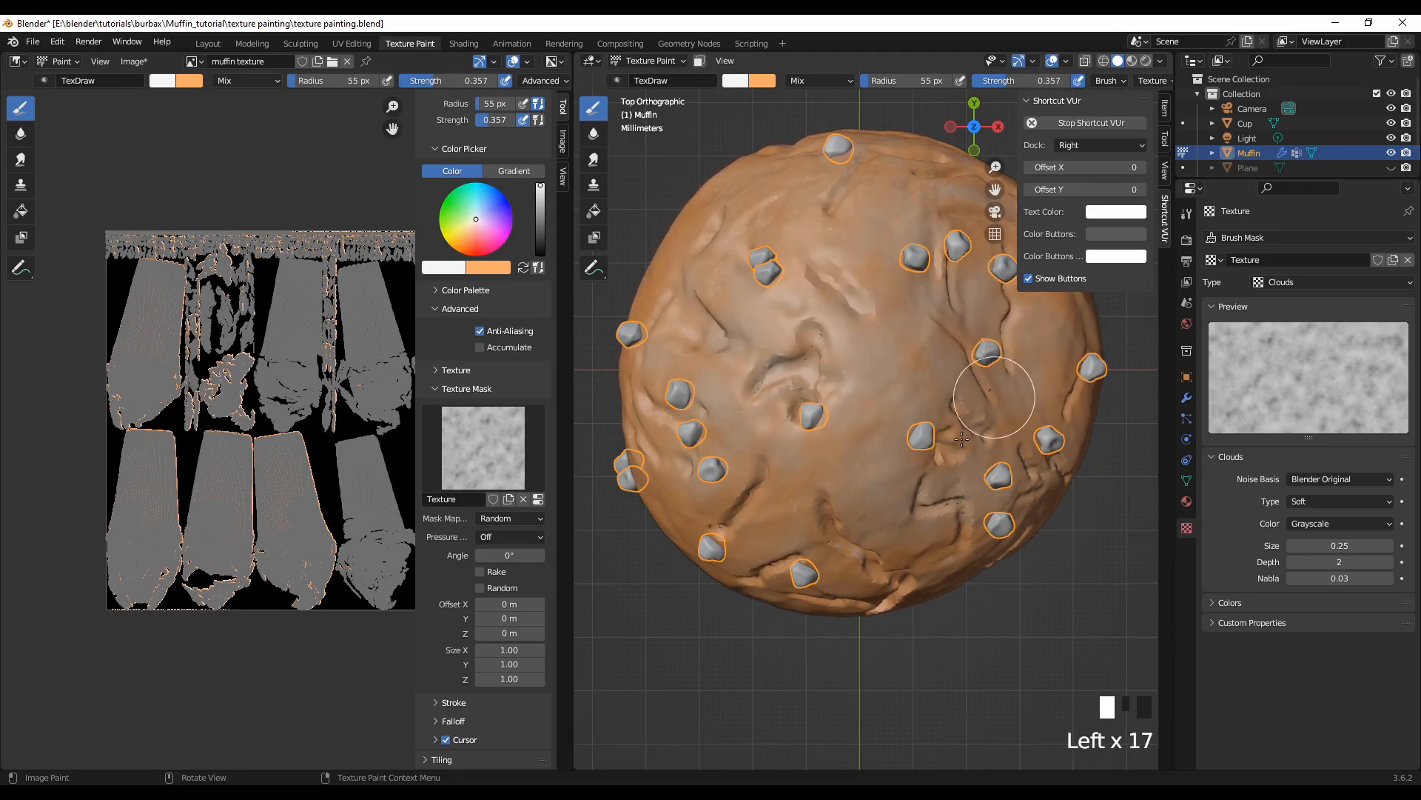
left_click(977, 459)
left_click(988, 418)
left_click(992, 397)
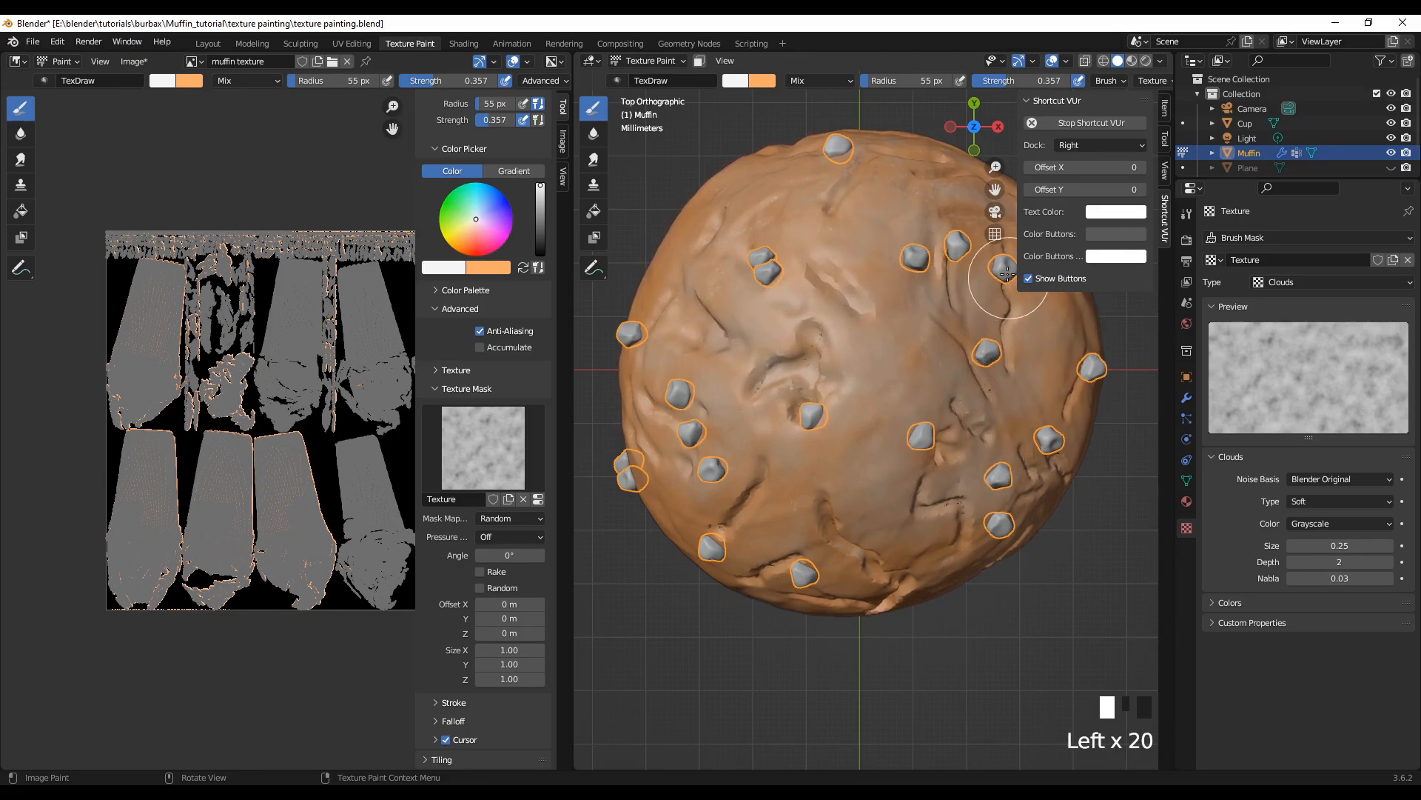
Step: Dab white highlights near the crown's outer chips, along its lower left and upper edges
left_click(742, 503)
left_click(669, 507)
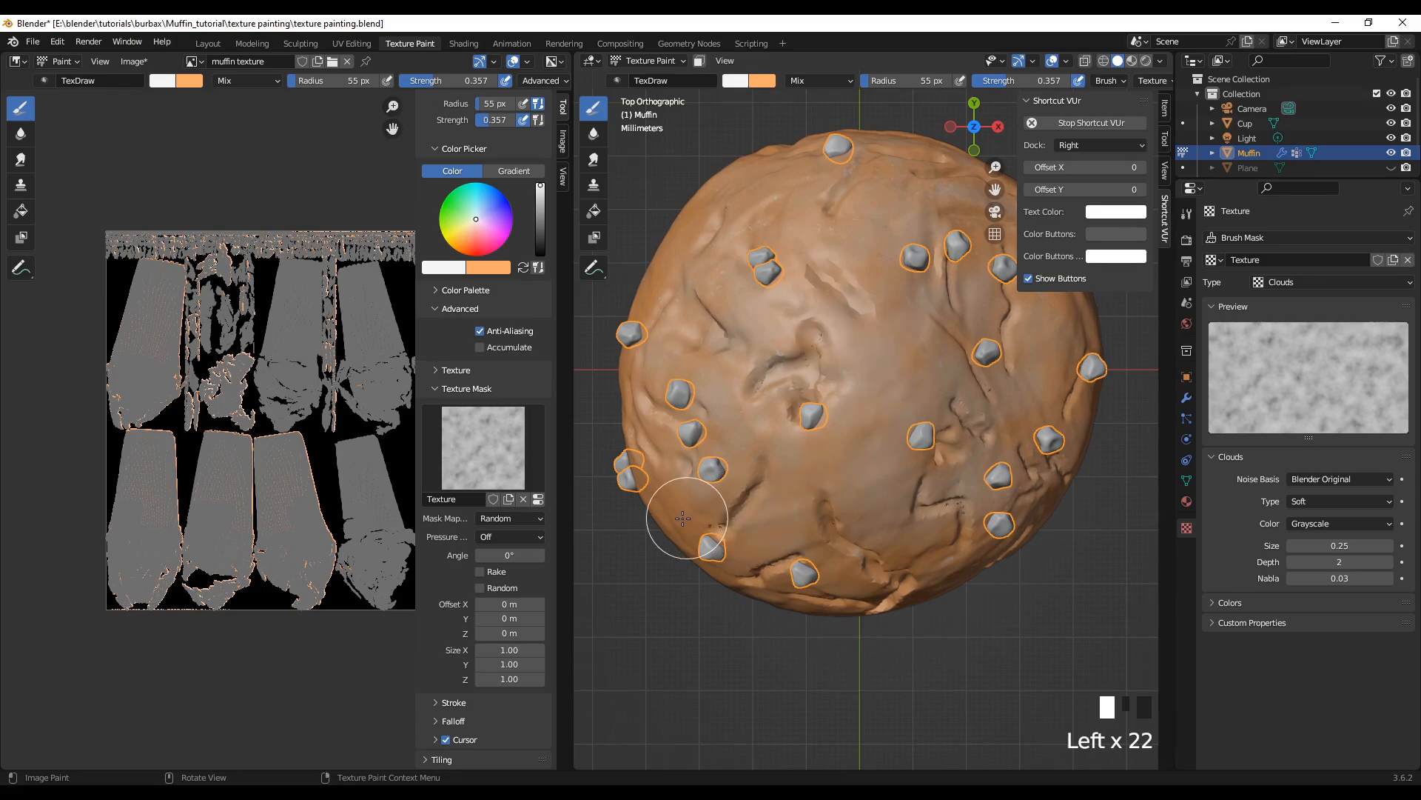
left_click(675, 436)
left_click(786, 210)
left_click(836, 199)
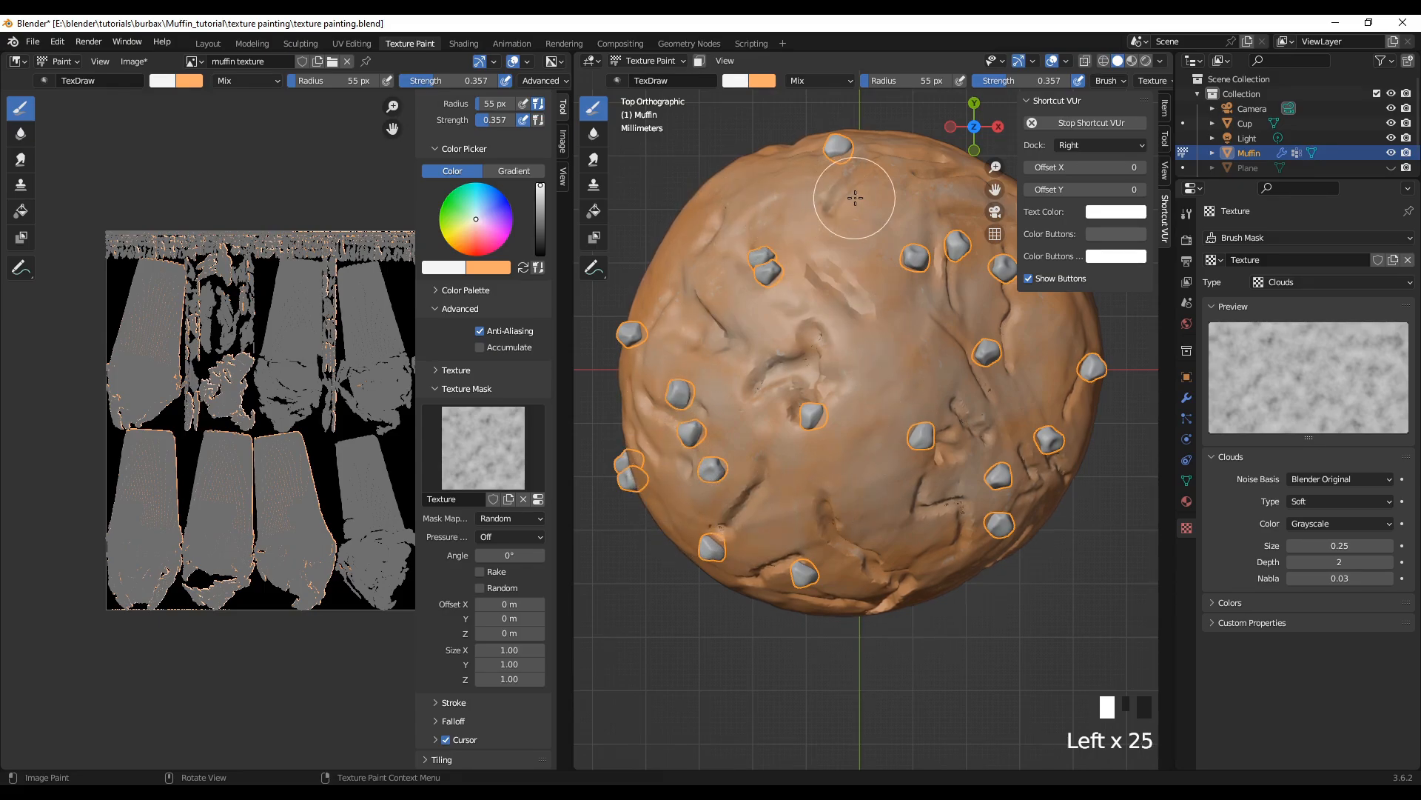
left_click(942, 211)
left_click(968, 243)
Step: Dab white highlights down from the crown's middle over the lower cracks to its bottom edge
left_click(894, 348)
left_click(777, 458)
left_click(953, 459)
left_click(1011, 450)
left_click(857, 501)
left_click(830, 554)
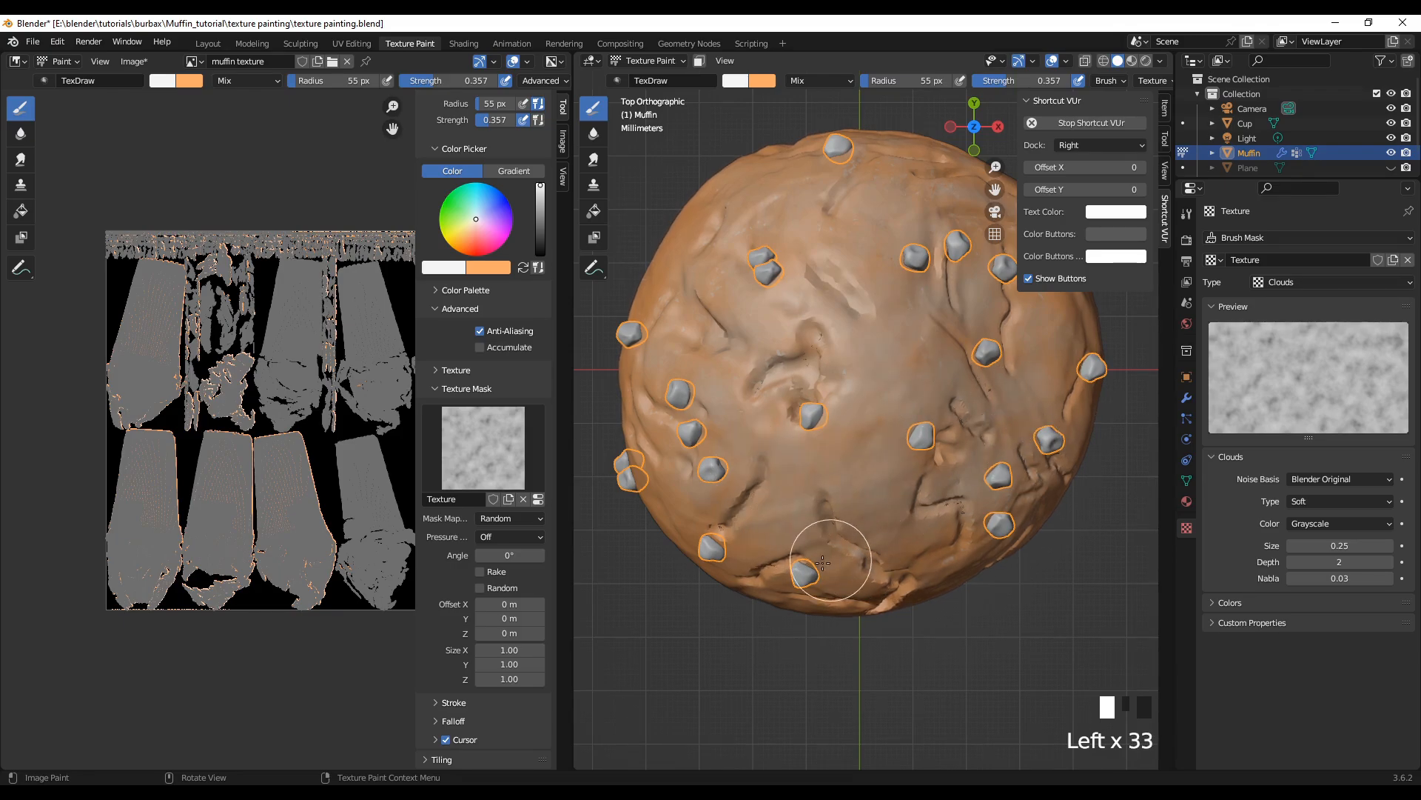
left_click(889, 566)
left_click(904, 577)
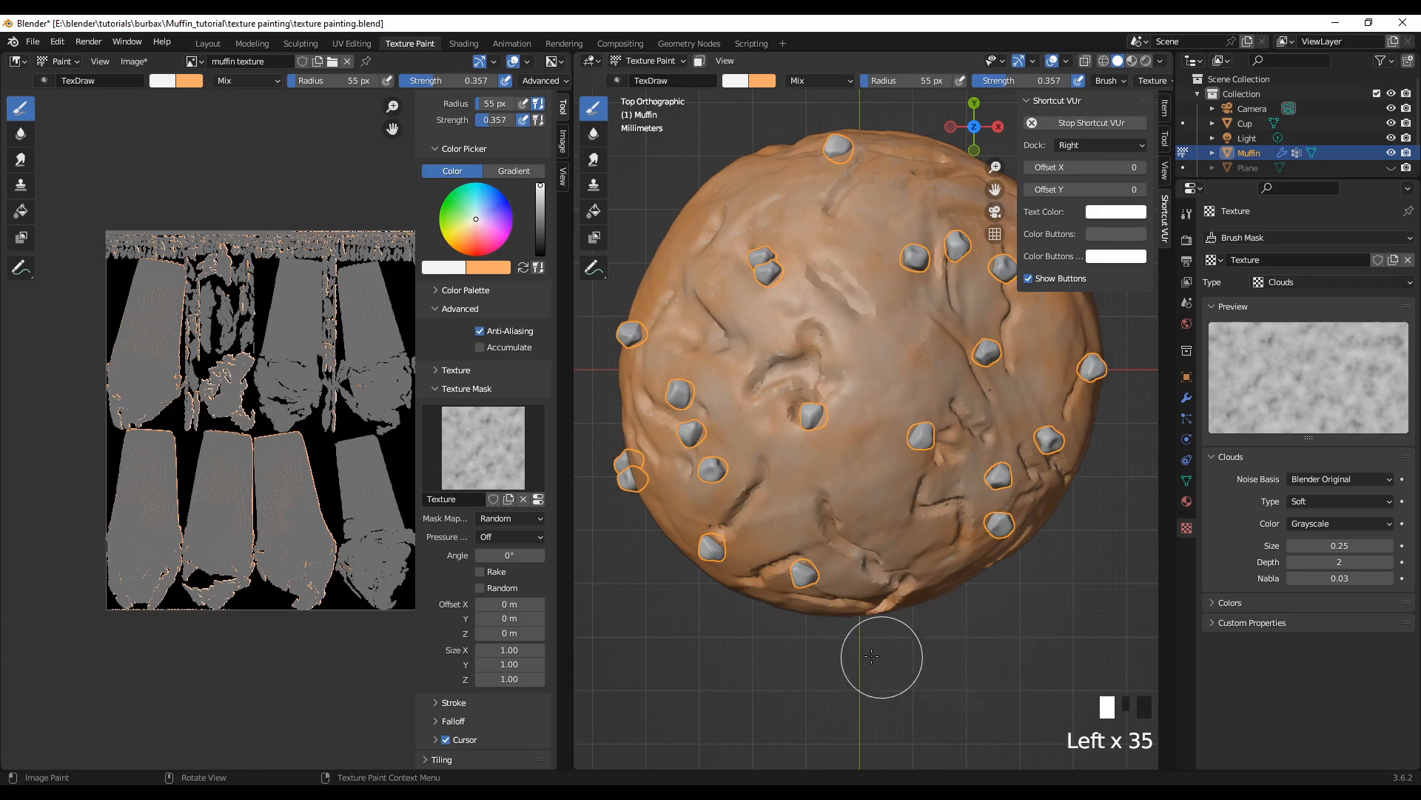
Step: Add a white highlight beside the paired chips on the crown's side and check the muffin from several angles
mouse_move(877, 658)
middle_mouse_down()
mouse_move(850, 646)
mouse_move(862, 551)
mouse_move(914, 559)
mouse_move(904, 523)
mouse_move(1019, 642)
mouse_move(789, 605)
middle_mouse_up()
scroll(918, 563, "down", 2)
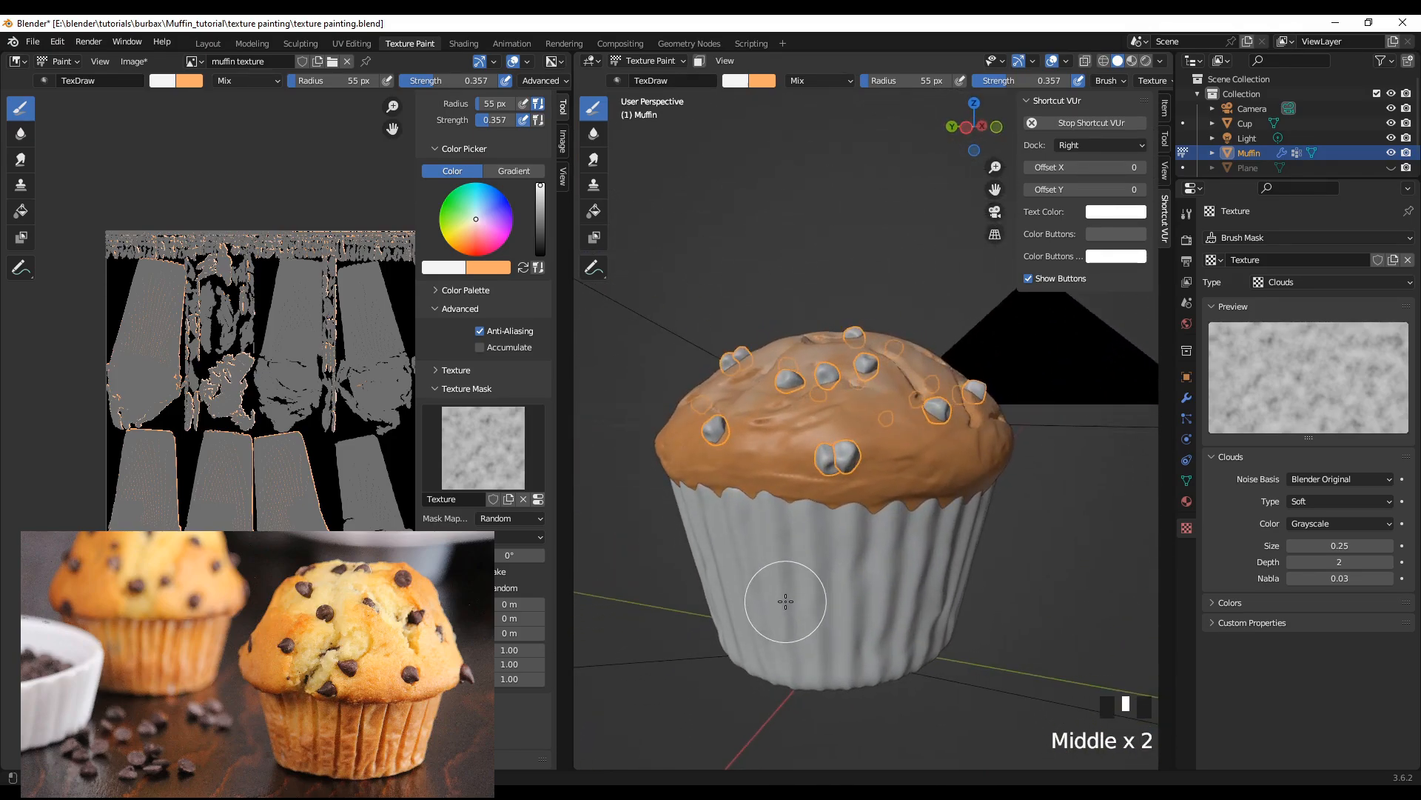
left_click(826, 434)
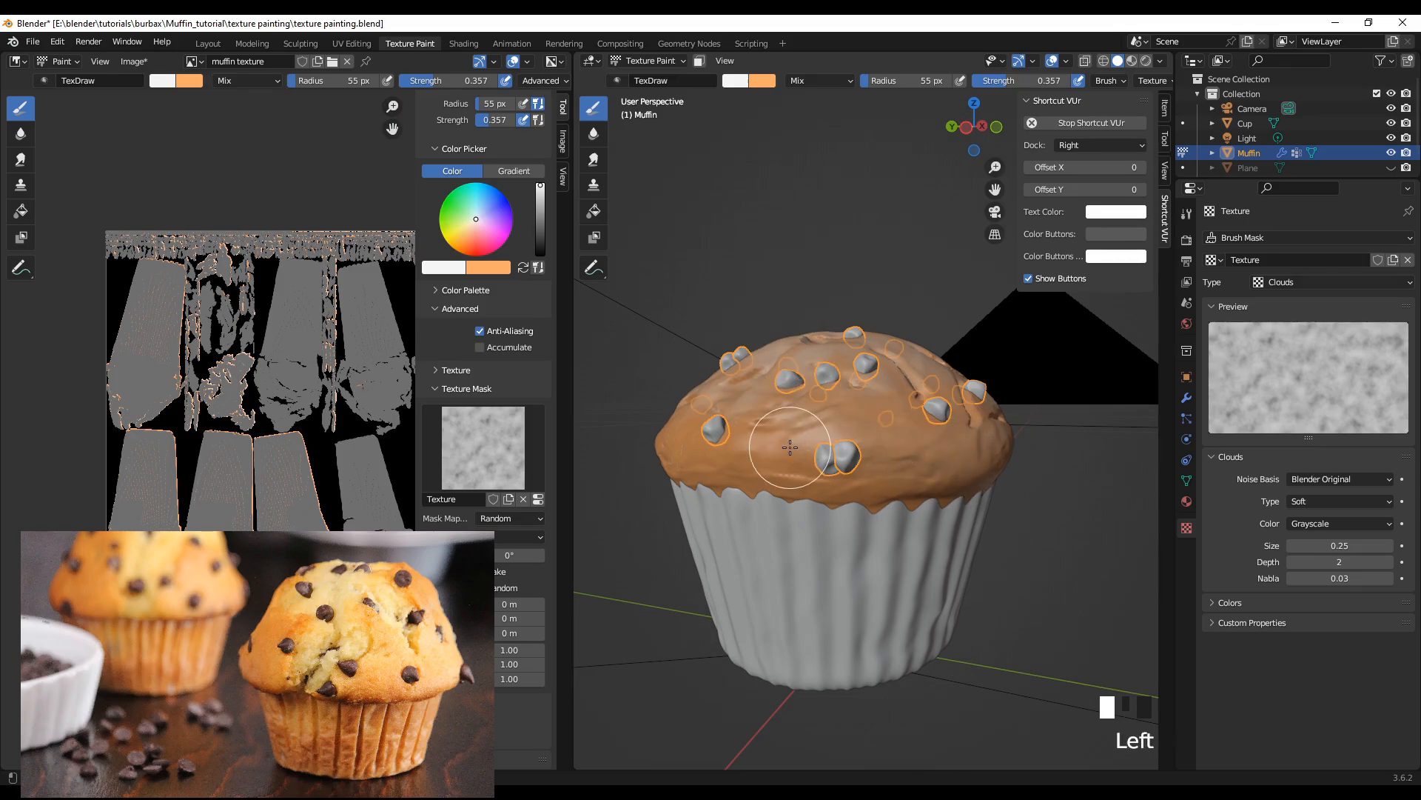
middle_click_drag(892, 598, 611, 663)
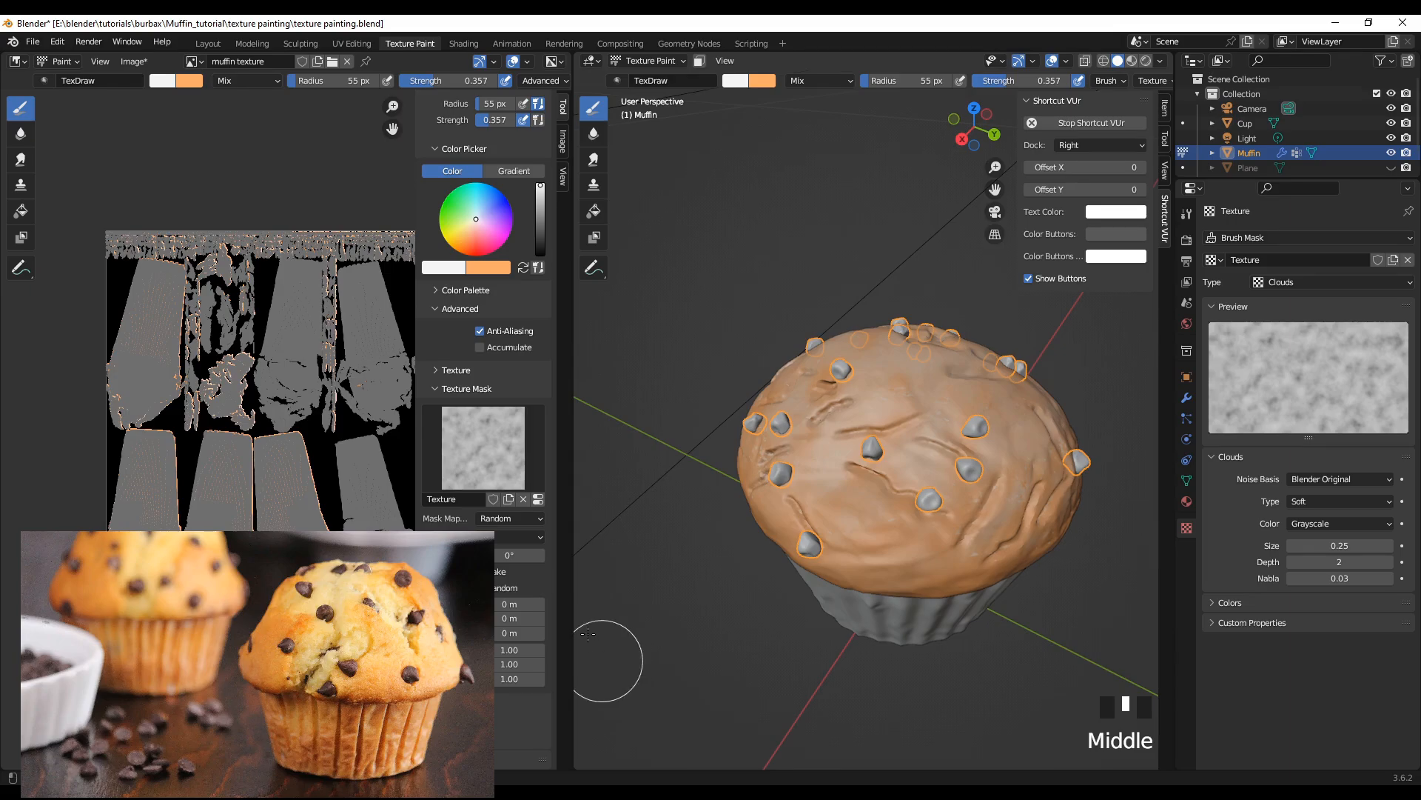
Step: Dab white highlights around the central chip, the chip below it and the crown's smooth side above the wrapper
left_click(951, 525)
left_click(867, 466)
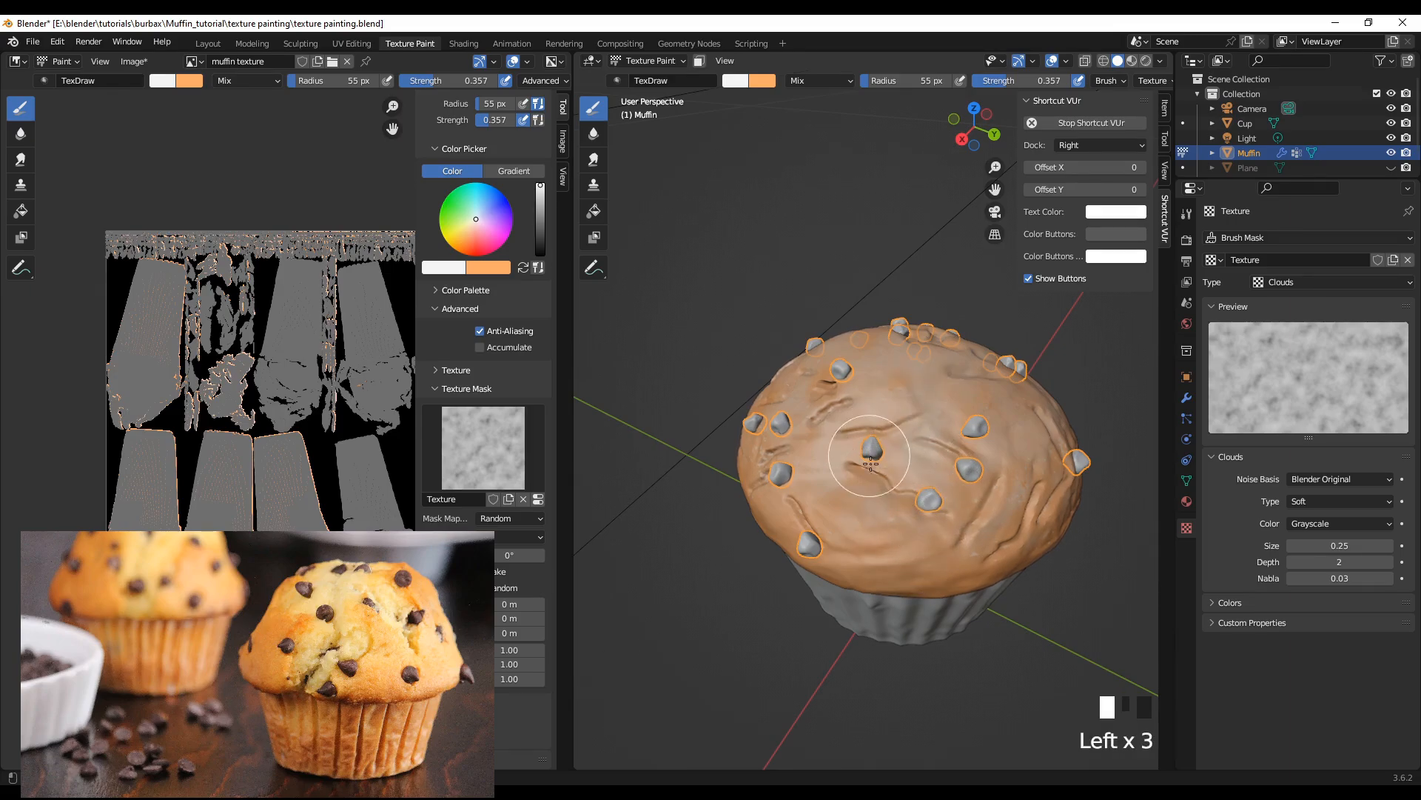
left_click(937, 521)
middle_click_drag(931, 513, 947, 604)
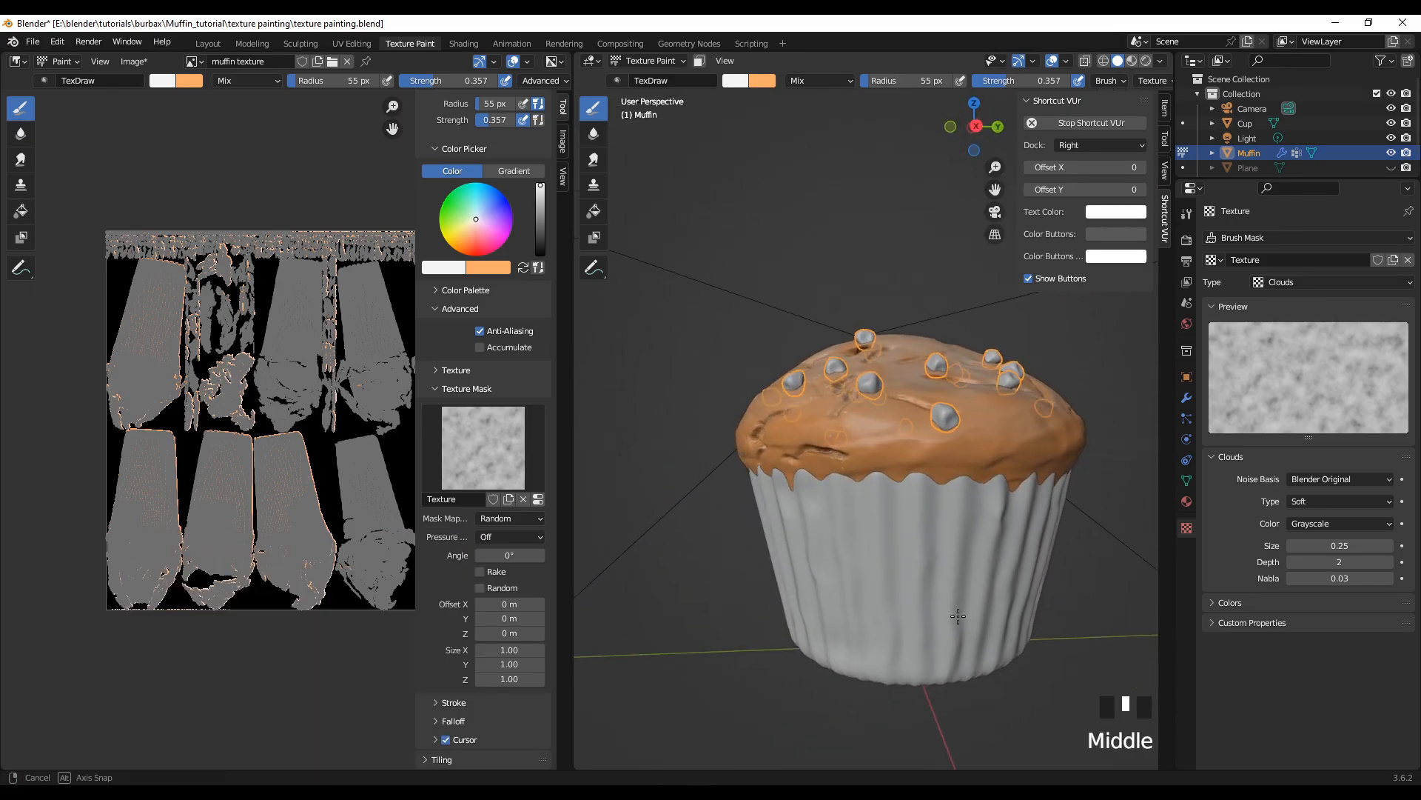
left_click(771, 424)
left_click(1009, 453)
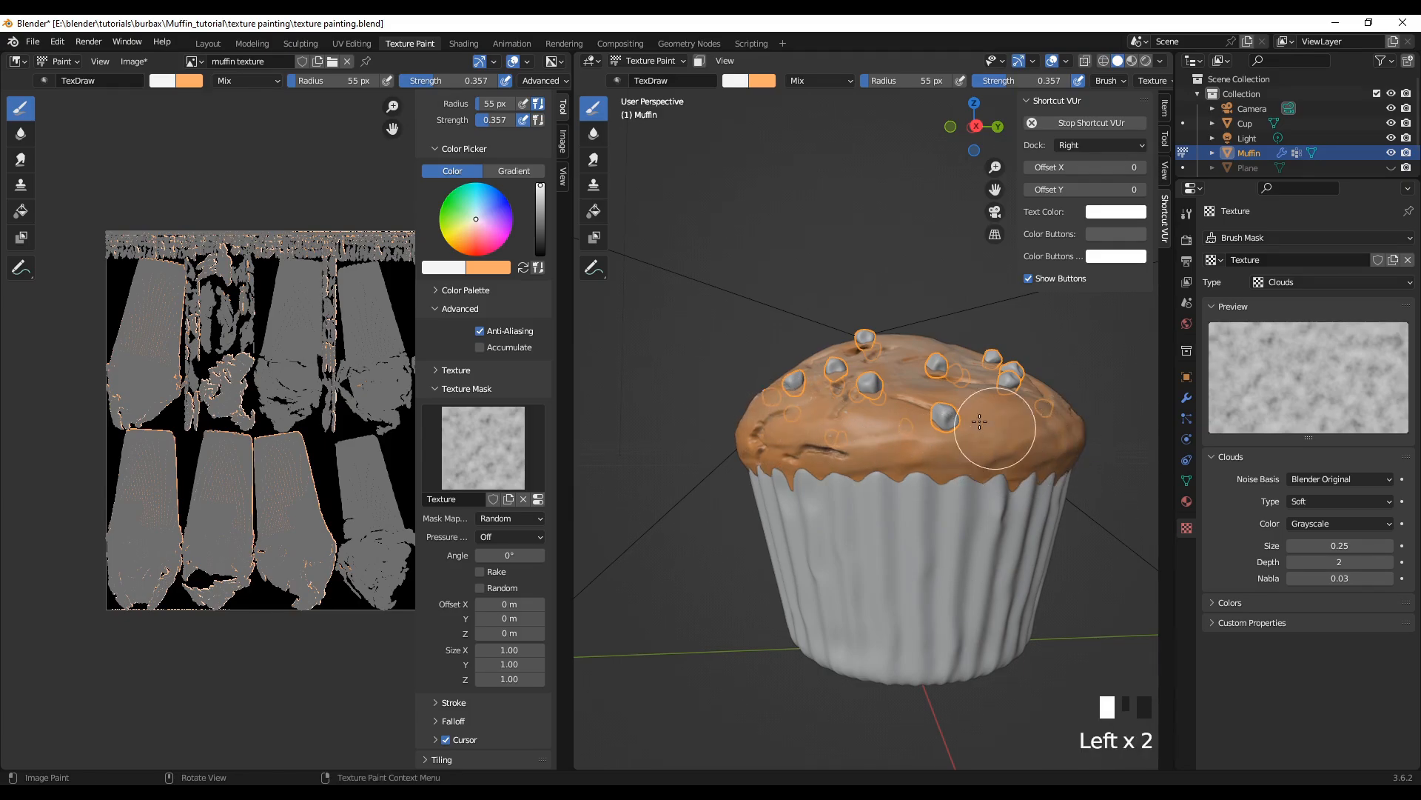
Step: Examine the white highlights on the muffin's crown from several sides and from above
scroll(749, 576, "down", 2)
middle_click_drag(749, 576, 601, 560)
middle_click_drag(855, 619, 847, 651)
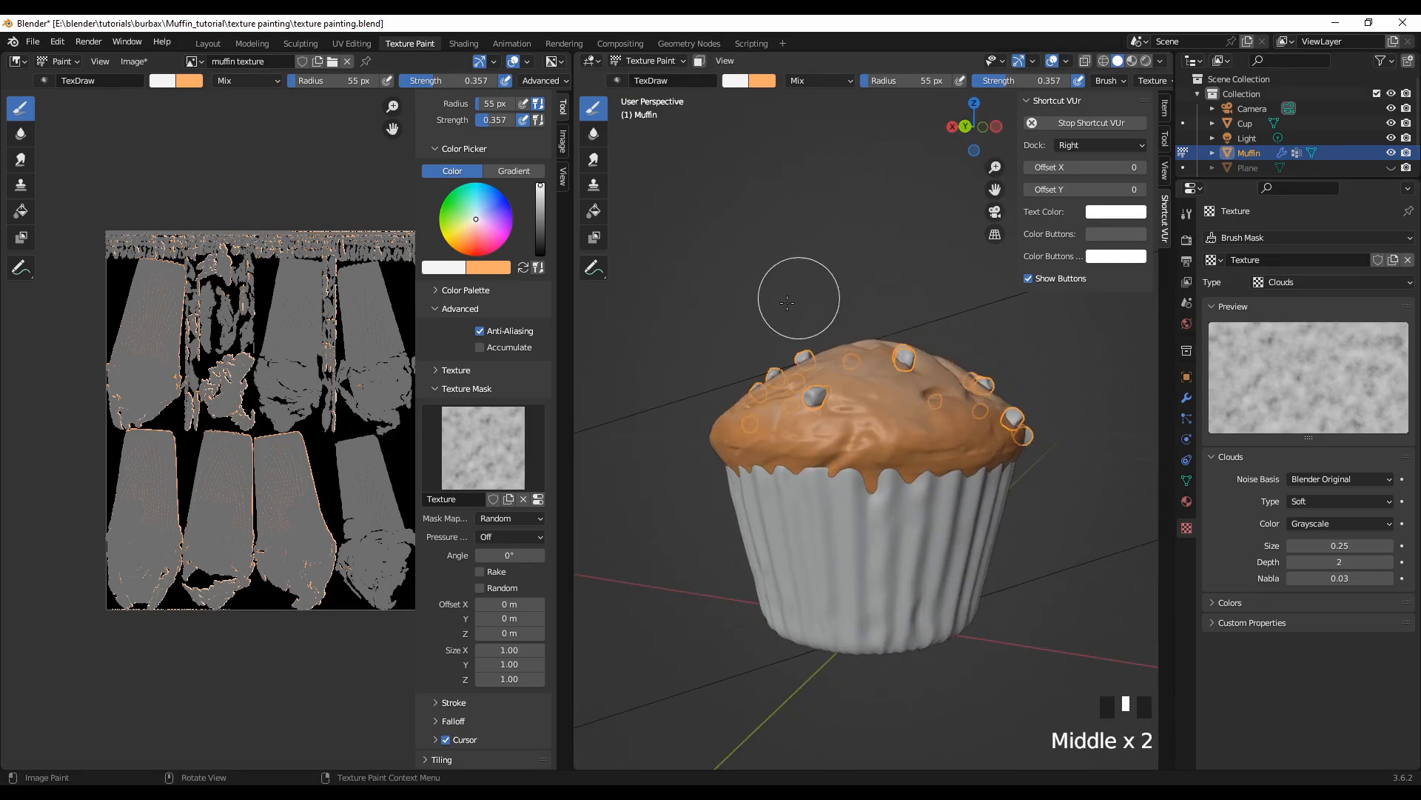
scroll(748, 341, "down", 2)
middle_click_drag(756, 356, 776, 402)
scroll(921, 563, "up", 2)
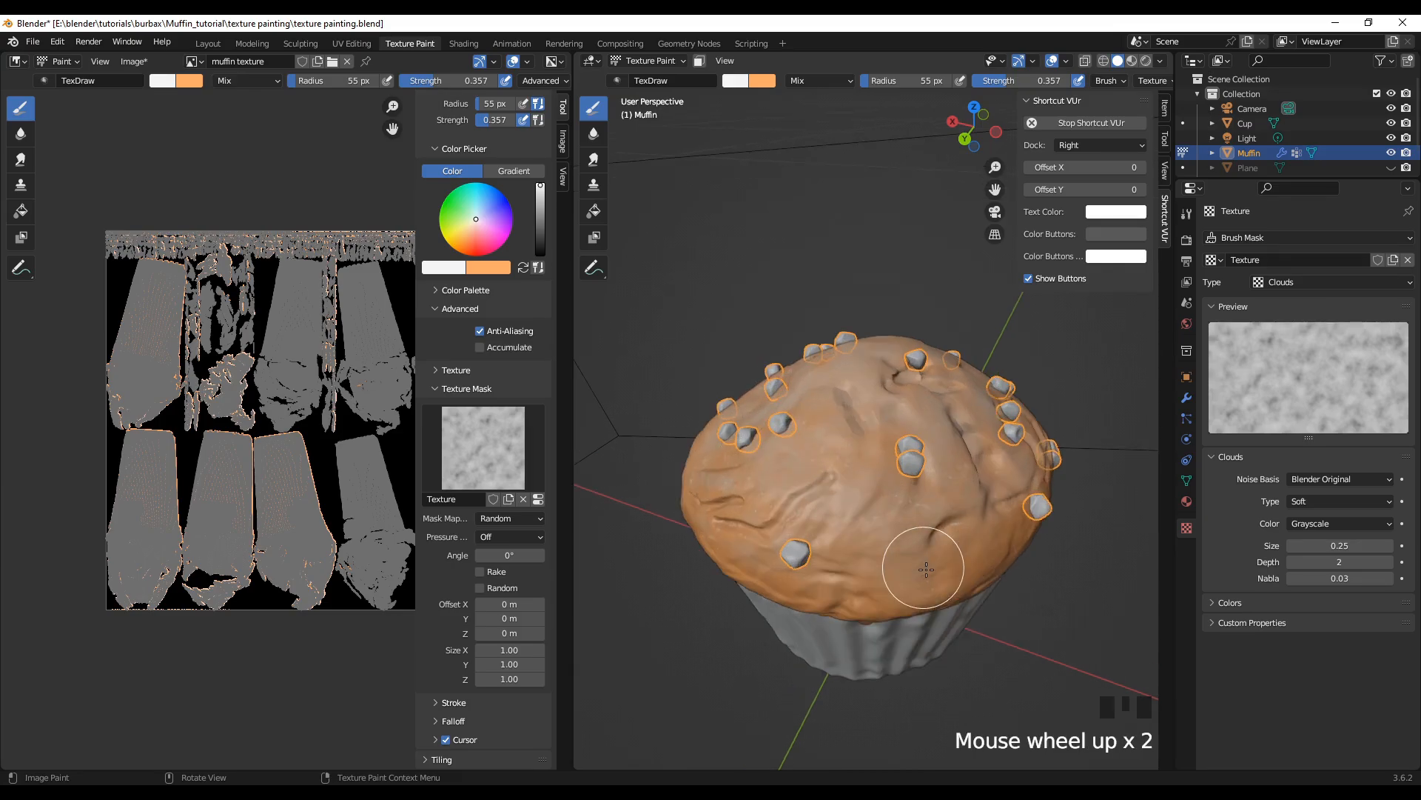
middle_click_drag(1008, 646, 962, 585, "shift")
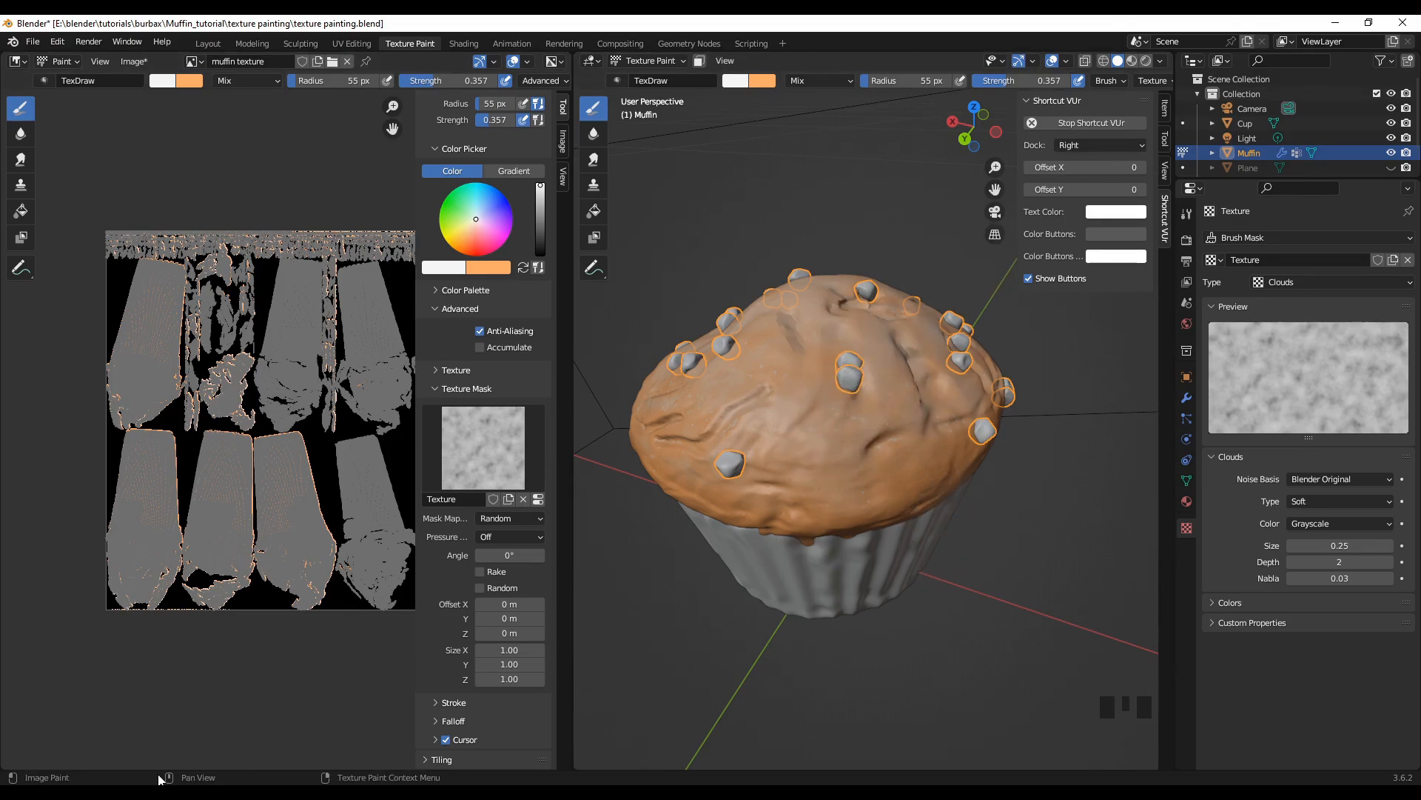
middle_click_drag(785, 718, 912, 657)
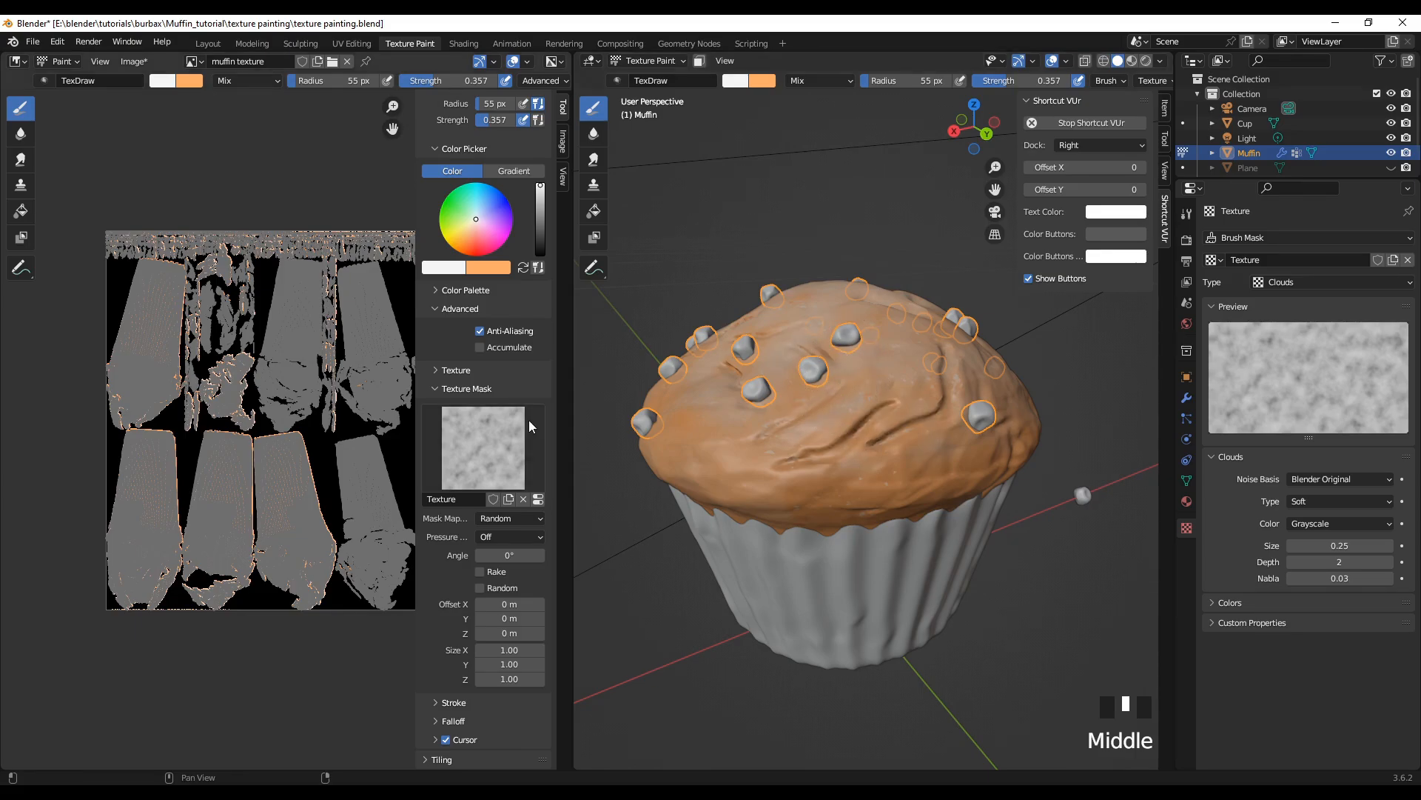
Step: Set the paint brush's blend mode to Overlay and darken its primary color to black
scroll(509, 354, "up", 8)
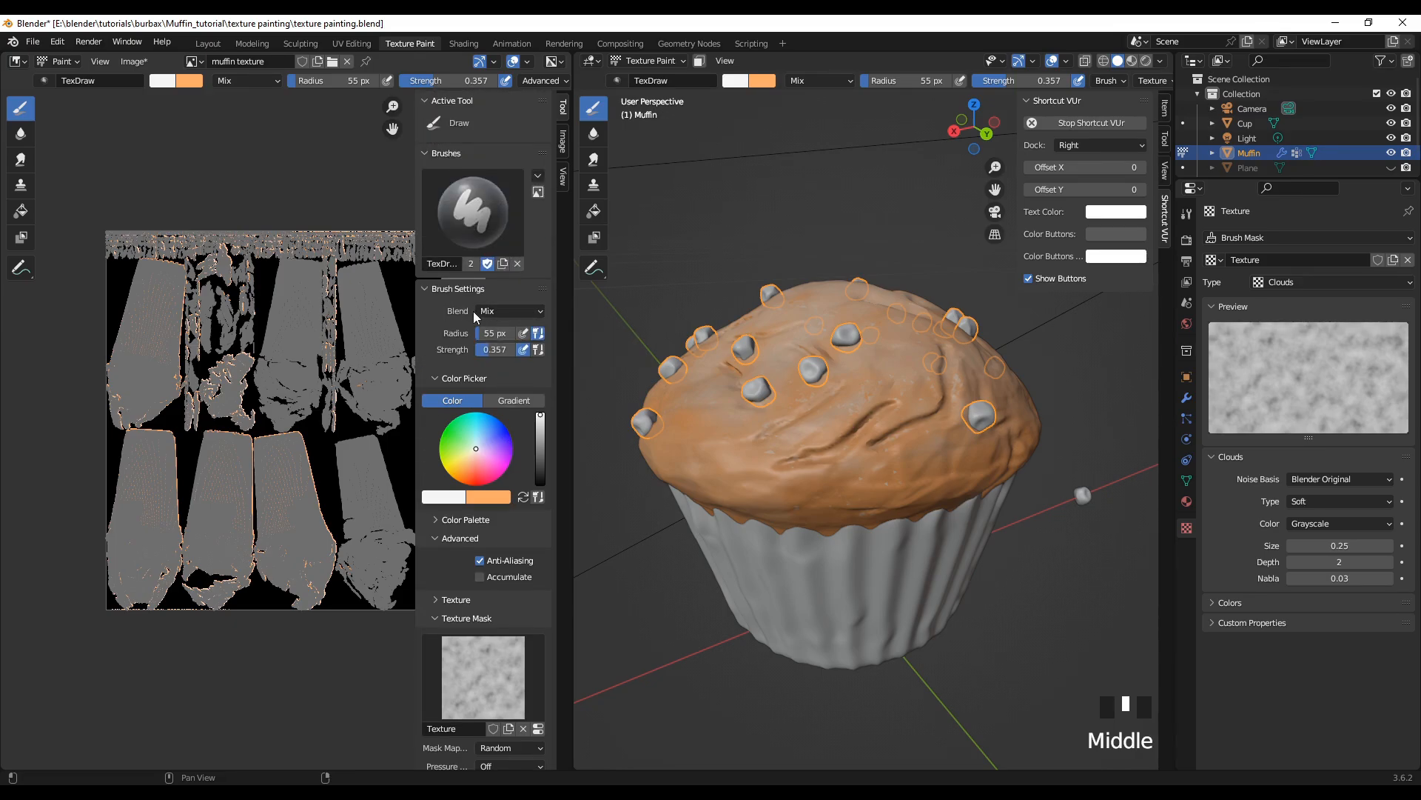
left_click(520, 311)
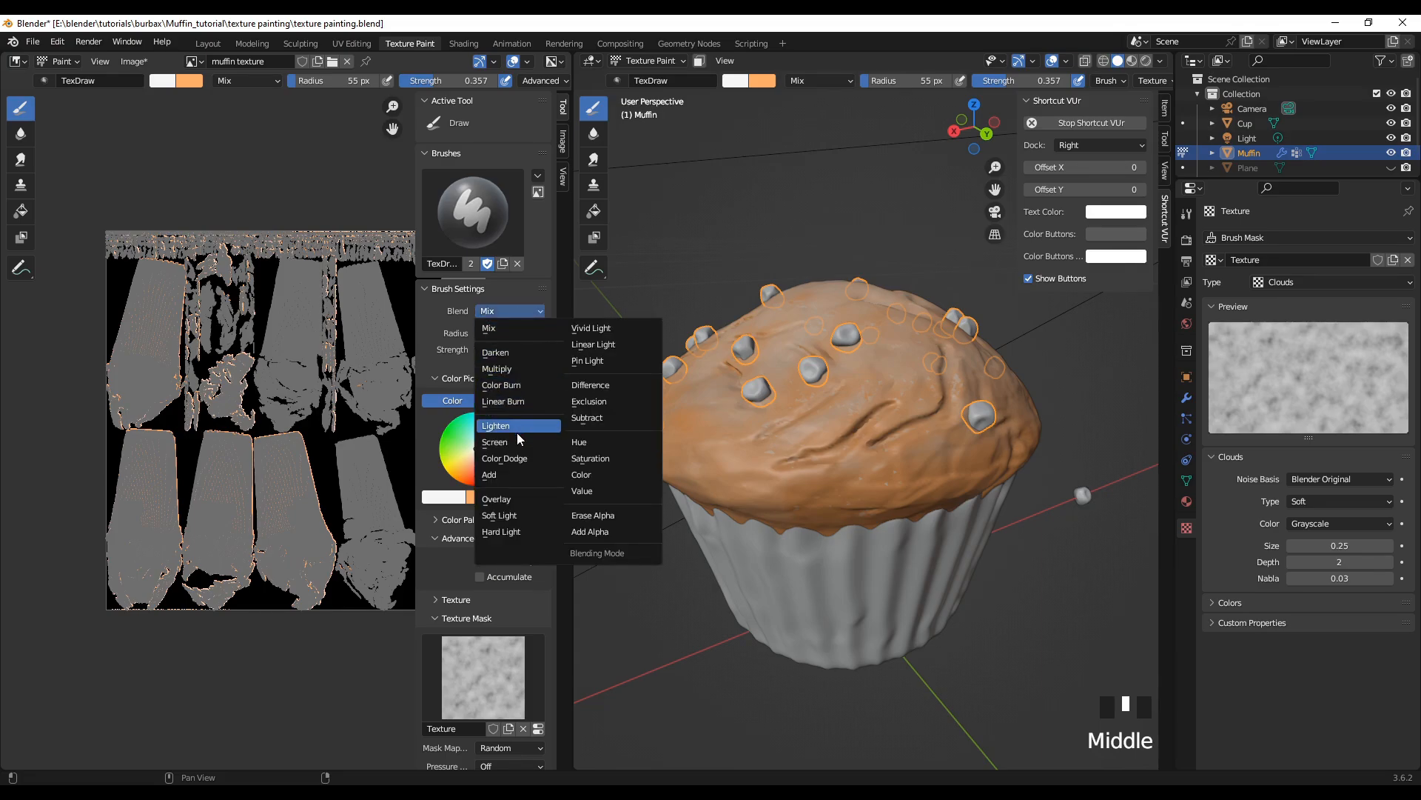
left_click(495, 499)
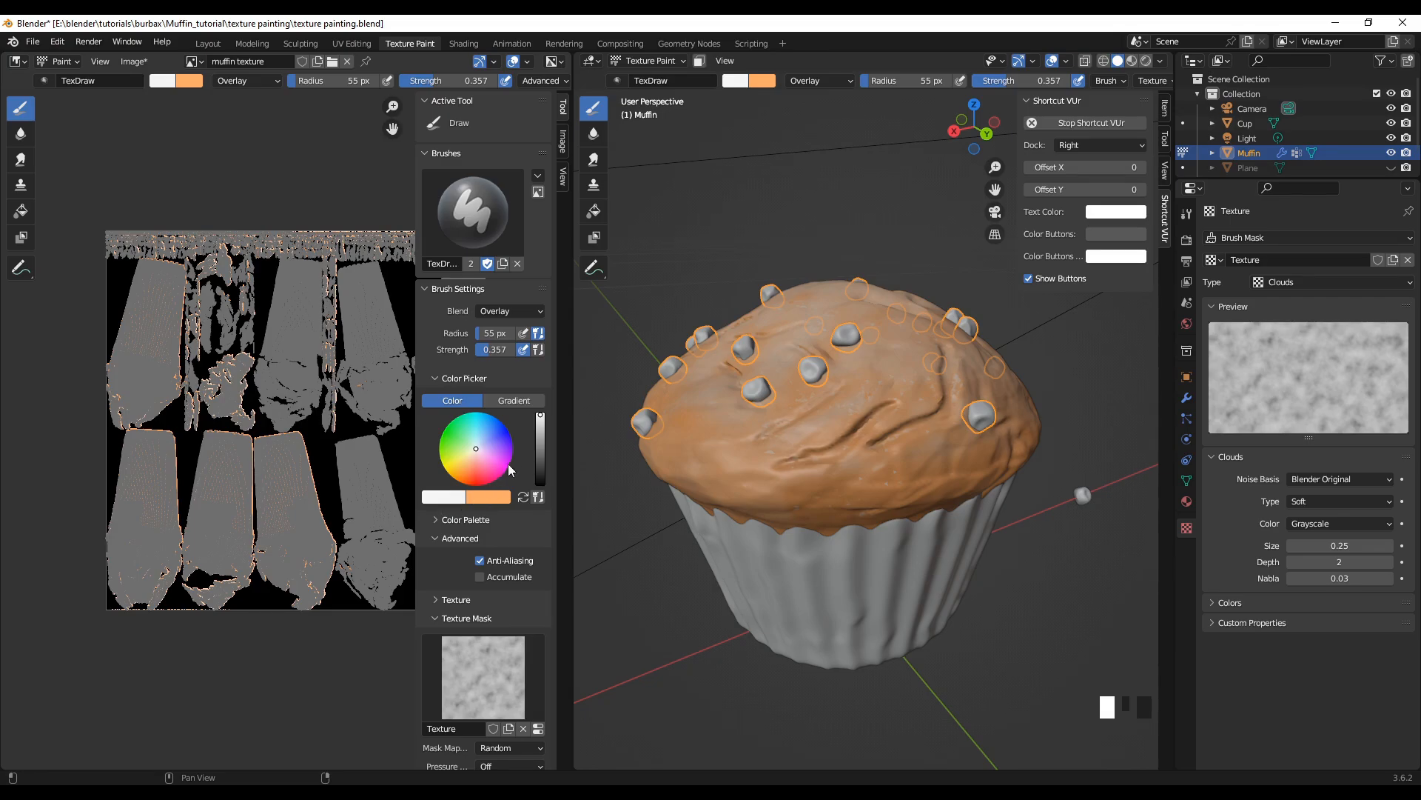
left_click_drag(546, 421, 541, 483)
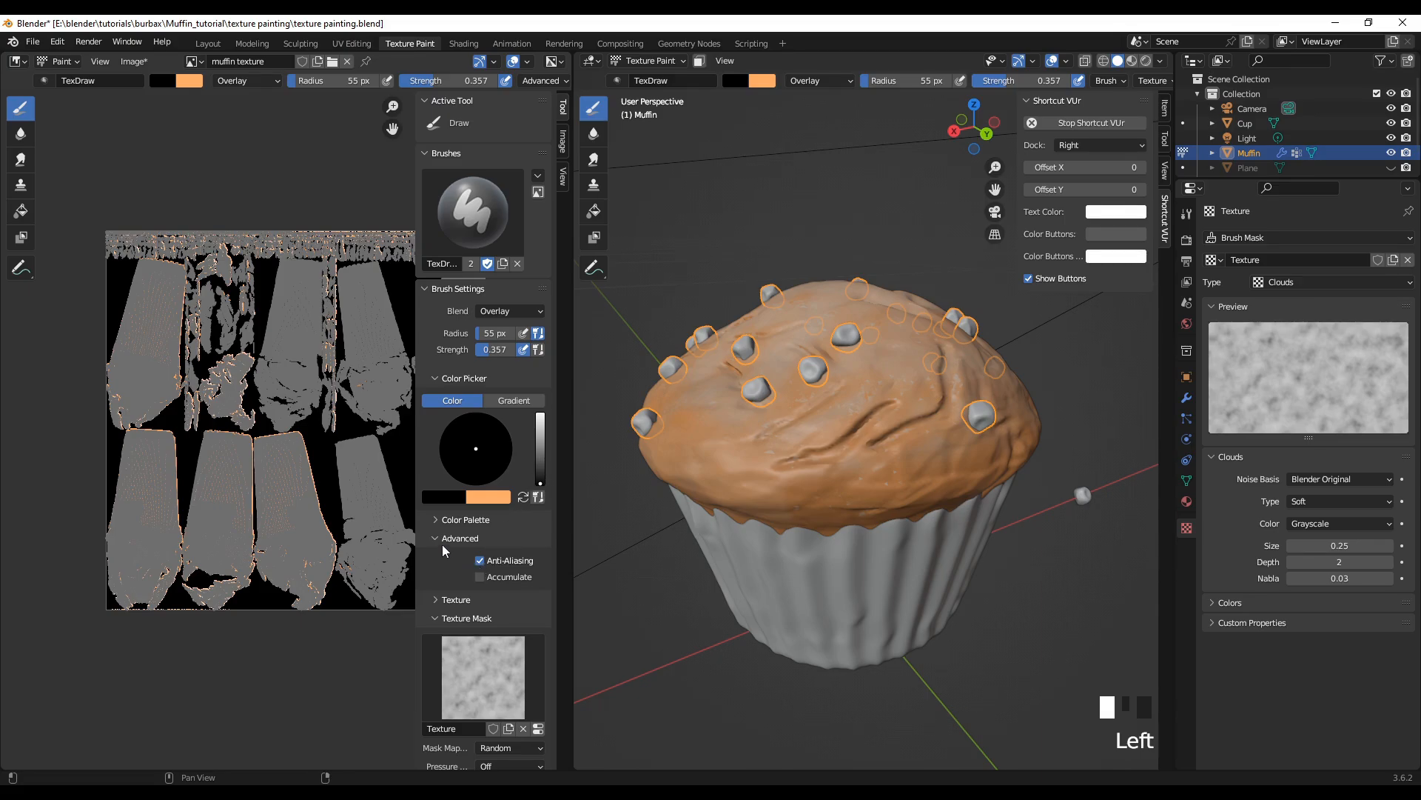
scroll(444, 550, "down", 2)
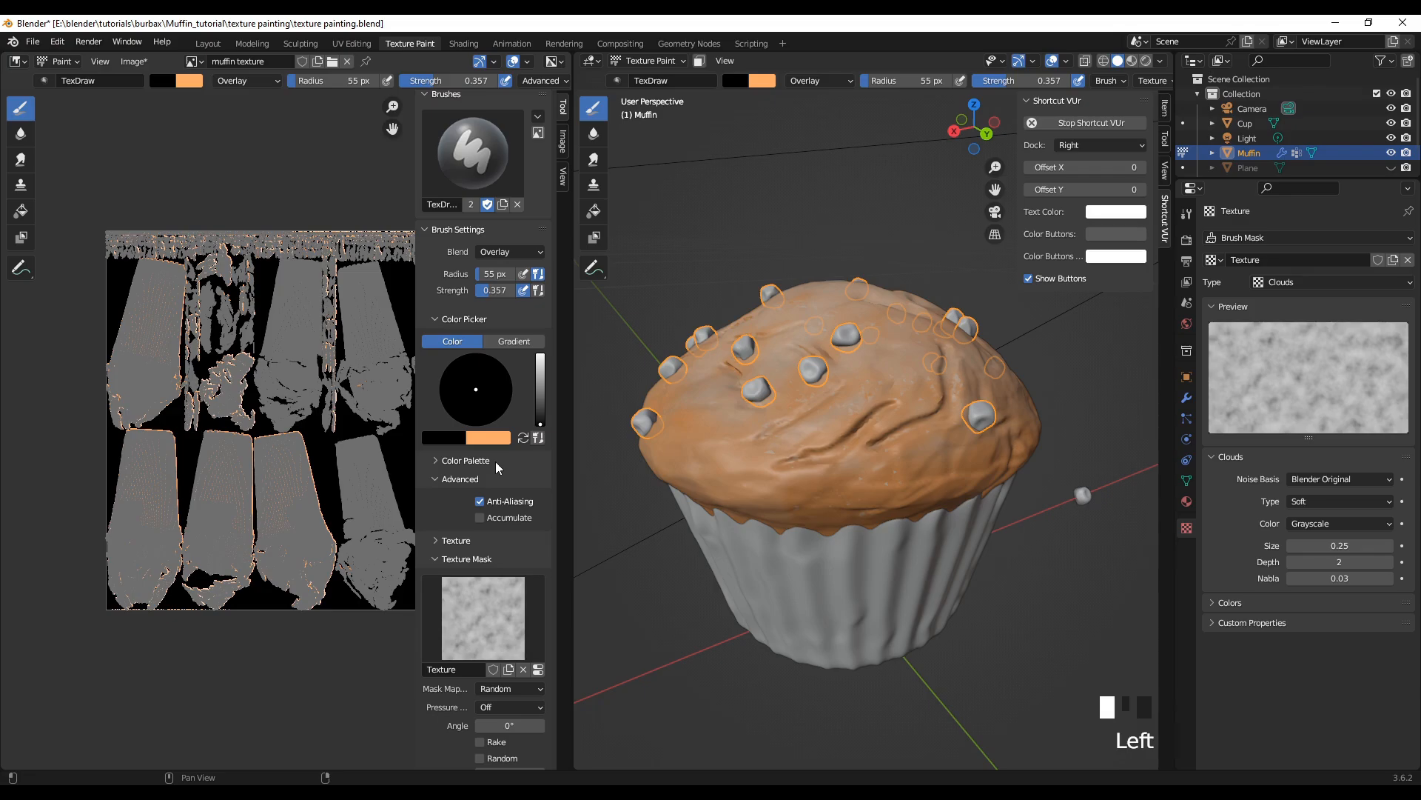
Step: Paint black Overlay strokes along the crown's lower side, just above the wrapper and beneath the lowest chip
mouse_move(762, 655)
middle_mouse_down()
mouse_move(786, 672)
mouse_move(822, 629)
middle_mouse_up()
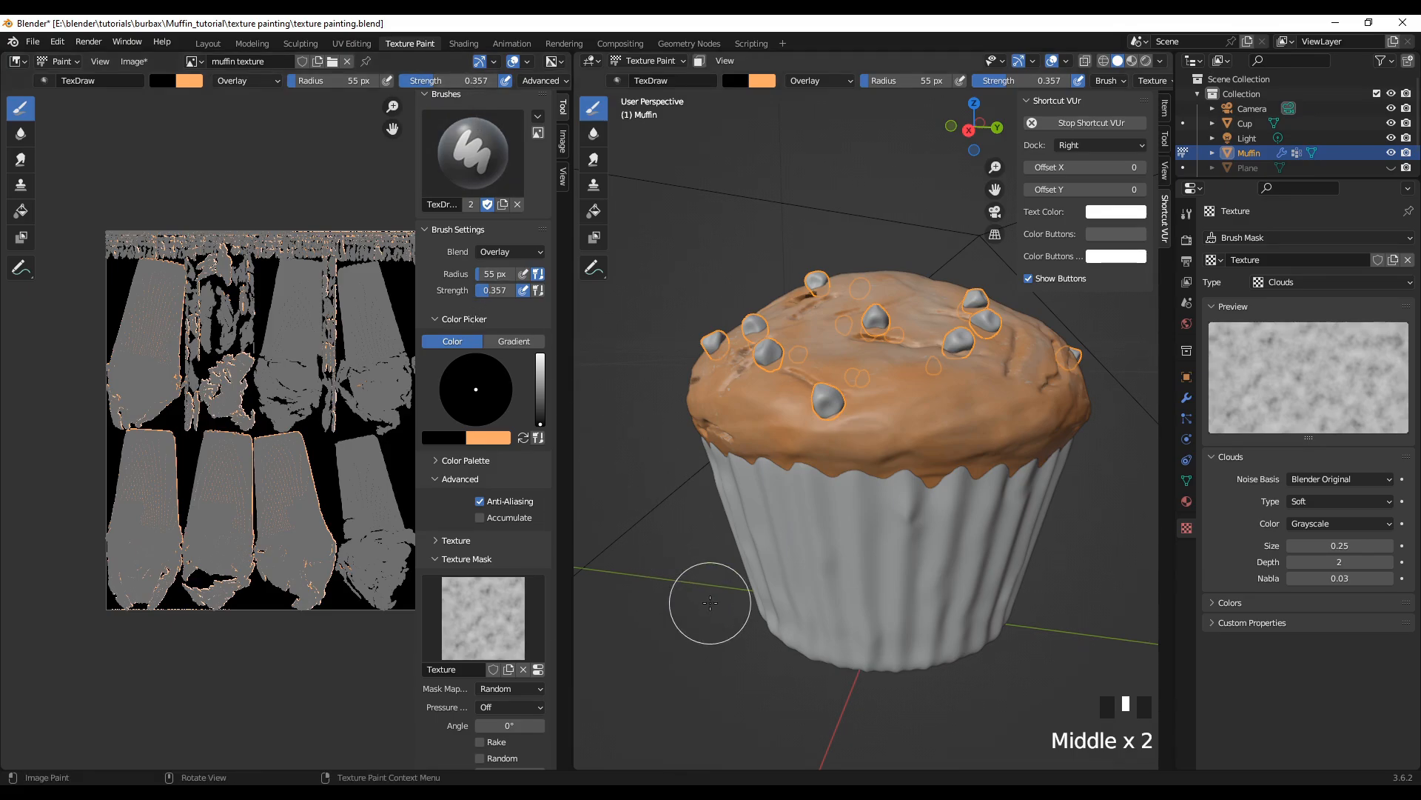
mouse_move(783, 433)
left_mouse_down()
mouse_move(810, 391)
mouse_move(788, 438)
mouse_move(948, 437)
mouse_move(953, 421)
mouse_move(930, 415)
mouse_move(936, 435)
mouse_move(911, 454)
mouse_move(1011, 416)
mouse_move(1037, 415)
mouse_move(1031, 429)
left_mouse_up()
left_click_drag(741, 411, 724, 379)
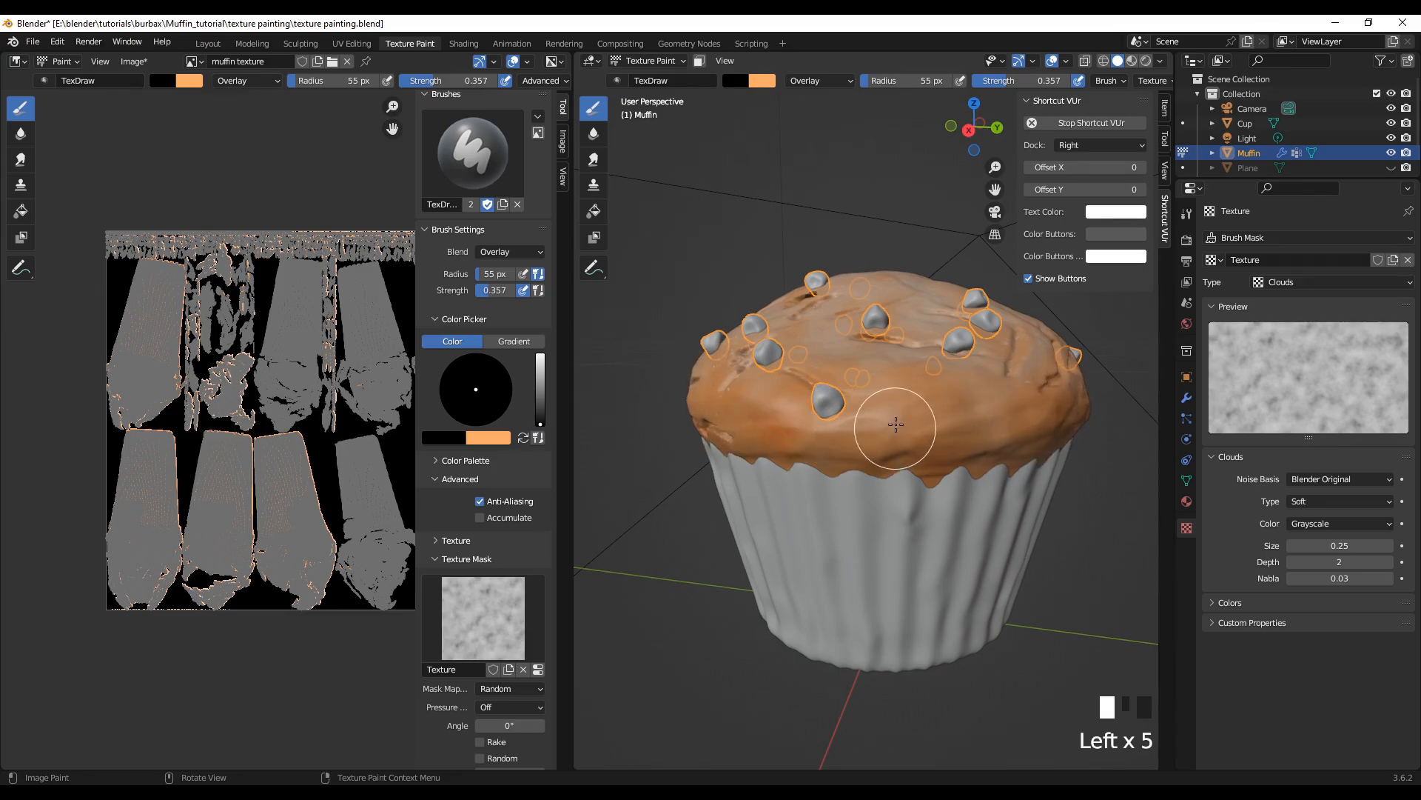
left_click_drag(966, 434, 1000, 434)
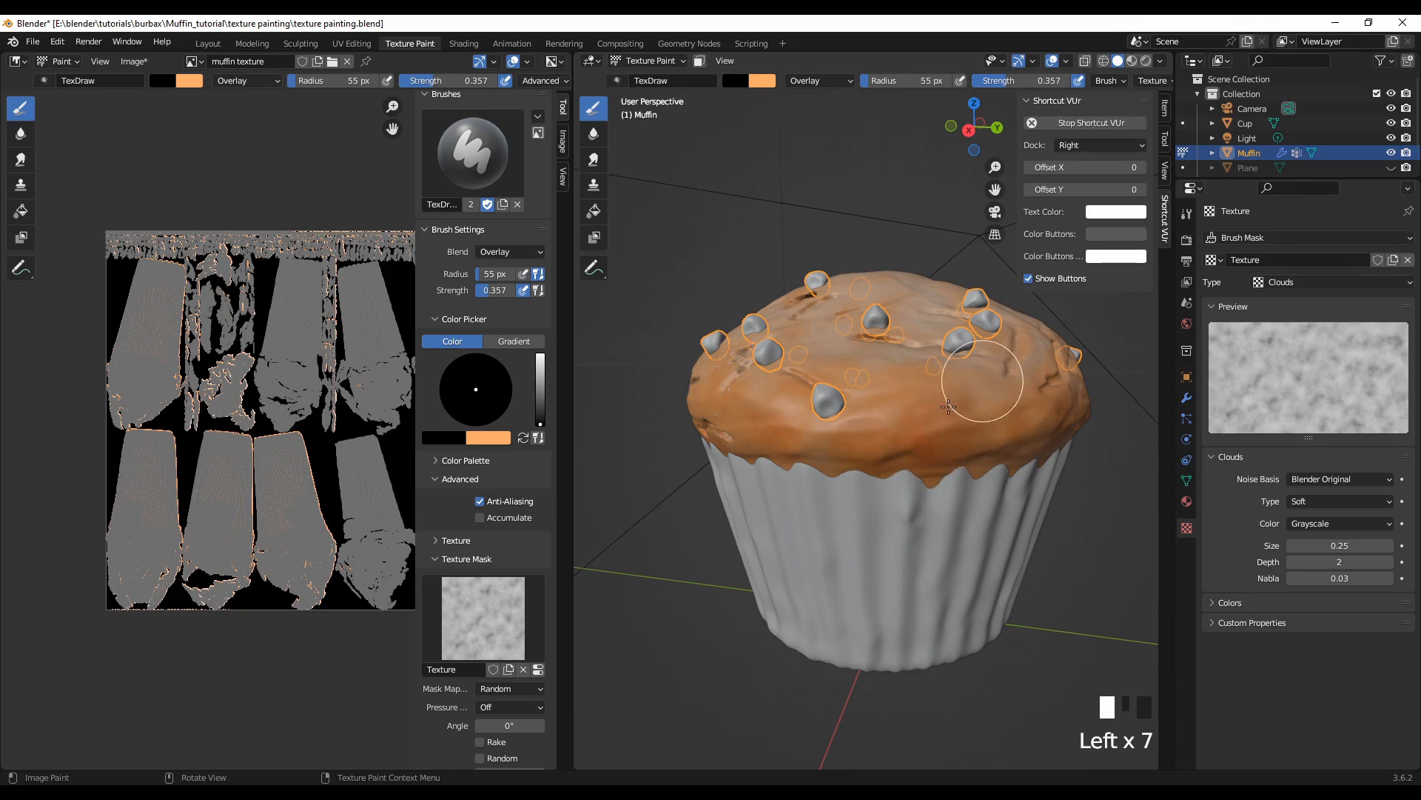
Step: Continue the black Overlay shading around the crown's lower side, from the lone chip across to the deep creases
scroll(852, 648, "down", 2)
middle_click_drag(852, 648, 799, 655)
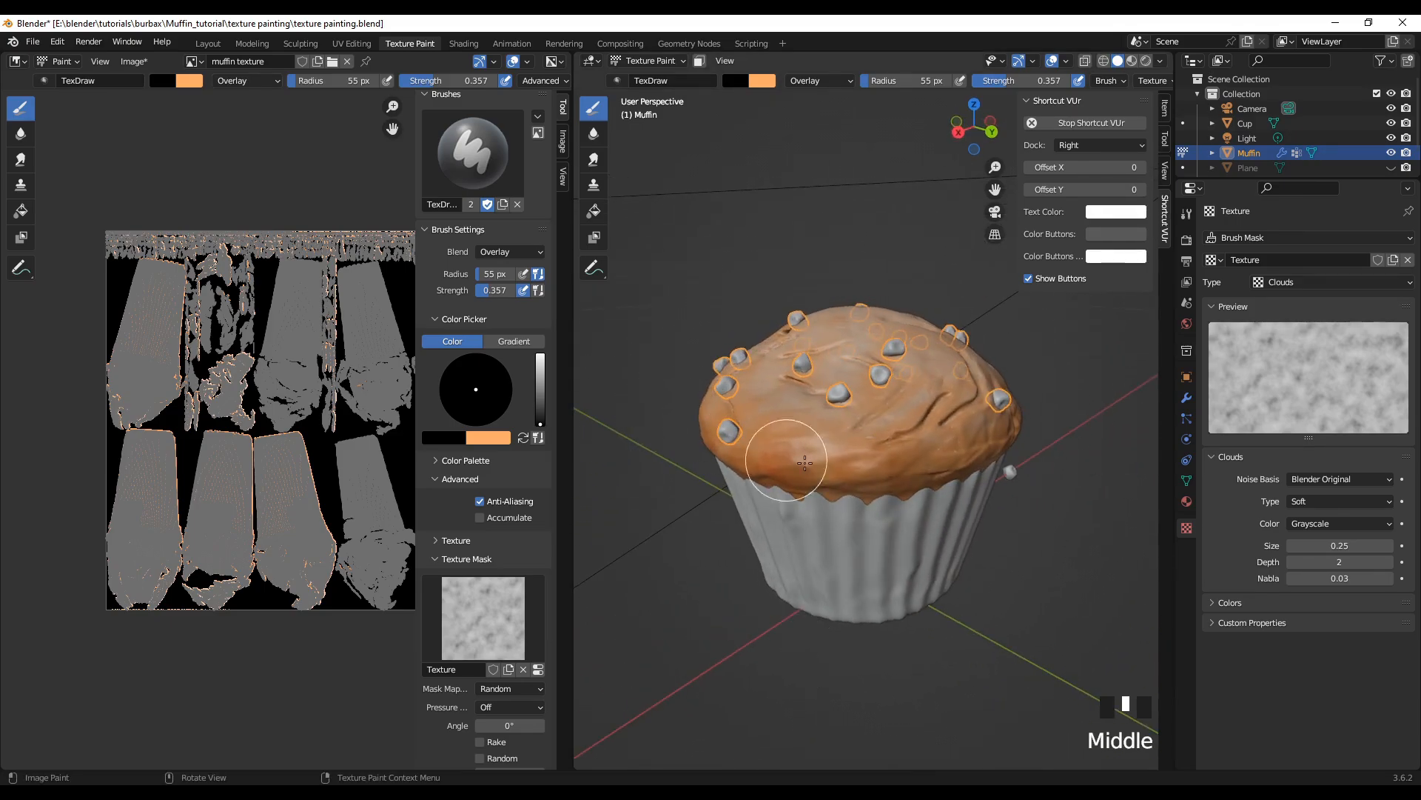
mouse_move(780, 456)
left_mouse_down()
mouse_move(815, 455)
mouse_move(781, 460)
left_mouse_up()
mouse_move(903, 453)
left_mouse_down()
mouse_move(916, 471)
mouse_move(847, 466)
left_mouse_up()
mouse_move(837, 465)
left_mouse_down()
mouse_move(922, 457)
mouse_move(974, 414)
left_mouse_up()
mouse_move(973, 407)
left_mouse_down()
mouse_move(956, 399)
mouse_move(933, 416)
left_mouse_up()
left_click_drag(948, 427, 879, 412)
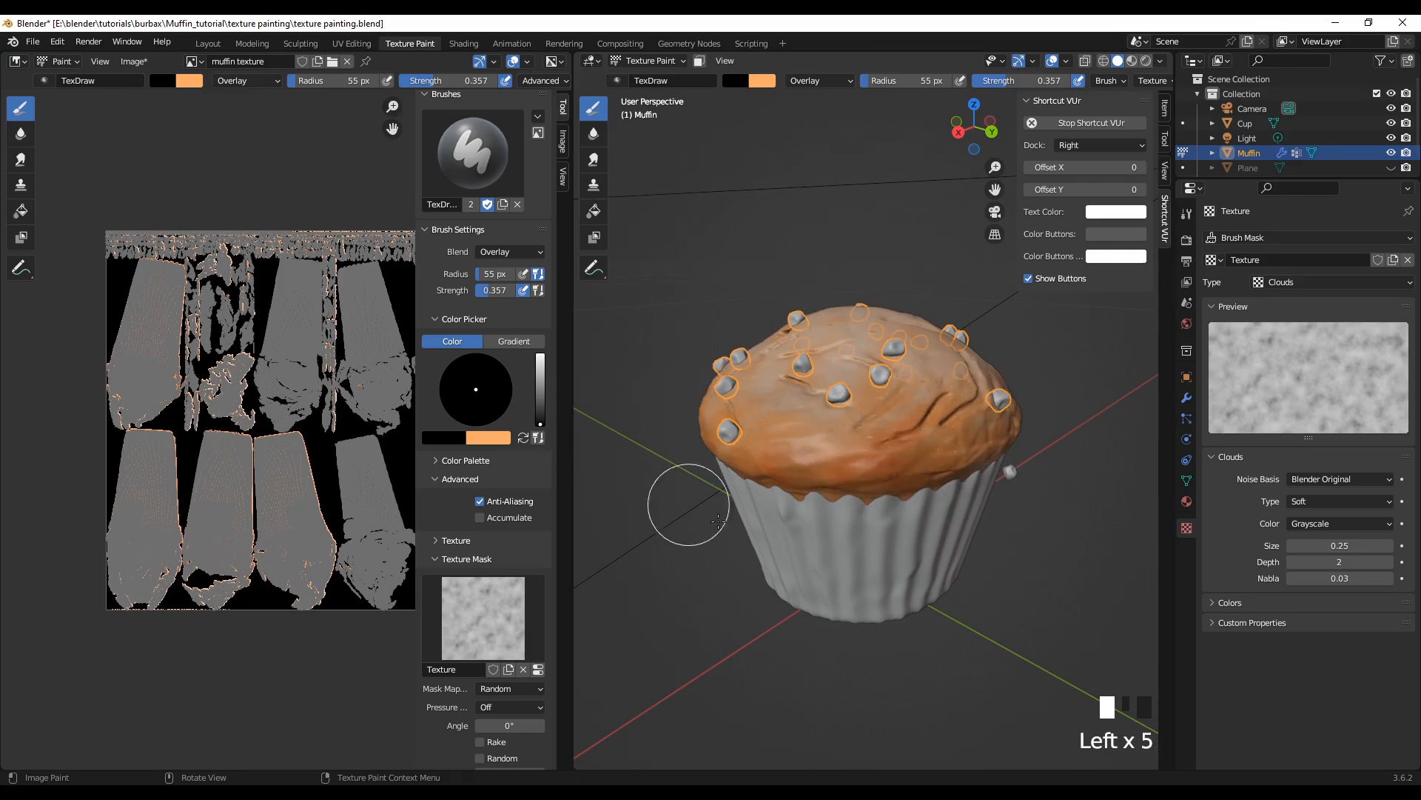
Step: Add black Overlay patches over the crown's top, between the scattered chips and beside the creases
middle_click_drag(689, 502, 714, 574)
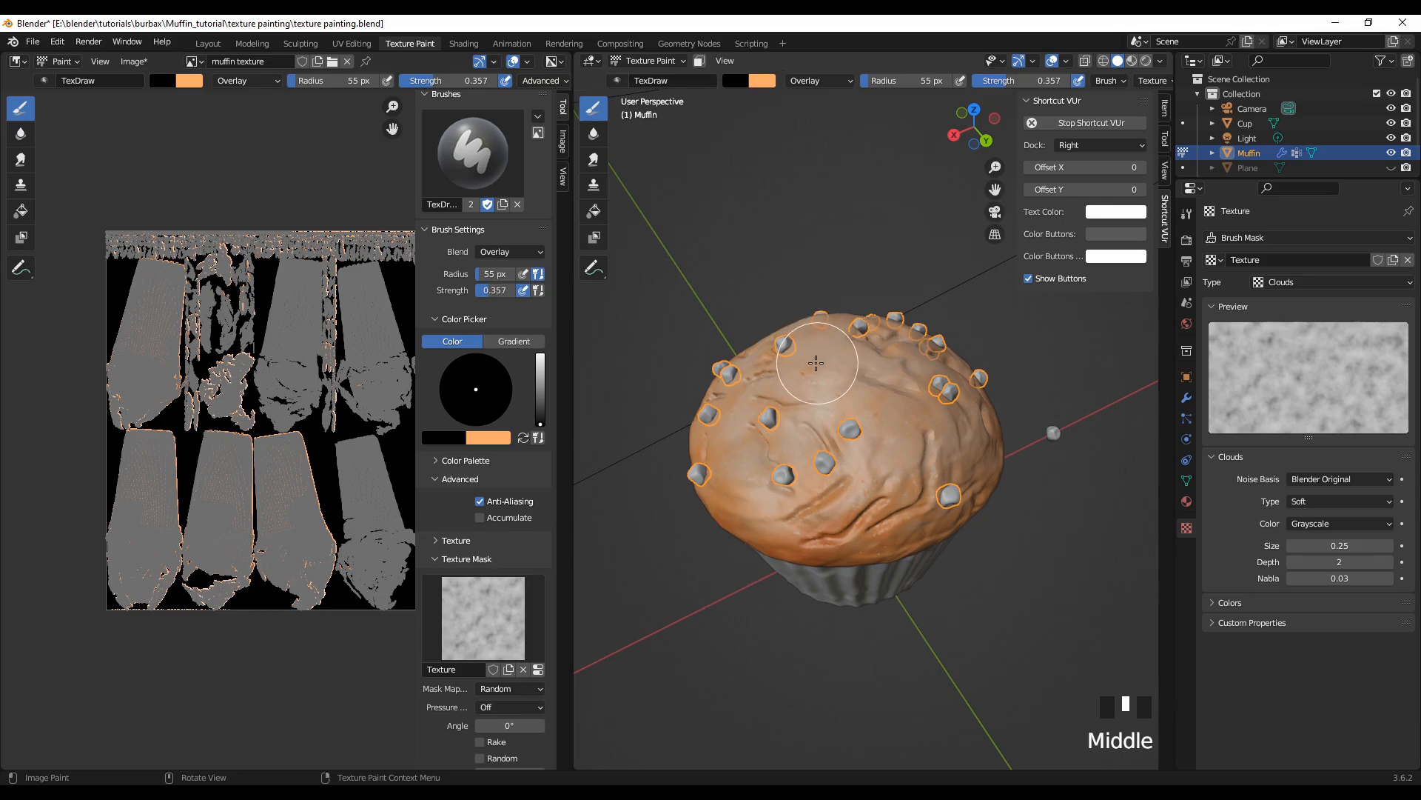
mouse_move(818, 357)
left_mouse_down()
mouse_move(818, 374)
mouse_move(793, 375)
mouse_move(814, 367)
left_mouse_up()
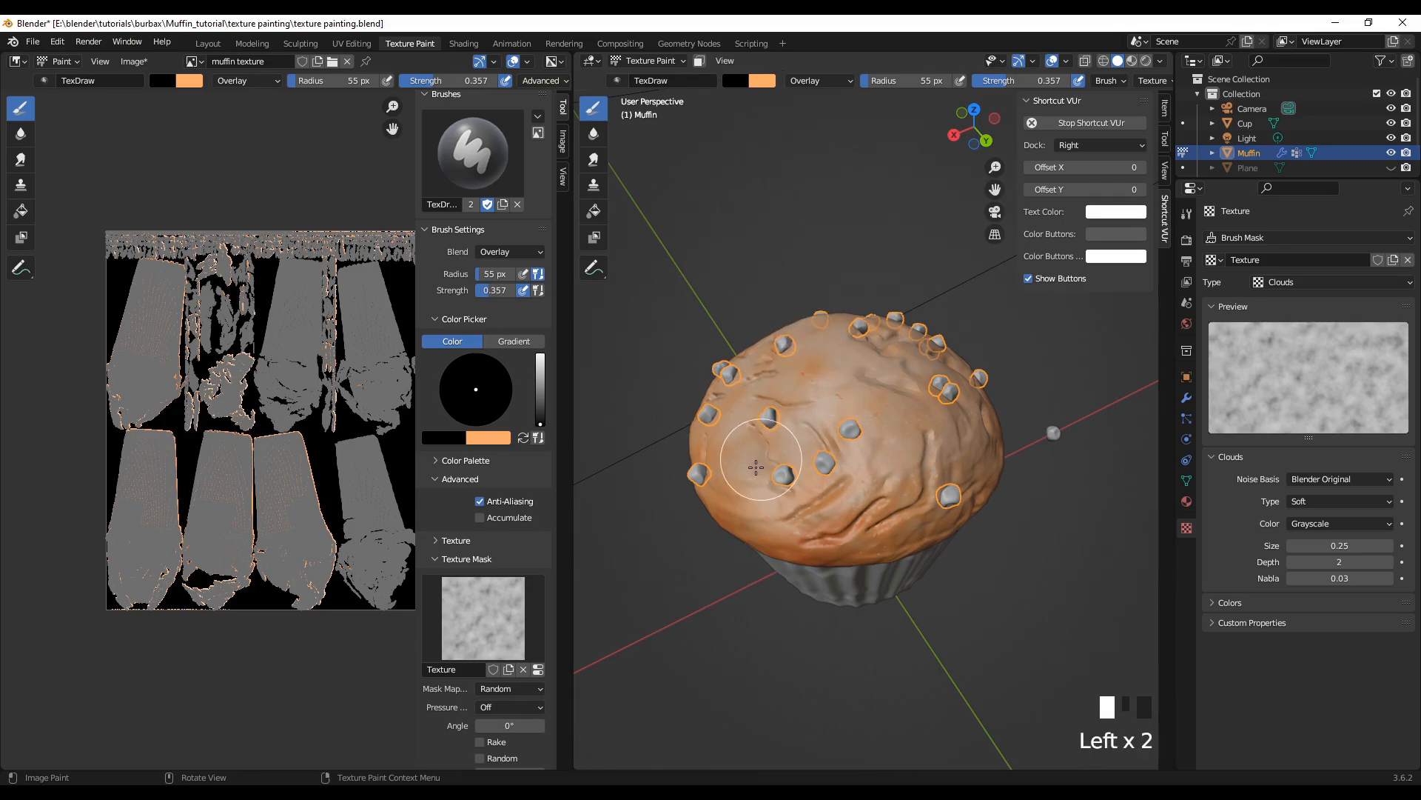
left_click_drag(778, 418, 766, 443)
mouse_move(865, 454)
left_mouse_down()
mouse_move(885, 415)
mouse_move(939, 425)
left_mouse_up()
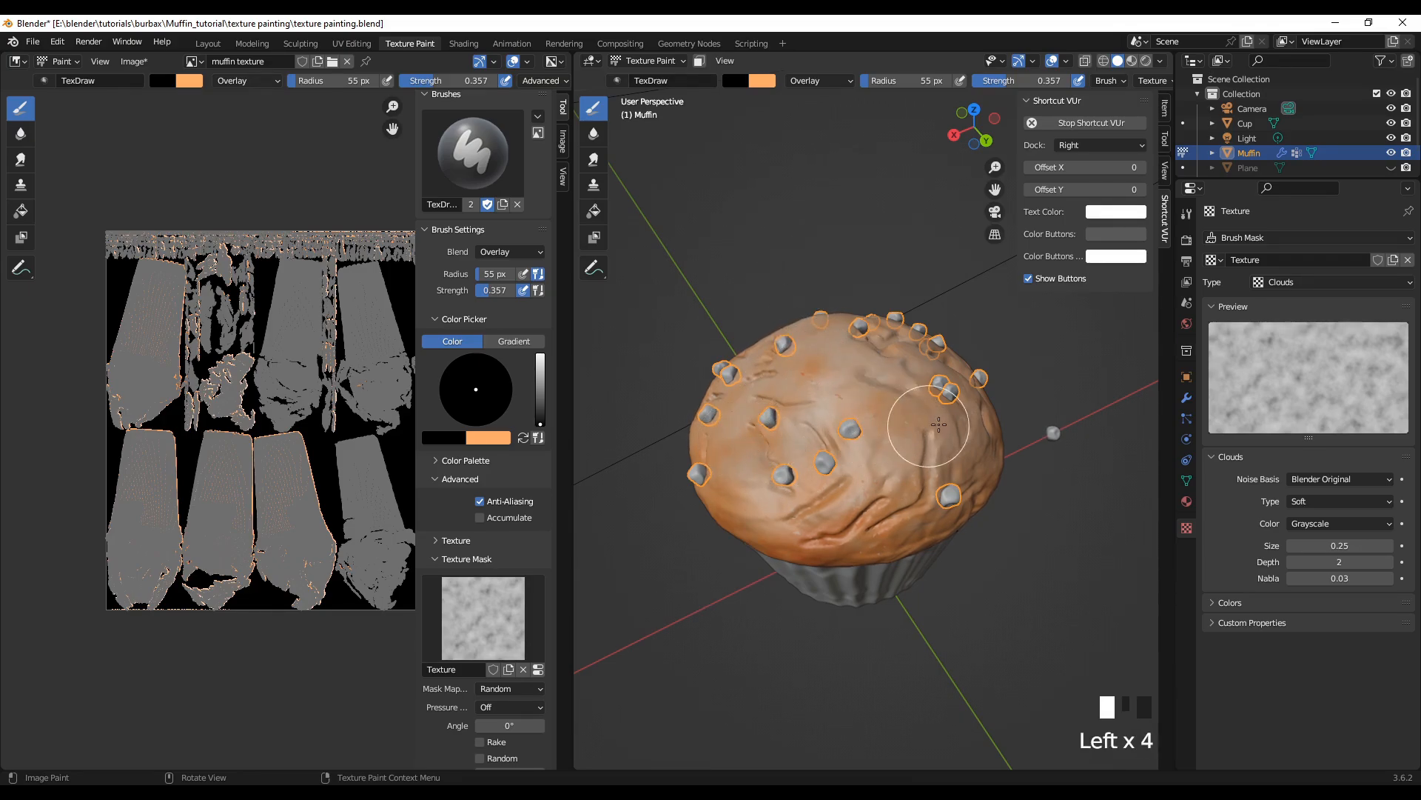
mouse_move(977, 492)
left_mouse_down()
mouse_move(968, 482)
mouse_move(978, 501)
left_mouse_up()
Step: Orbit to the crown's next side and shade its upper surface and outer slope with black Overlay strokes
middle_click_drag(970, 656, 851, 594)
mouse_move(803, 428)
left_mouse_down()
mouse_move(825, 439)
mouse_move(724, 425)
mouse_move(926, 403)
mouse_move(845, 351)
mouse_move(787, 339)
left_mouse_up()
mouse_move(921, 401)
left_mouse_down()
mouse_move(984, 413)
mouse_move(968, 444)
left_mouse_up()
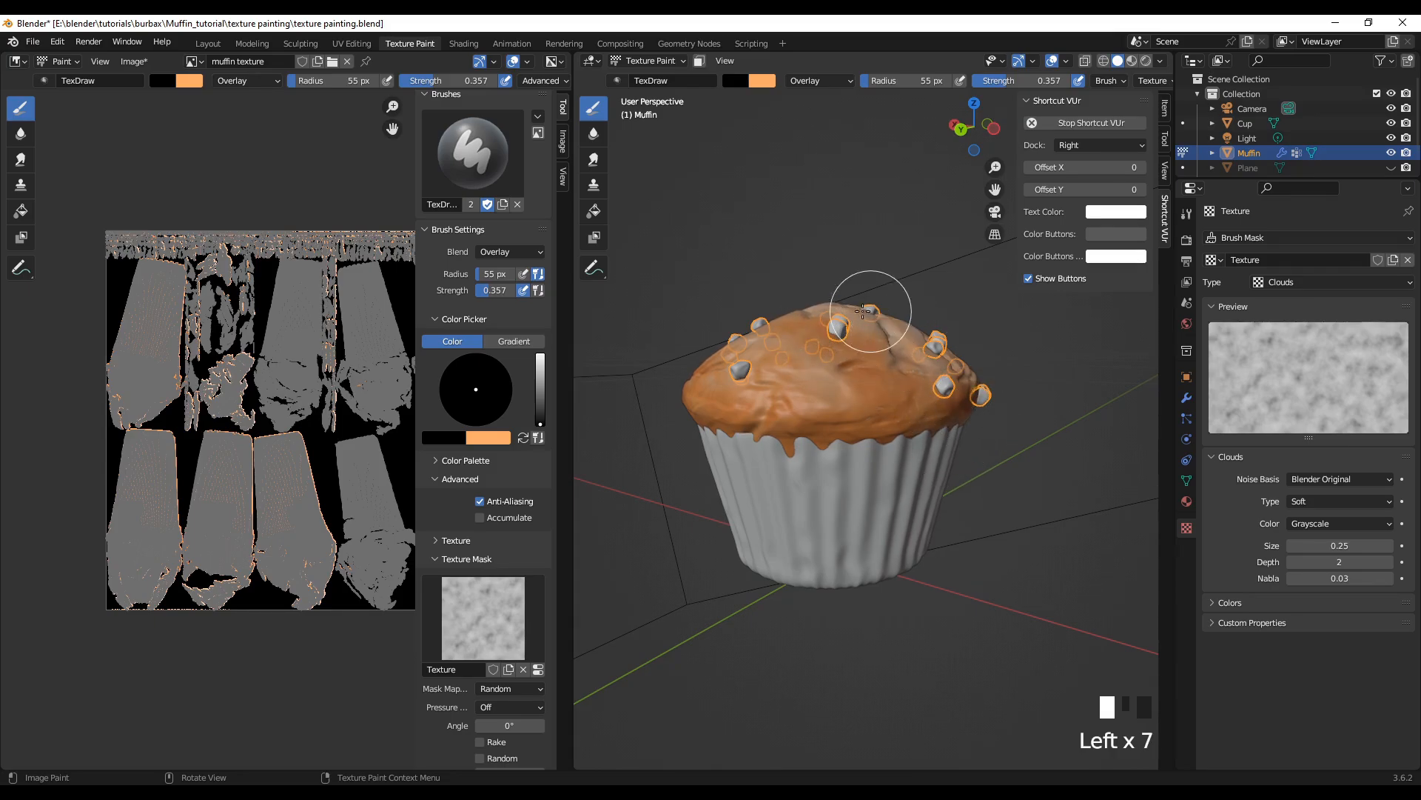
Step: Darken the crown's lower side beside and below the paired chips with close-up black Overlay strokes
scroll(874, 314, "up", 3)
middle_click_drag(855, 420, 789, 551)
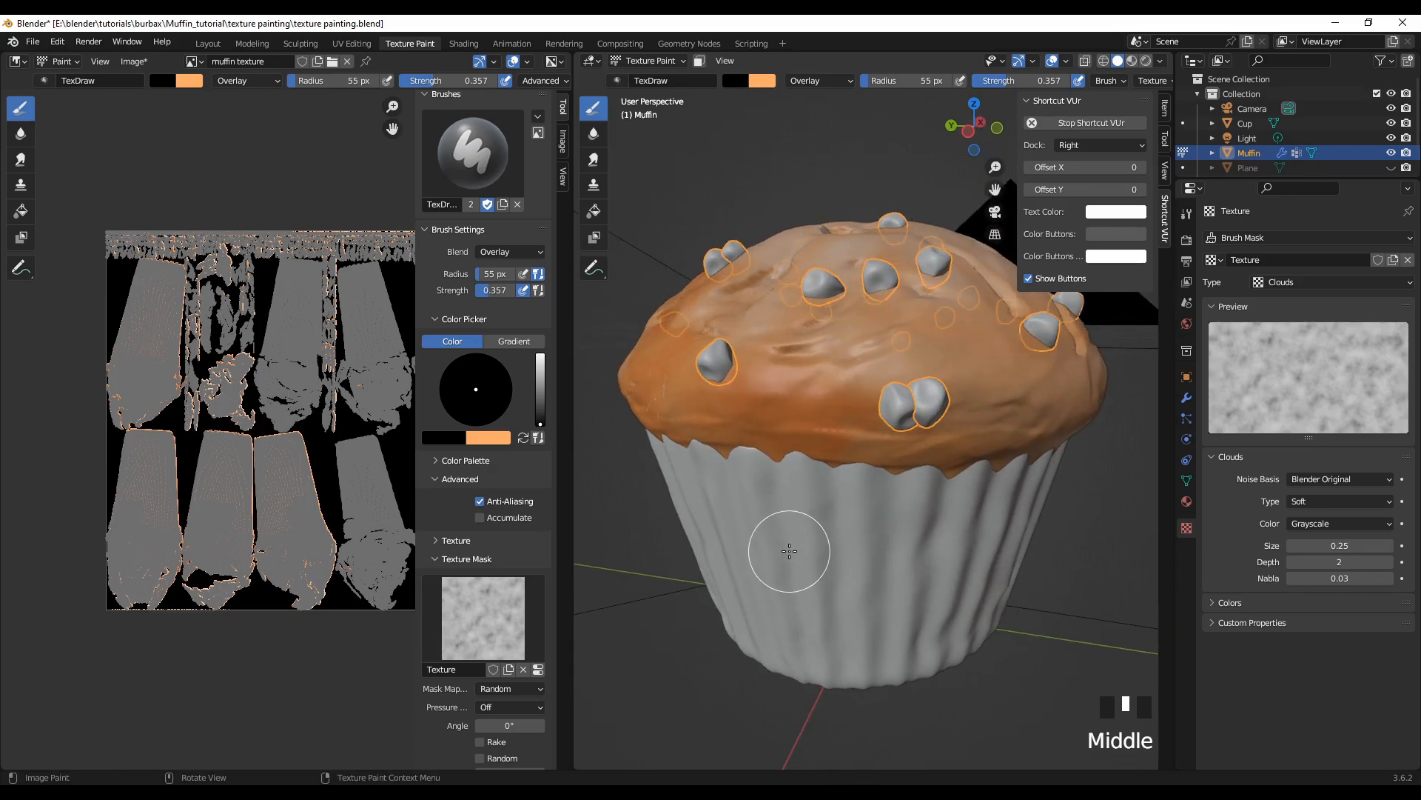
mouse_move(796, 418)
left_mouse_down()
mouse_move(802, 387)
mouse_move(850, 429)
left_mouse_up()
left_click_drag(949, 461, 958, 443)
left_click_drag(729, 424, 707, 429)
left_click_drag(689, 433, 652, 424)
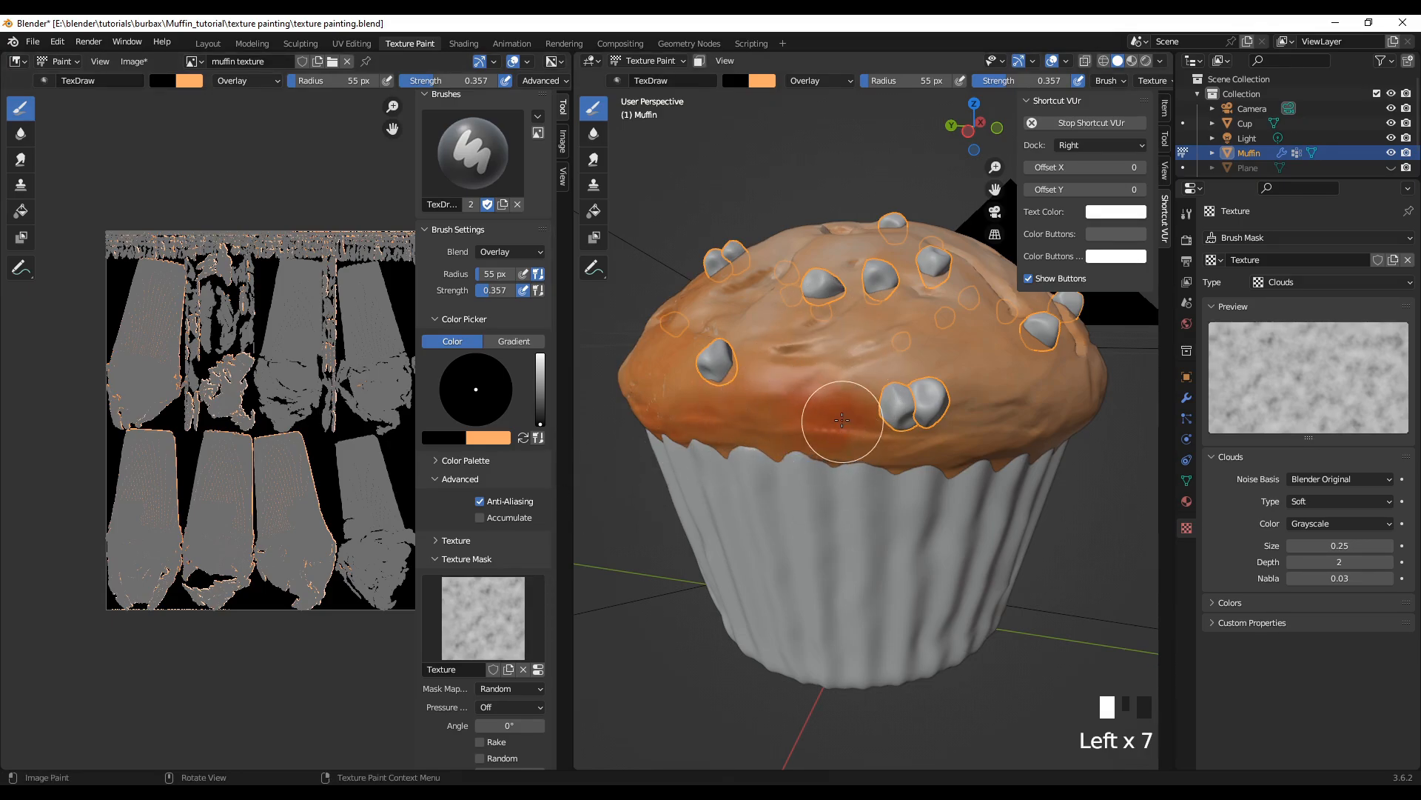
Step: Dab black Overlay shading over the crown's upper slope and down past the paired chips to the wrapper
left_click_drag(974, 343, 889, 308)
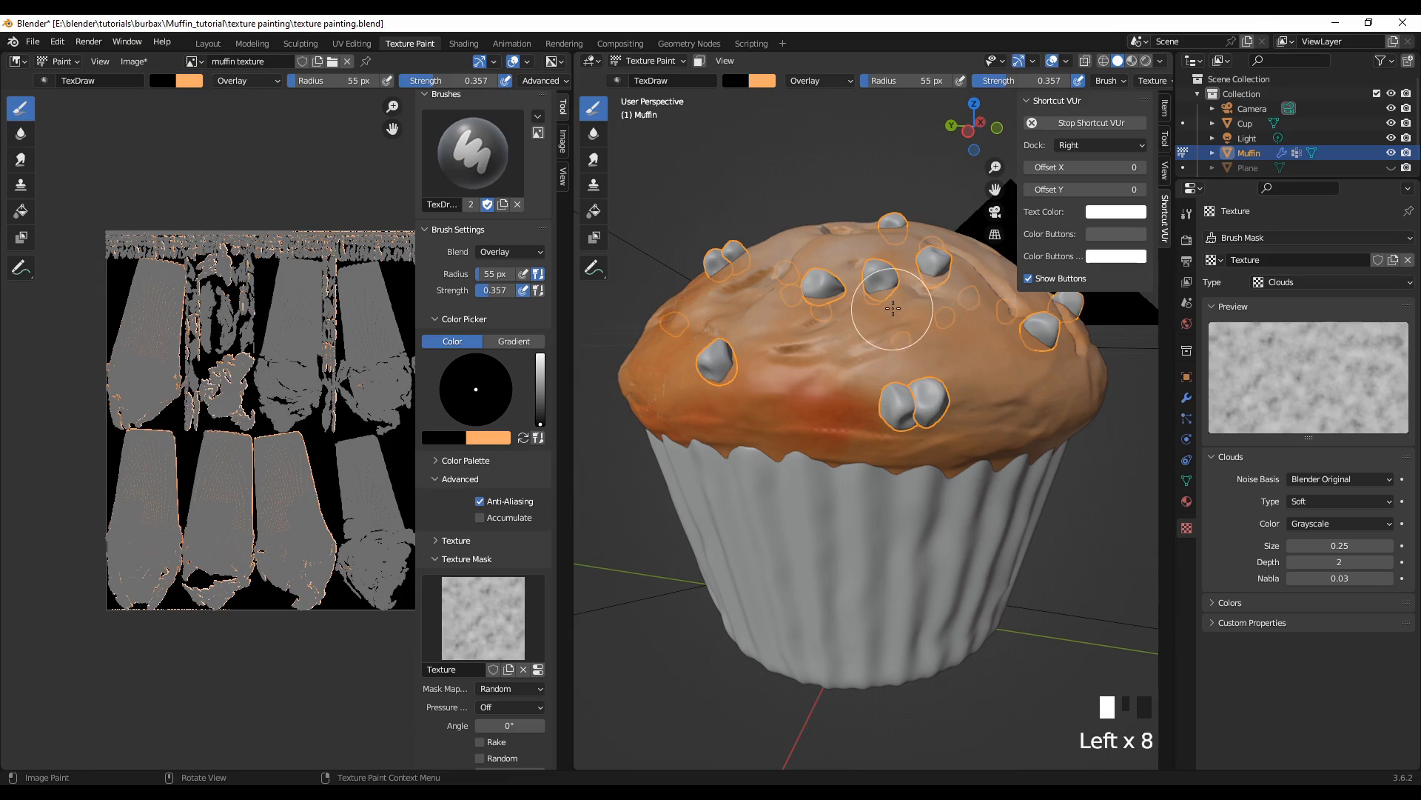
left_click(1008, 314)
left_click(1029, 351)
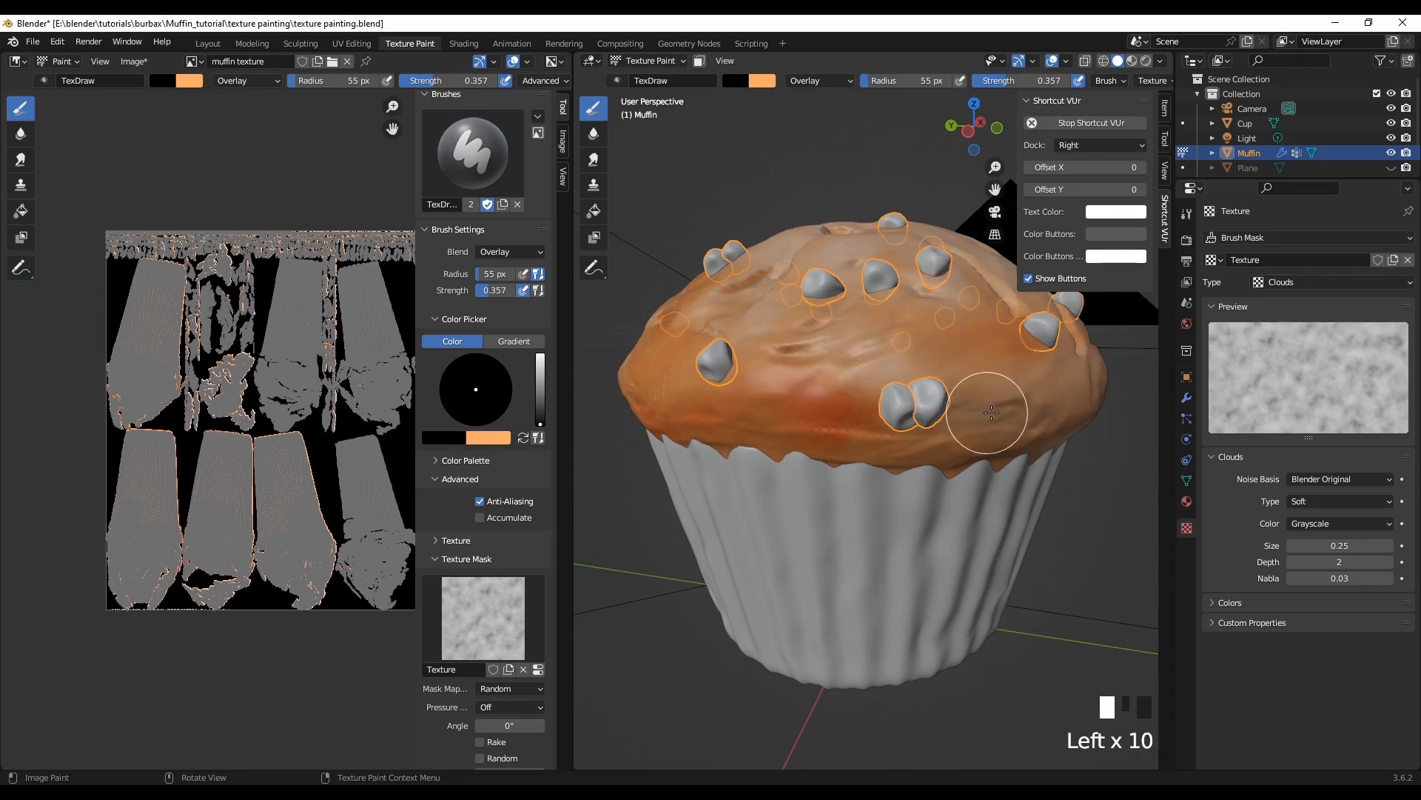
left_click(1007, 403)
left_click(962, 444)
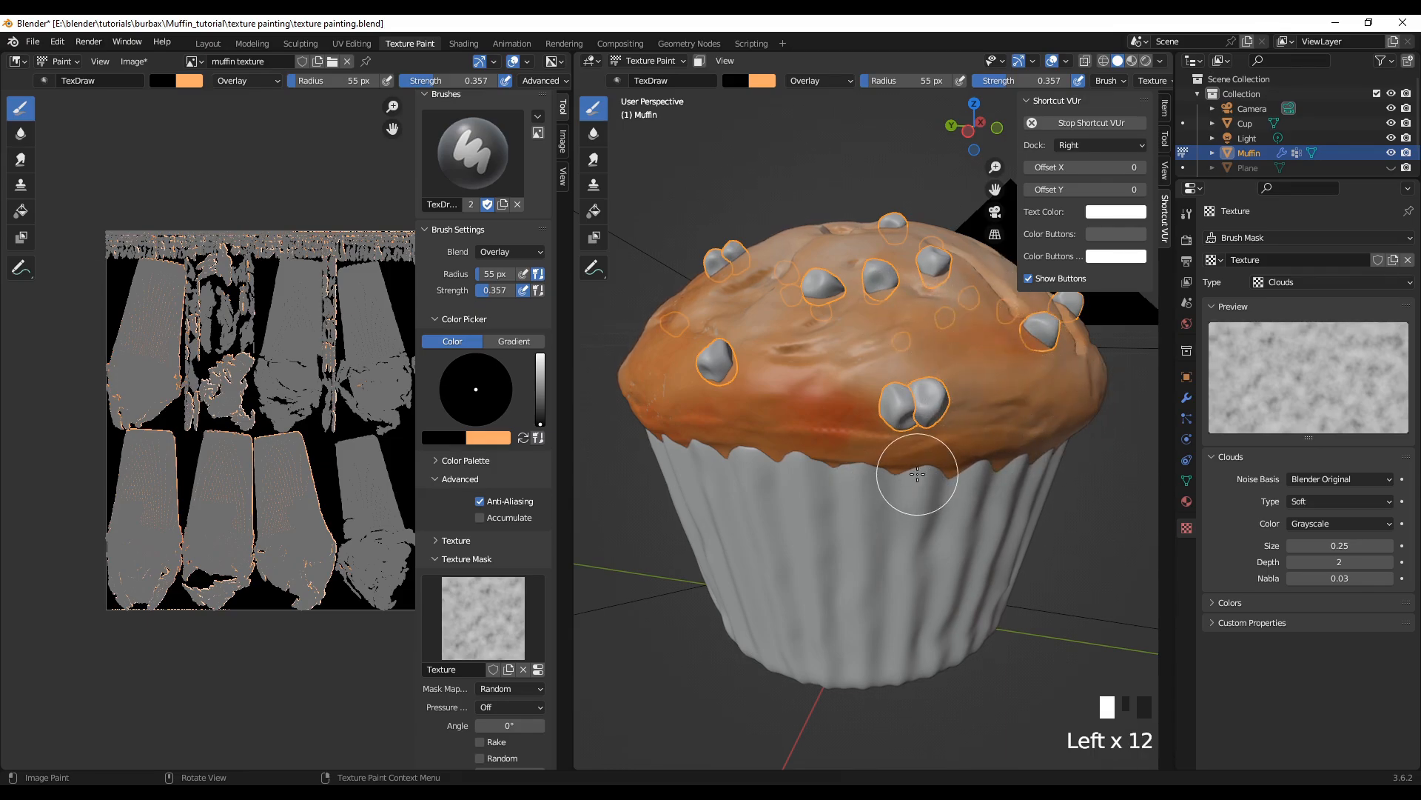
Step: Shade the adjoining side of the crown with black Overlay, along the lower slope and up to the cracks
middle_click_drag(915, 474, 830, 519)
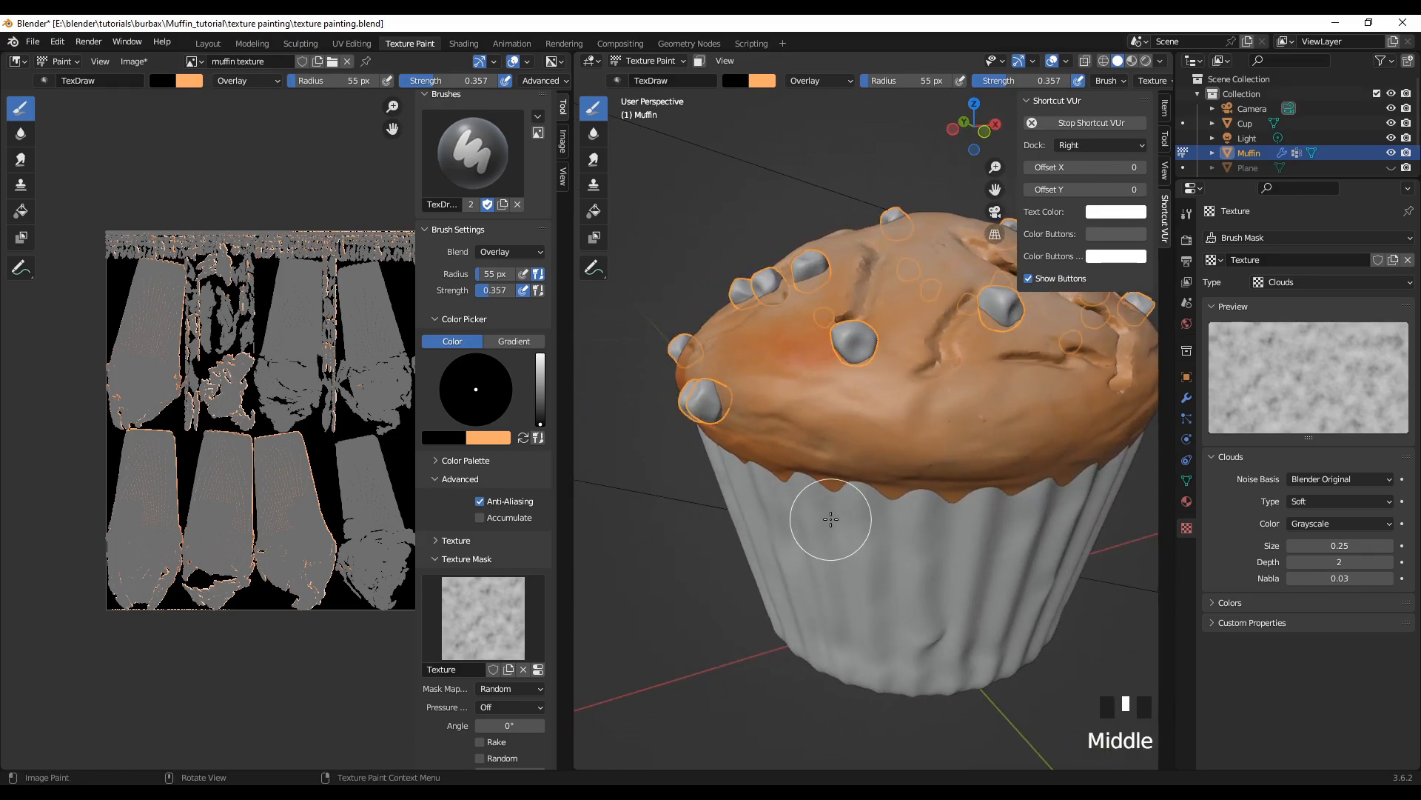
left_click(886, 447)
left_click(955, 453)
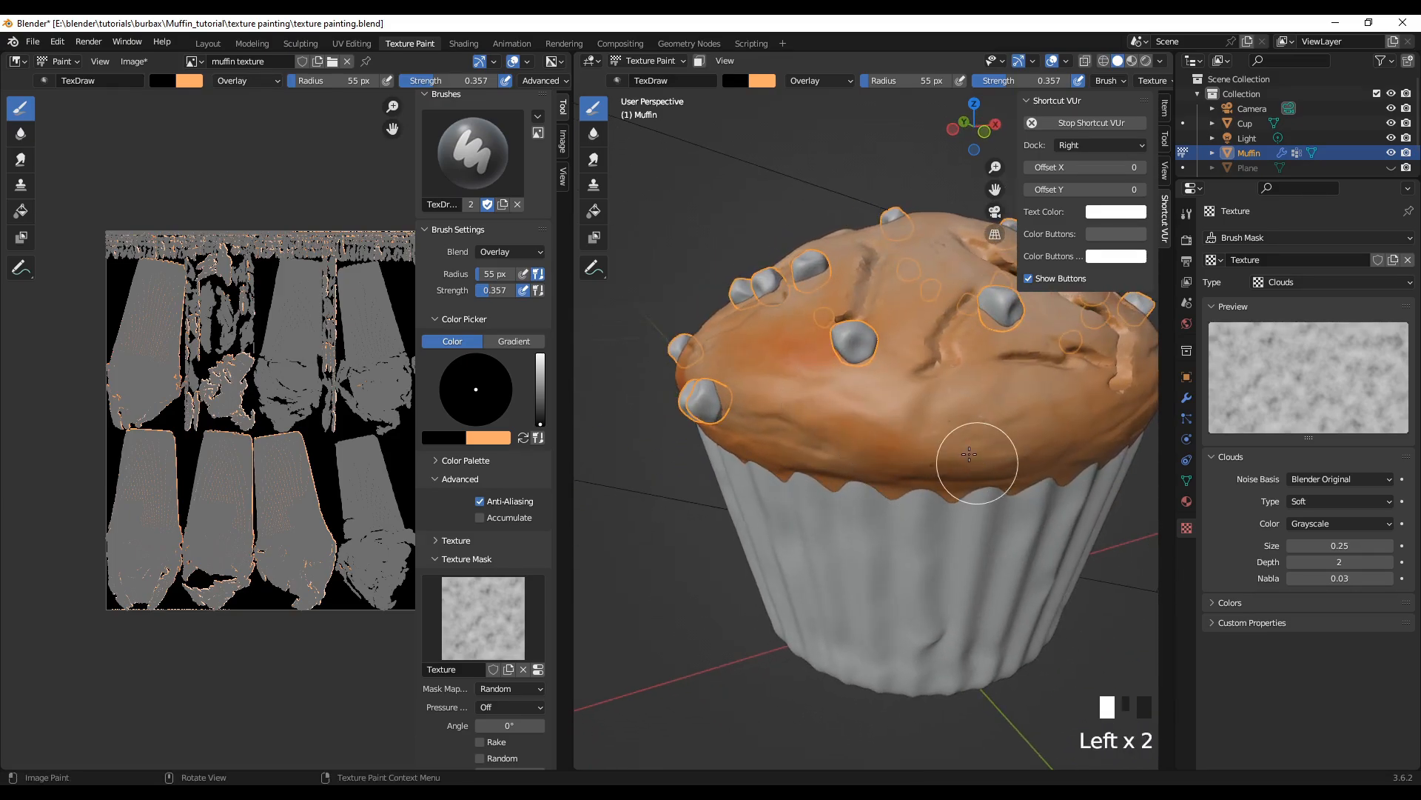
left_click(764, 418)
left_click(972, 394)
mouse_move(977, 356)
left_mouse_down()
mouse_move(955, 318)
mouse_move(898, 285)
mouse_move(979, 274)
left_mouse_up()
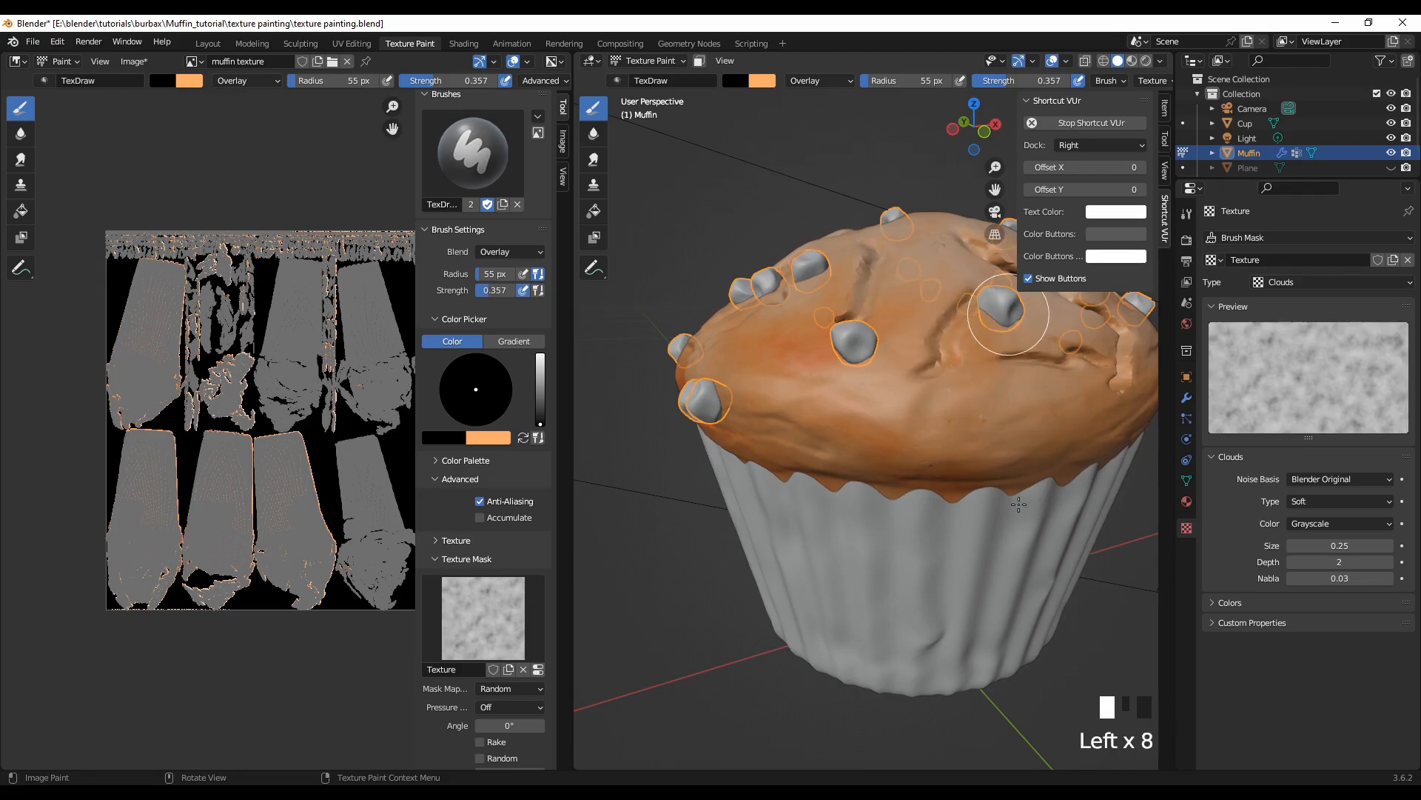
Step: From a low angle, paint black Overlay strokes along the scalloped wrapper edge and up the crown's side
middle_click_drag(842, 576, 740, 524)
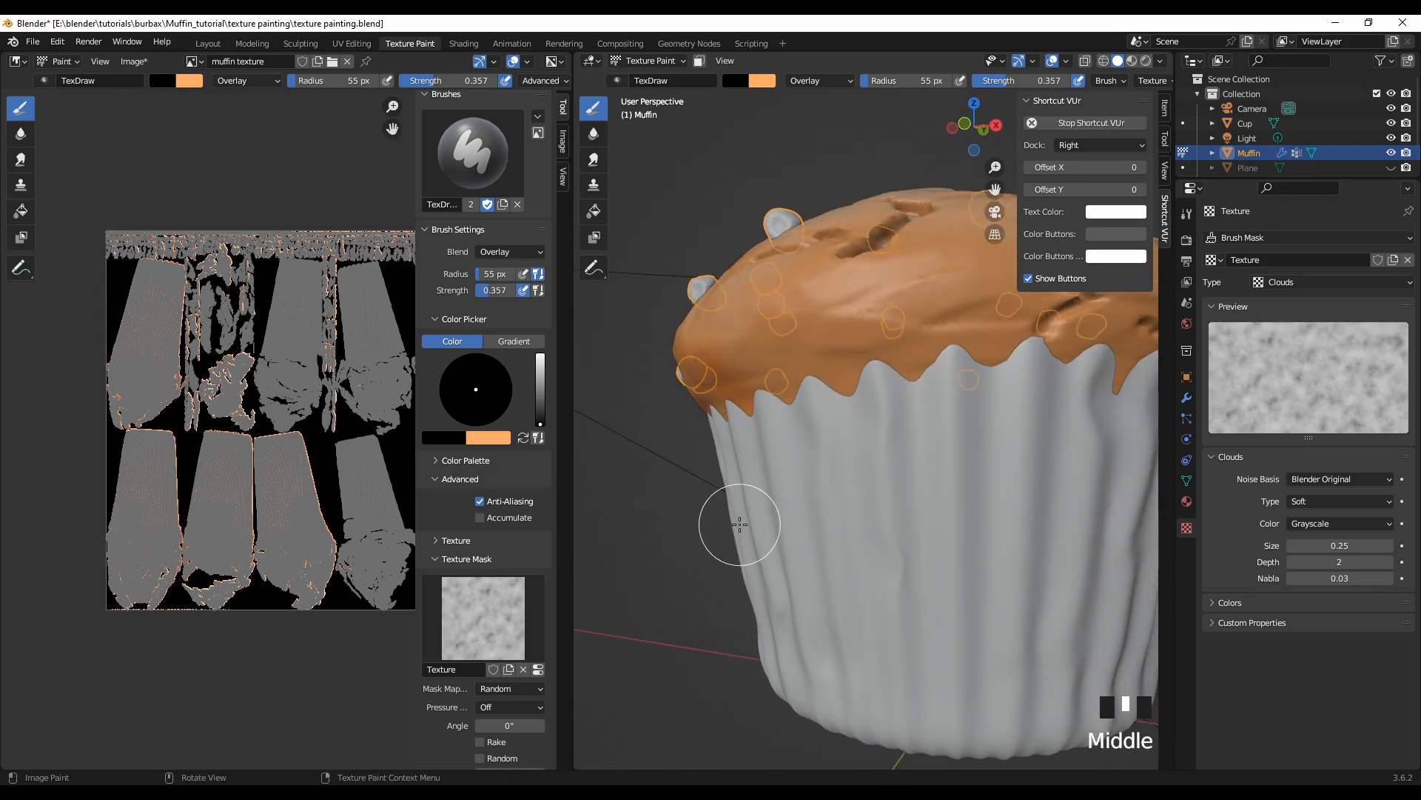
mouse_move(815, 383)
left_mouse_down()
mouse_move(854, 361)
mouse_move(888, 369)
left_mouse_up()
mouse_move(914, 370)
left_mouse_down()
mouse_move(901, 346)
mouse_move(1025, 374)
left_mouse_up()
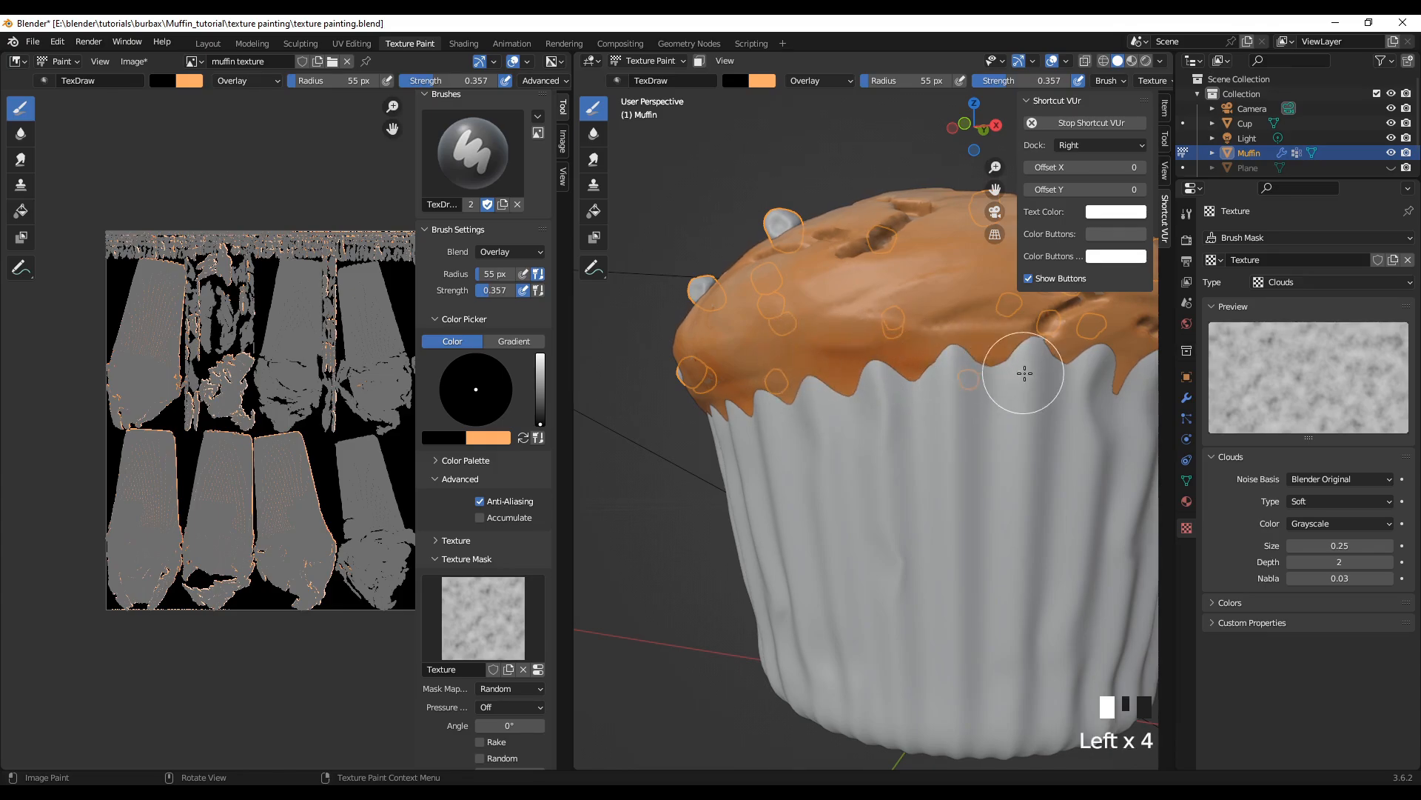
left_click_drag(744, 326, 729, 371)
left_click_drag(726, 374, 731, 401)
left_click_drag(870, 317, 955, 271)
left_click_drag(961, 274, 1006, 369)
Step: Paint black Overlay strokes along the lower cracks above the wrapper and around the long crack below the chips
middle_click_drag(1007, 369, 836, 460)
left_click_drag(887, 436, 791, 506)
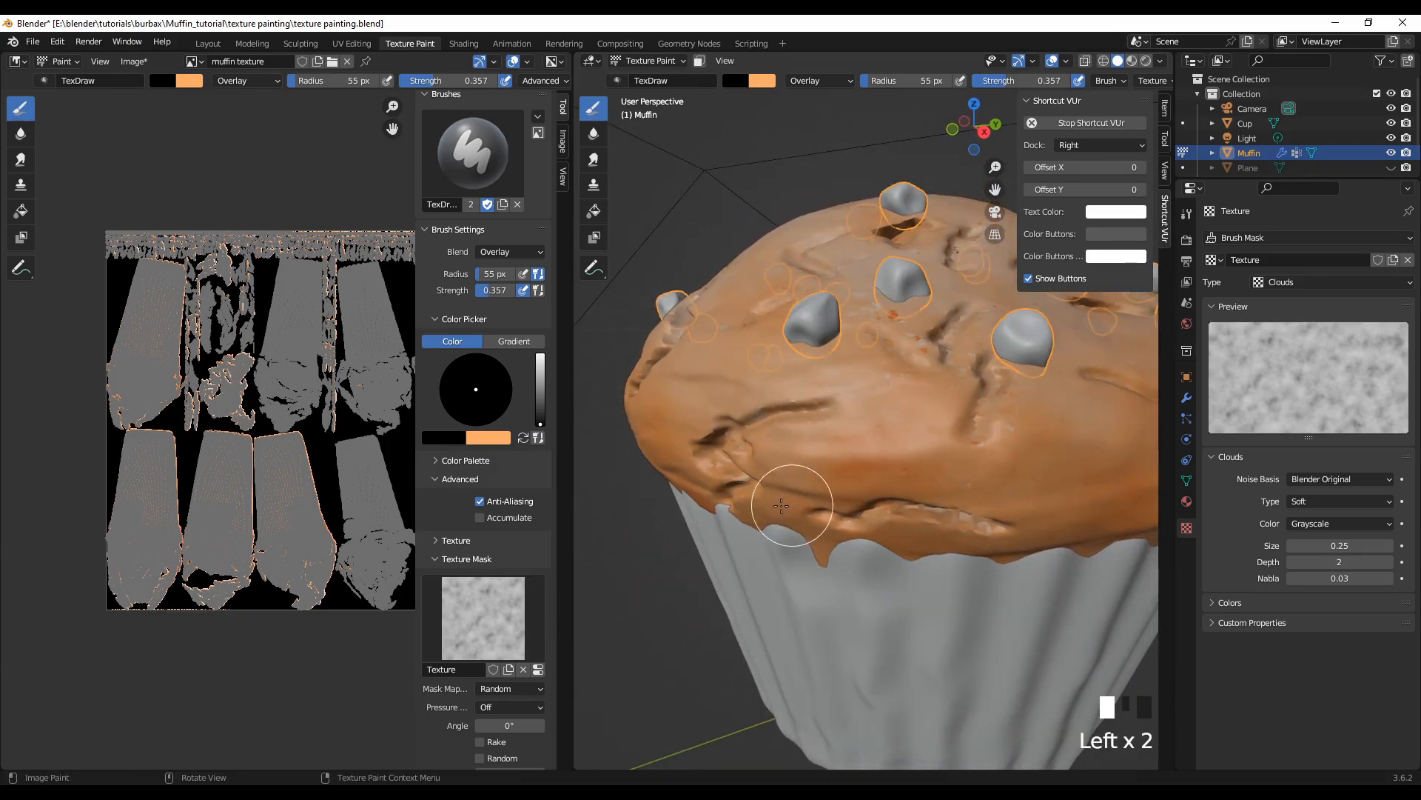
left_click_drag(718, 479, 823, 508)
mouse_move(874, 522)
left_mouse_down()
mouse_move(931, 536)
mouse_move(1022, 517)
left_mouse_up()
left_click_drag(1085, 477, 1034, 438)
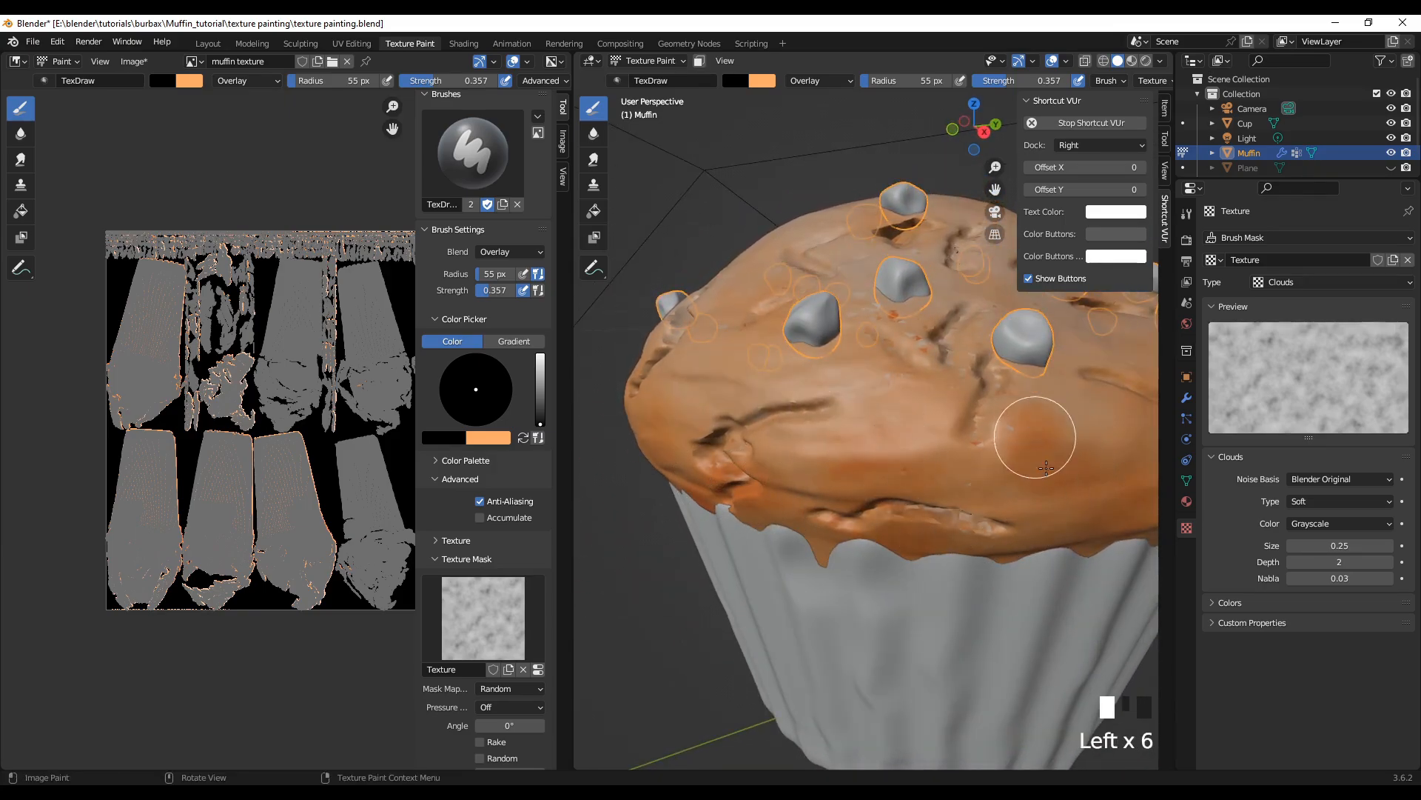
left_click_drag(1103, 516, 1090, 497)
left_click_drag(921, 371, 850, 360)
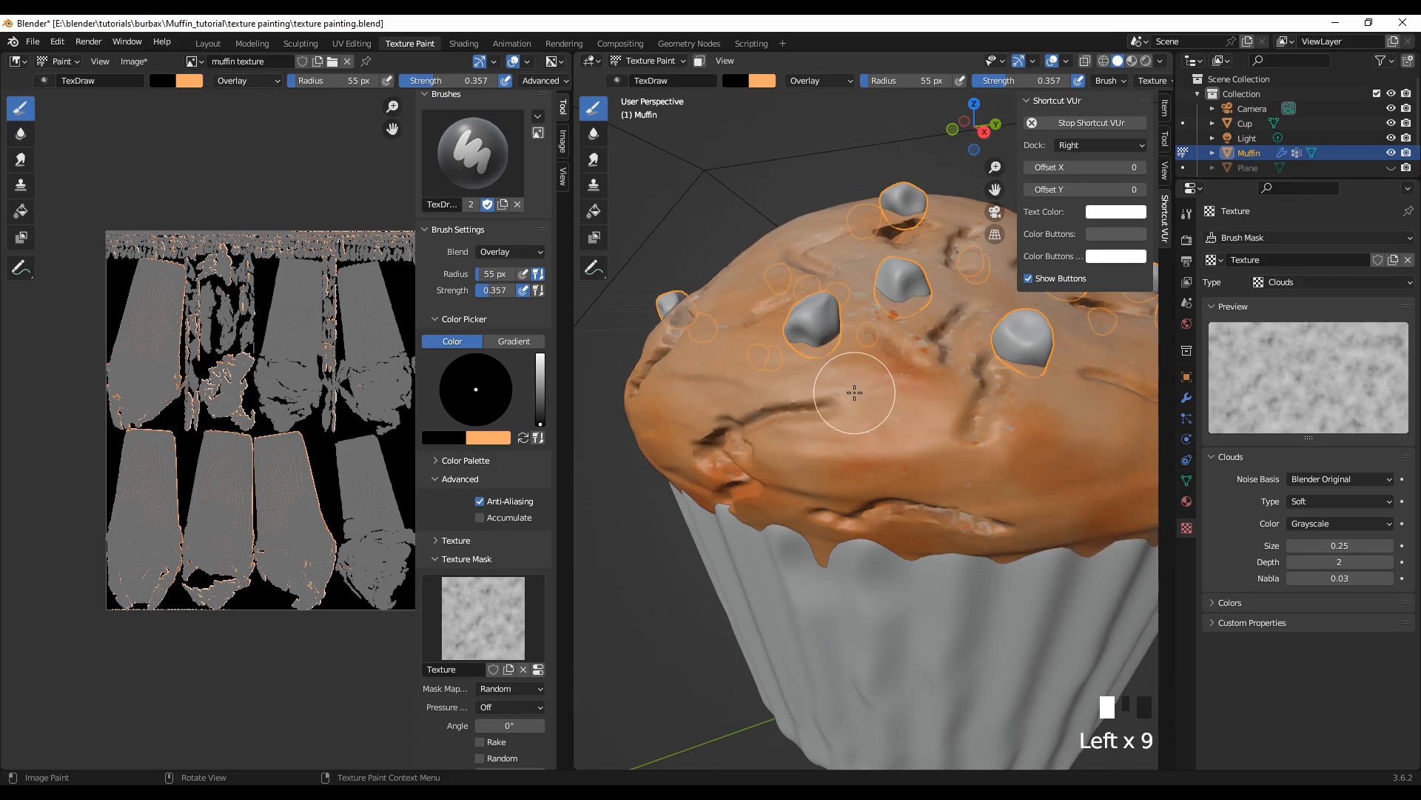
middle_click_drag(780, 377, 754, 437)
scroll(749, 437, "down", 1)
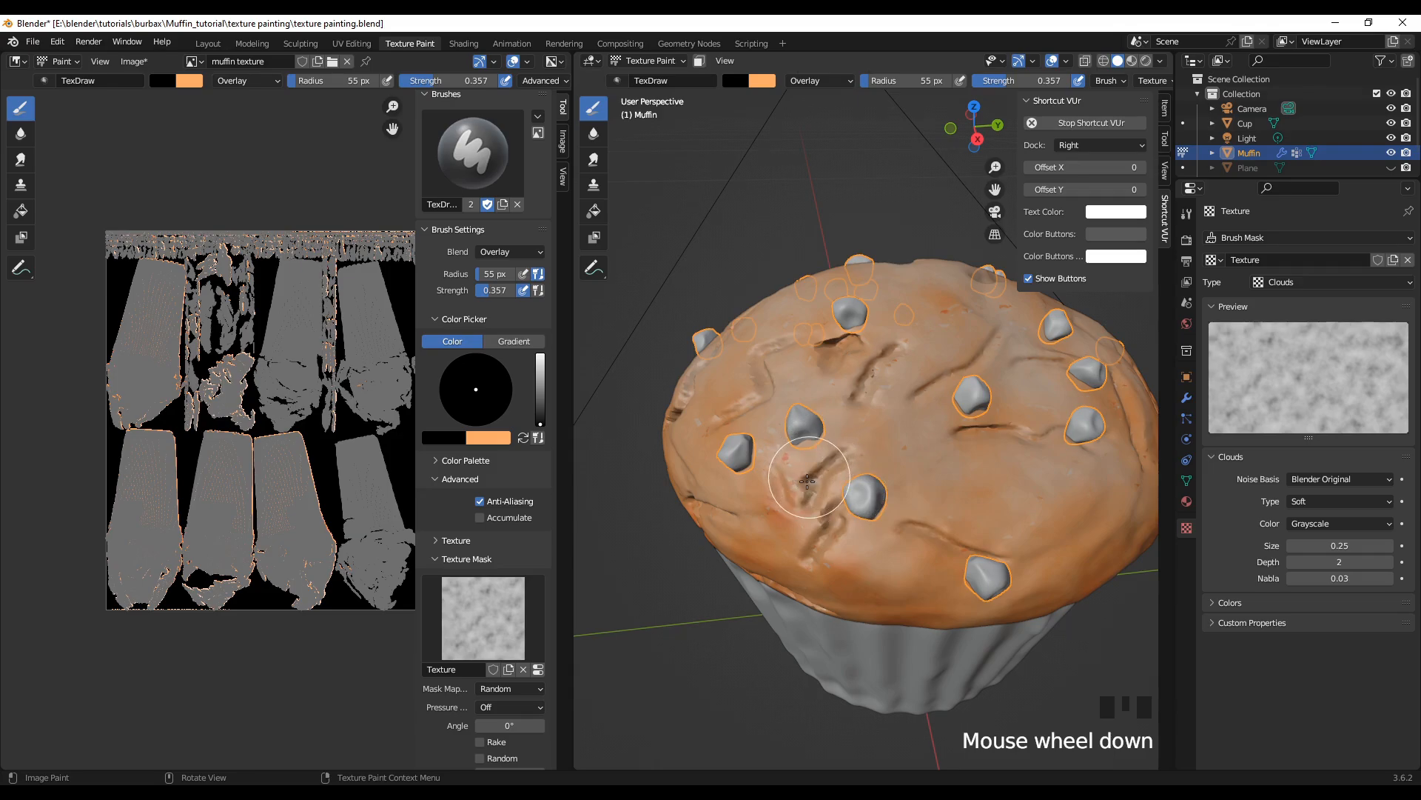
Step: Paint black Overlay shading over the cracks beside the lower chips and across the crown's lower slope
left_click_drag(822, 465, 852, 462)
left_click_drag(784, 496, 797, 492)
mouse_move(946, 538)
left_mouse_down()
mouse_move(961, 551)
mouse_move(988, 507)
left_mouse_up()
left_click(1002, 571)
left_click(1077, 507)
left_click(1095, 508)
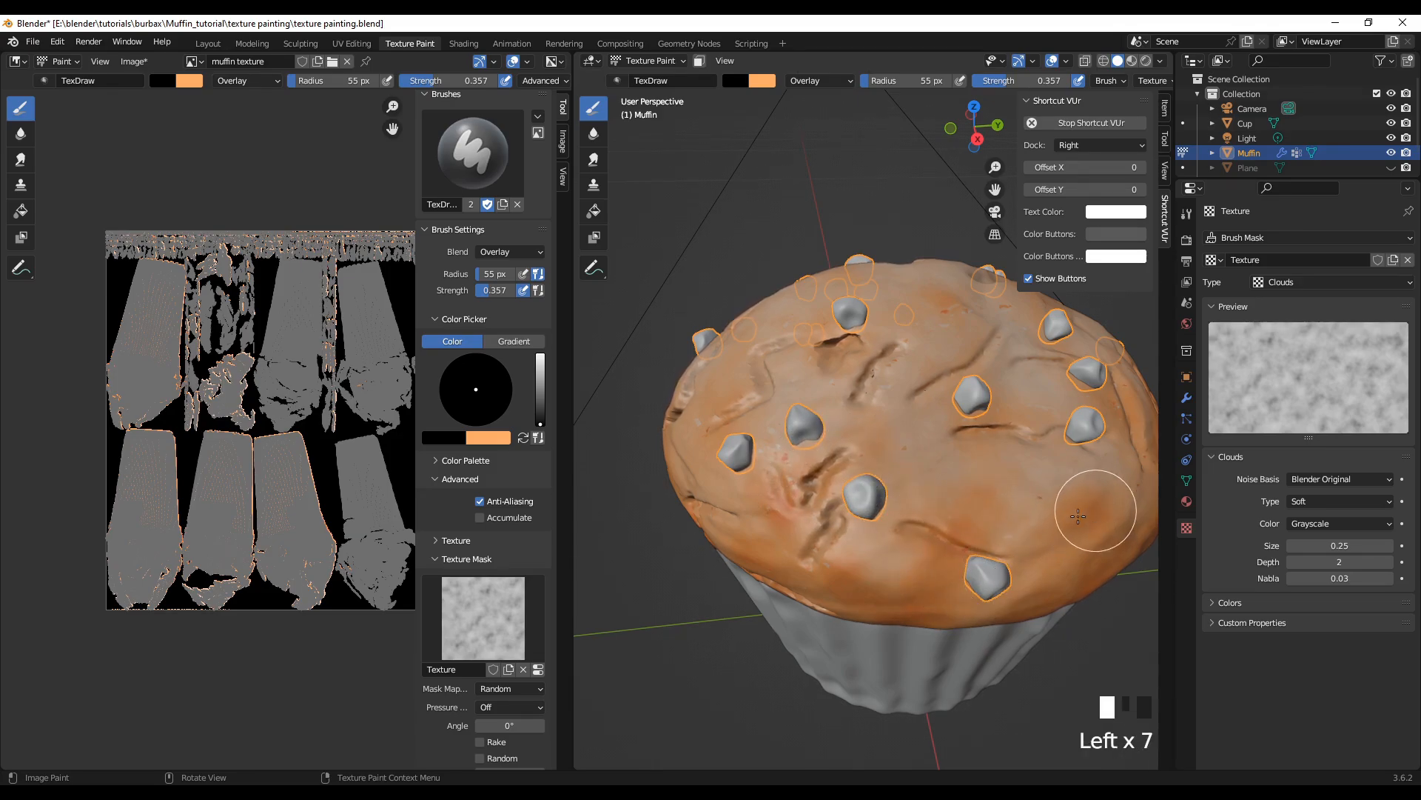
Step: Dab black Overlay shading over the upper crown, around the single chip and the short cracks below it
left_click(942, 403)
left_click(952, 307)
left_click(876, 334)
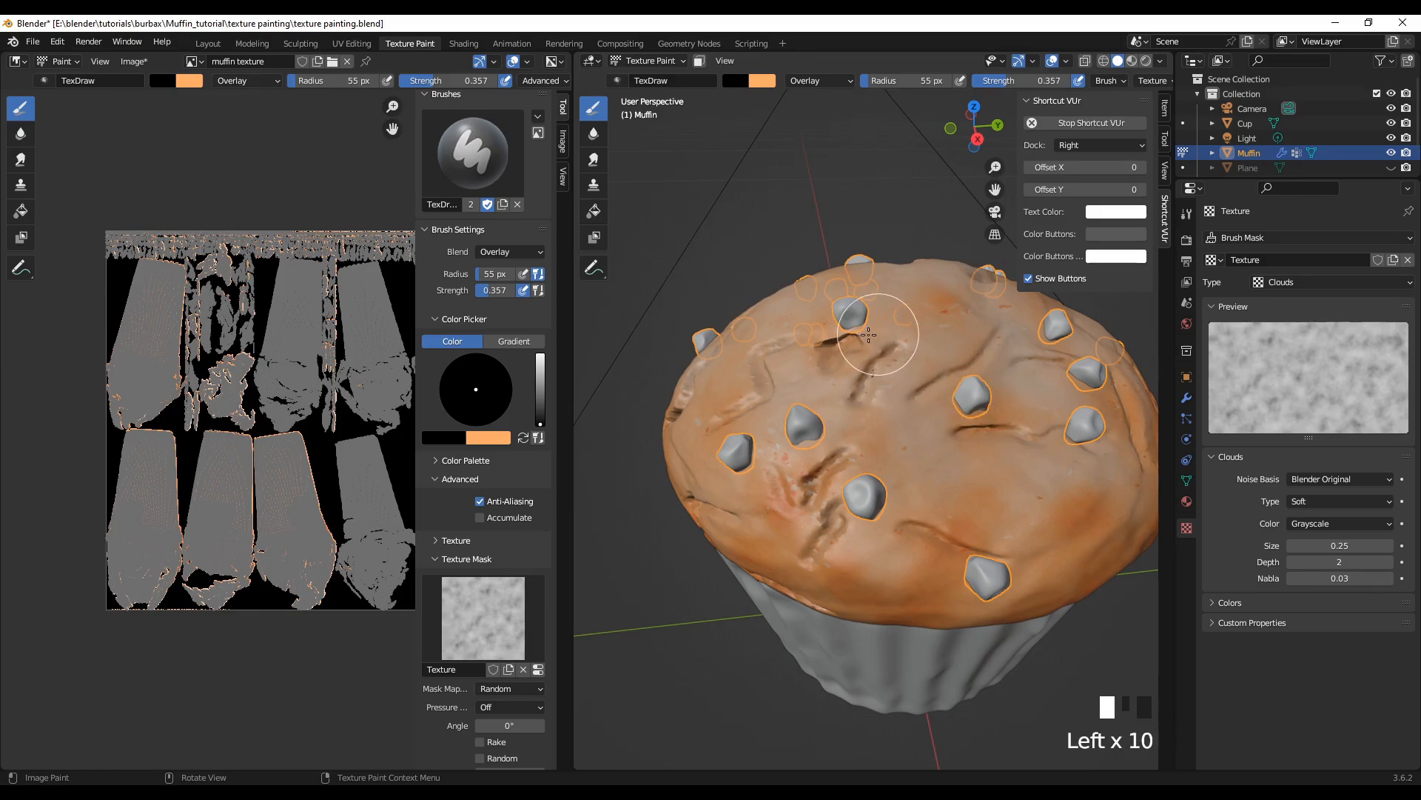
left_click(831, 352)
left_click(828, 365)
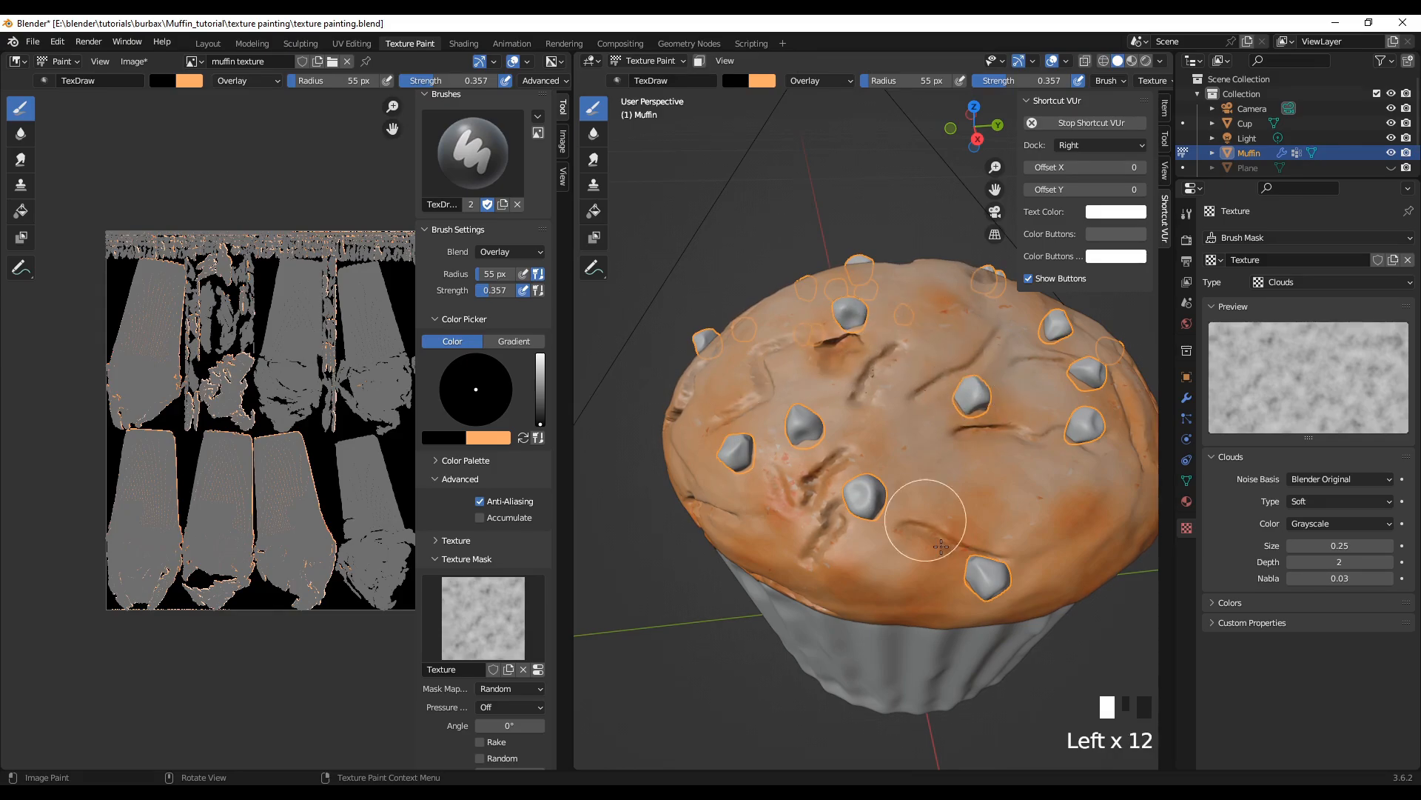
Step: On the adjoining side, dab black Overlay below the two central chips and down the slope toward the wrapper
middle_click_drag(979, 684, 877, 681)
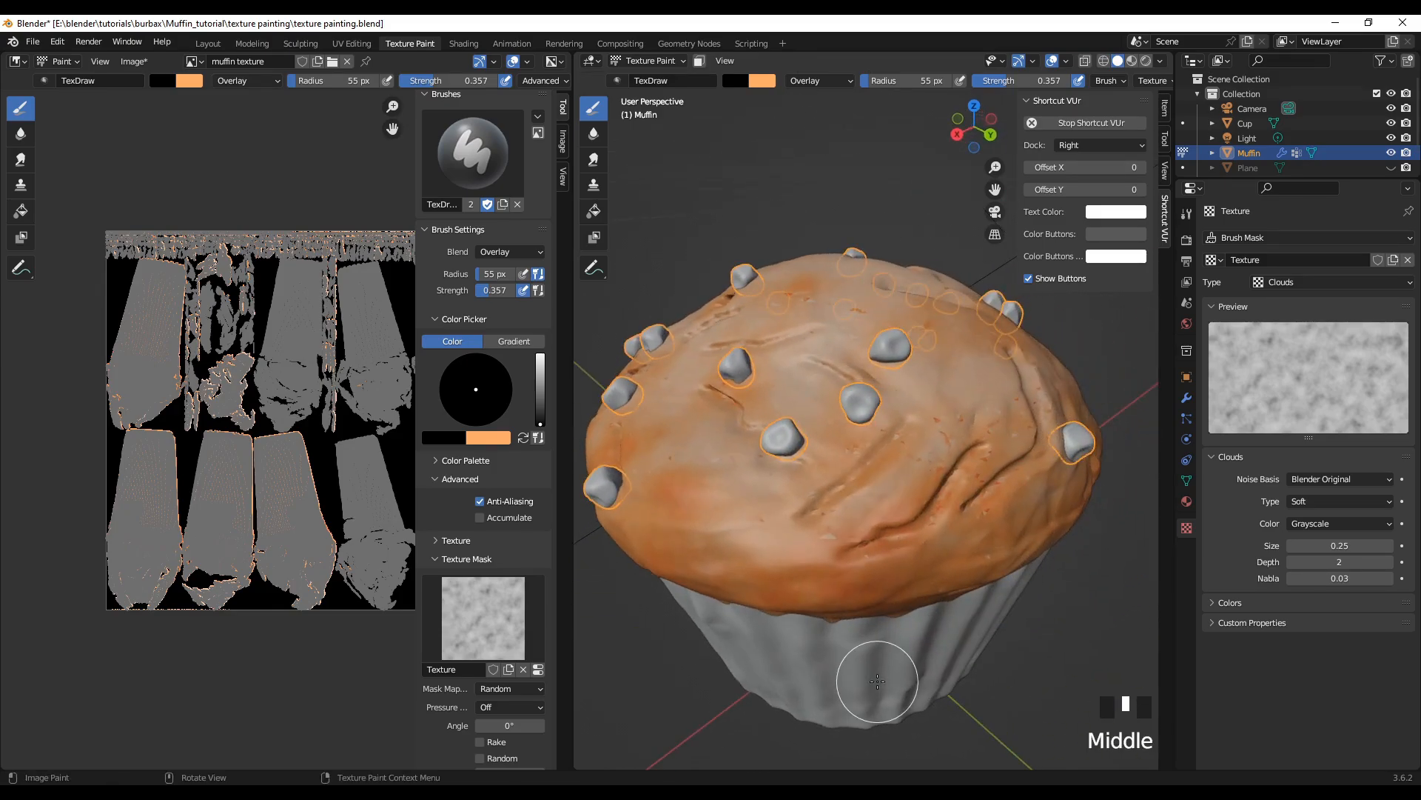
left_click(863, 441)
left_click(836, 466)
left_click(818, 492)
left_click(895, 550)
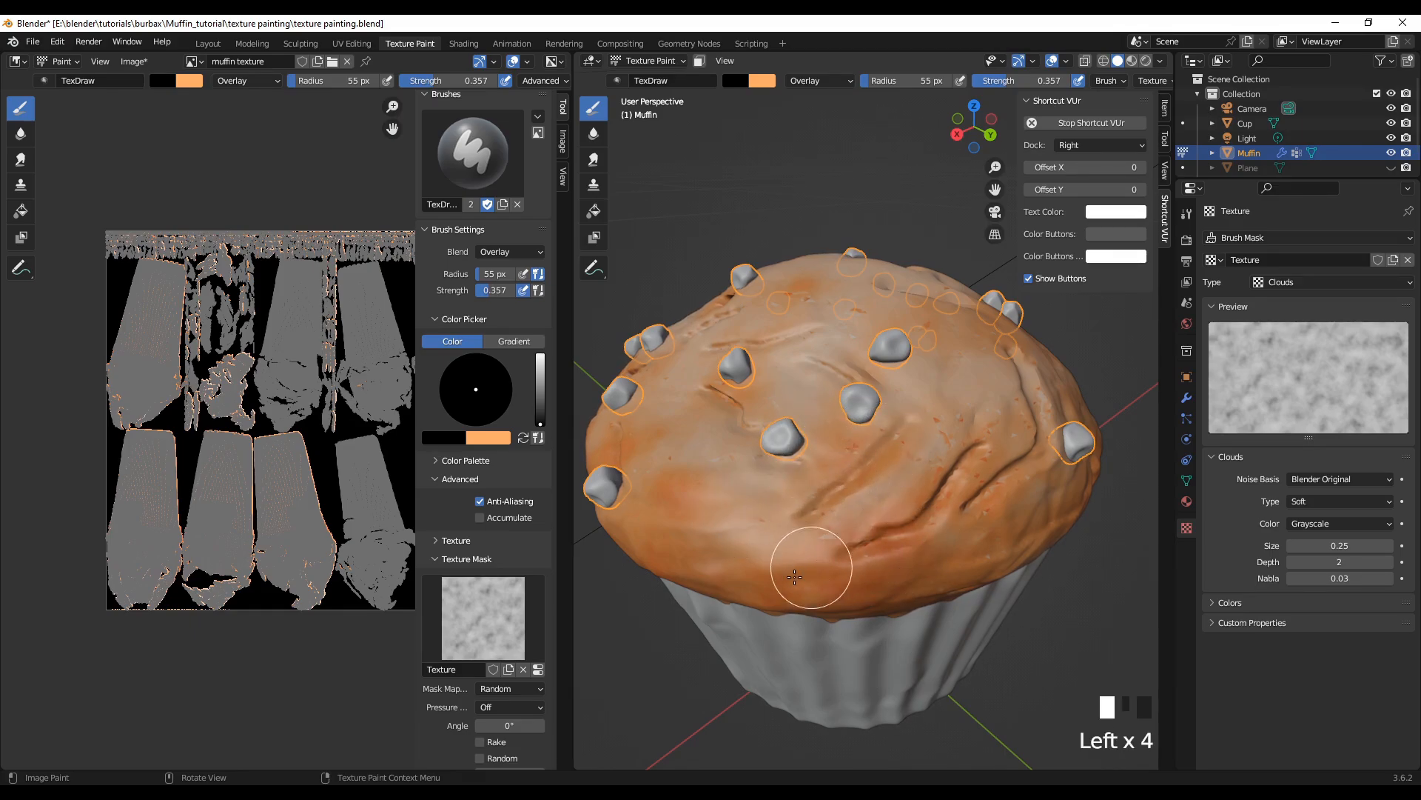
left_click(723, 540)
left_click(733, 511)
left_click(749, 472)
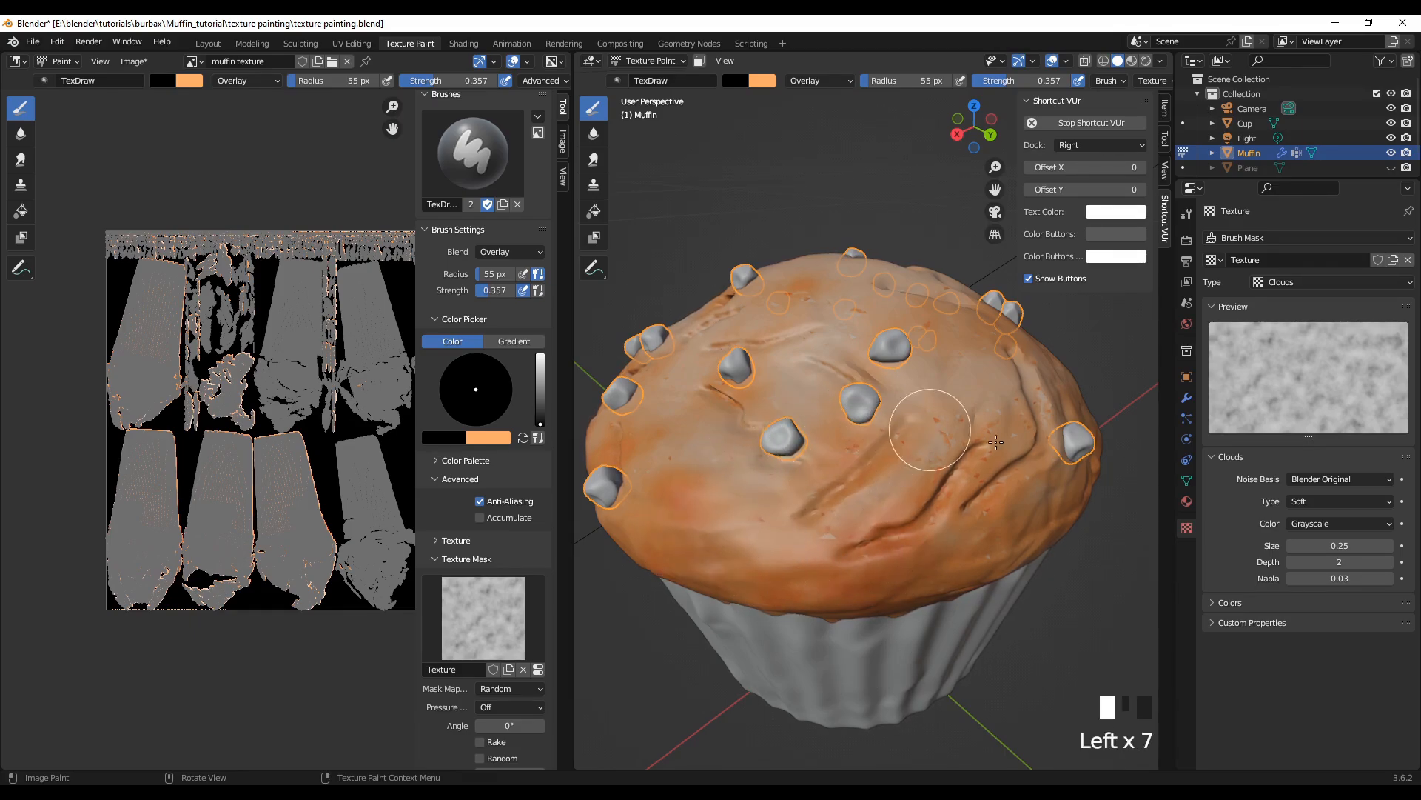
Step: Shade along the long curved cracks and down to the wrapper edge with black Overlay dabs
left_click(1009, 490)
left_click(992, 507)
left_click(955, 563)
left_click(937, 598)
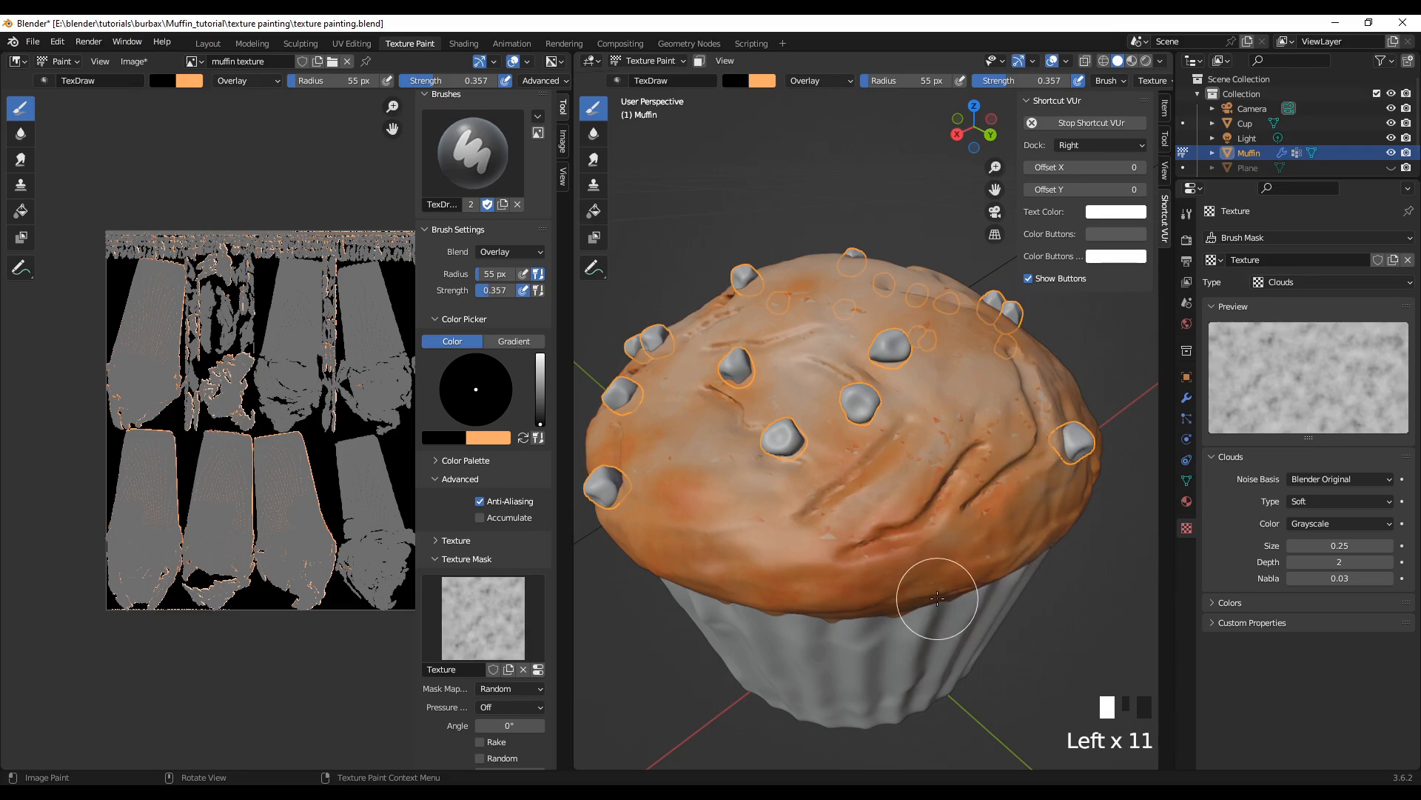
Step: From above, dab black Overlay over the crown's upper surface around the central chip and the chips near the rim
scroll(911, 574, "down", 3)
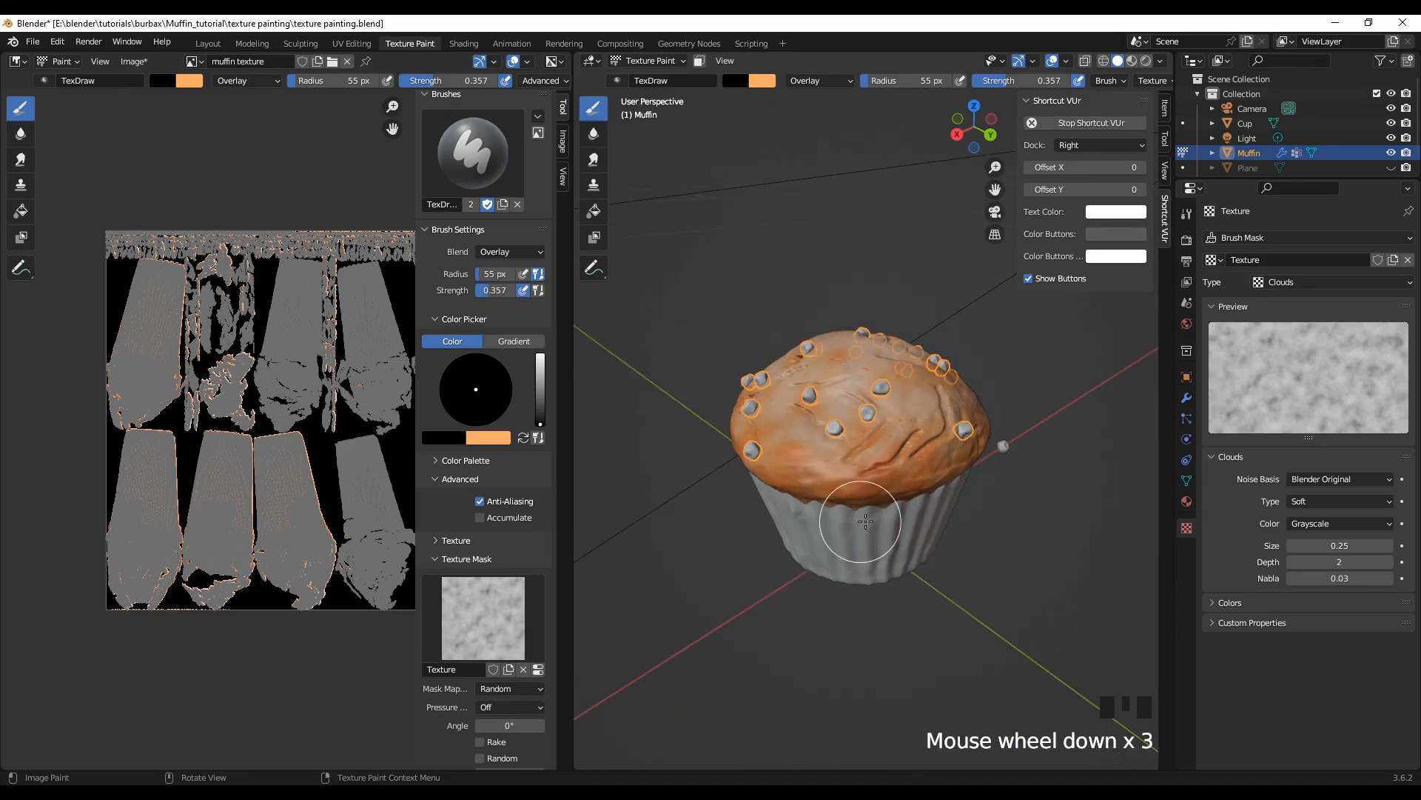
middle_click_drag(874, 537, 811, 617)
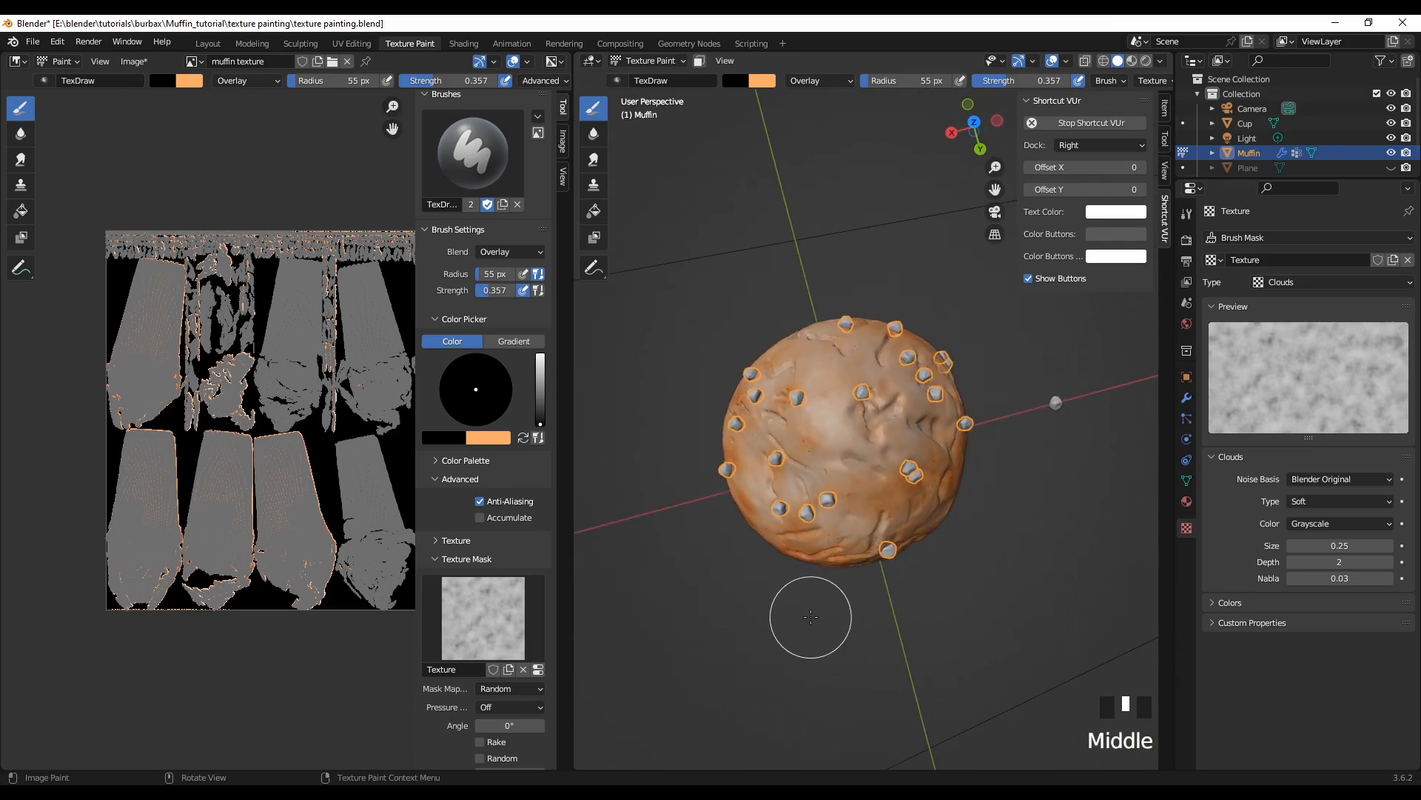
left_click_drag(846, 382, 865, 360)
left_click(840, 380)
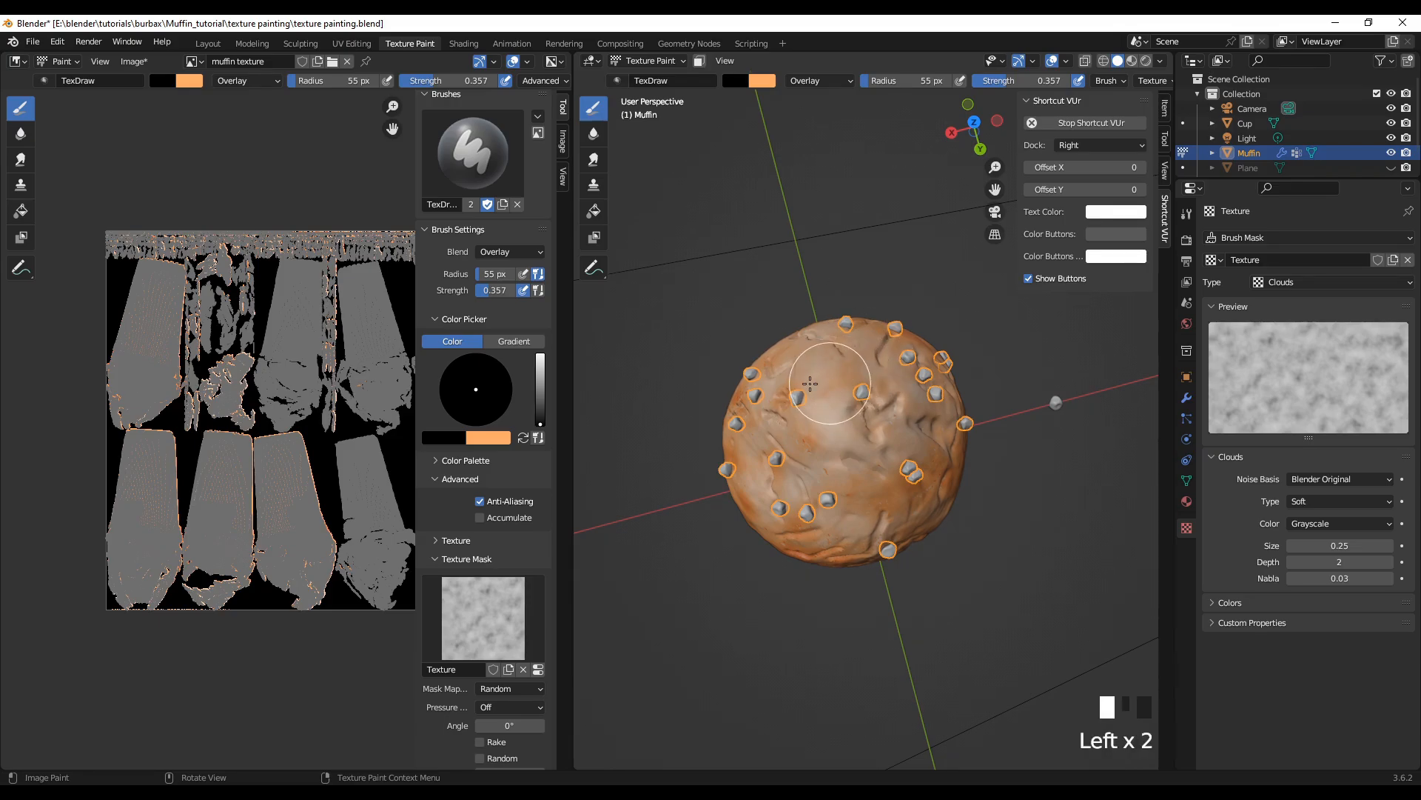
left_click(852, 385)
left_click(866, 386)
left_click(881, 381)
left_click(892, 378)
left_click(770, 342)
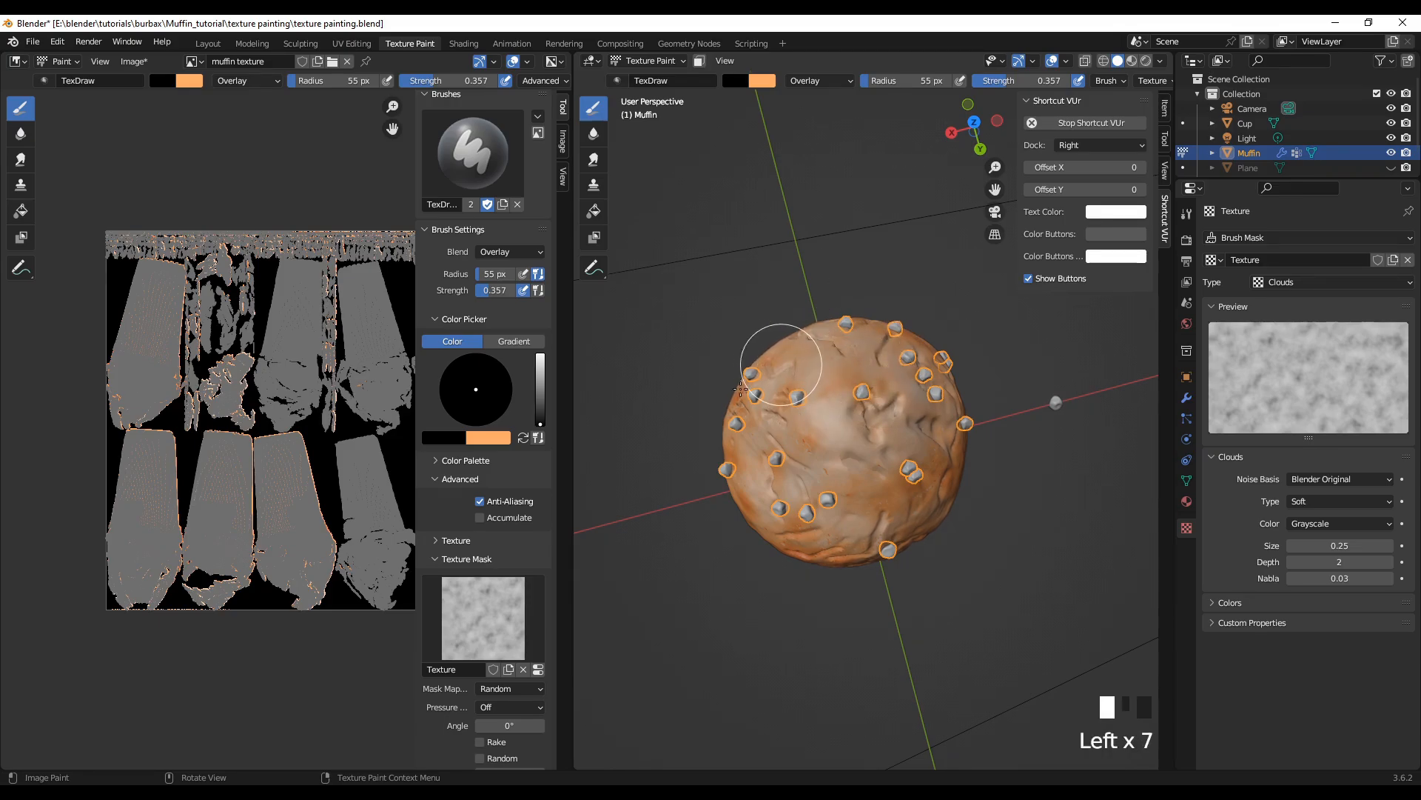
left_click(765, 367)
left_click(770, 387)
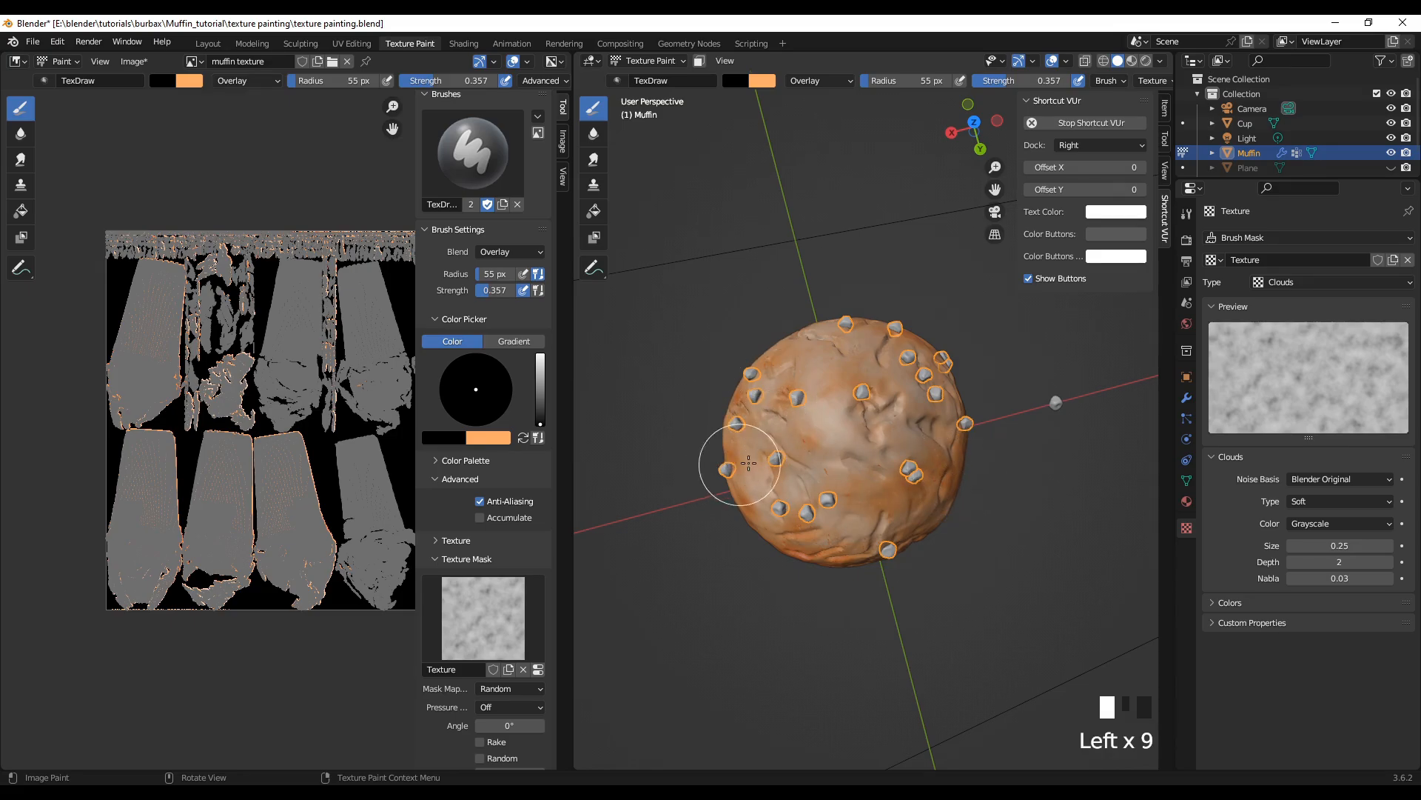
Step: From above, shade the crown's opposite rim with black Overlay, from the paired chips around the outer edge
left_click(936, 491)
left_click(920, 508)
left_click(859, 519)
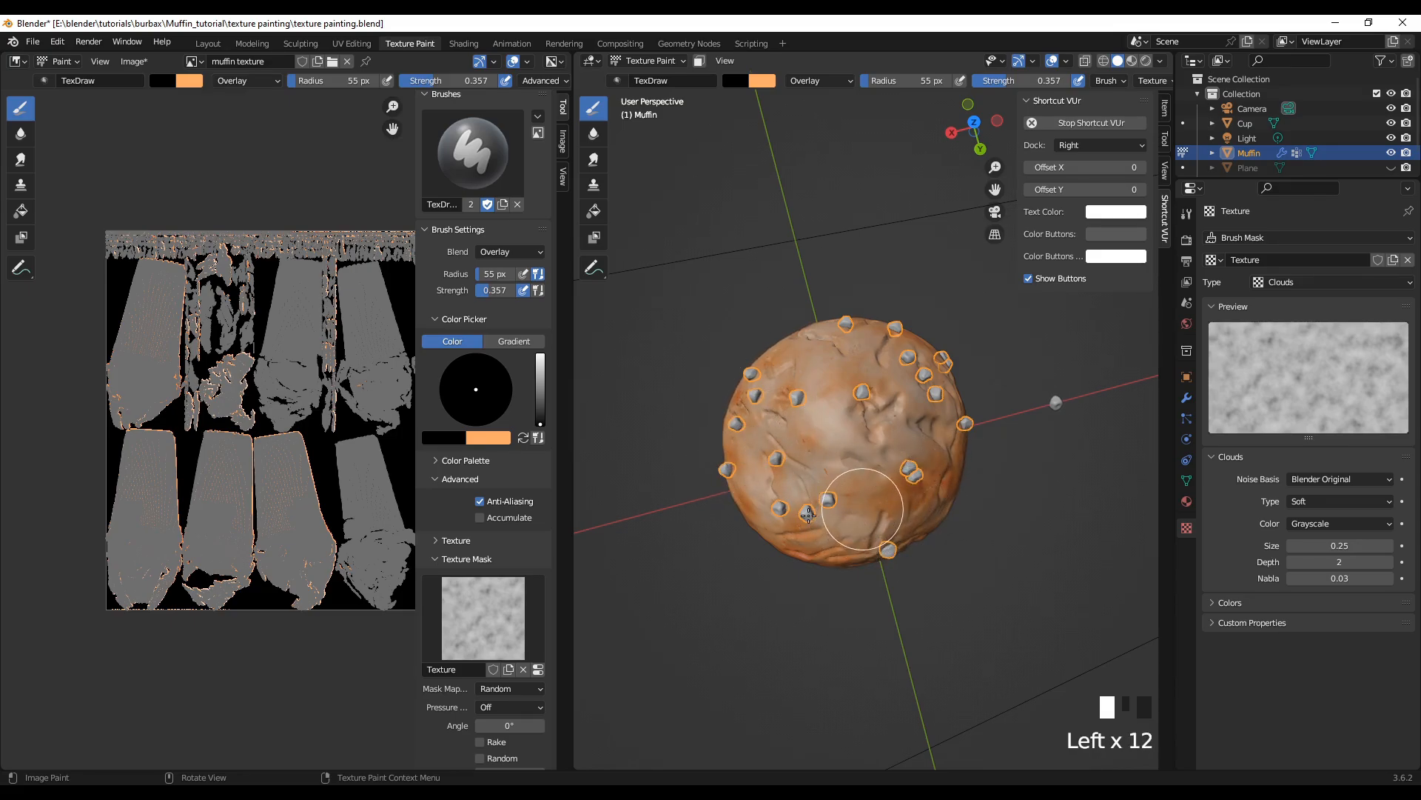
left_click(941, 473)
left_click(955, 437)
left_click(970, 396)
left_click(978, 371)
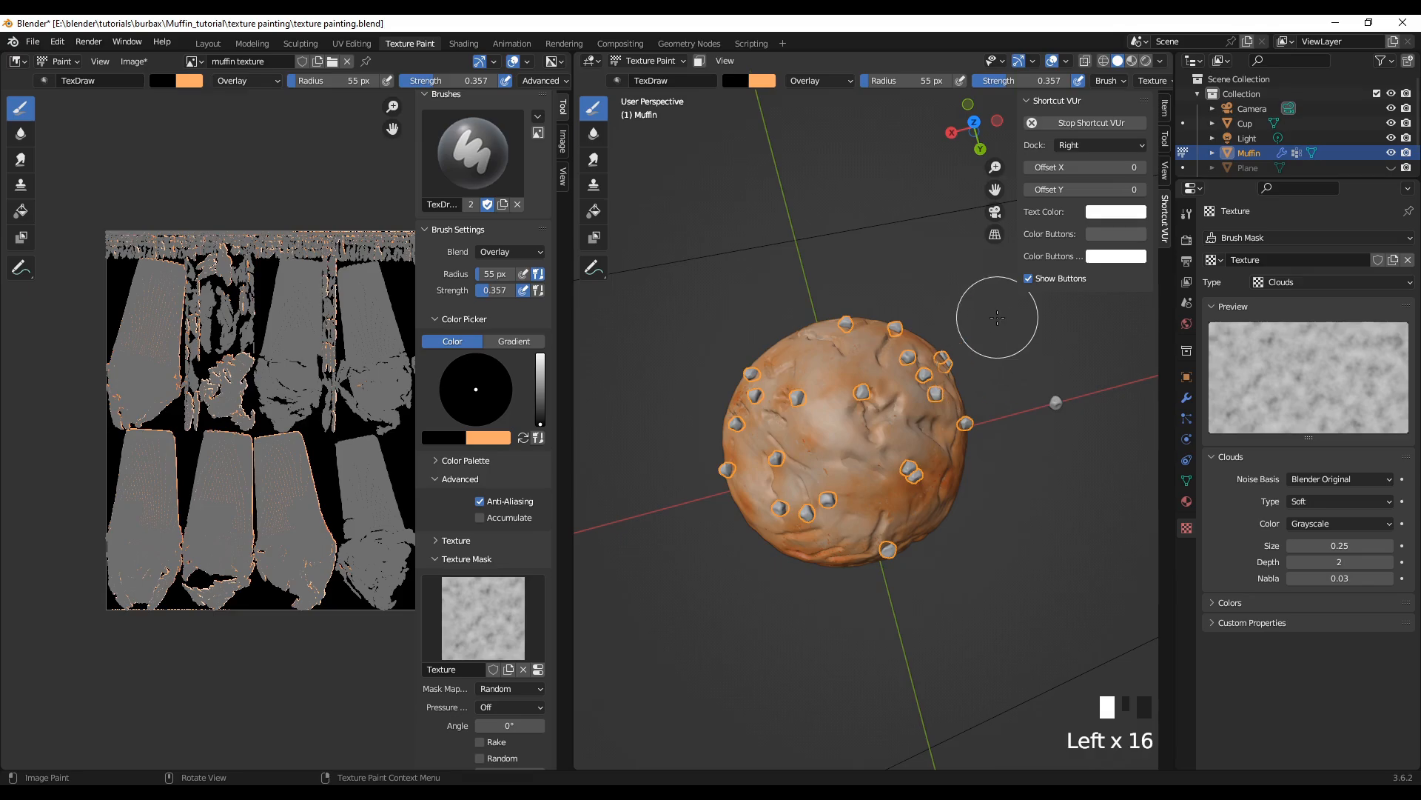
Step: From a low side view, dab black Overlay along the lower crown above the wrapper and beneath the chips
middle_click_drag(998, 593, 700, 500)
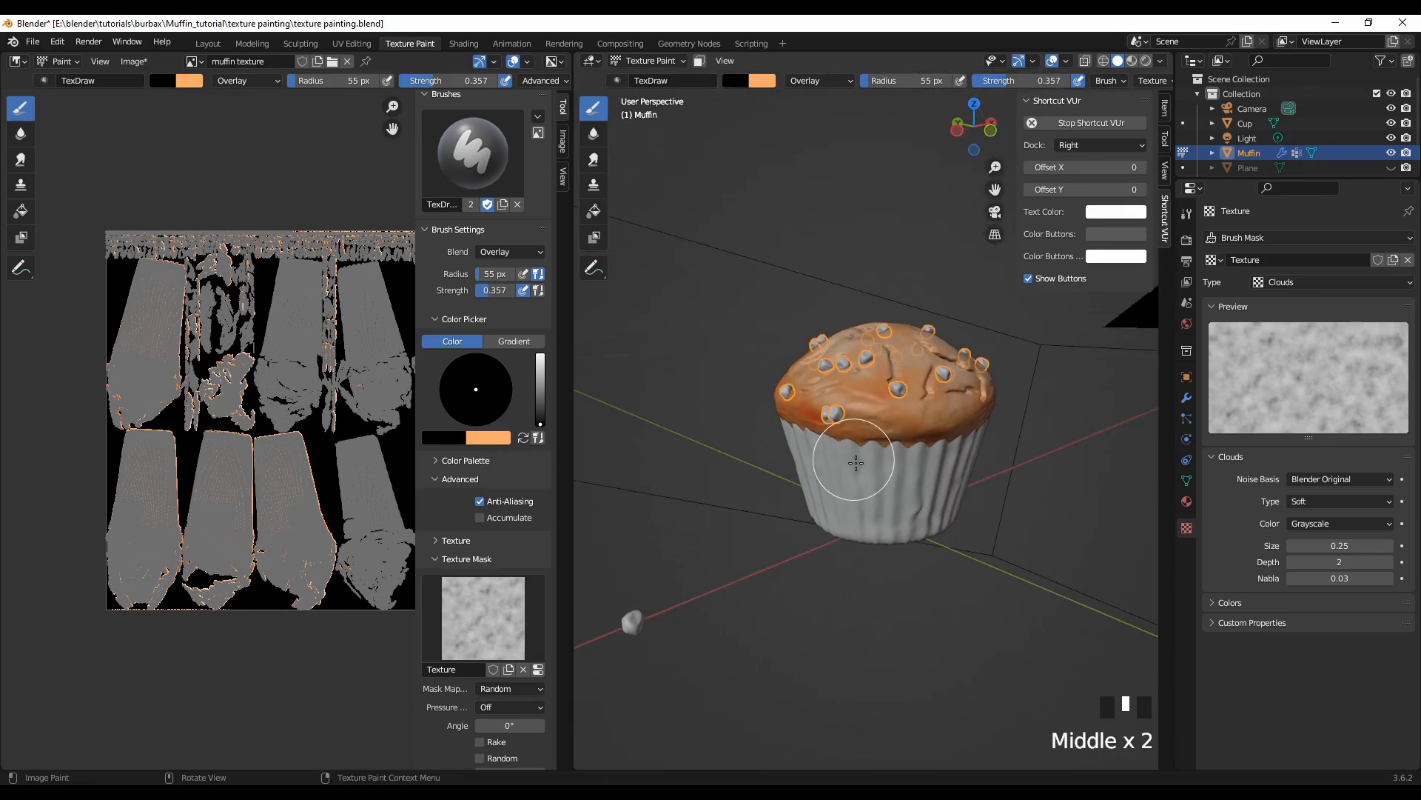
left_click(874, 422)
left_click(894, 437)
left_click(942, 438)
left_click(958, 421)
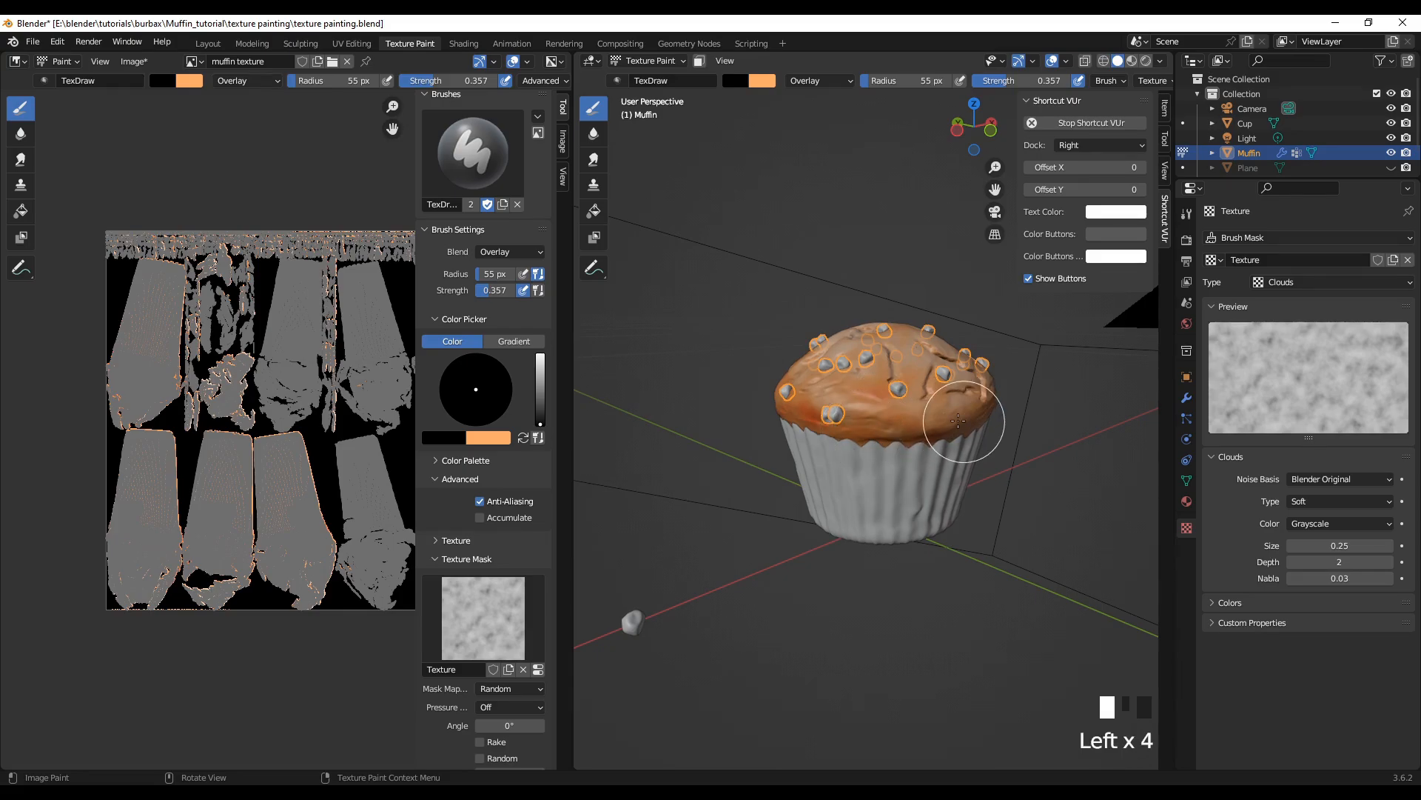
left_click(985, 397)
left_click(927, 400)
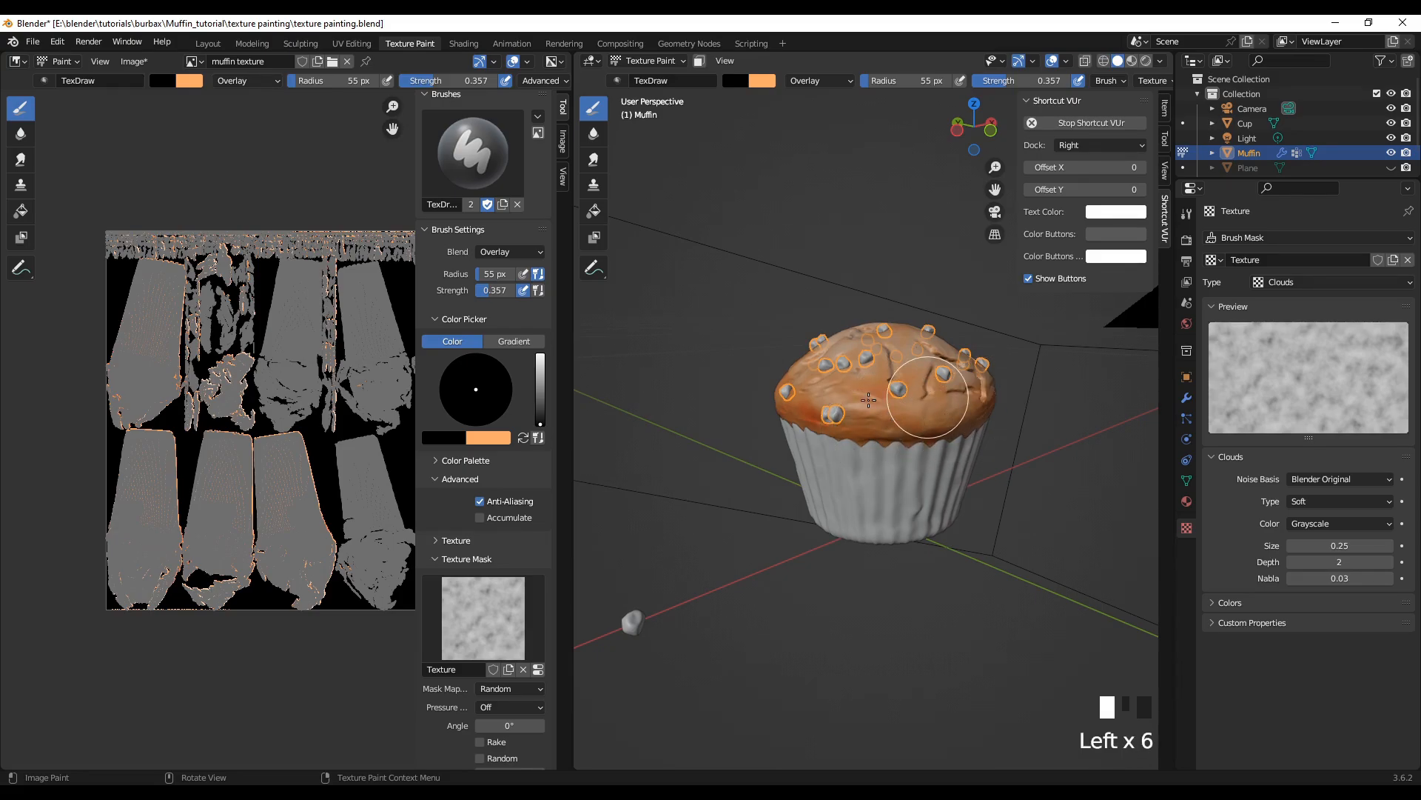
Step: Dab black Overlay along the branching cracks below the chip cluster, down to the drip over the wrapper
scroll(851, 415, "up", 3)
middle_click_drag(854, 662, 686, 658)
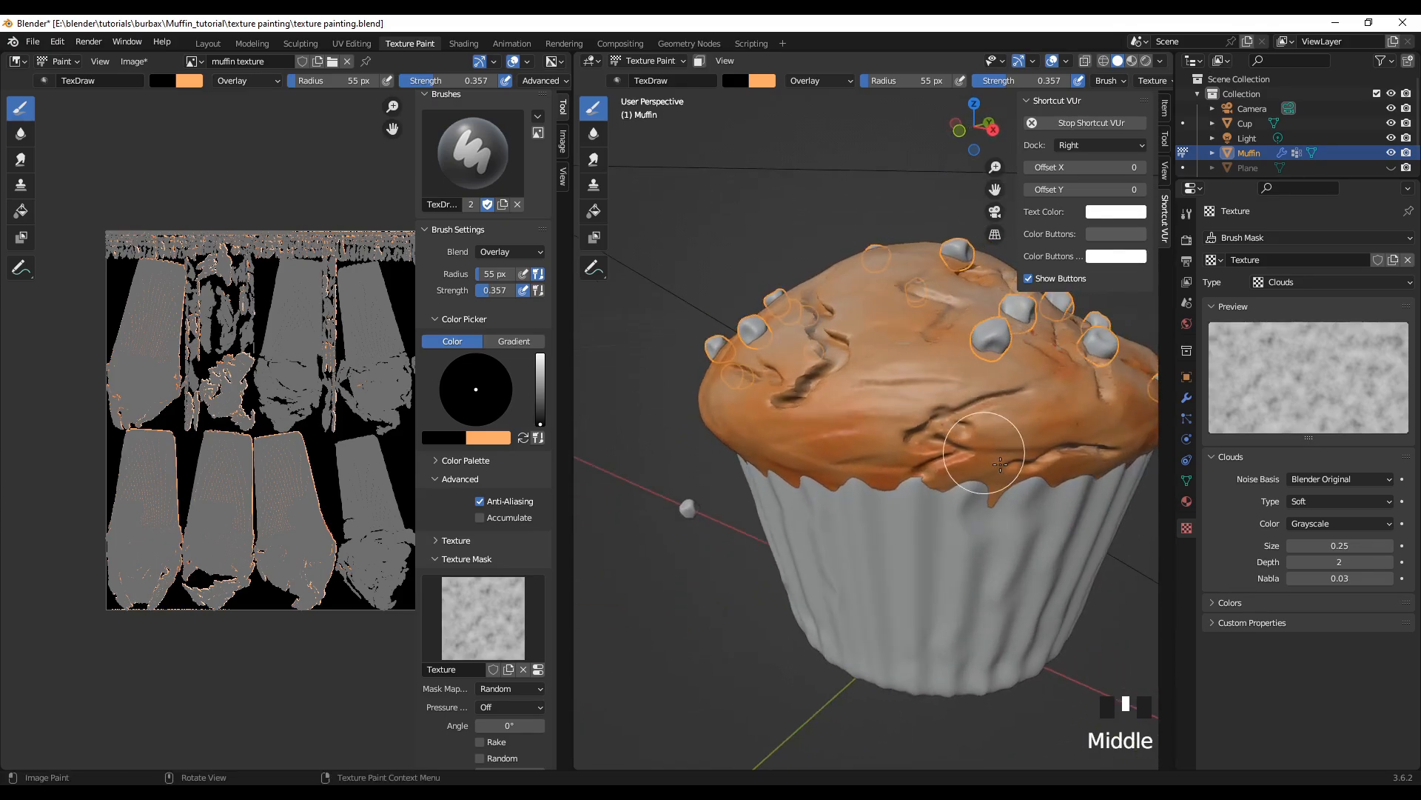
left_click(1067, 414)
left_click(1047, 422)
left_click(1024, 431)
left_click(995, 456)
left_click(989, 479)
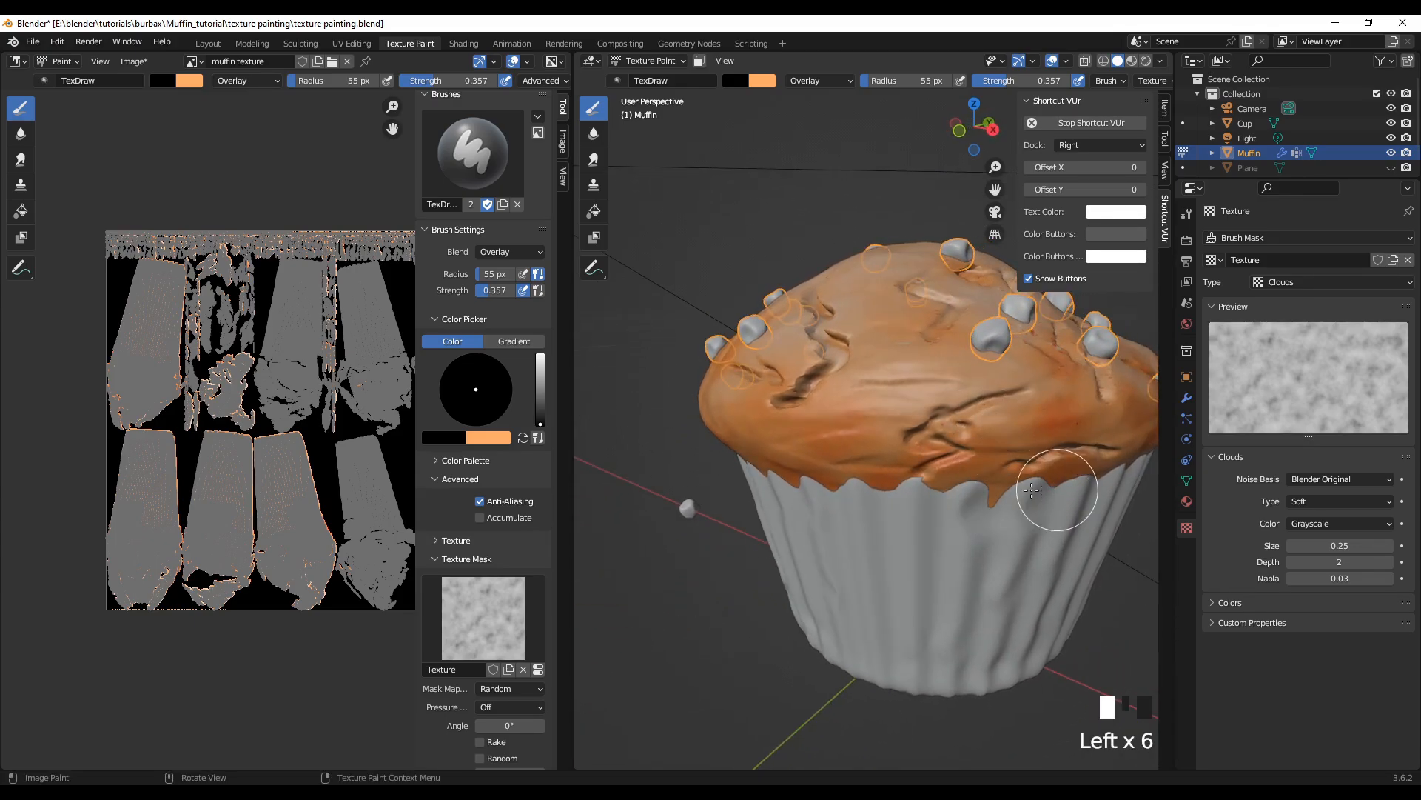
Step: Shade the upper slope between the chip cluster and the deep crack with black Overlay dabs
left_click(894, 400)
left_click(918, 337)
left_click(947, 318)
left_click(940, 311)
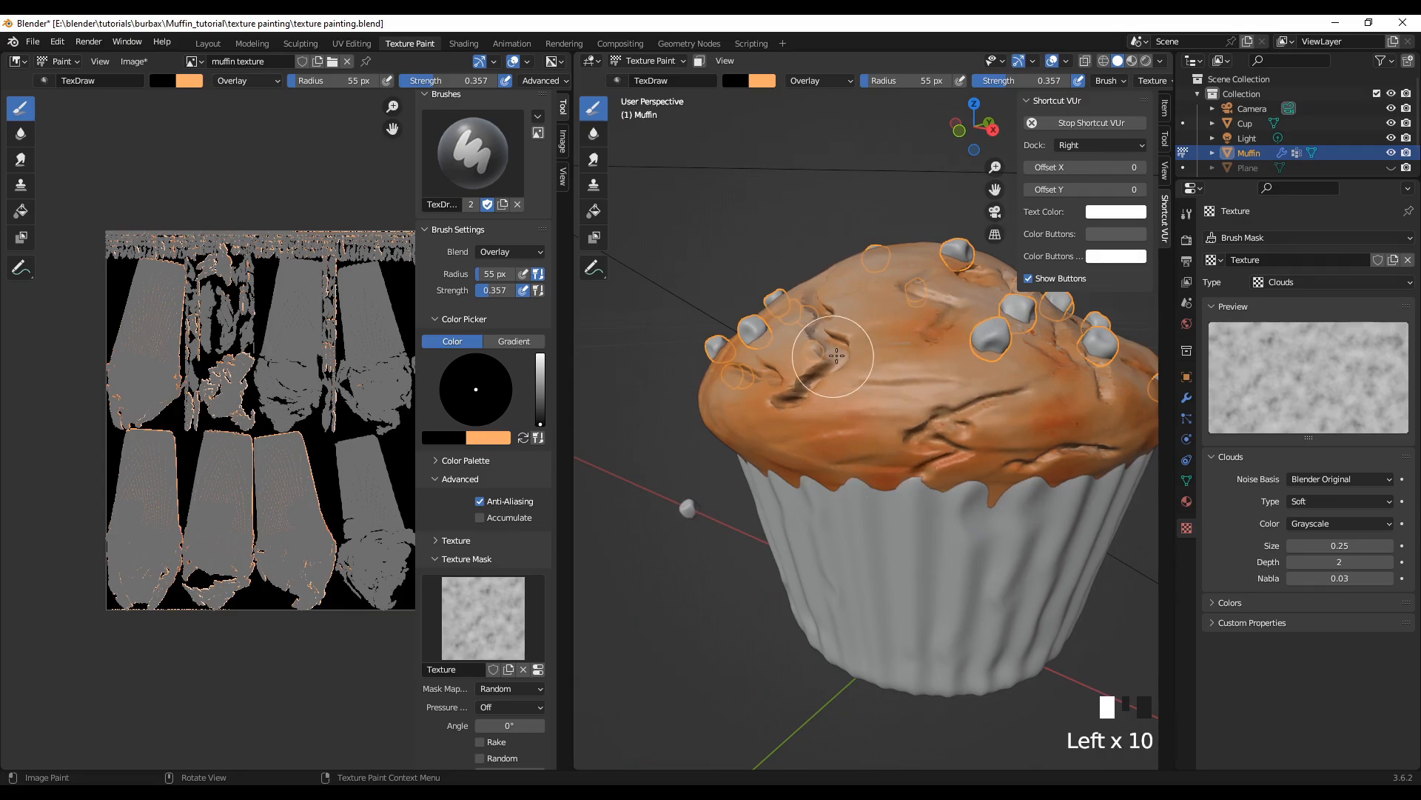
left_click(825, 326)
left_click(815, 326)
left_click(918, 348)
left_click(904, 392)
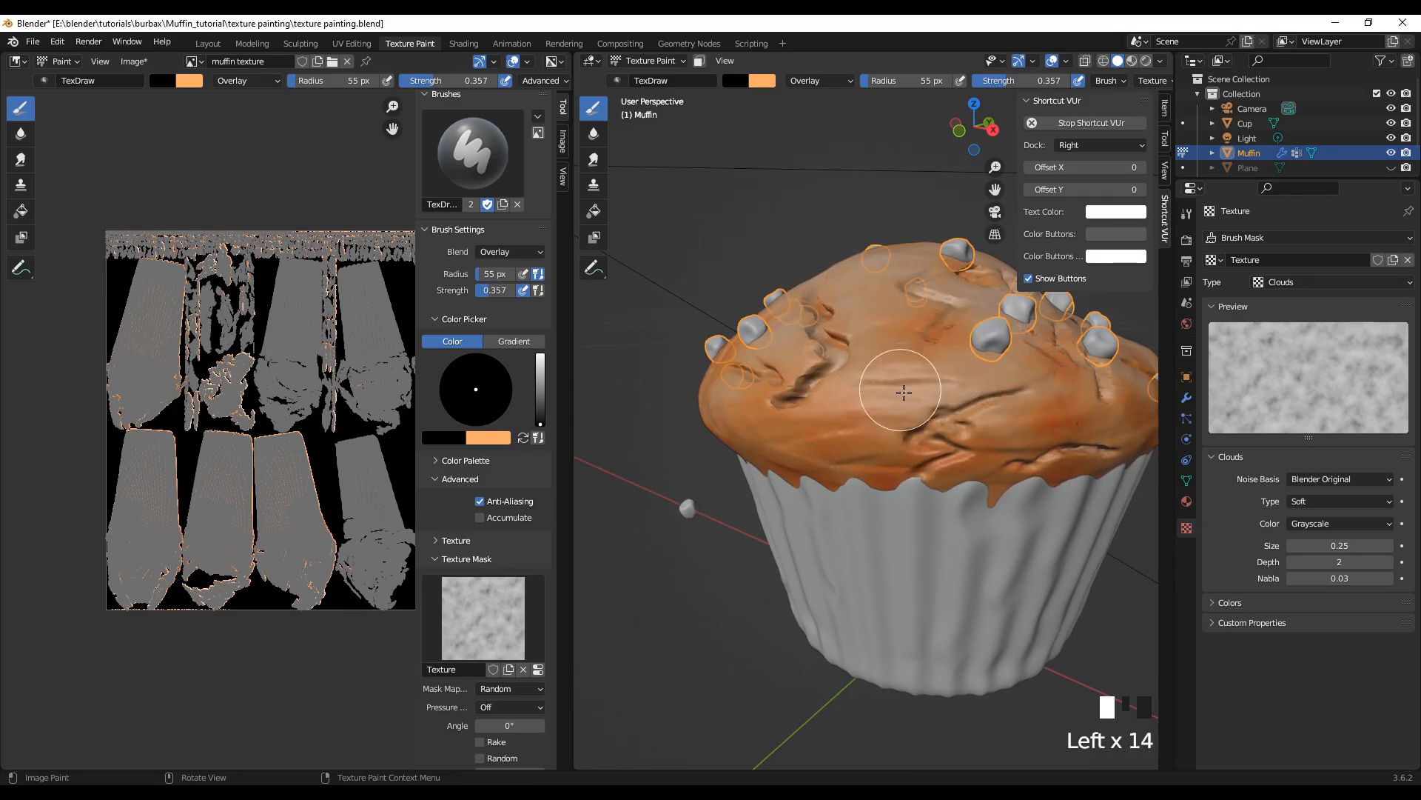
Step: Darken the crown's lower edge above the scalloped wrapper with black Overlay, from the cracks around the side
left_click(984, 447)
left_click(952, 459)
left_click(851, 462)
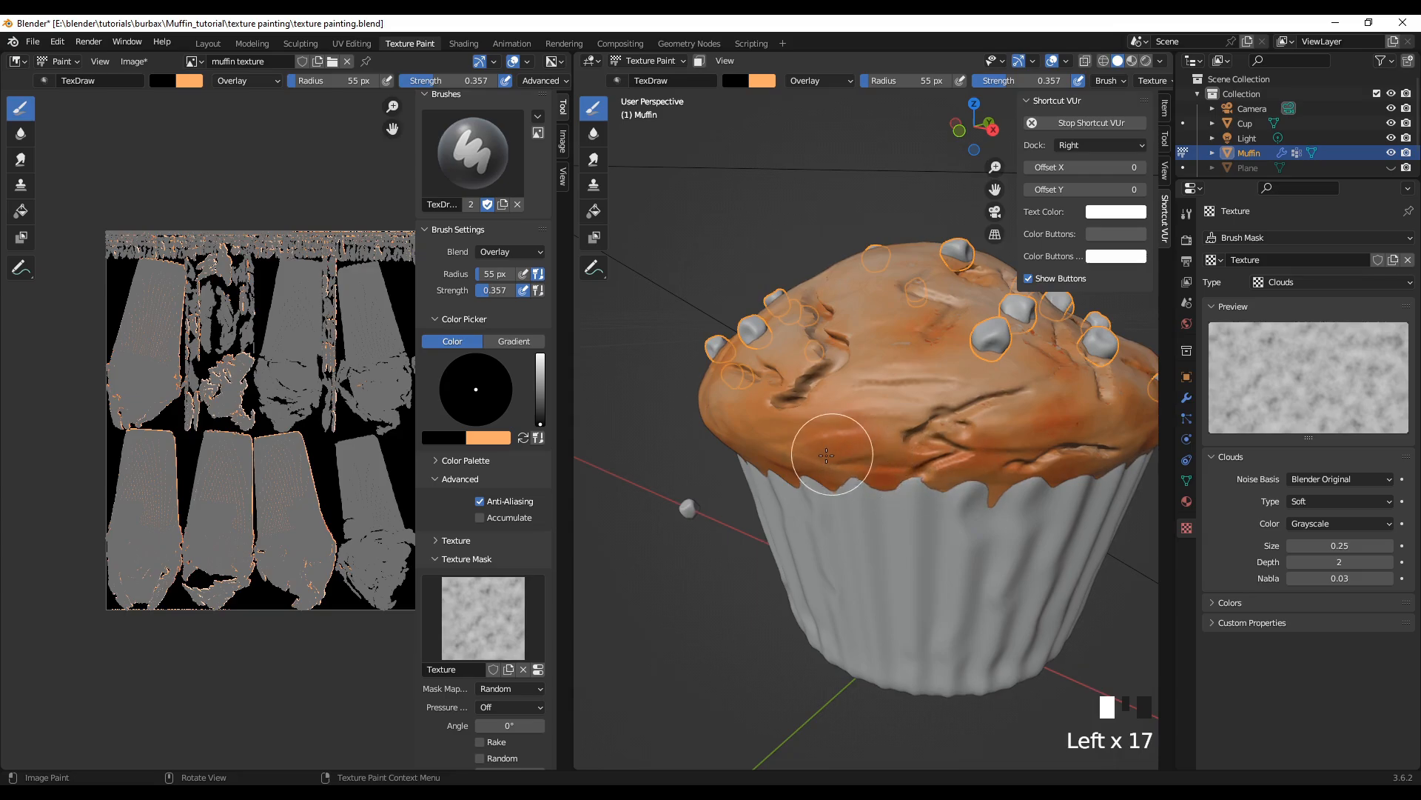
left_click(748, 415)
left_click(711, 418)
left_click(657, 427)
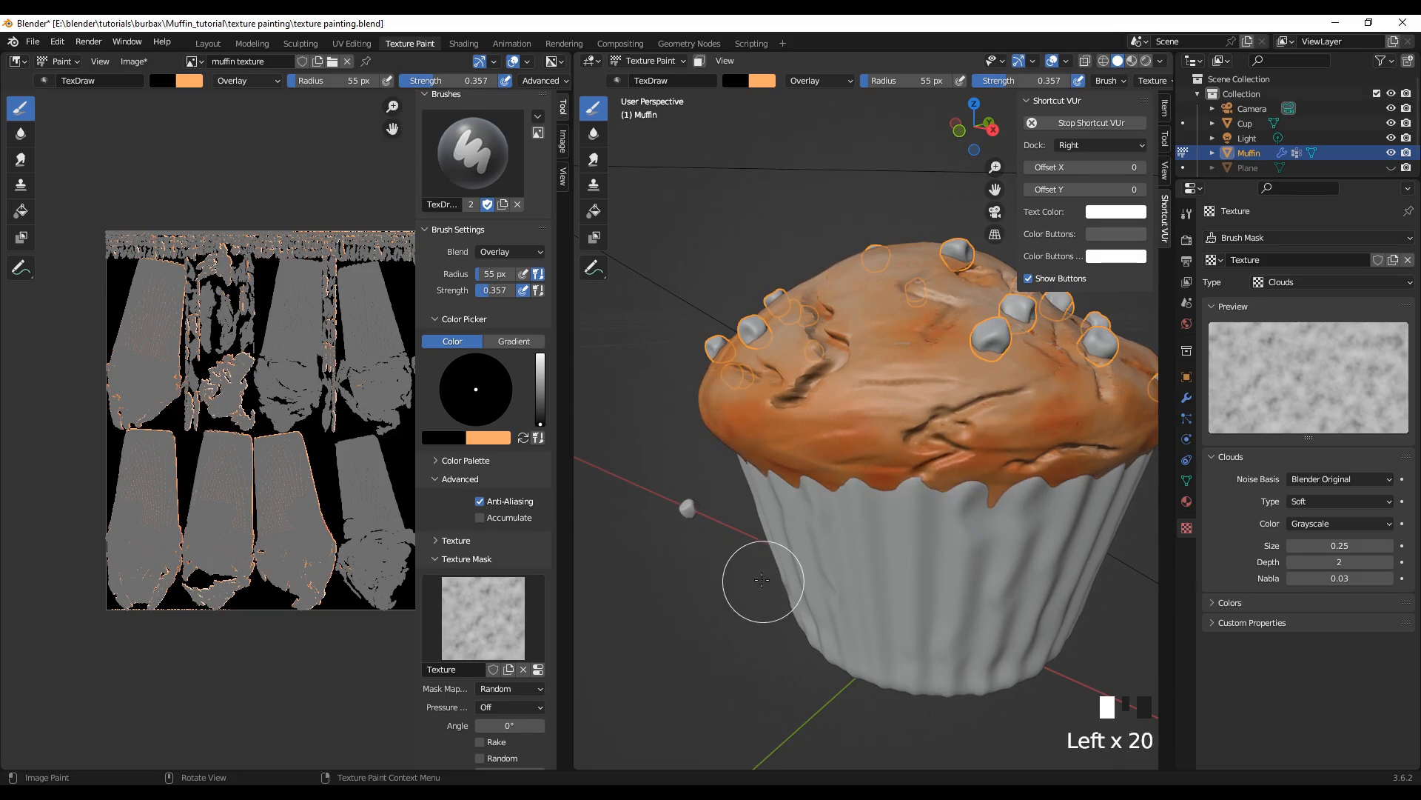
Step: On the side with the single low chip, dab black Overlay around that chip and the slope beside it
scroll(787, 533, "down", 2)
mouse_move(787, 533)
middle_mouse_down()
mouse_move(694, 547)
mouse_move(709, 577)
middle_mouse_up()
left_click(881, 498)
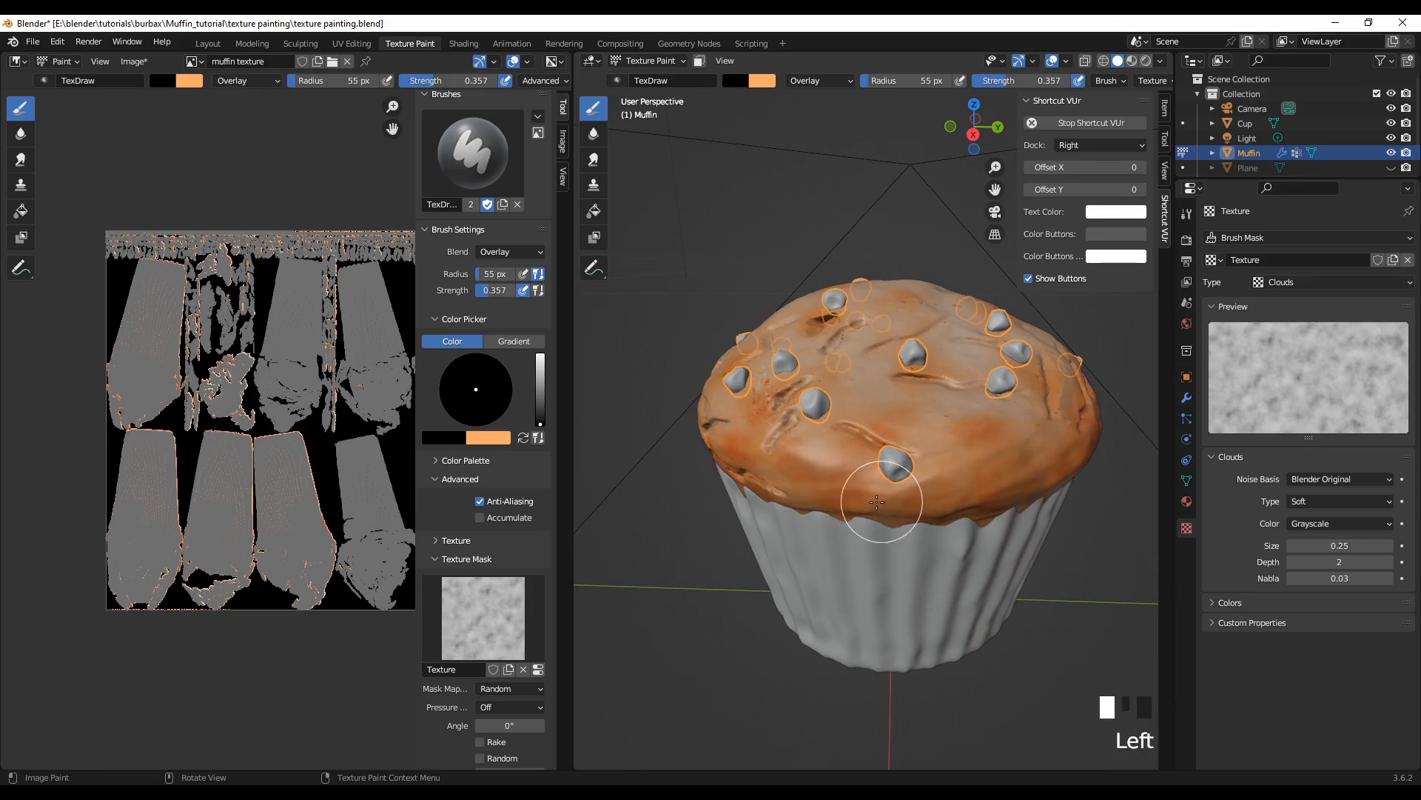
left_click(799, 474)
left_click(804, 416)
left_click(829, 439)
left_click(848, 463)
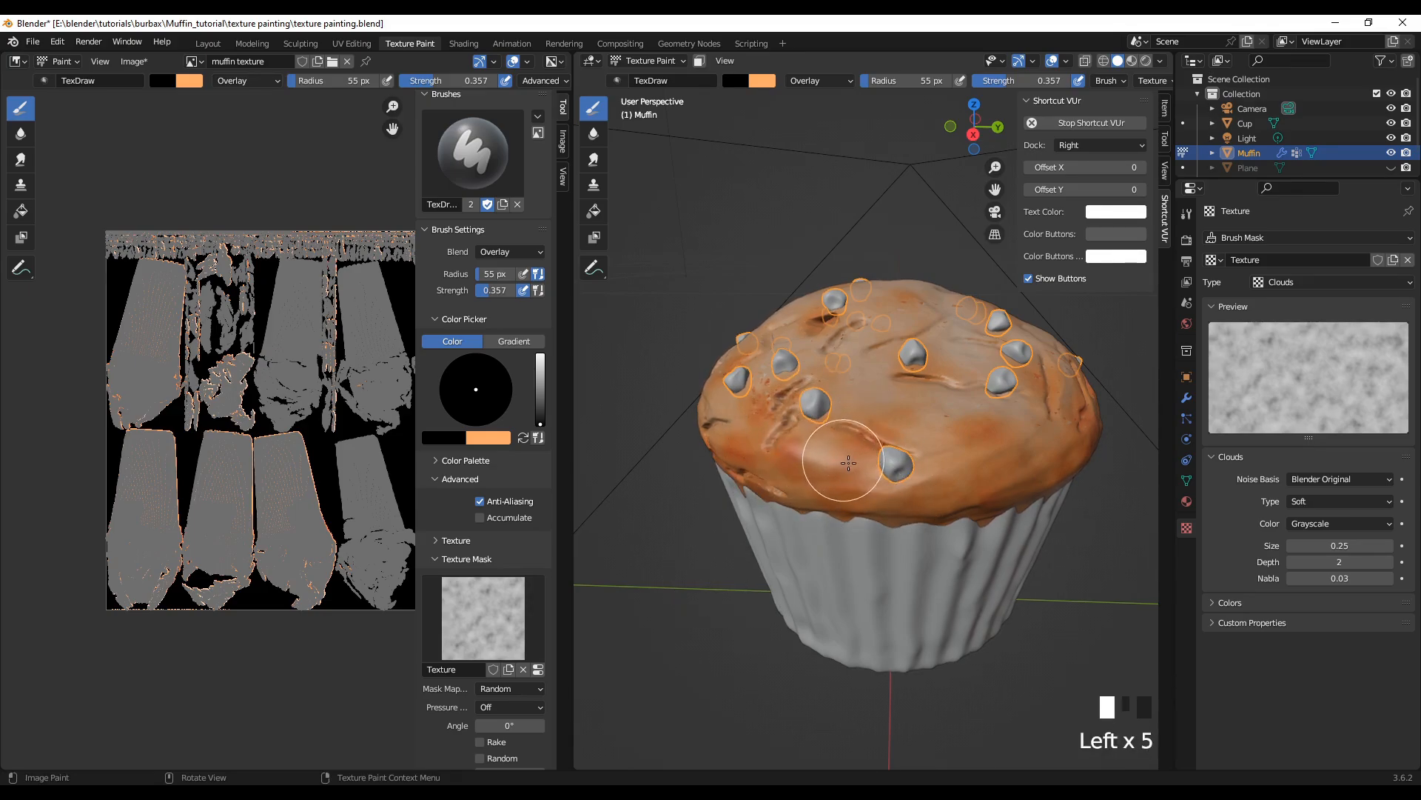
Step: Continue the black Overlay shading past the low chip, along the wrapper edge and over the far lower slope
left_click(962, 447)
left_click(938, 435)
left_click(927, 473)
left_click(885, 485)
left_click(832, 496)
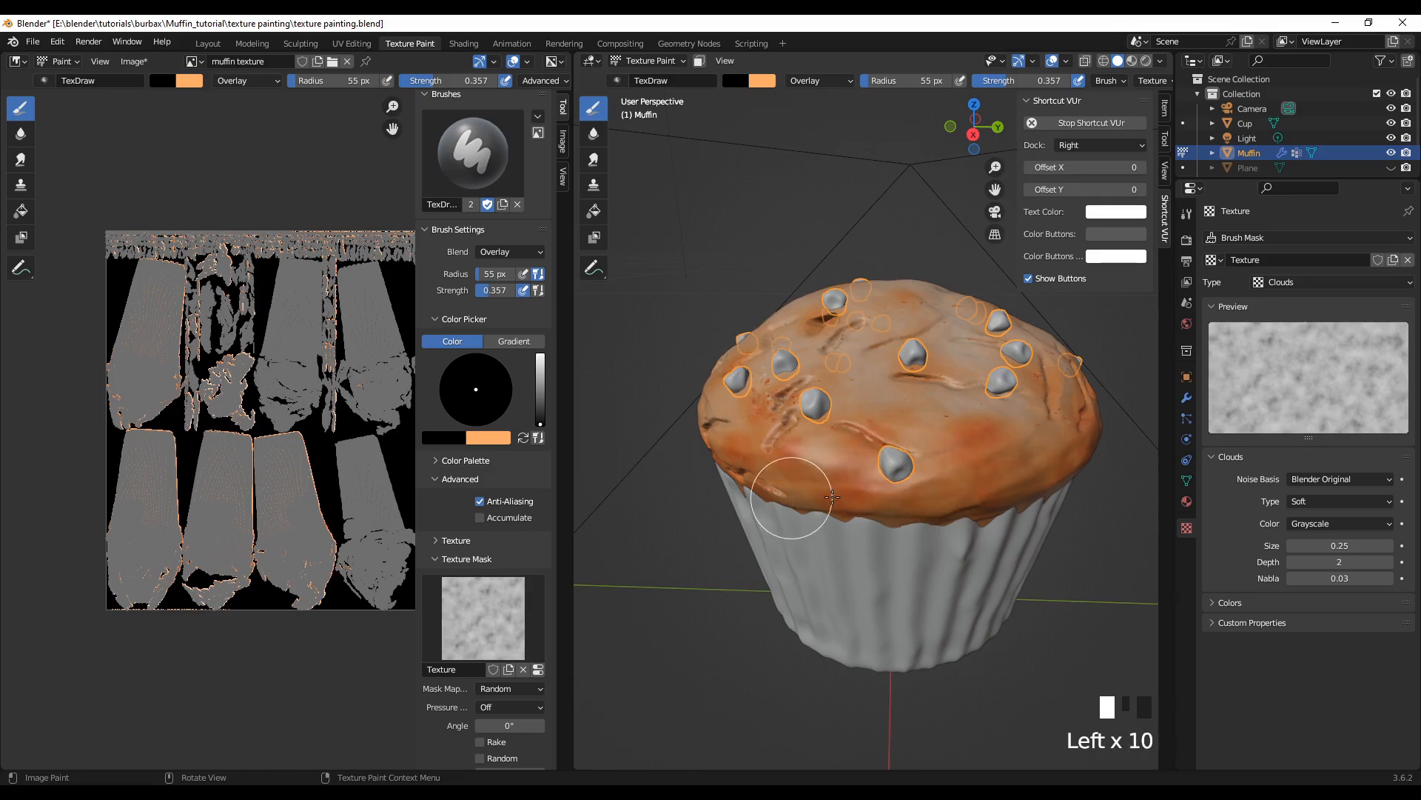
left_click(1056, 415)
left_click(1035, 438)
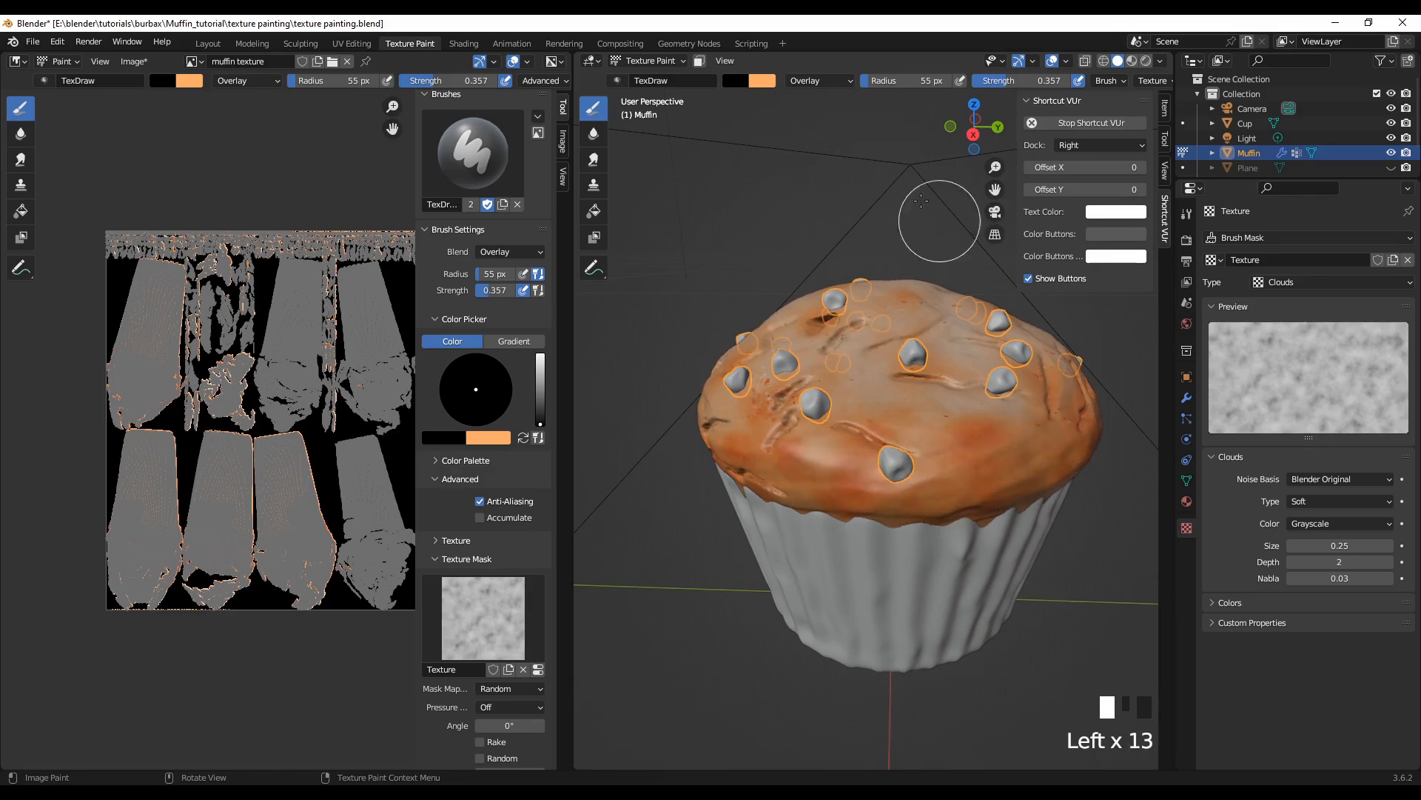
Step: From a raised view, dab black Overlay on the reddish patch near the rim chip and beside the curved cracks
scroll(778, 593, "down", 2)
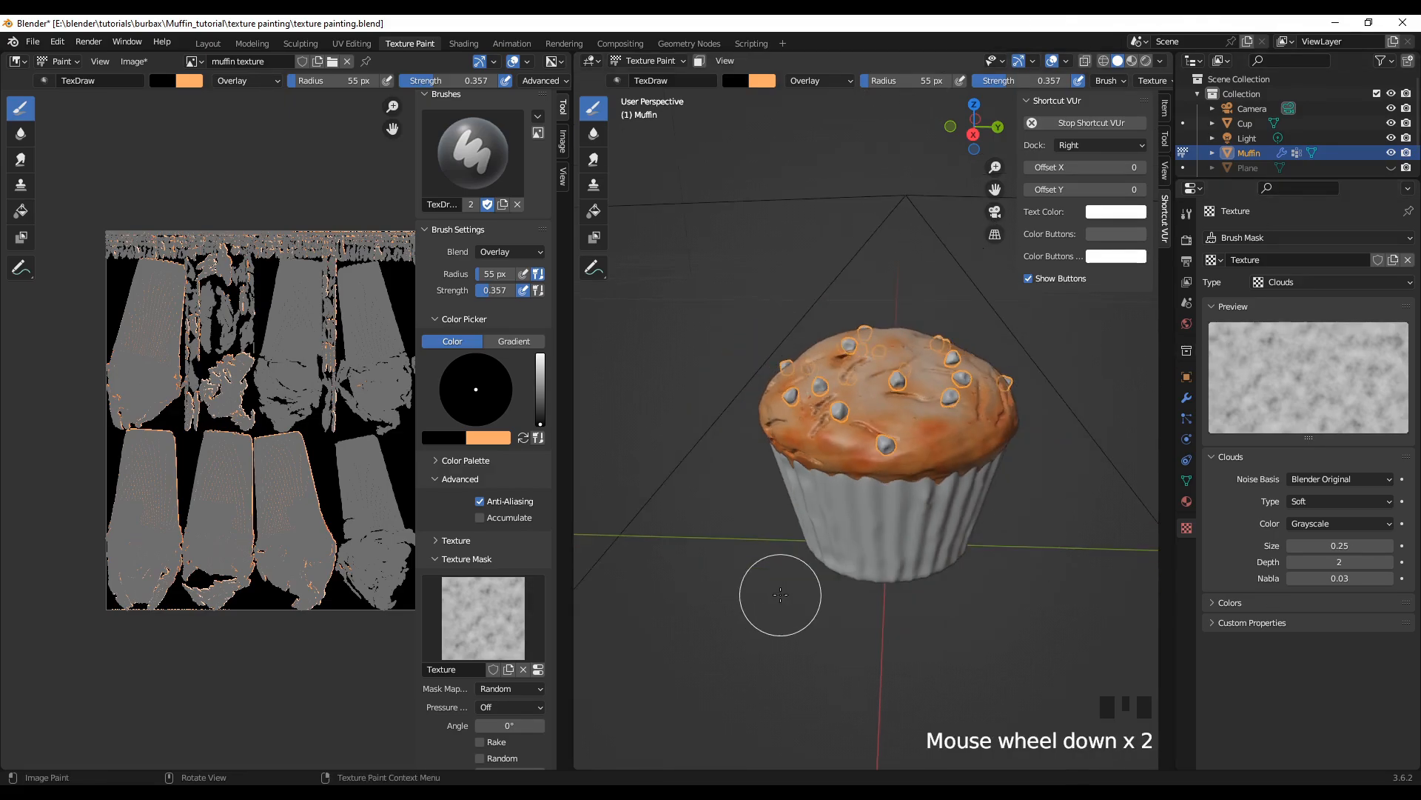
mouse_move(778, 593)
middle_mouse_down()
mouse_move(802, 593)
mouse_move(740, 592)
middle_mouse_up()
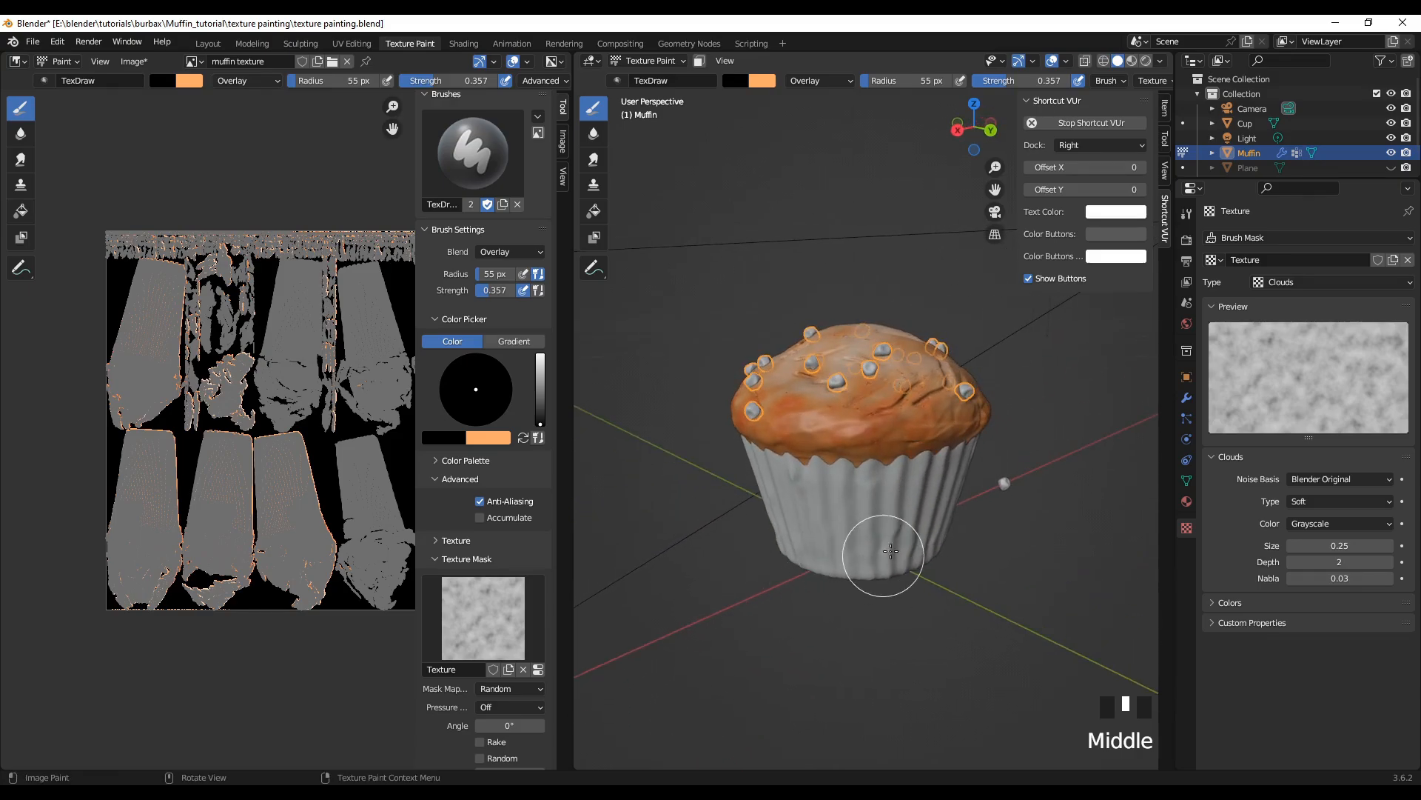
middle_click_drag(872, 580, 829, 613)
scroll(829, 613, "up", 1)
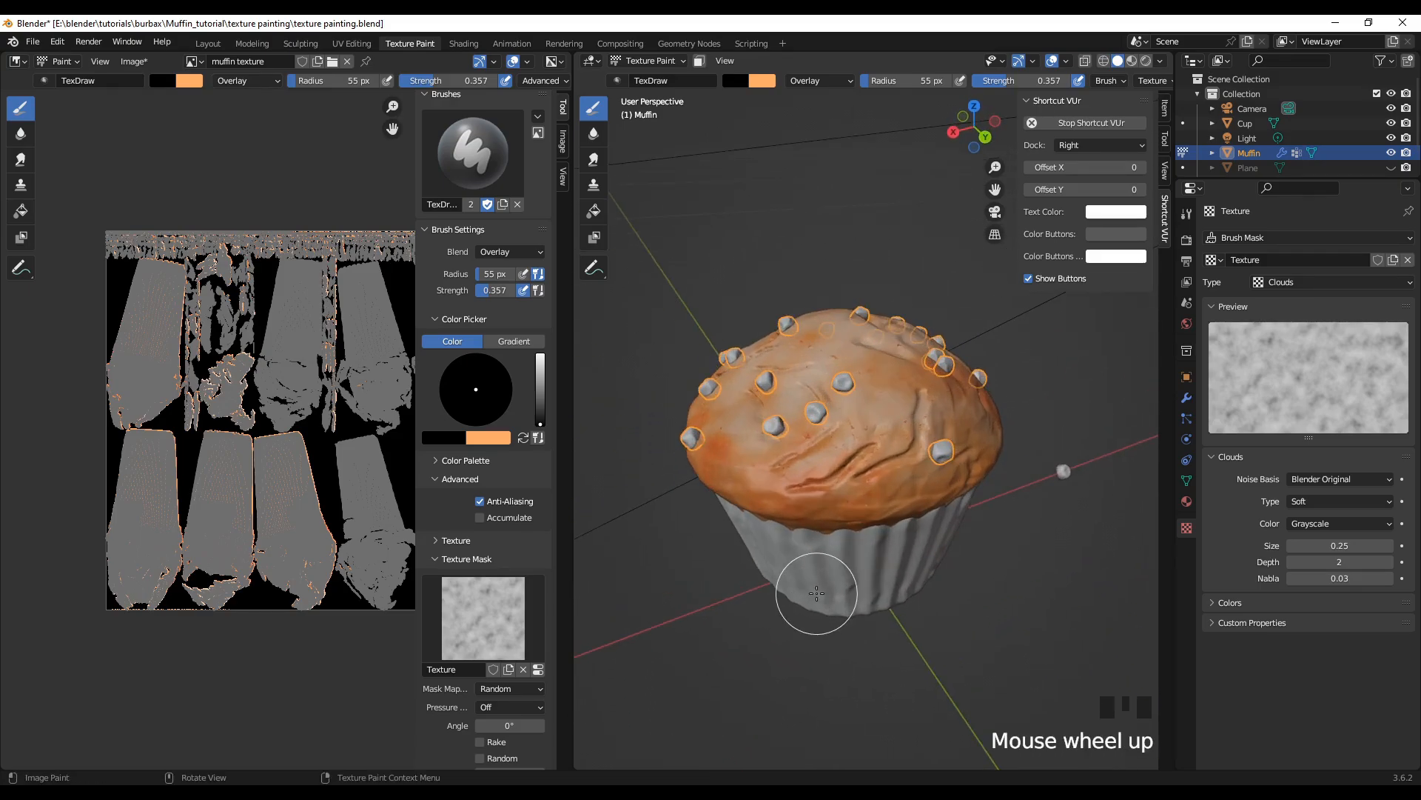
left_click(746, 433)
left_click(733, 424)
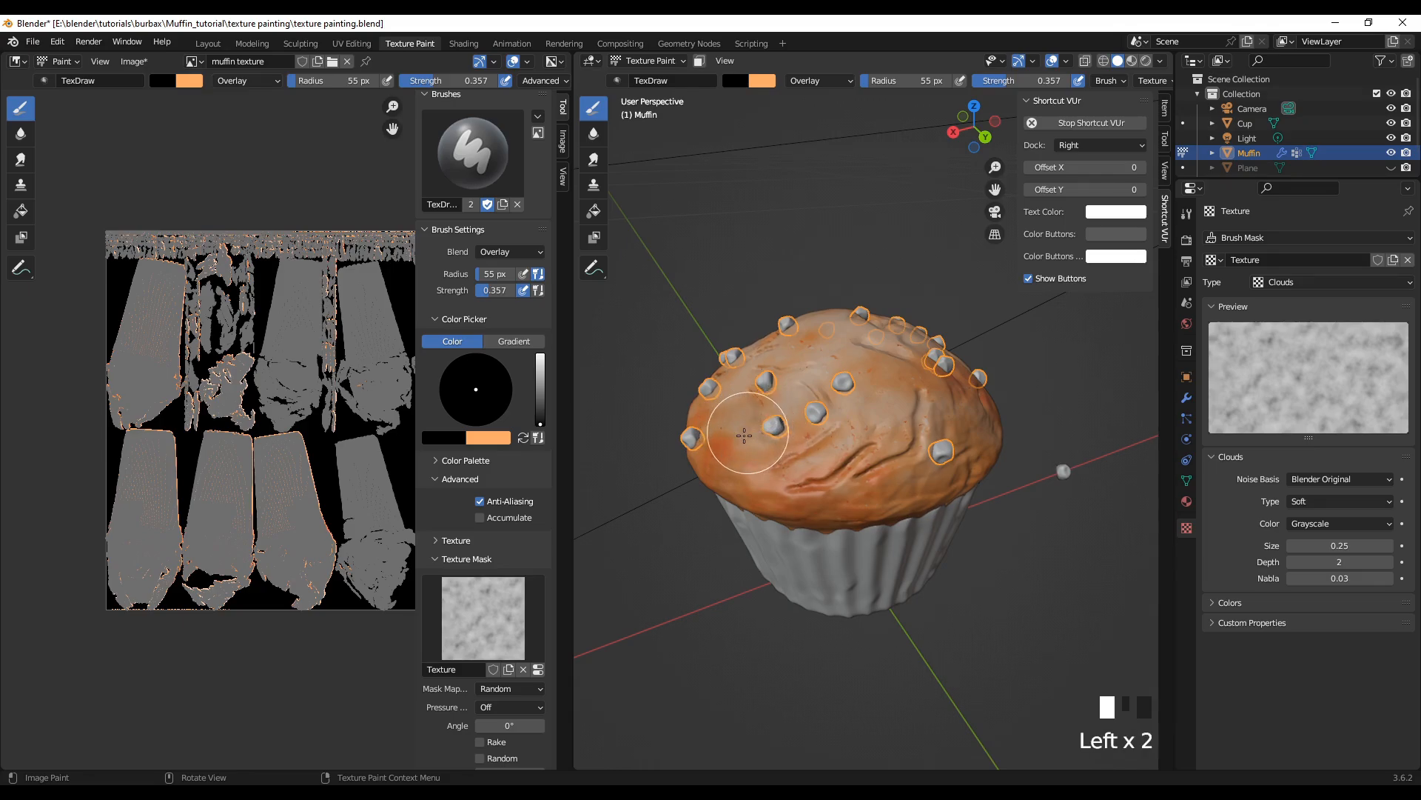
left_click(929, 435)
left_click(920, 438)
left_click(904, 444)
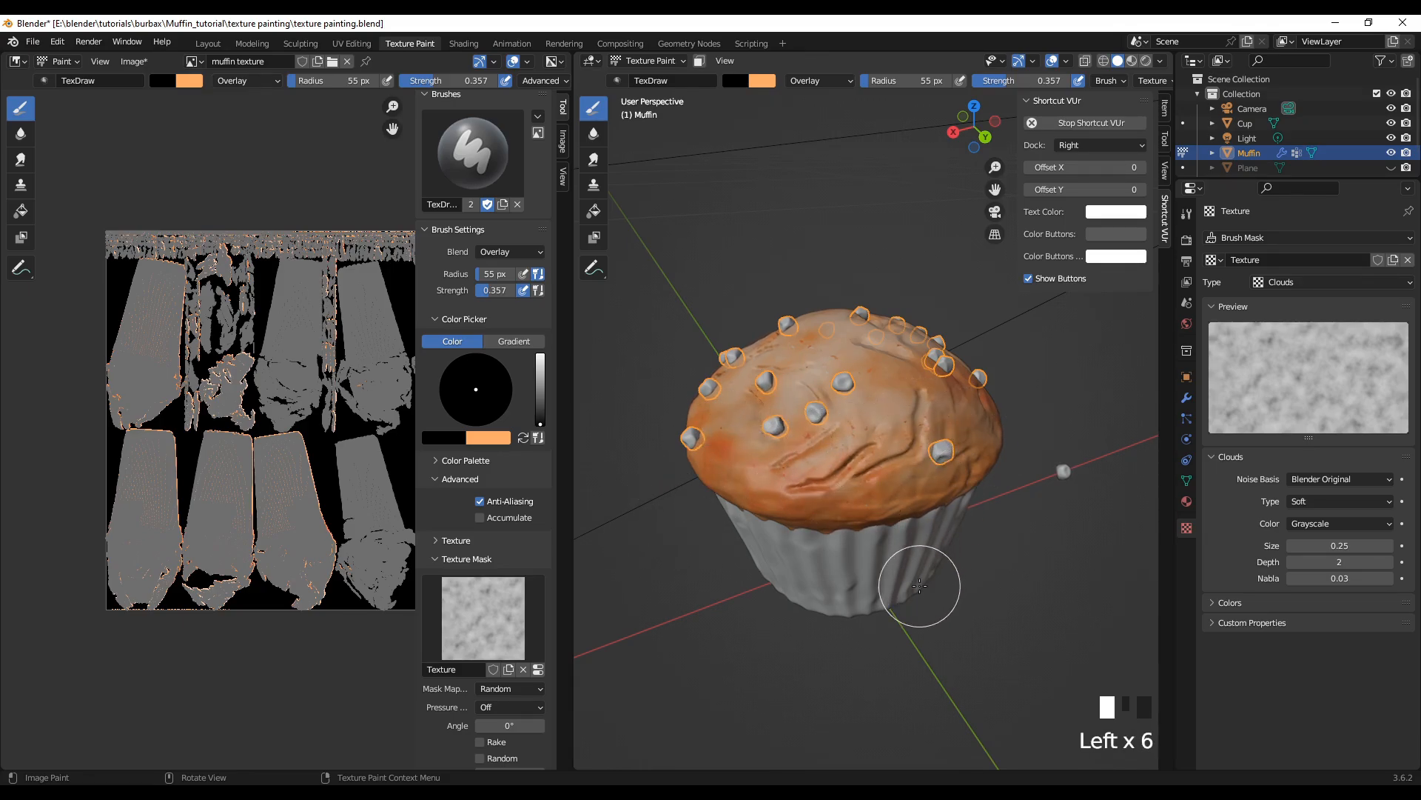
Step: From a low angle, shade the slope beneath the single chip and above the wrapper drip with black Overlay
middle_click_drag(922, 582, 833, 552)
left_click(797, 448)
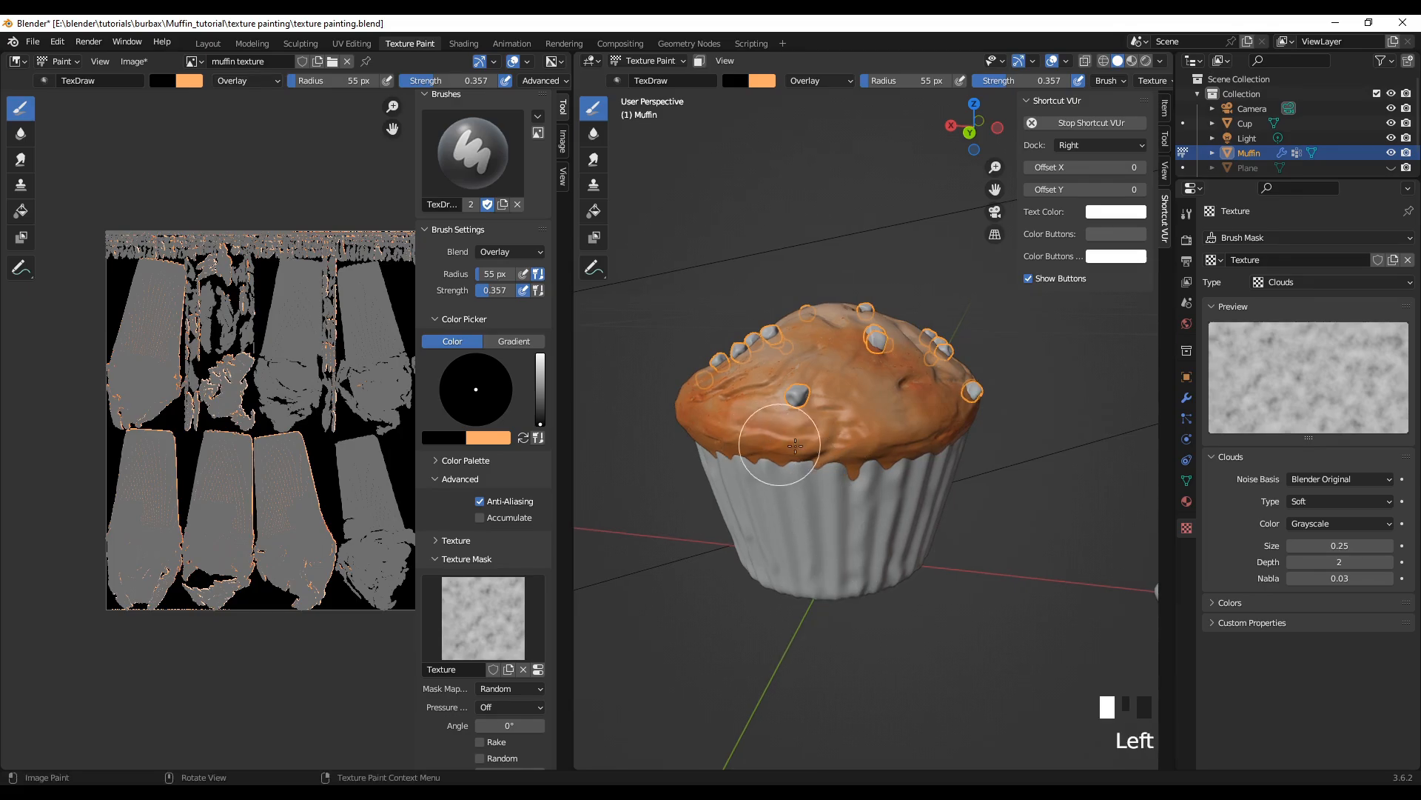
left_click(789, 444)
left_click(839, 411)
left_click(892, 422)
left_click(907, 411)
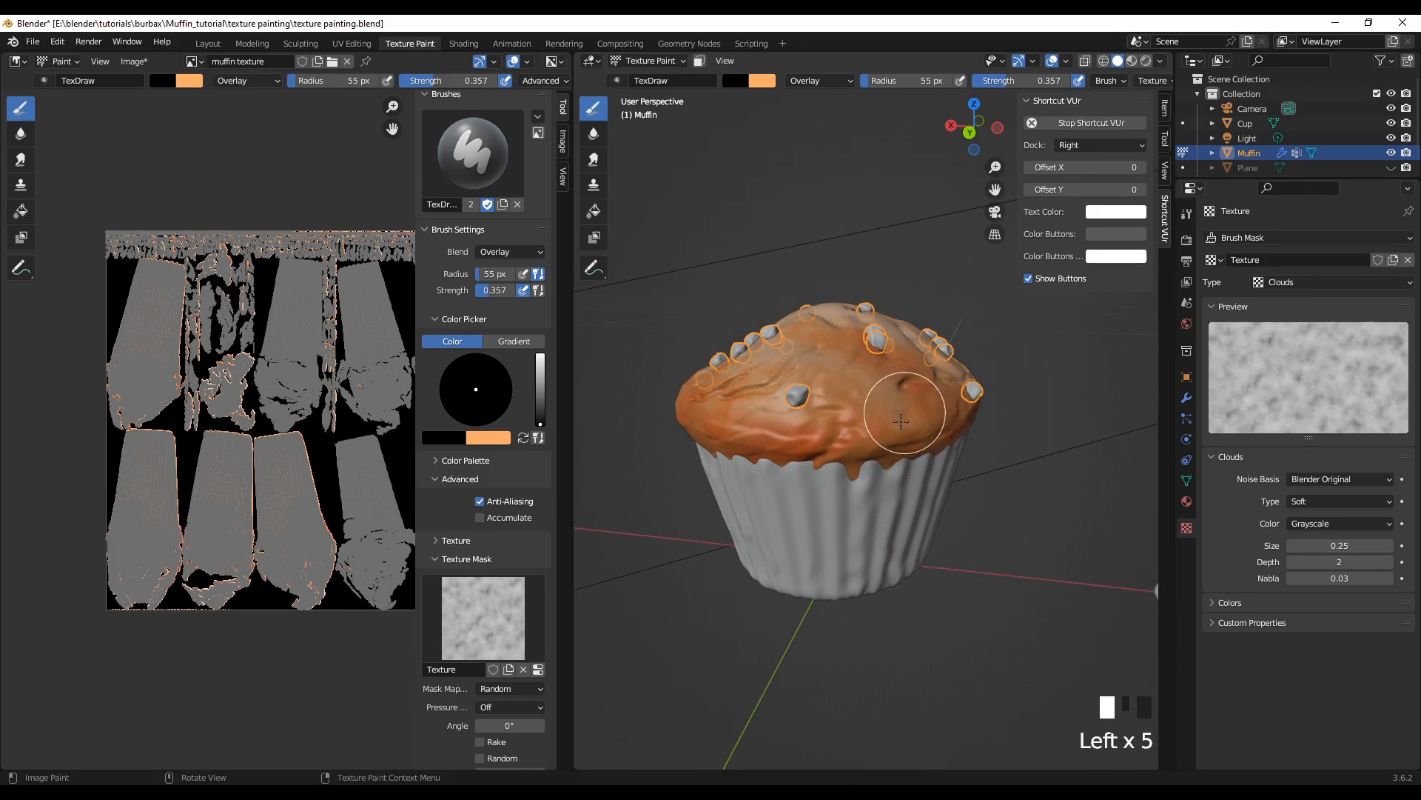
left_click(835, 471)
Step: From a raised view, dab black Overlay shading over the crown around the adjacent chips above the front rim and the slope below
middle_click_drag(904, 748, 722, 76)
left_click(896, 426)
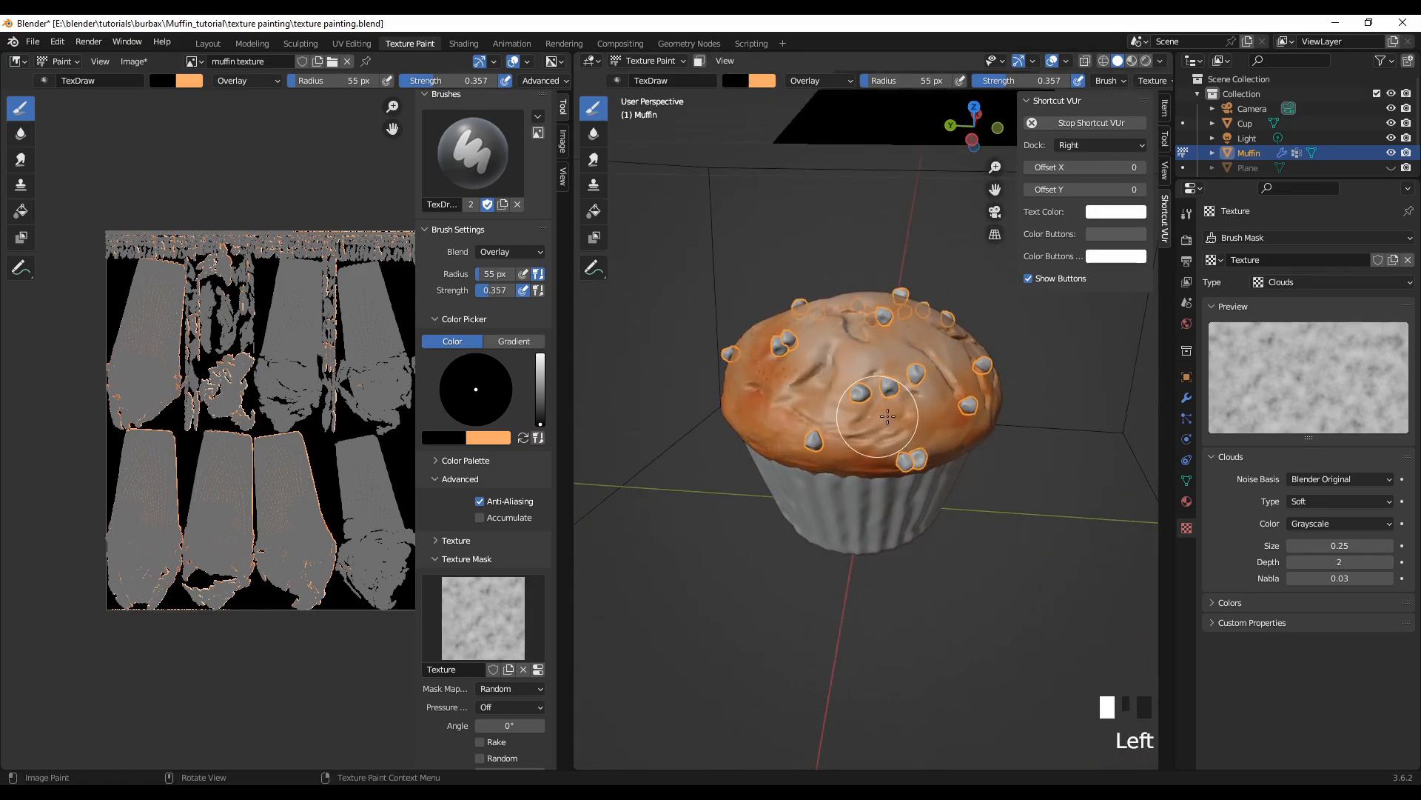
left_click(885, 418)
left_click(881, 403)
left_click(877, 390)
left_click(870, 389)
left_click(861, 387)
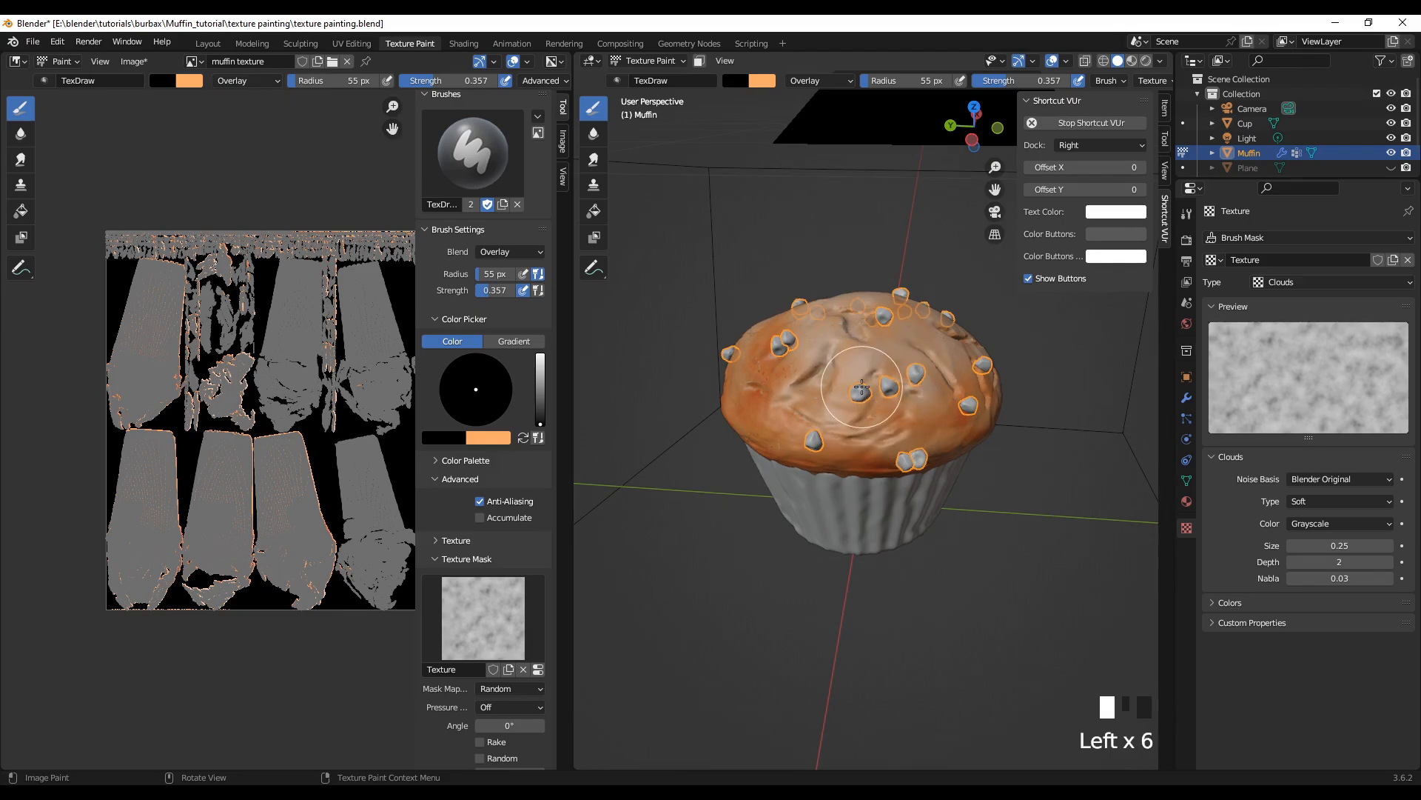
Step: From the top orthographic view, dab black Overlay across the middle of the crown, between the central chips and over the cracks
key("KP_7")
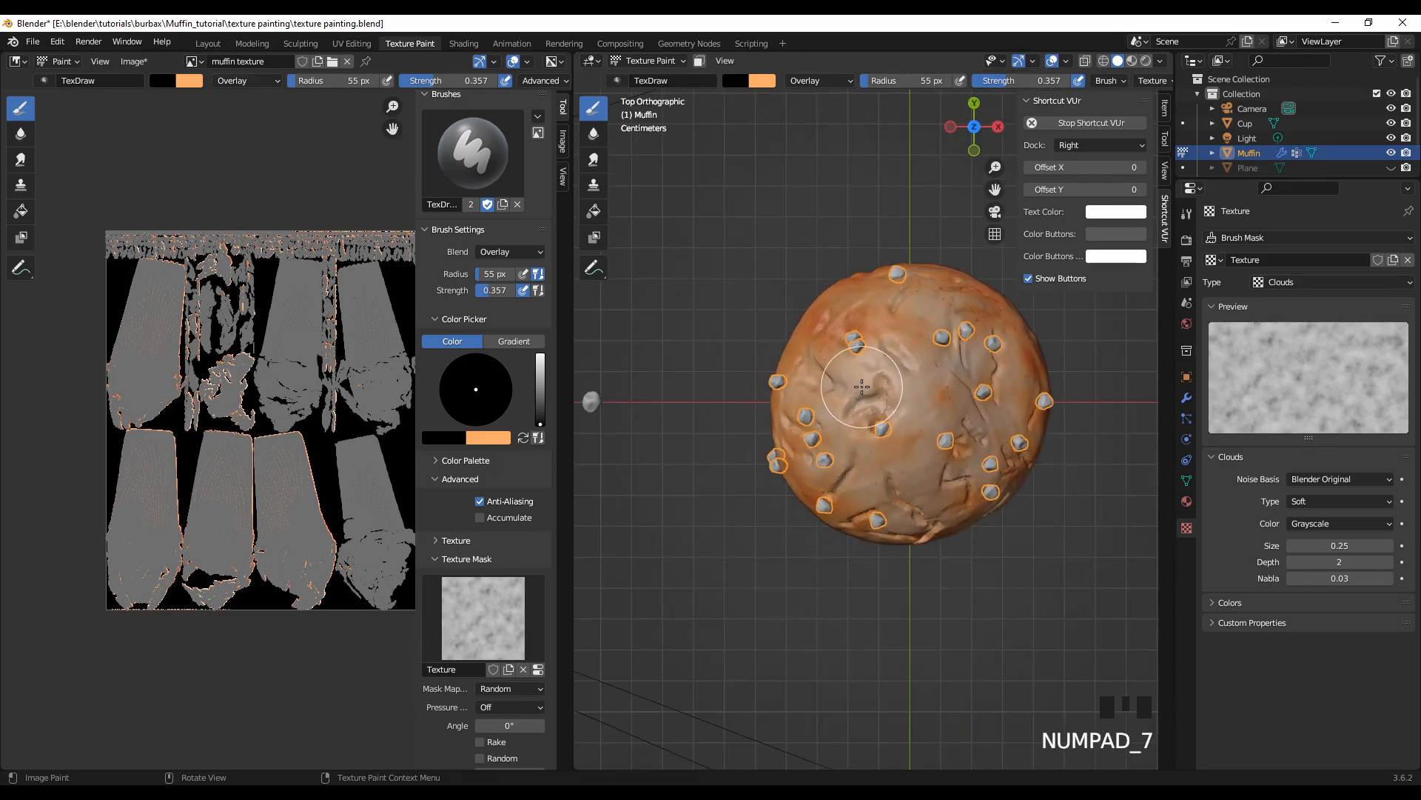
left_click(899, 463)
left_click(937, 448)
left_click(966, 444)
left_click(951, 429)
left_click(914, 409)
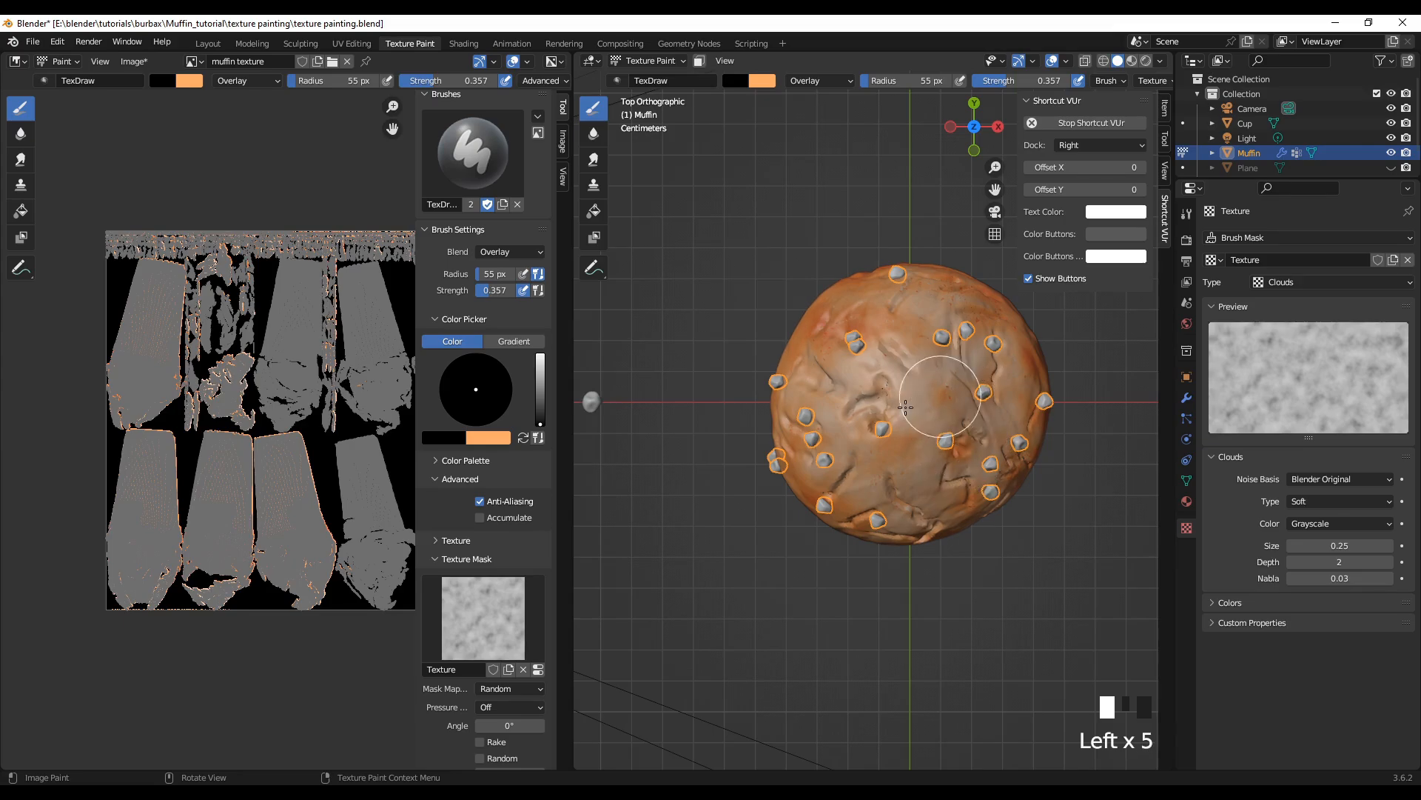
left_click(905, 406)
left_click(829, 414)
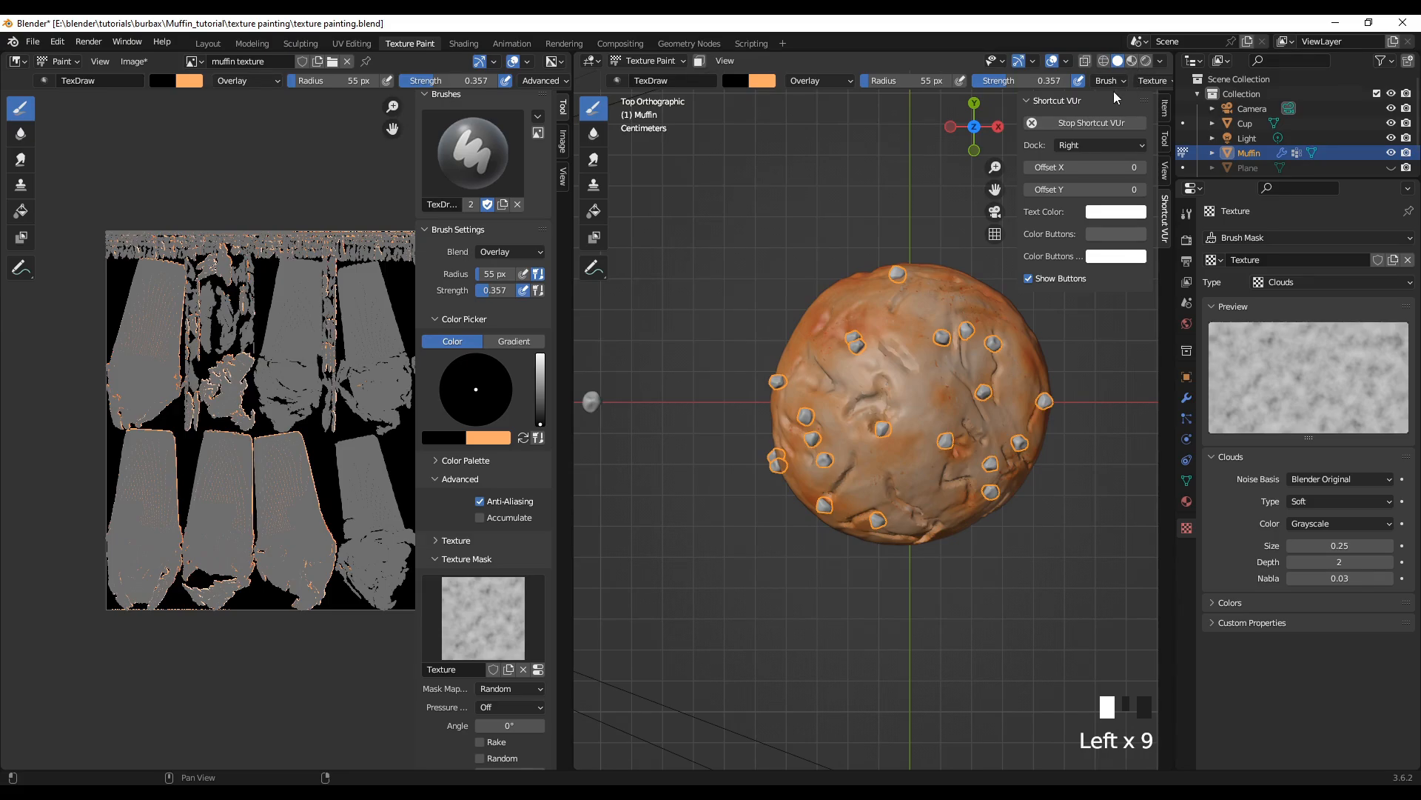
Step: Switch the viewport to Material Preview shading and inspect the painted crown from above and from the side
middle_click_drag(750, 638, 763, 459)
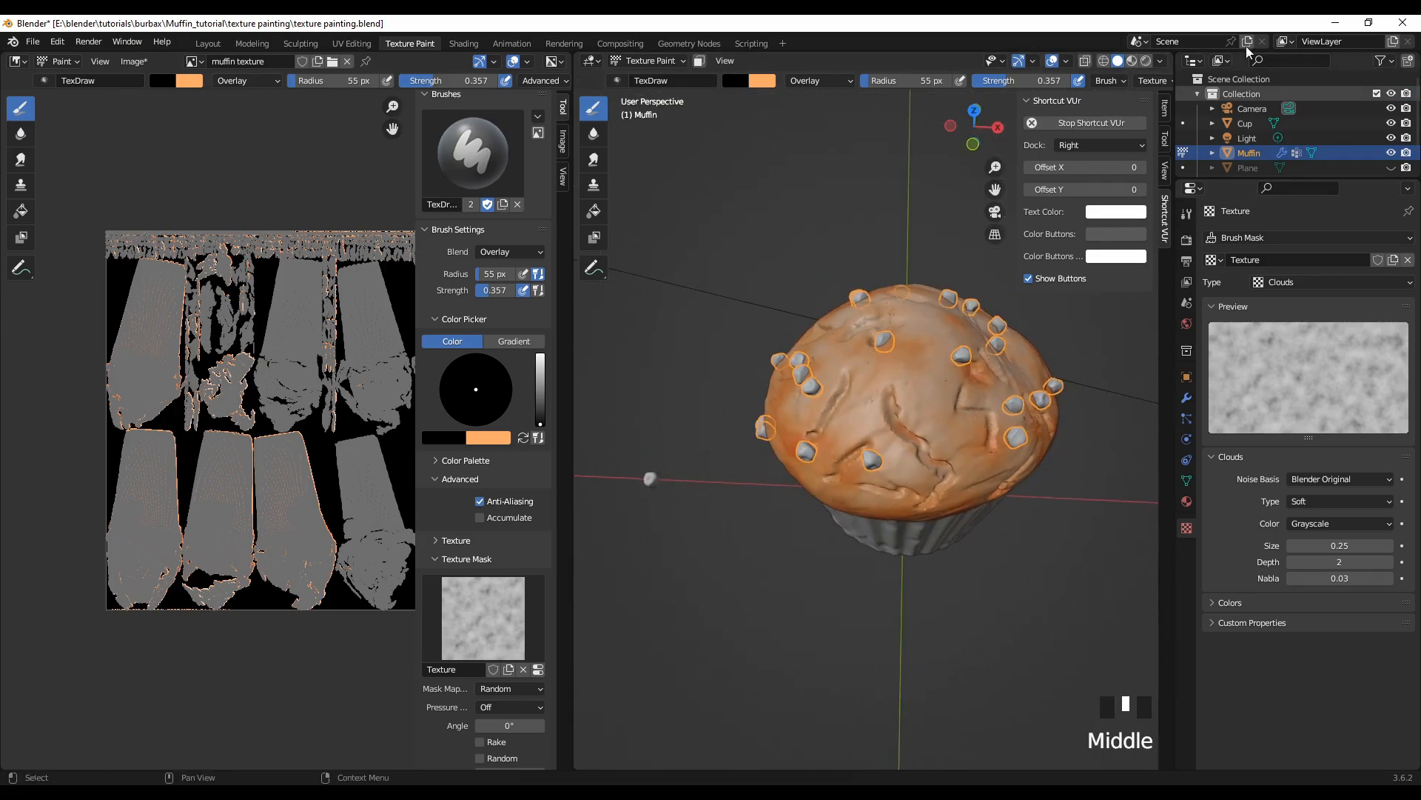
left_click(1132, 61)
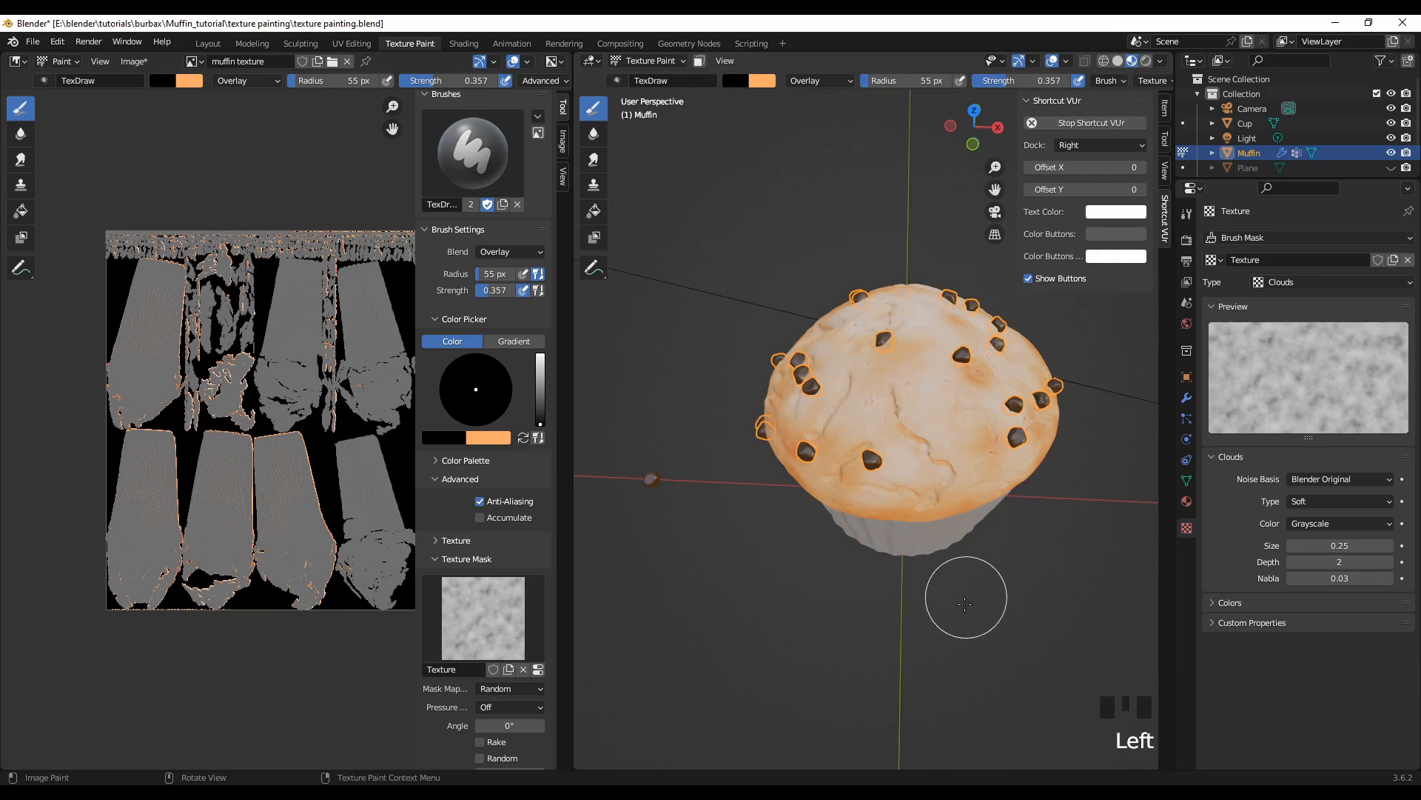
mouse_move(967, 593)
middle_mouse_down()
mouse_move(806, 544)
mouse_move(604, 547)
mouse_move(1132, 548)
mouse_move(1071, 549)
middle_mouse_up()
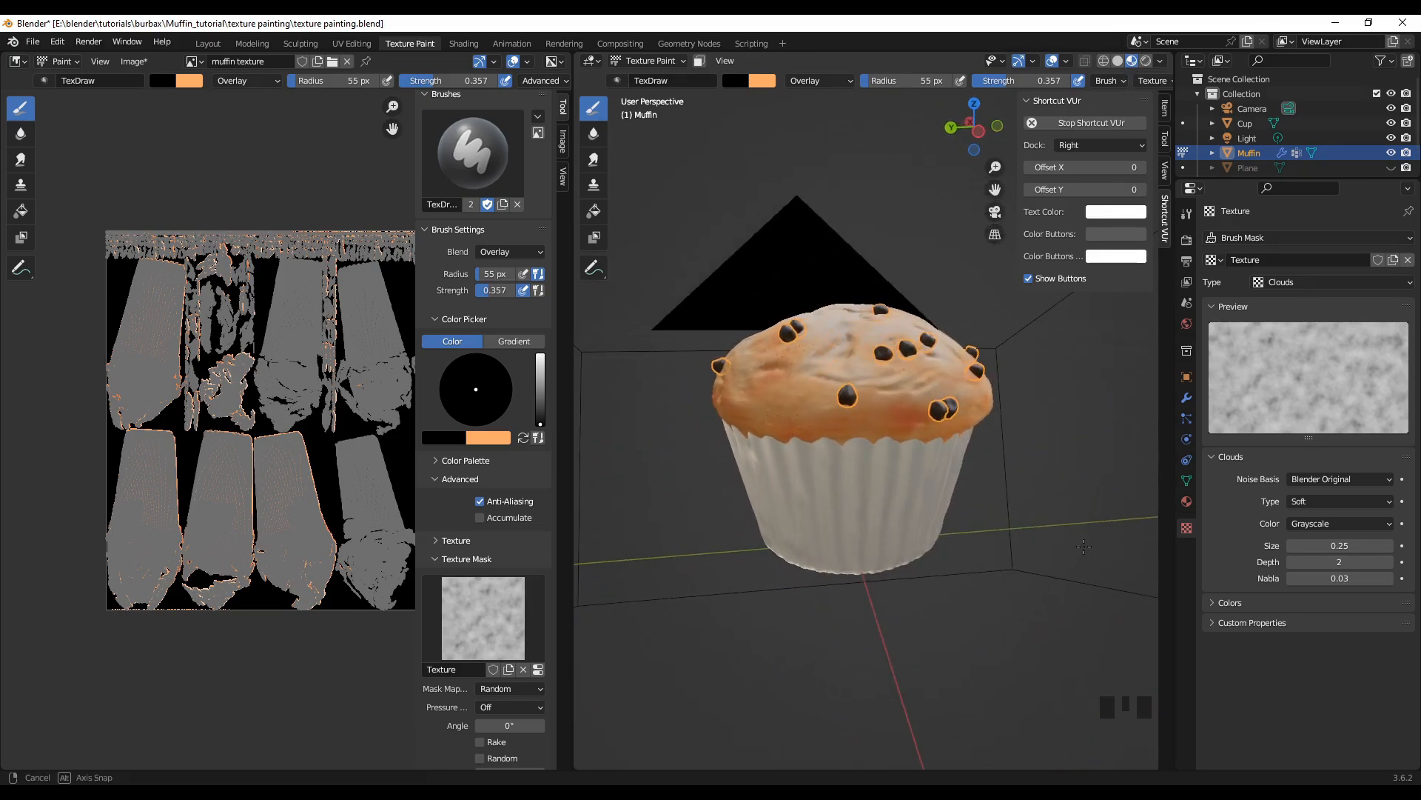
Step: Switch the viewport to Rendered shading and examine the painted muffin from all sides and from above
left_click(1146, 61)
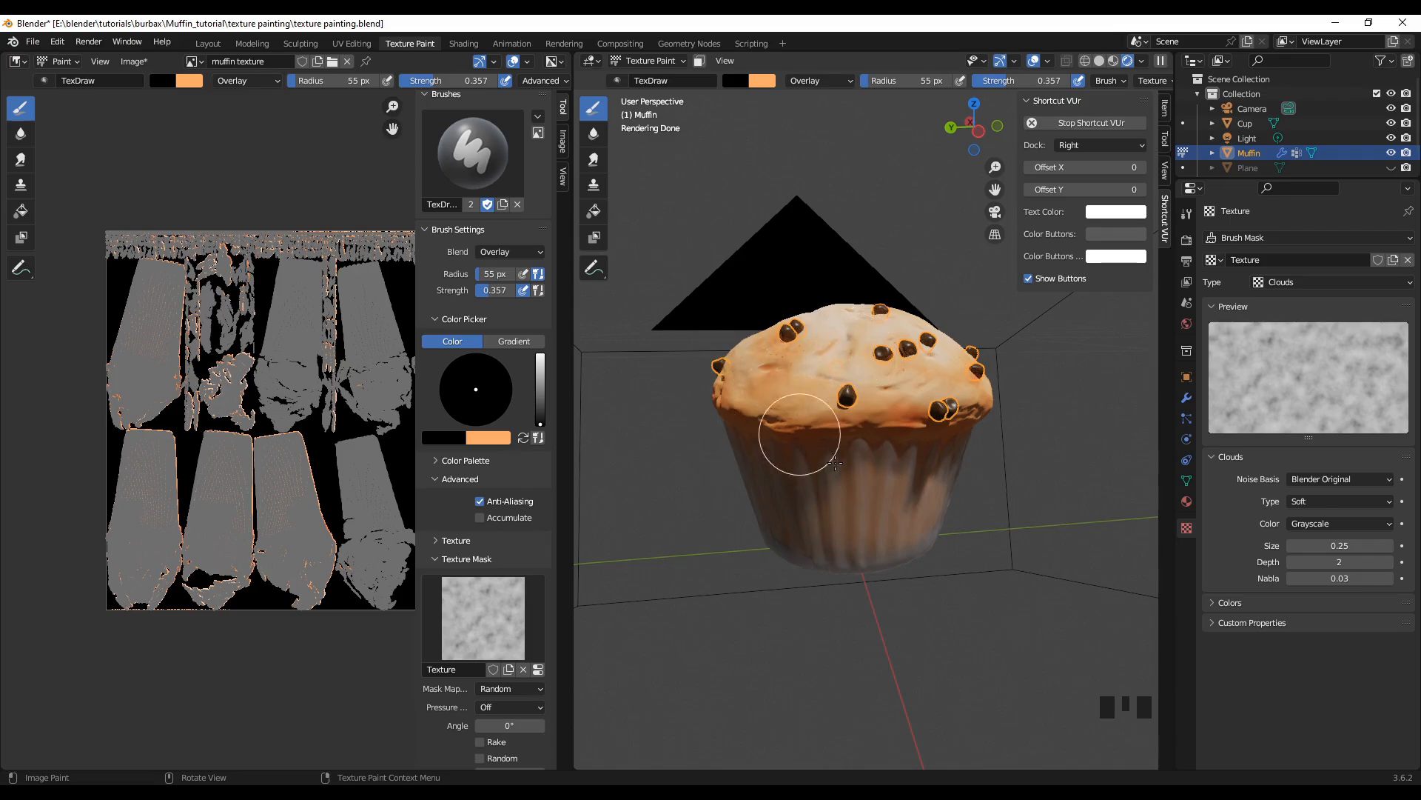
middle_click_drag(828, 622, 1020, 643)
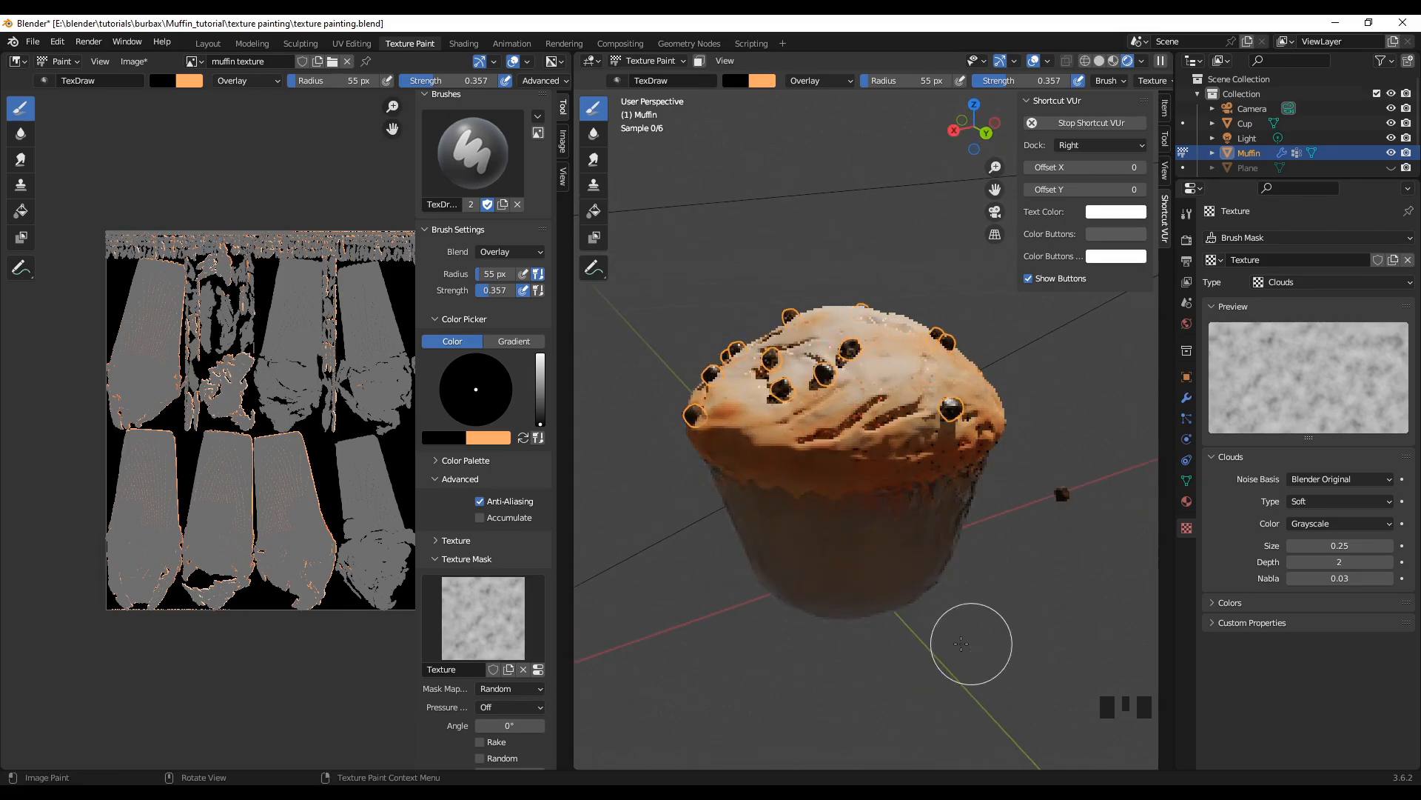
middle_click_drag(841, 633, 932, 619)
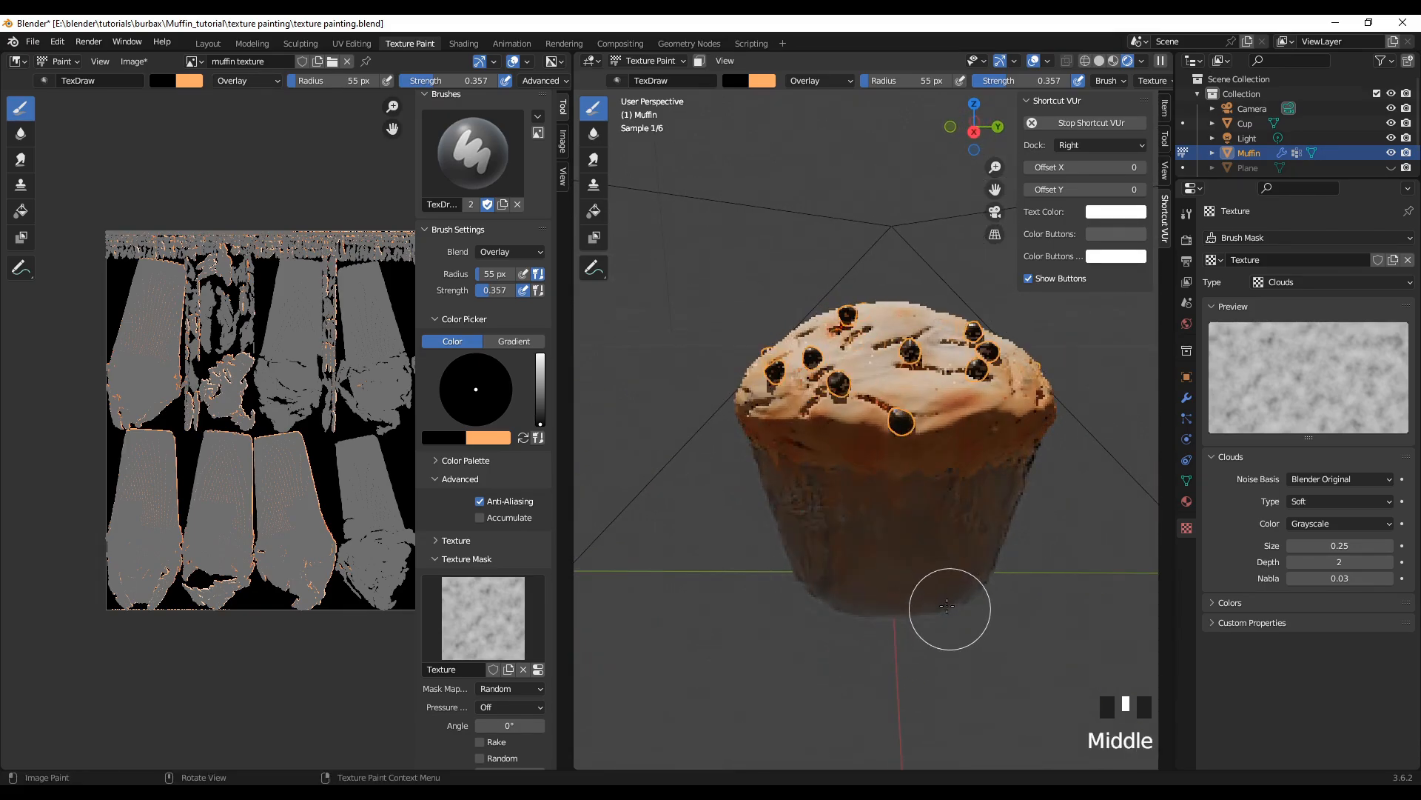
scroll(898, 602, "down", 2)
middle_click_drag(802, 601, 768, 694)
mouse_move(920, 580)
middle_mouse_down()
mouse_move(720, 579)
mouse_move(702, 560)
mouse_move(697, 584)
middle_mouse_up()
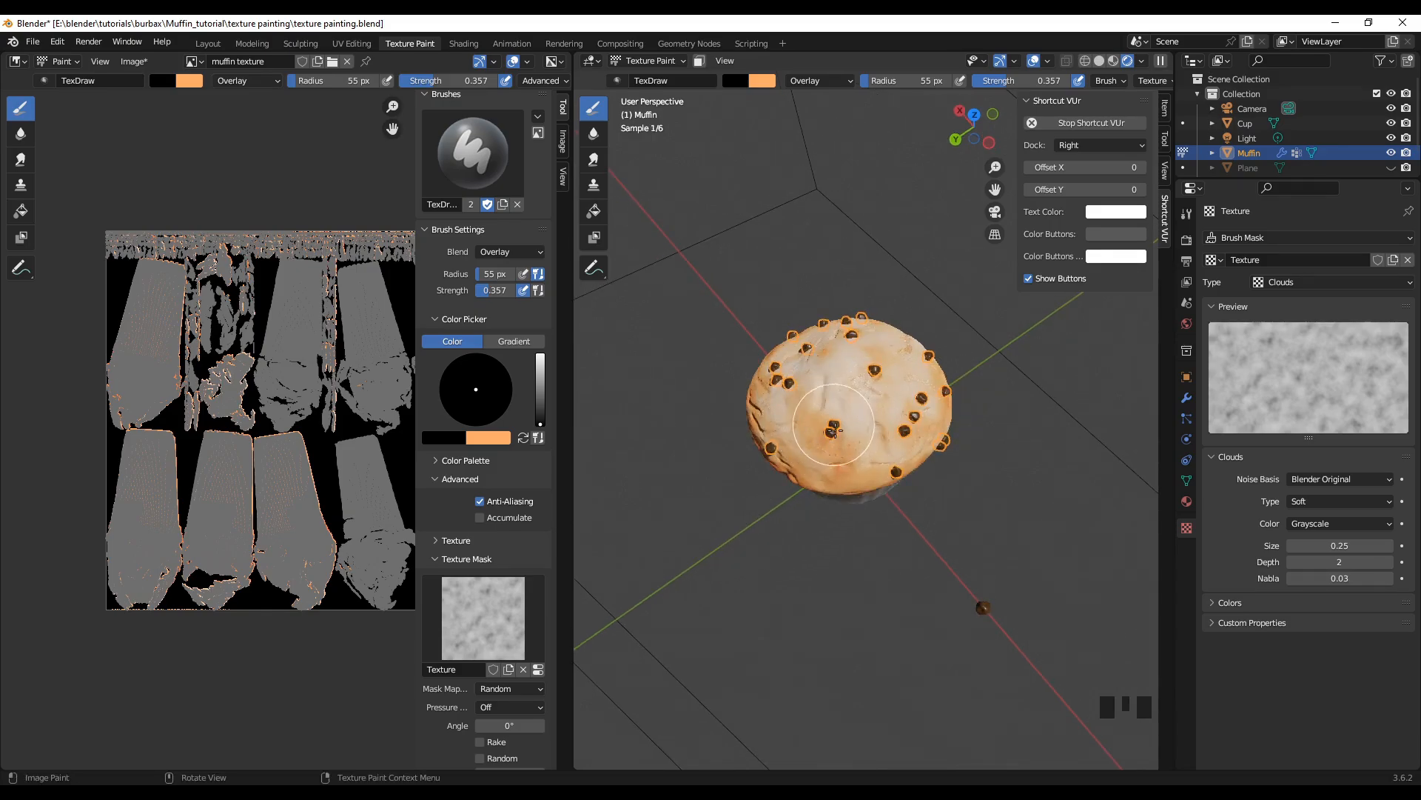
scroll(871, 485, "up", 2)
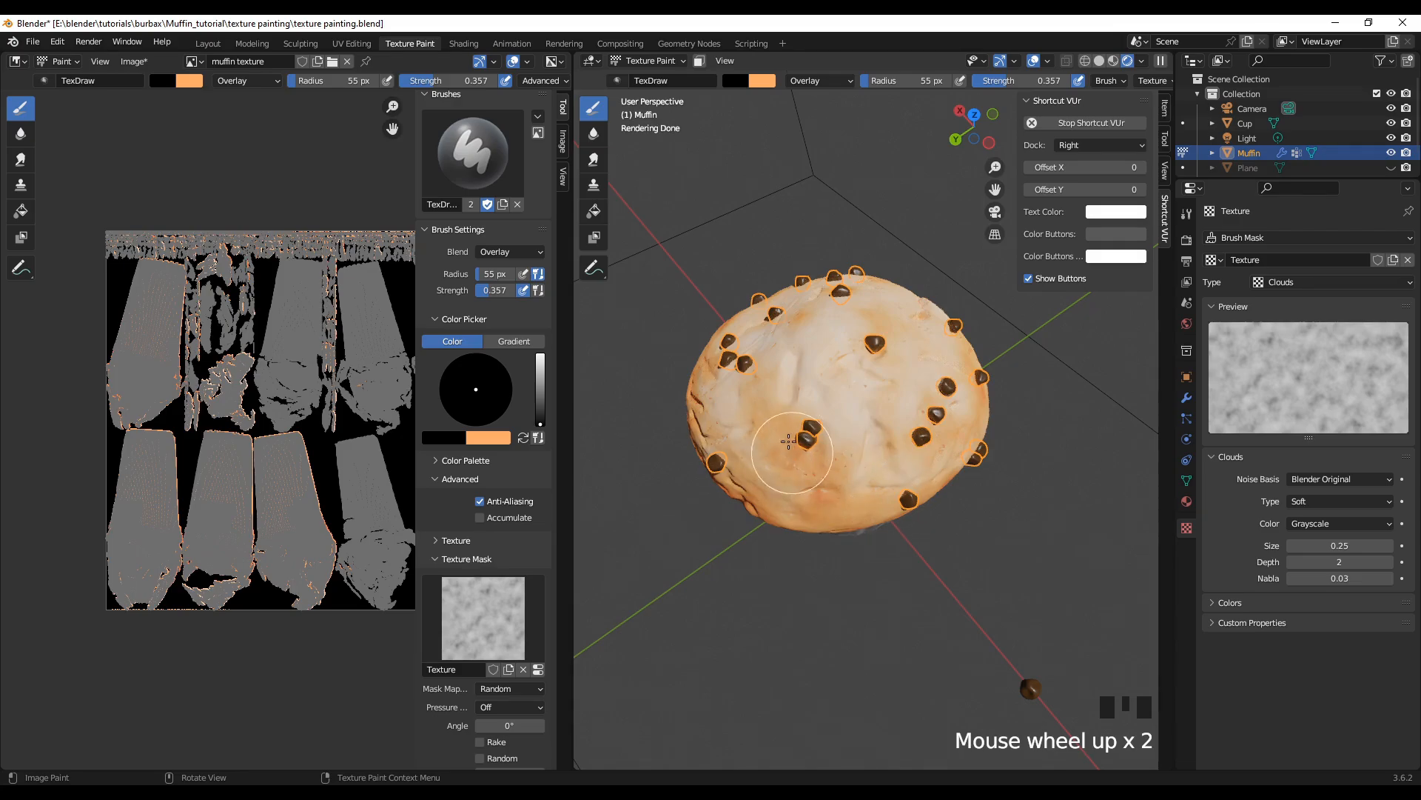
middle_click_drag(794, 467, 710, 441)
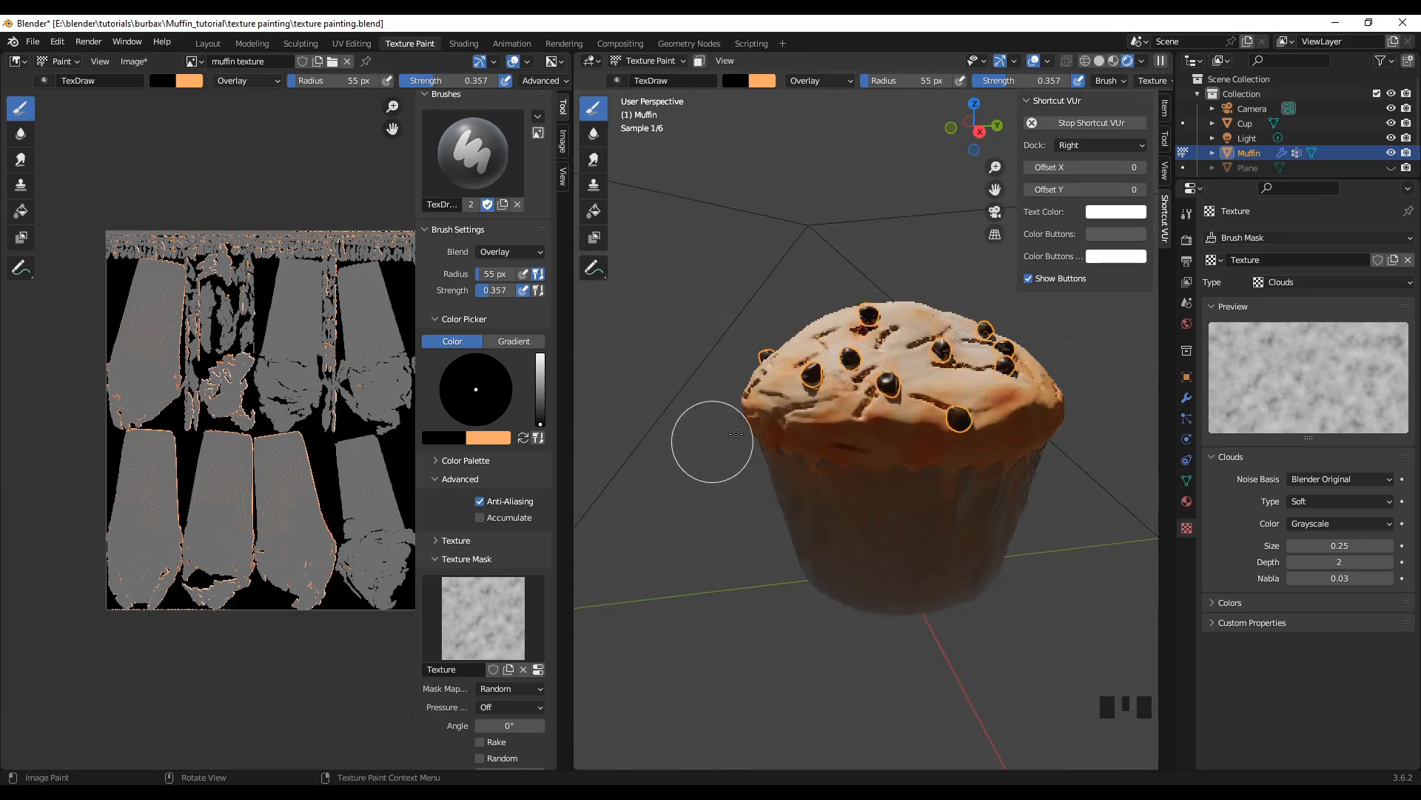
Step: Return the viewport to Material Preview shading and check the baked coloring around the crown and wrapper edge
left_click(1114, 60)
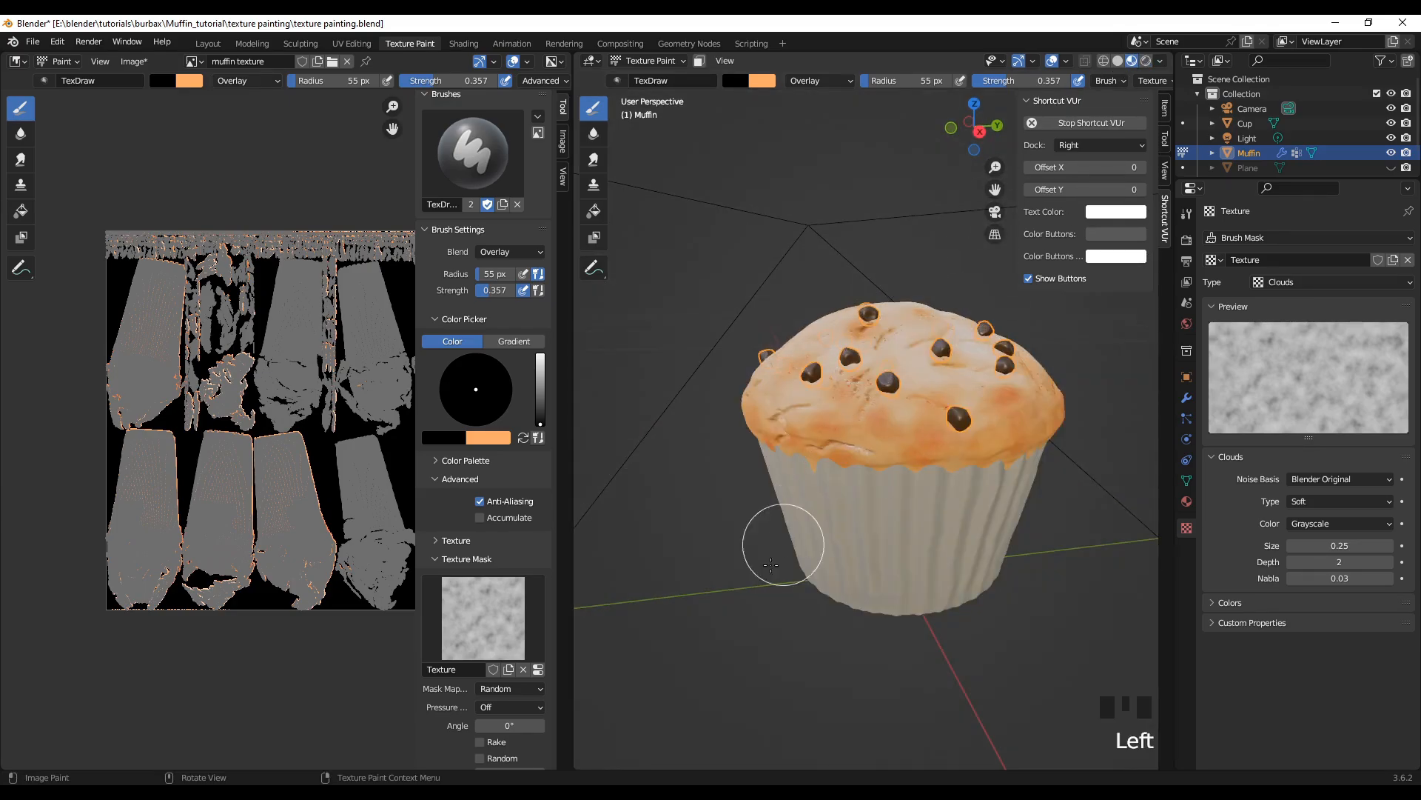
mouse_move(778, 540)
middle_mouse_down()
mouse_move(814, 645)
mouse_move(676, 648)
mouse_move(1039, 666)
middle_mouse_up()
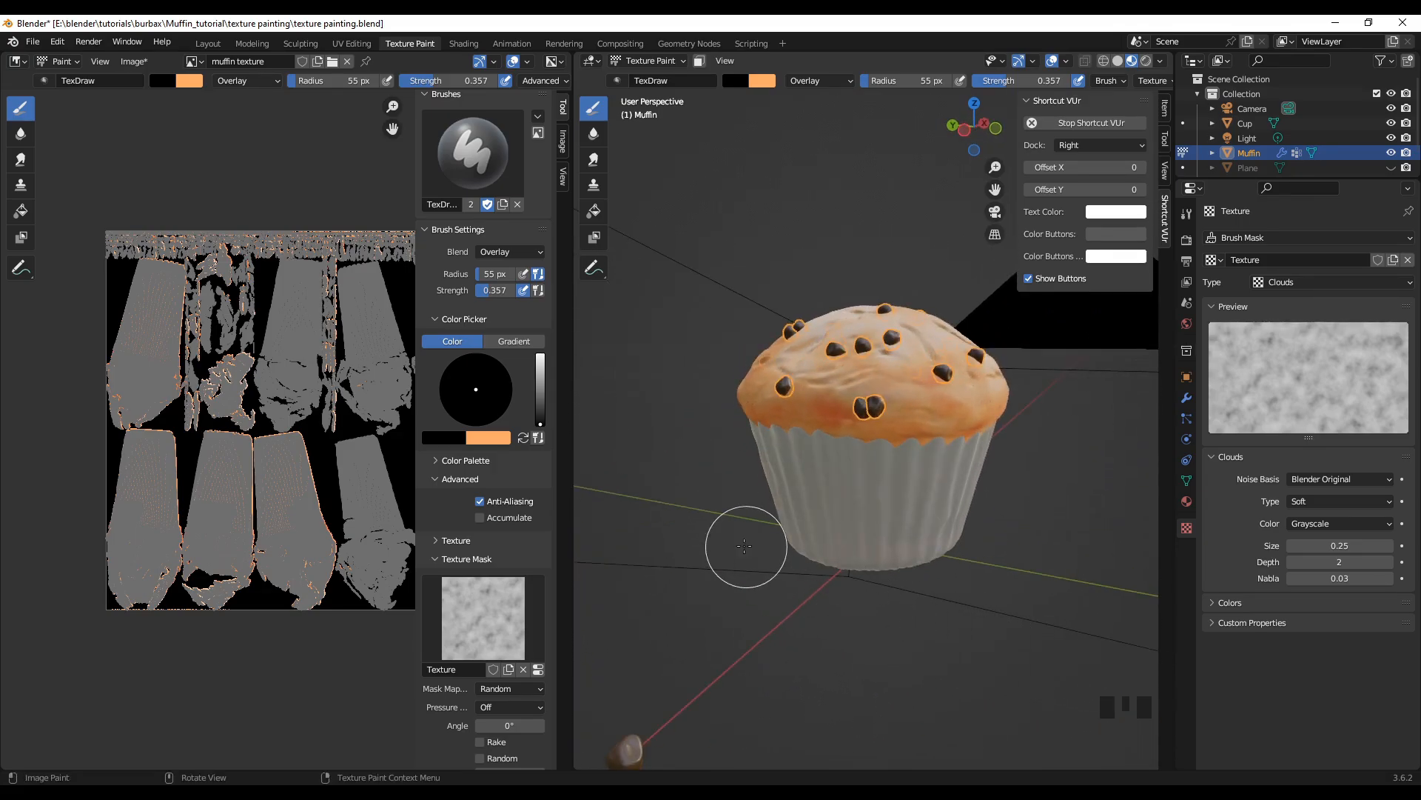
mouse_move(794, 582)
middle_mouse_down()
mouse_move(655, 613)
mouse_move(851, 635)
mouse_move(960, 588)
mouse_move(936, 599)
mouse_move(1007, 616)
mouse_move(961, 596)
mouse_move(833, 609)
mouse_move(774, 633)
middle_mouse_up()
scroll(881, 639, "up", 2)
scroll(904, 592, "down", 2)
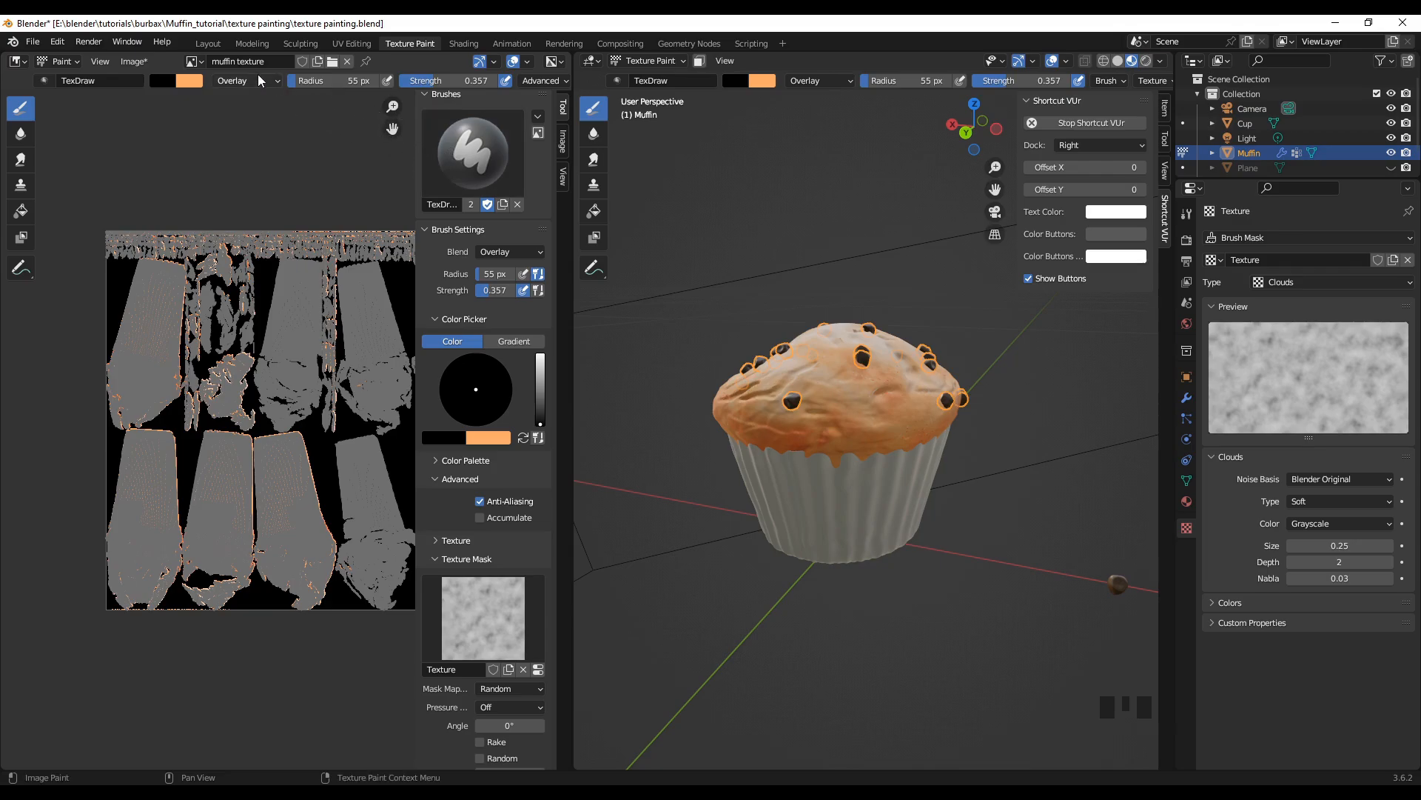
Step: In the Layout workspace, unhide the background plane, deselect everything and show the camera view in Rendered shading
left_click(207, 45)
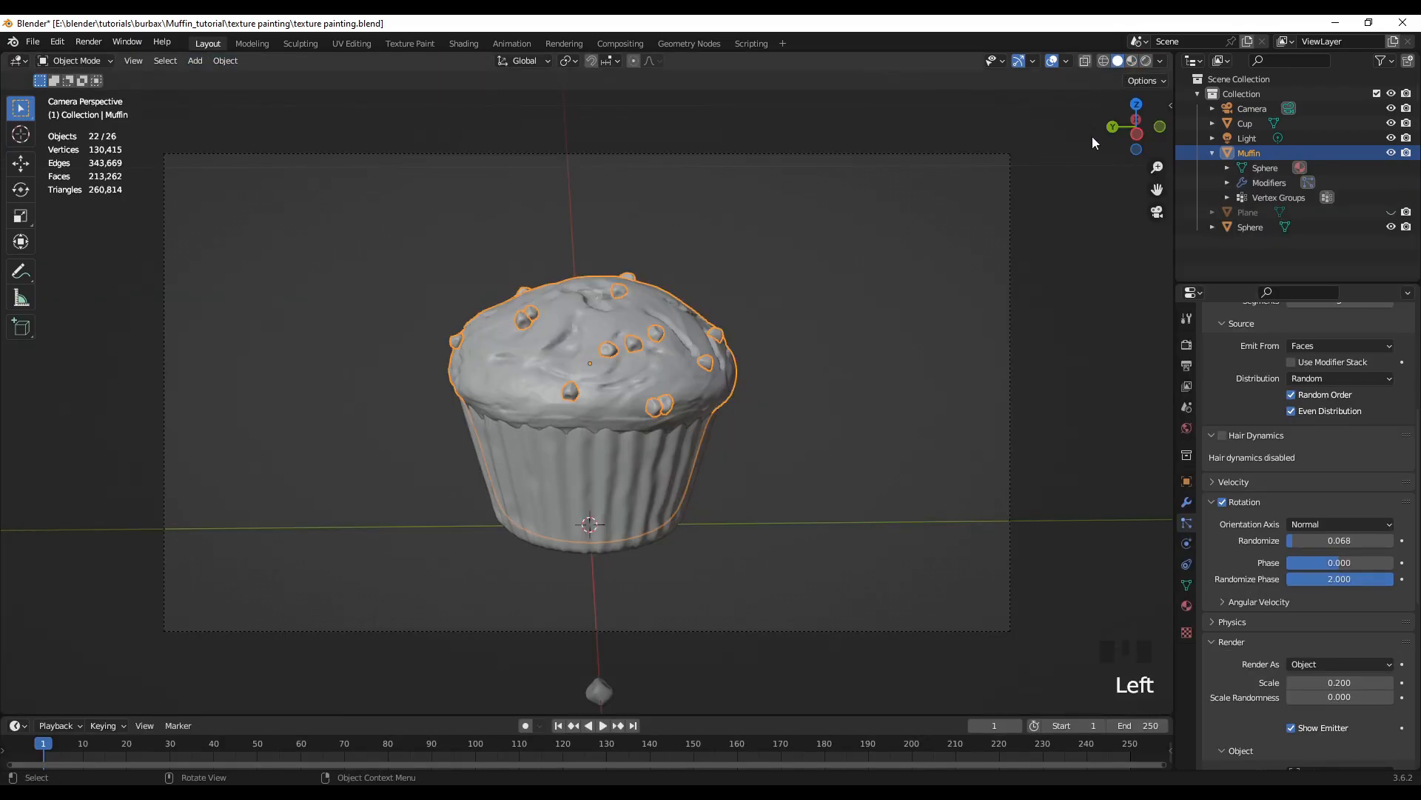
left_click(1130, 63)
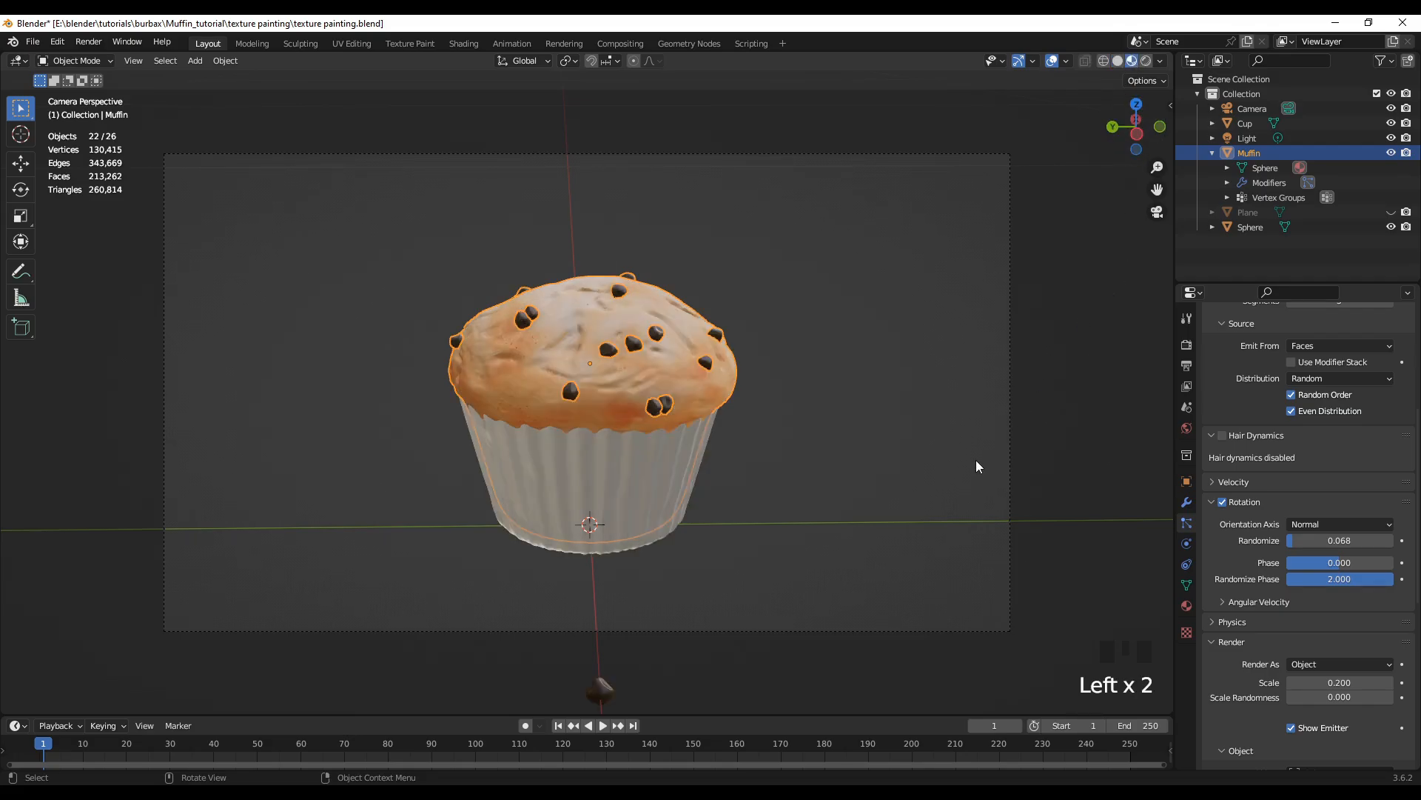
key("alt+h")
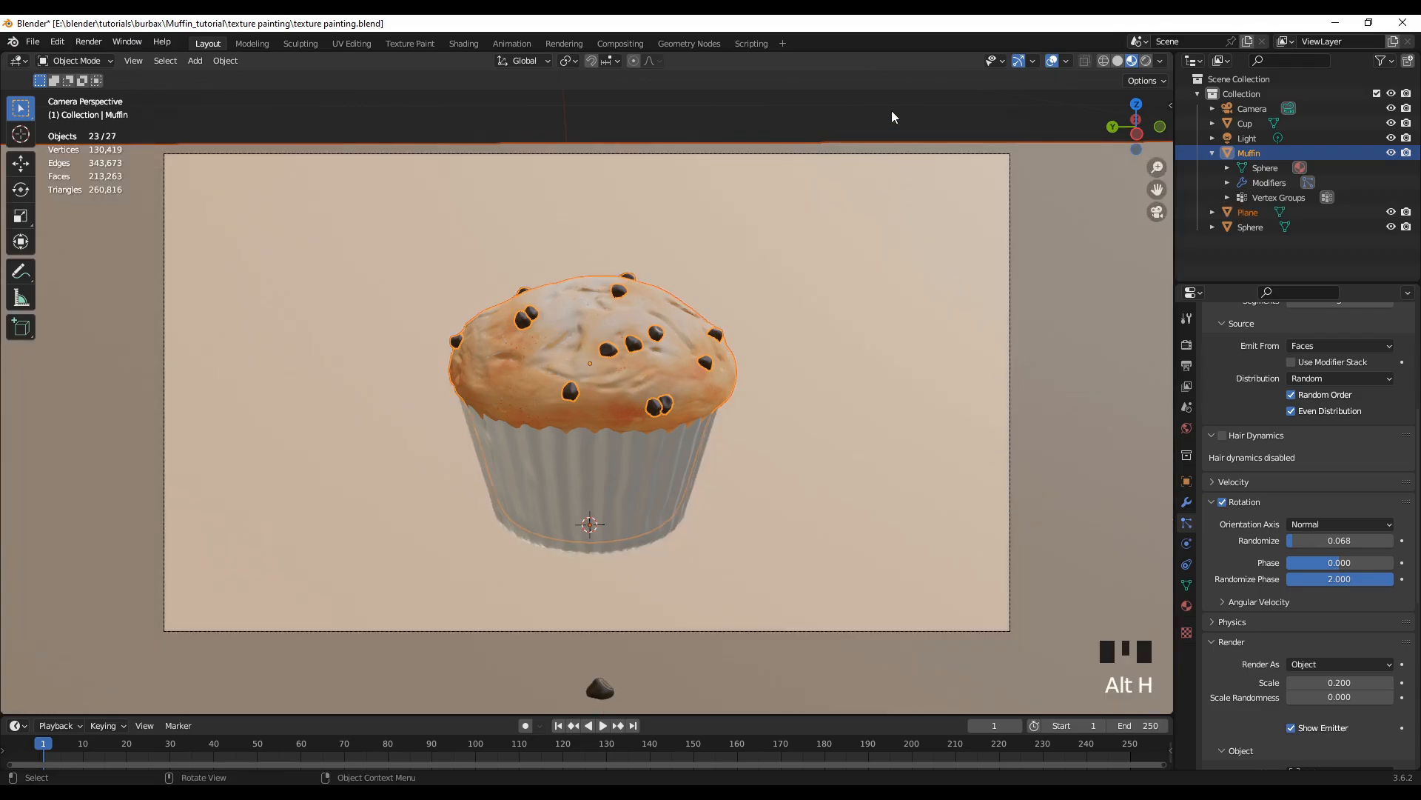
left_click(875, 127)
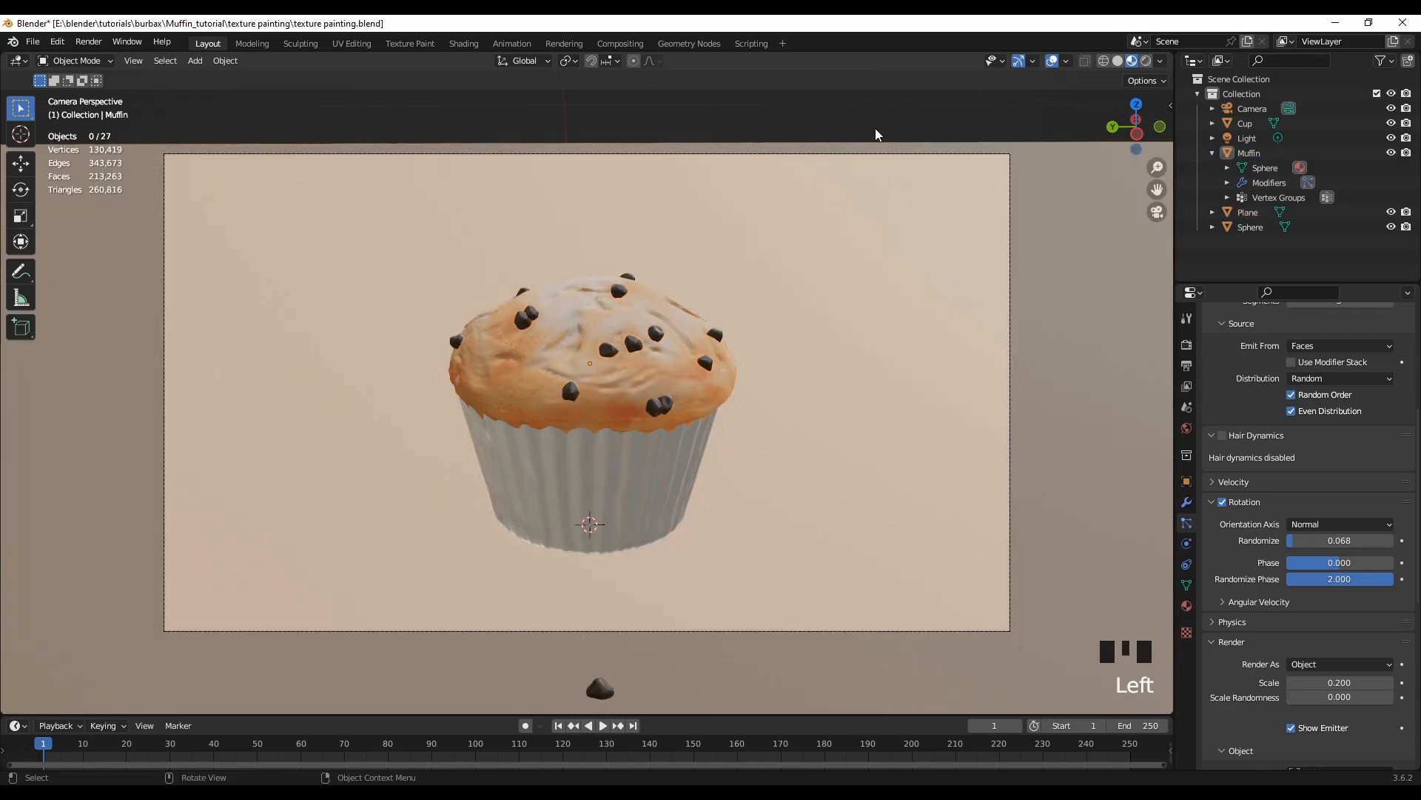
left_click(1146, 62)
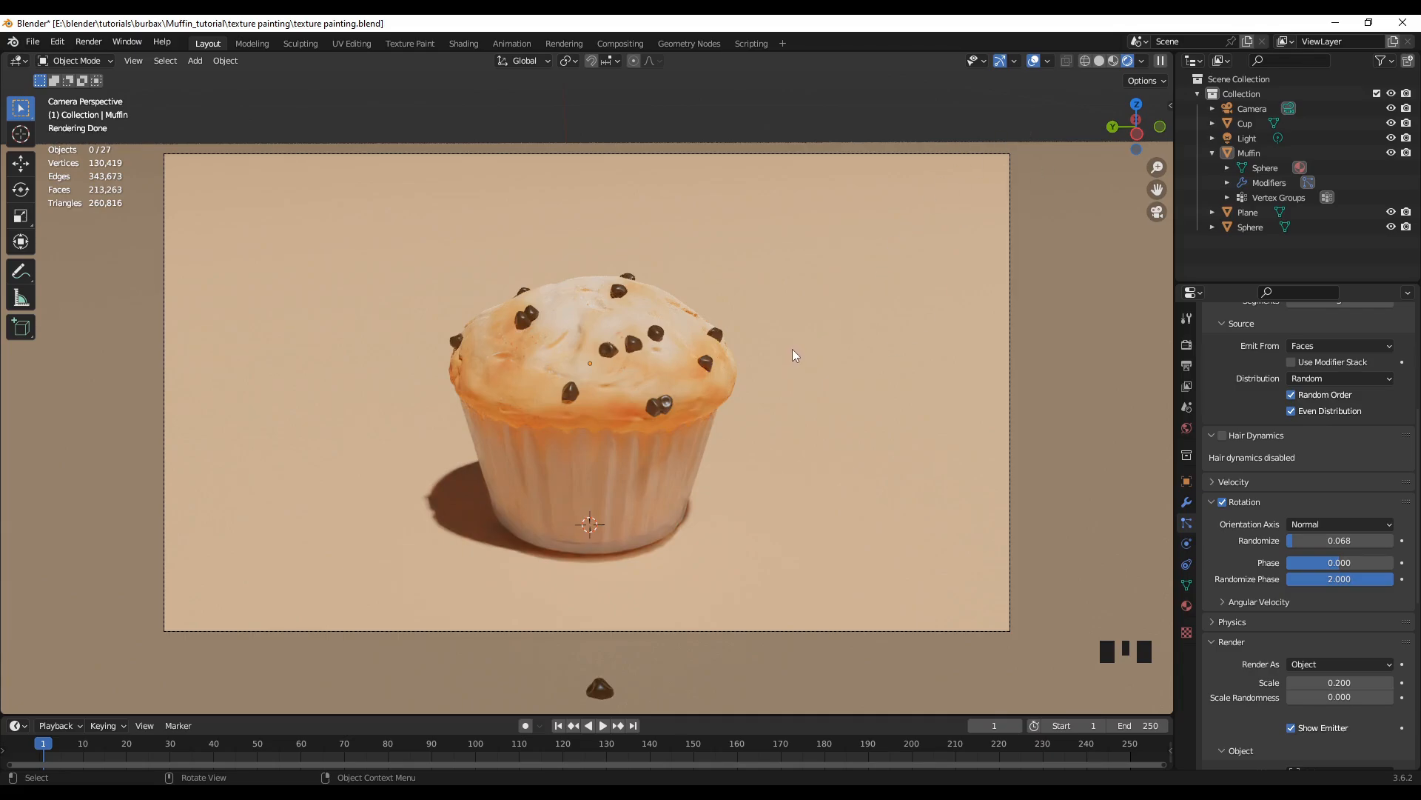
Step: Review the Cycles sampling settings in the render properties and render the image from the camera
left_click(1187, 345)
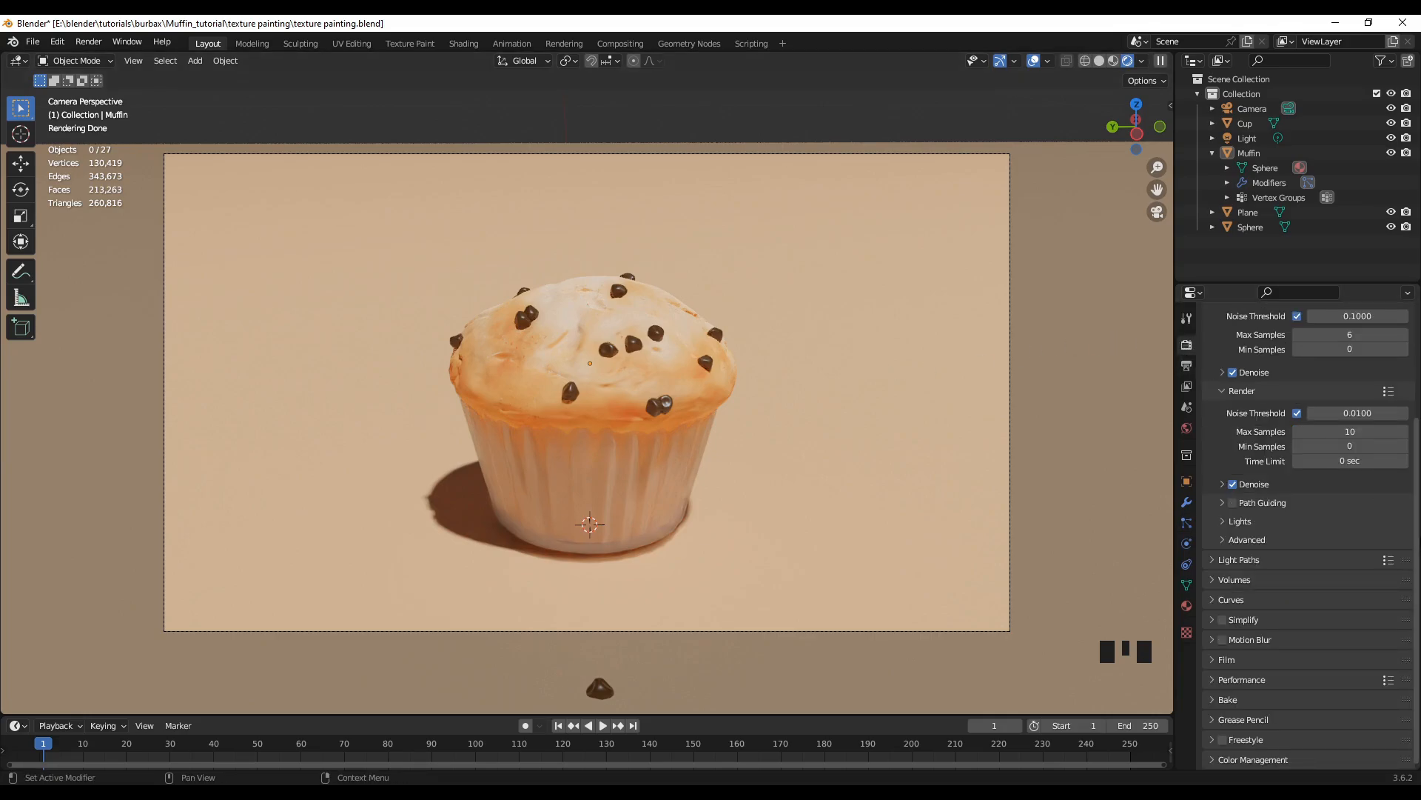
scroll(1297, 405, "up", 5)
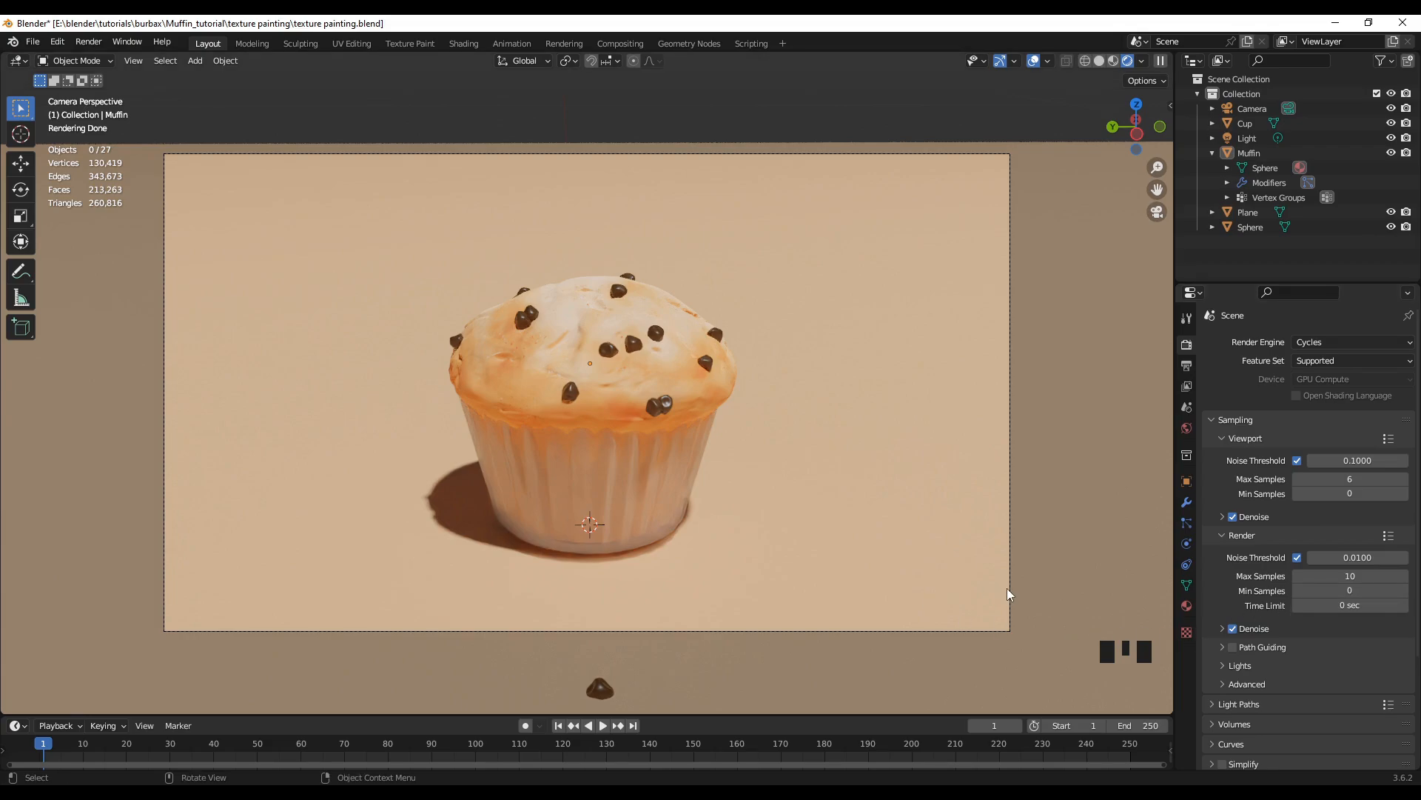
key("F12")
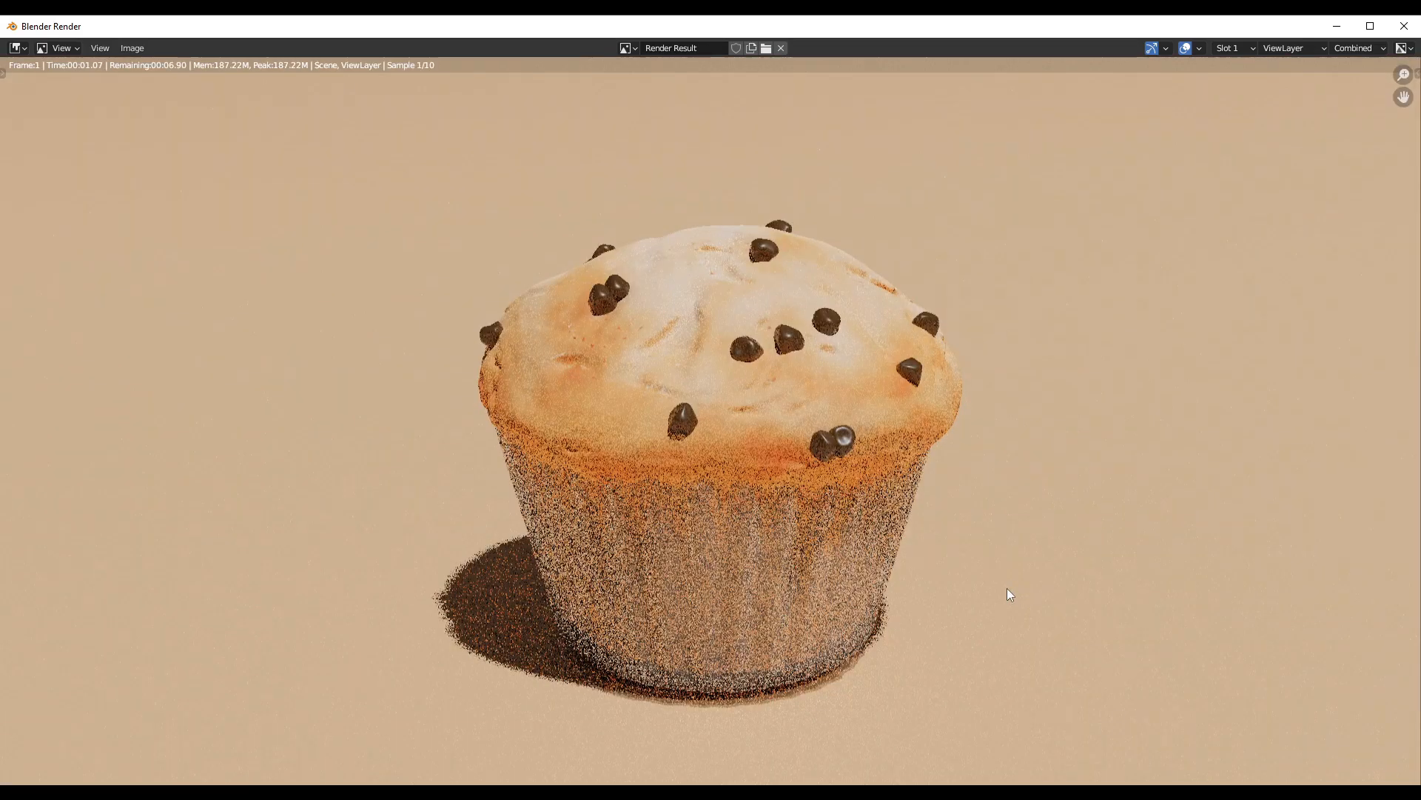